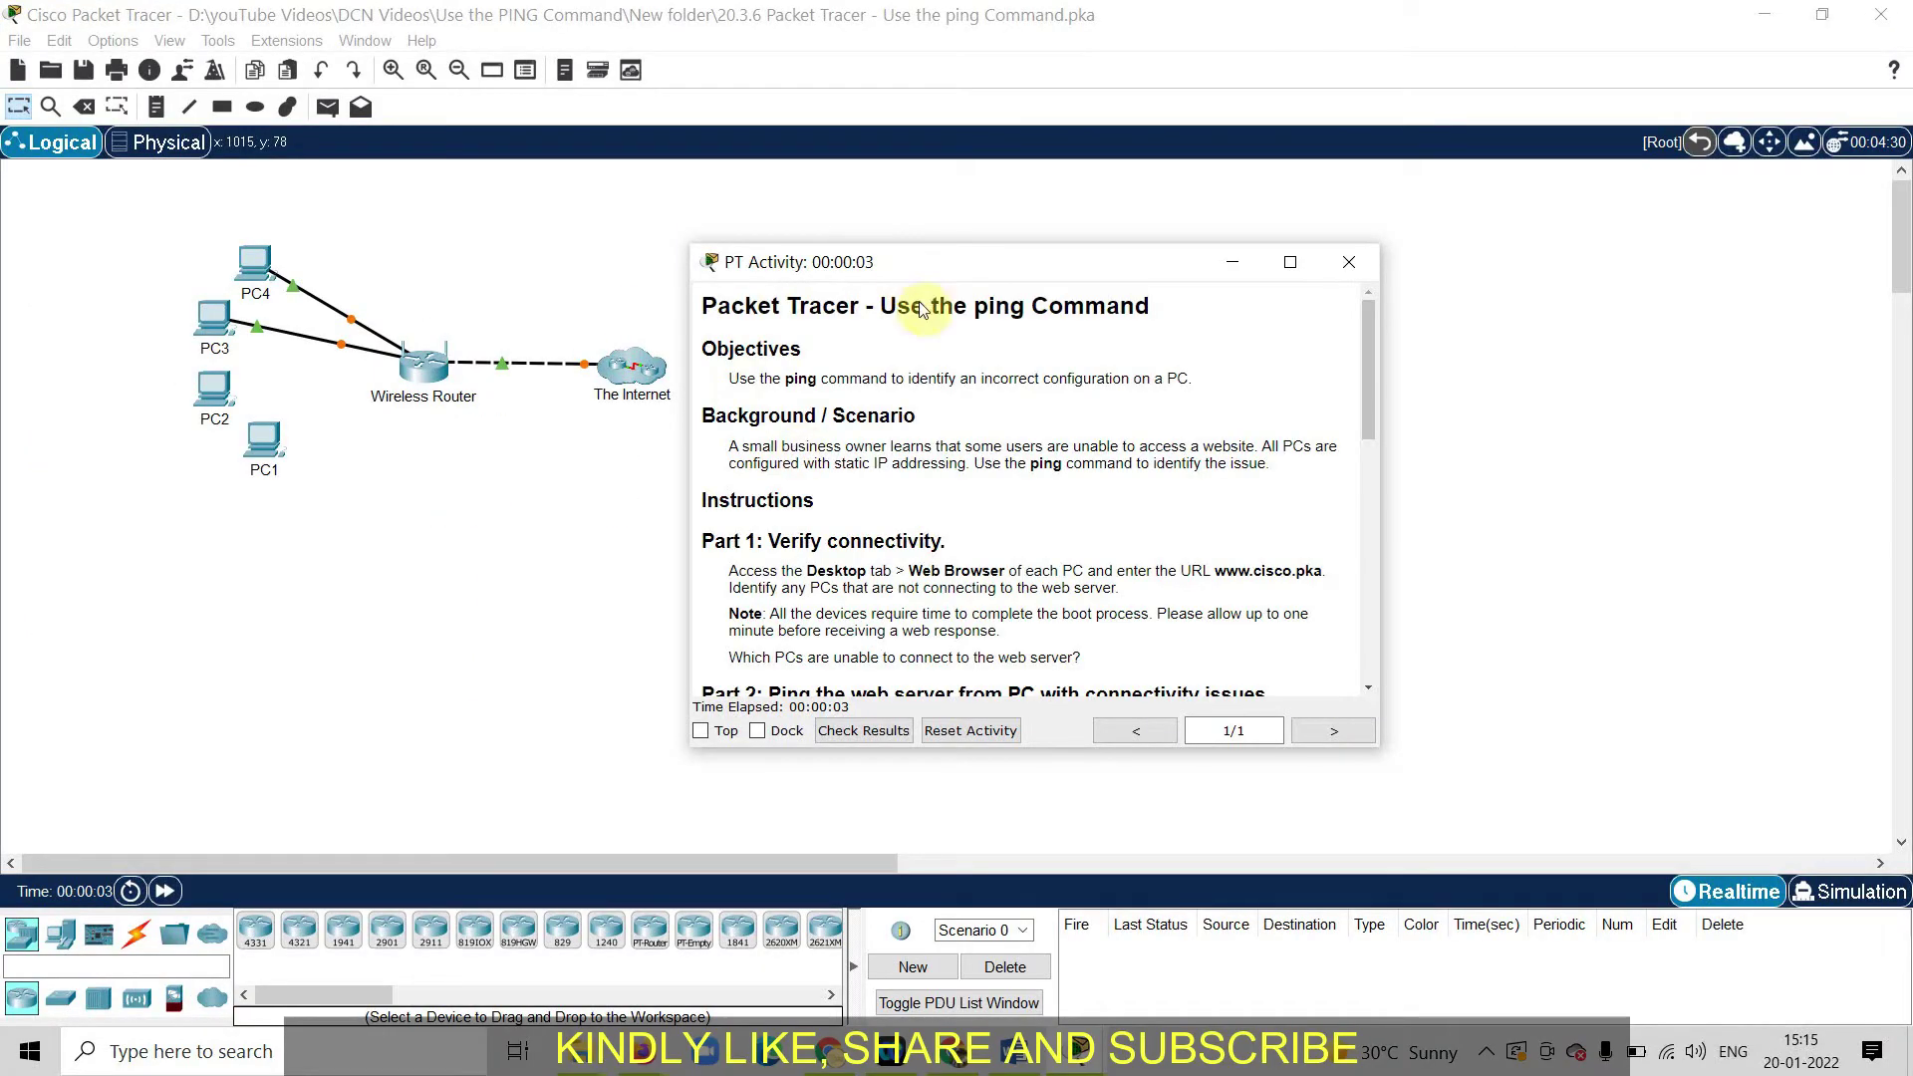
Arrange the network topology window and the activity instructions window side by side.
{"action": "left_click_drag", "start_coordinate": [982, 269], "coordinate": [1131, 265]}
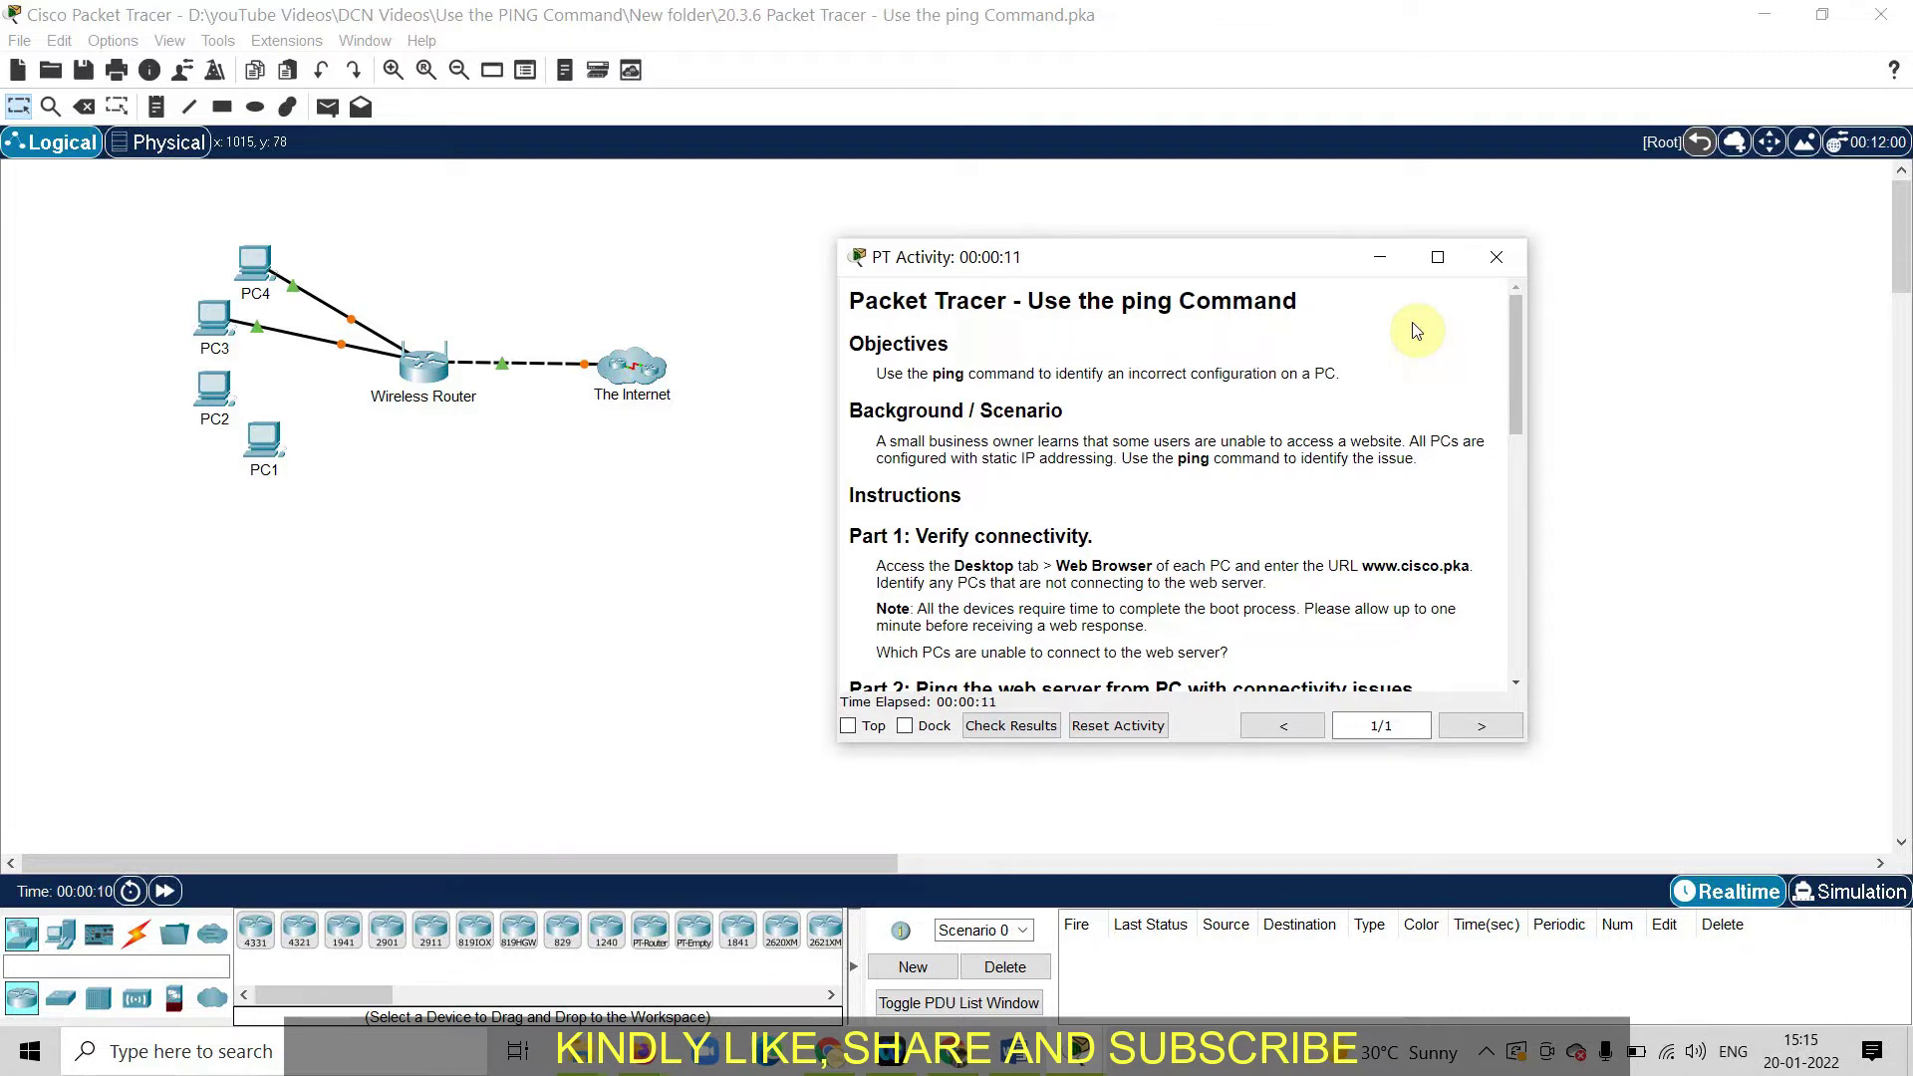
{"action": "left_click", "coordinate": [717, 598]}
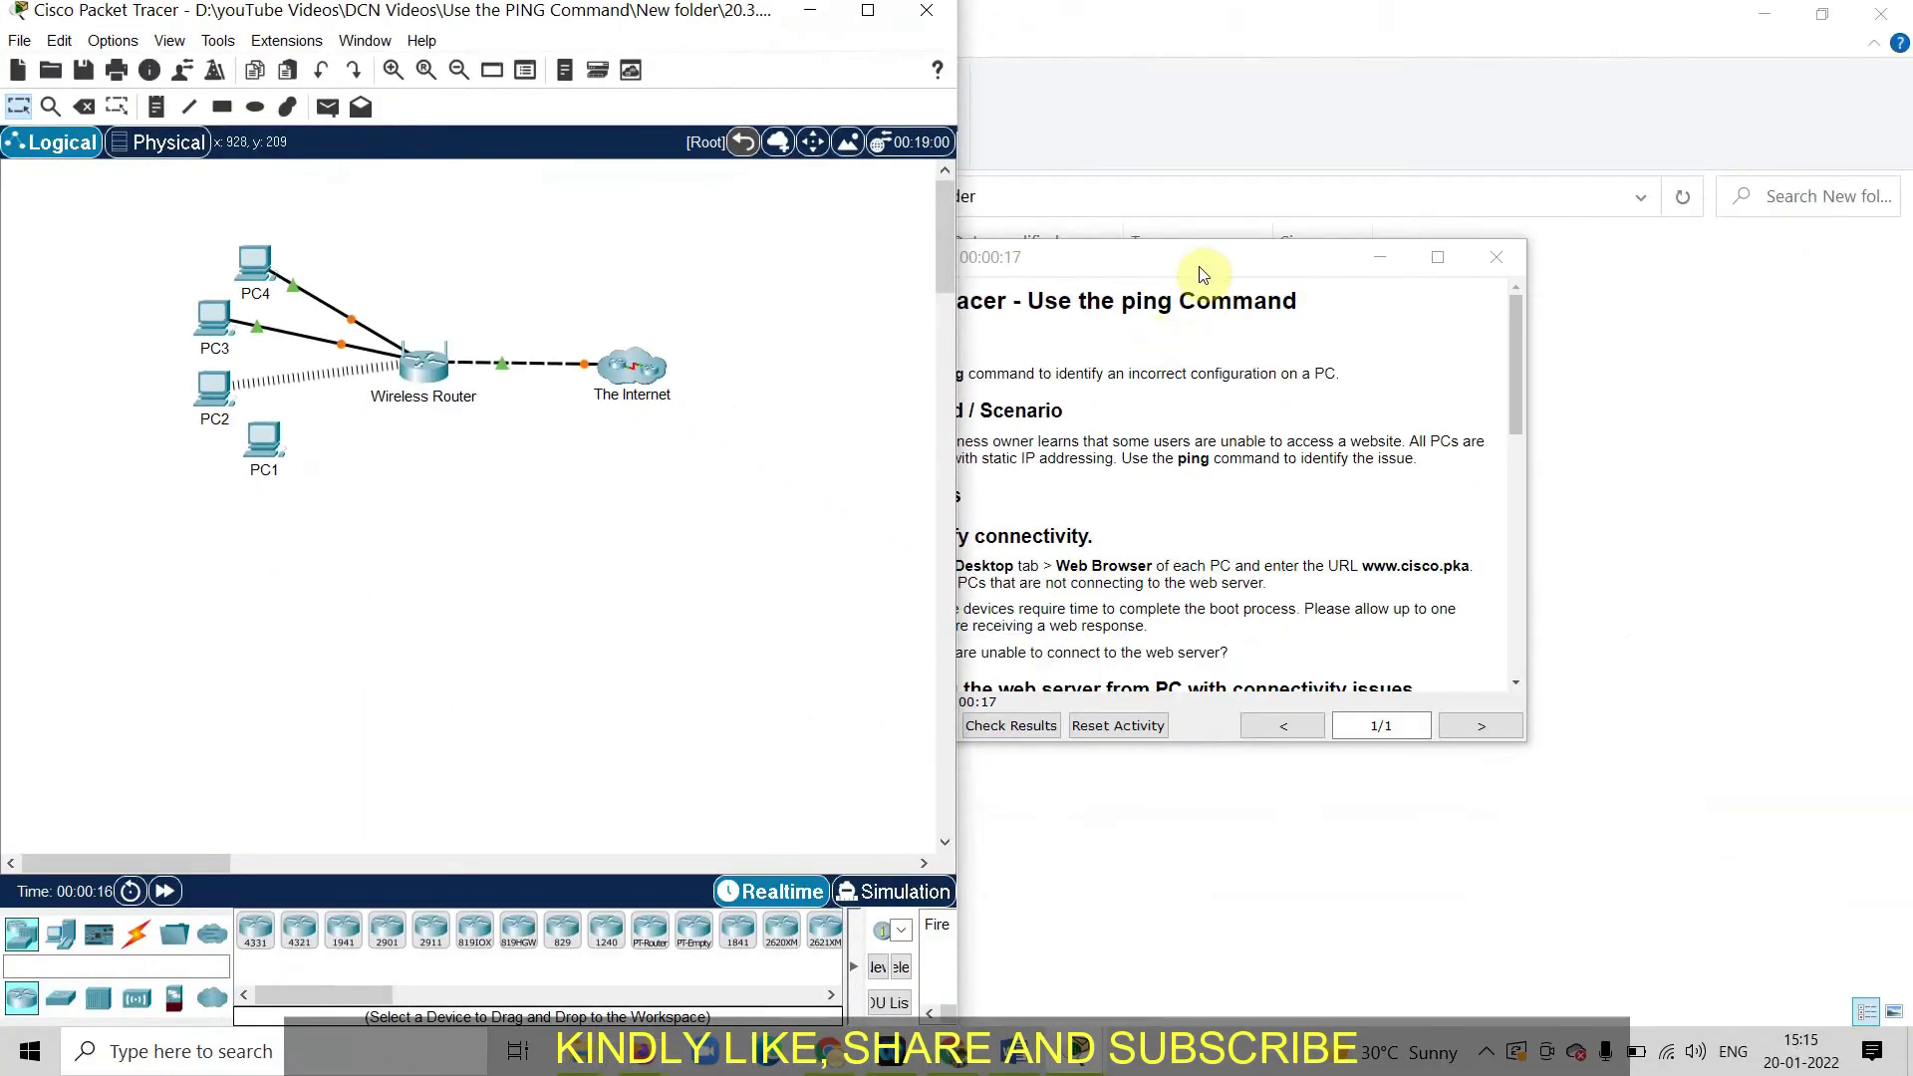
{"action": "left_click", "coordinate": [1502, 327]}
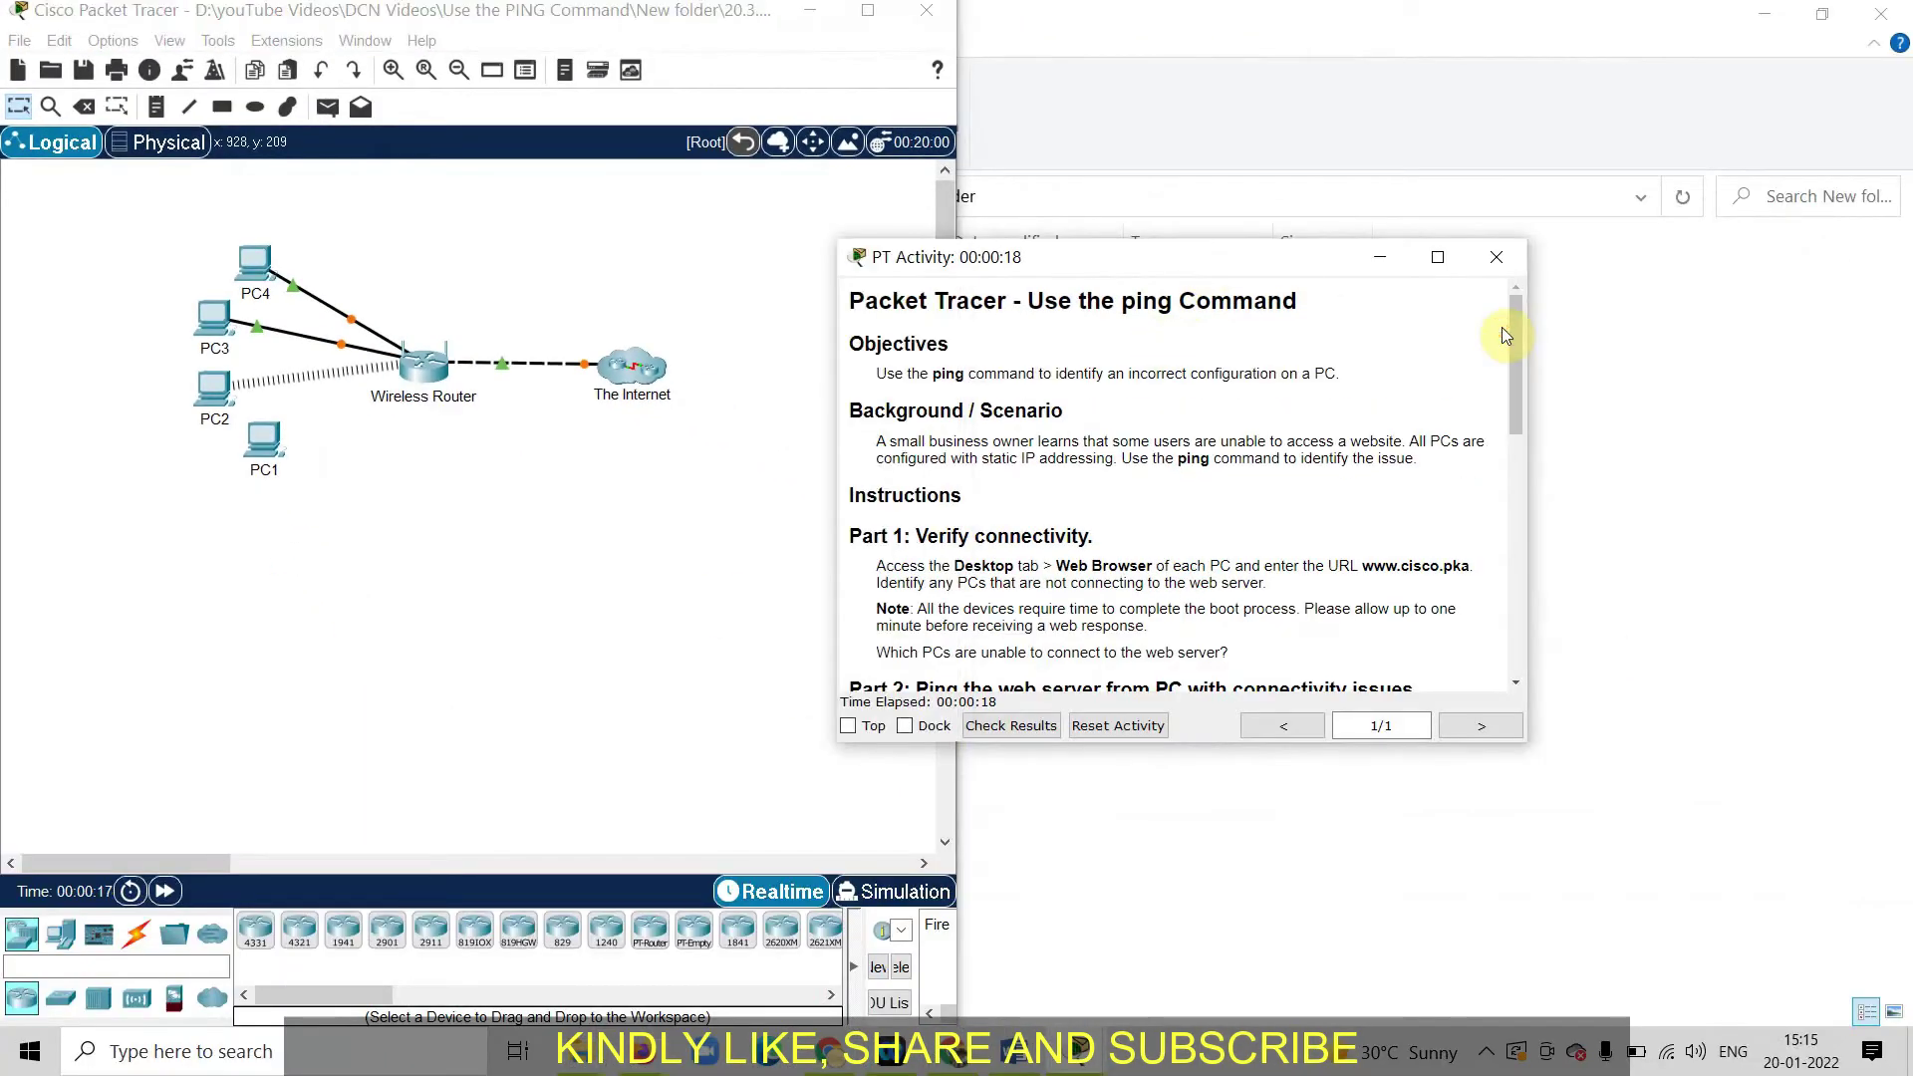
{"action": "key", "text": "super+Right"}
{"action": "left_click", "coordinate": [152, 313]}
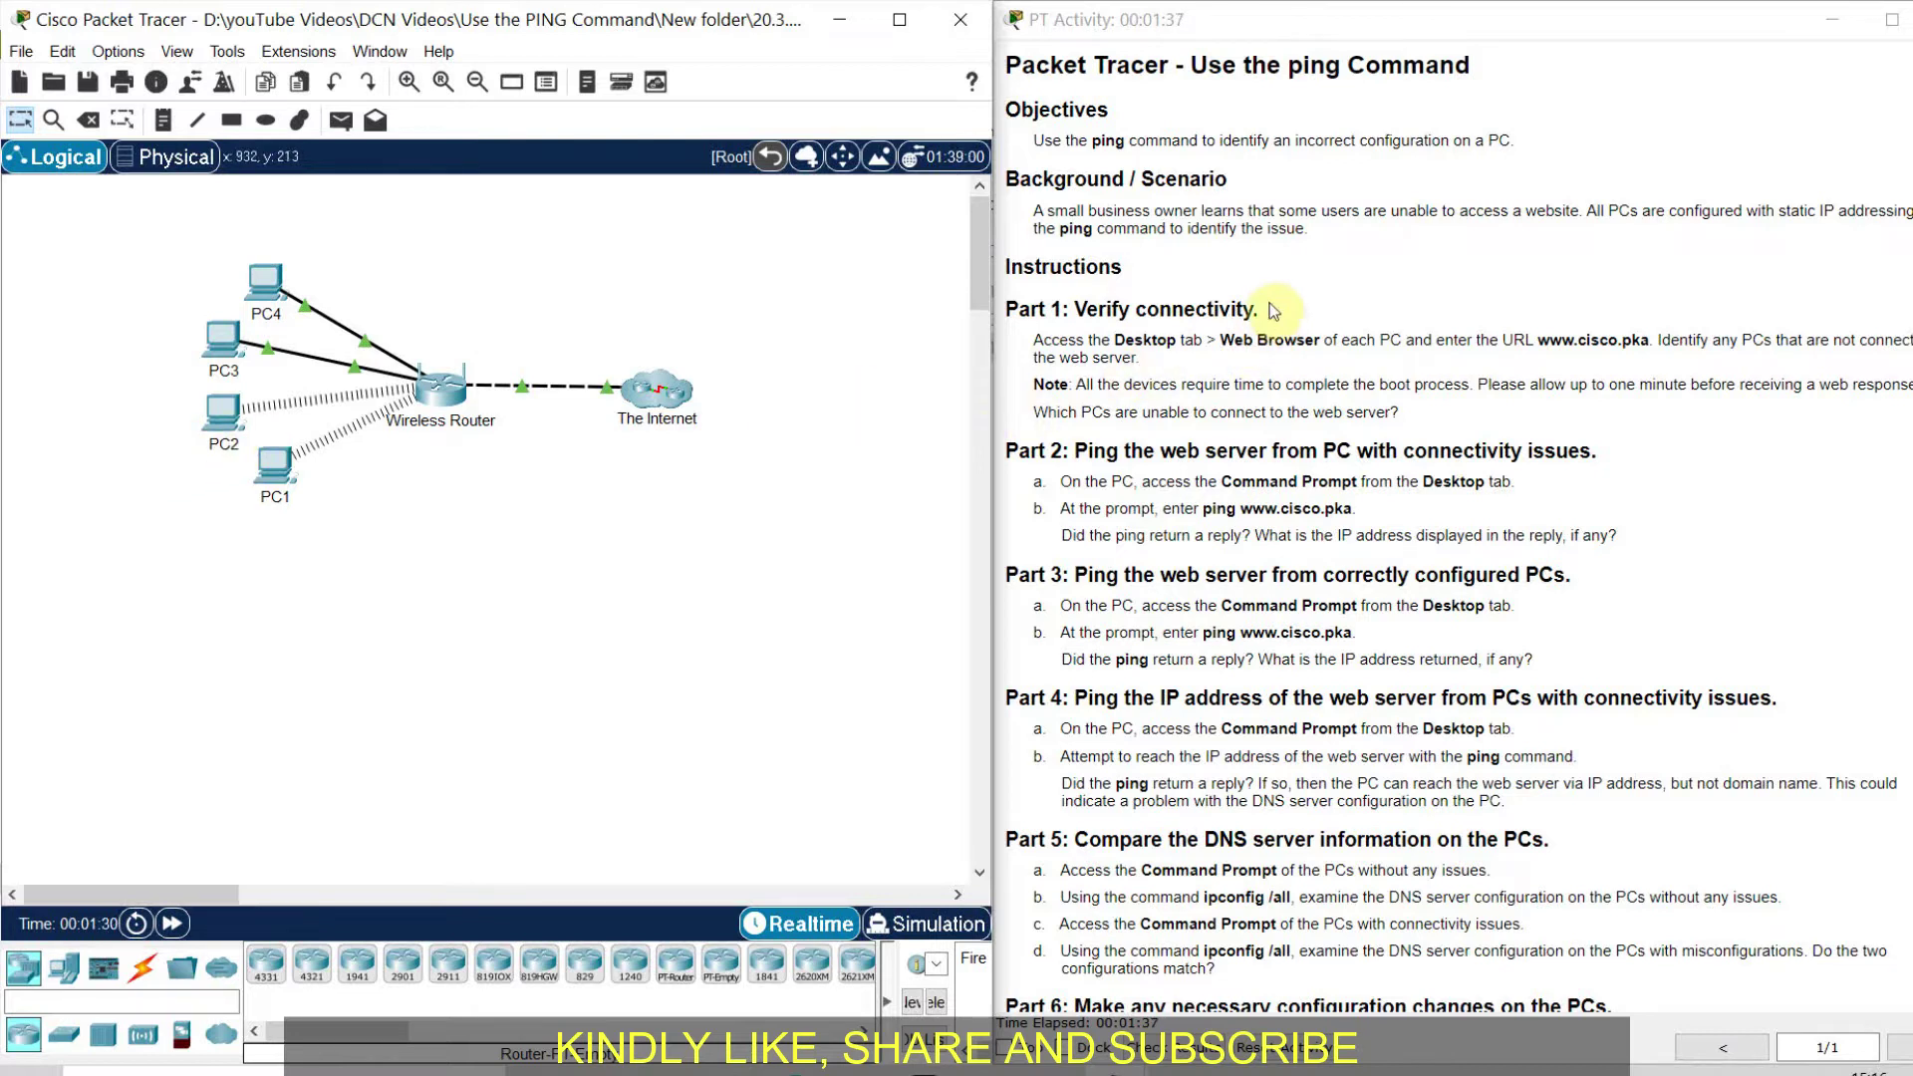
Read the Part 1 instructions on verifying connectivity and the web server URL to test.
{"action": "scroll", "coordinate": [1474, 650], "scroll_direction": "down", "scroll_amount": 1}
{"action": "scroll", "coordinate": [1474, 653], "scroll_direction": "up", "scroll_amount": 1}
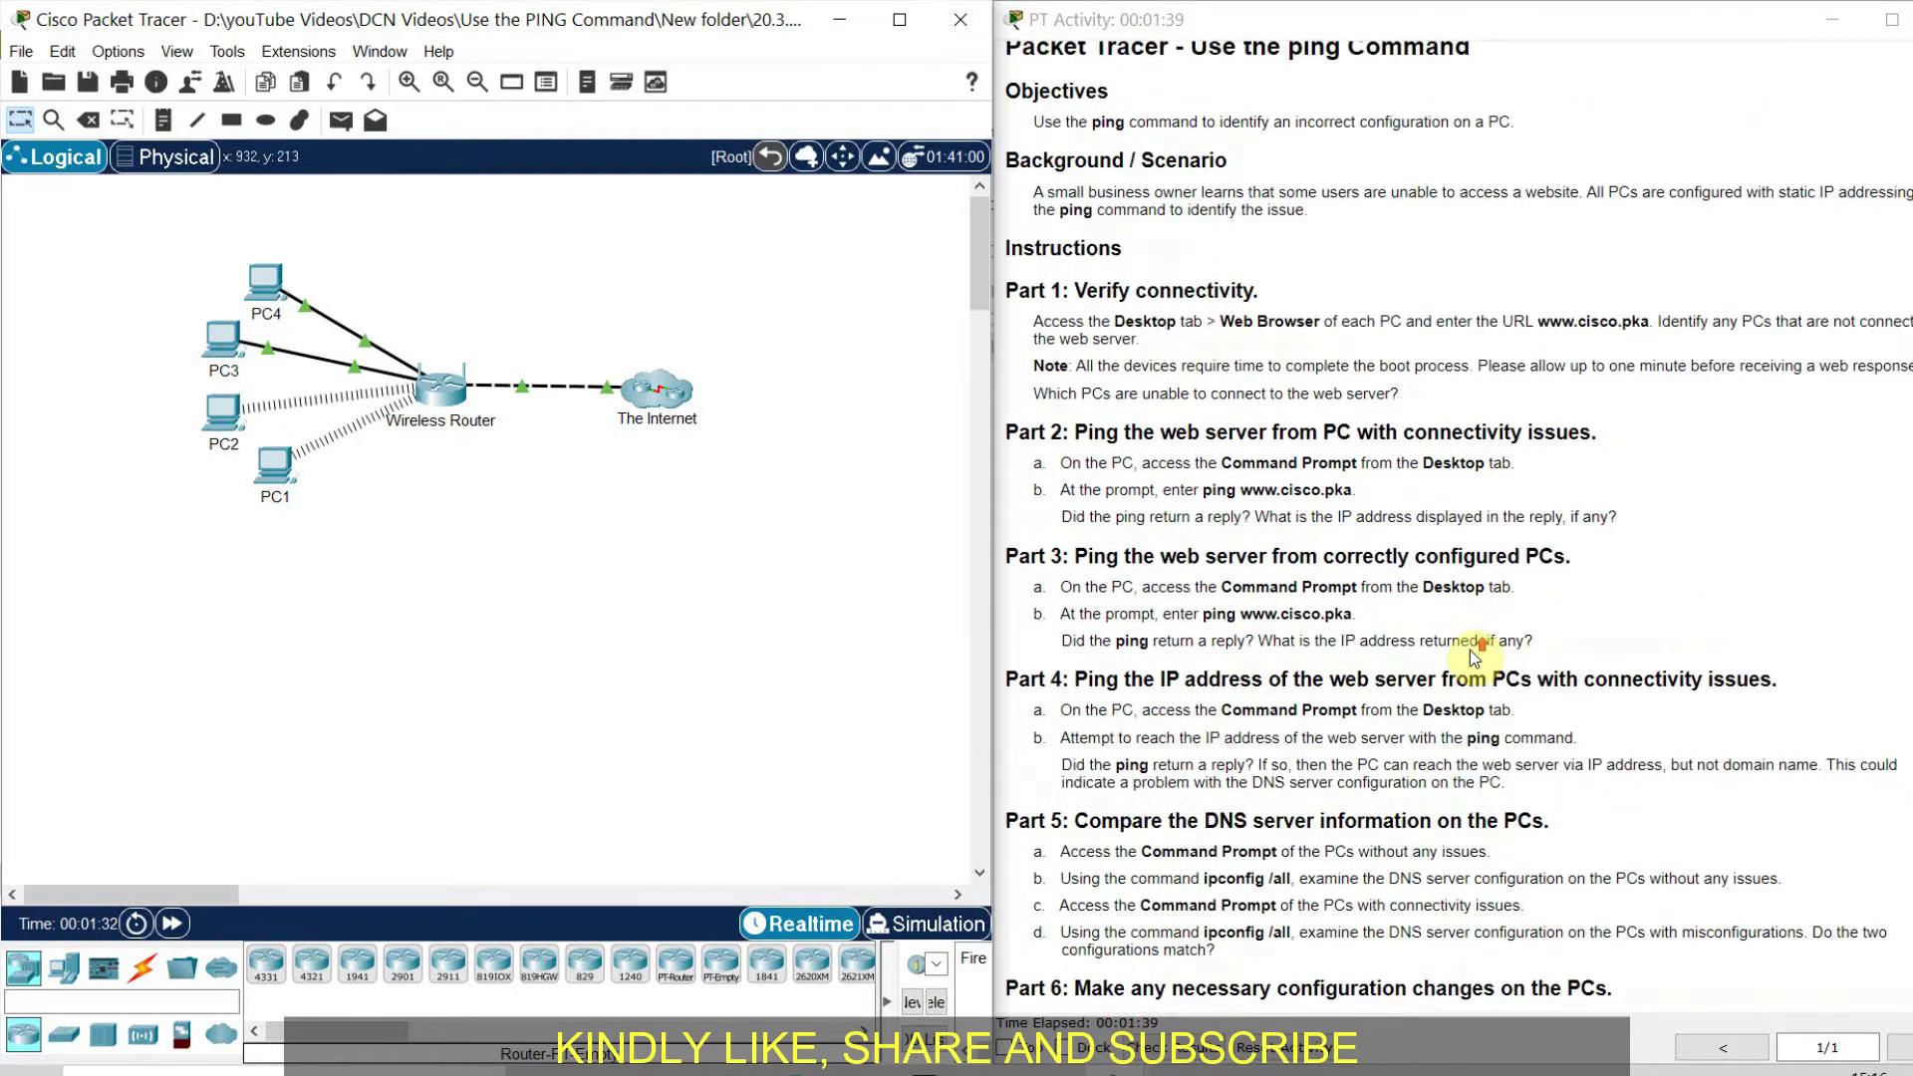
{"action": "left_click_drag", "start_coordinate": [1261, 296], "coordinate": [1006, 296]}
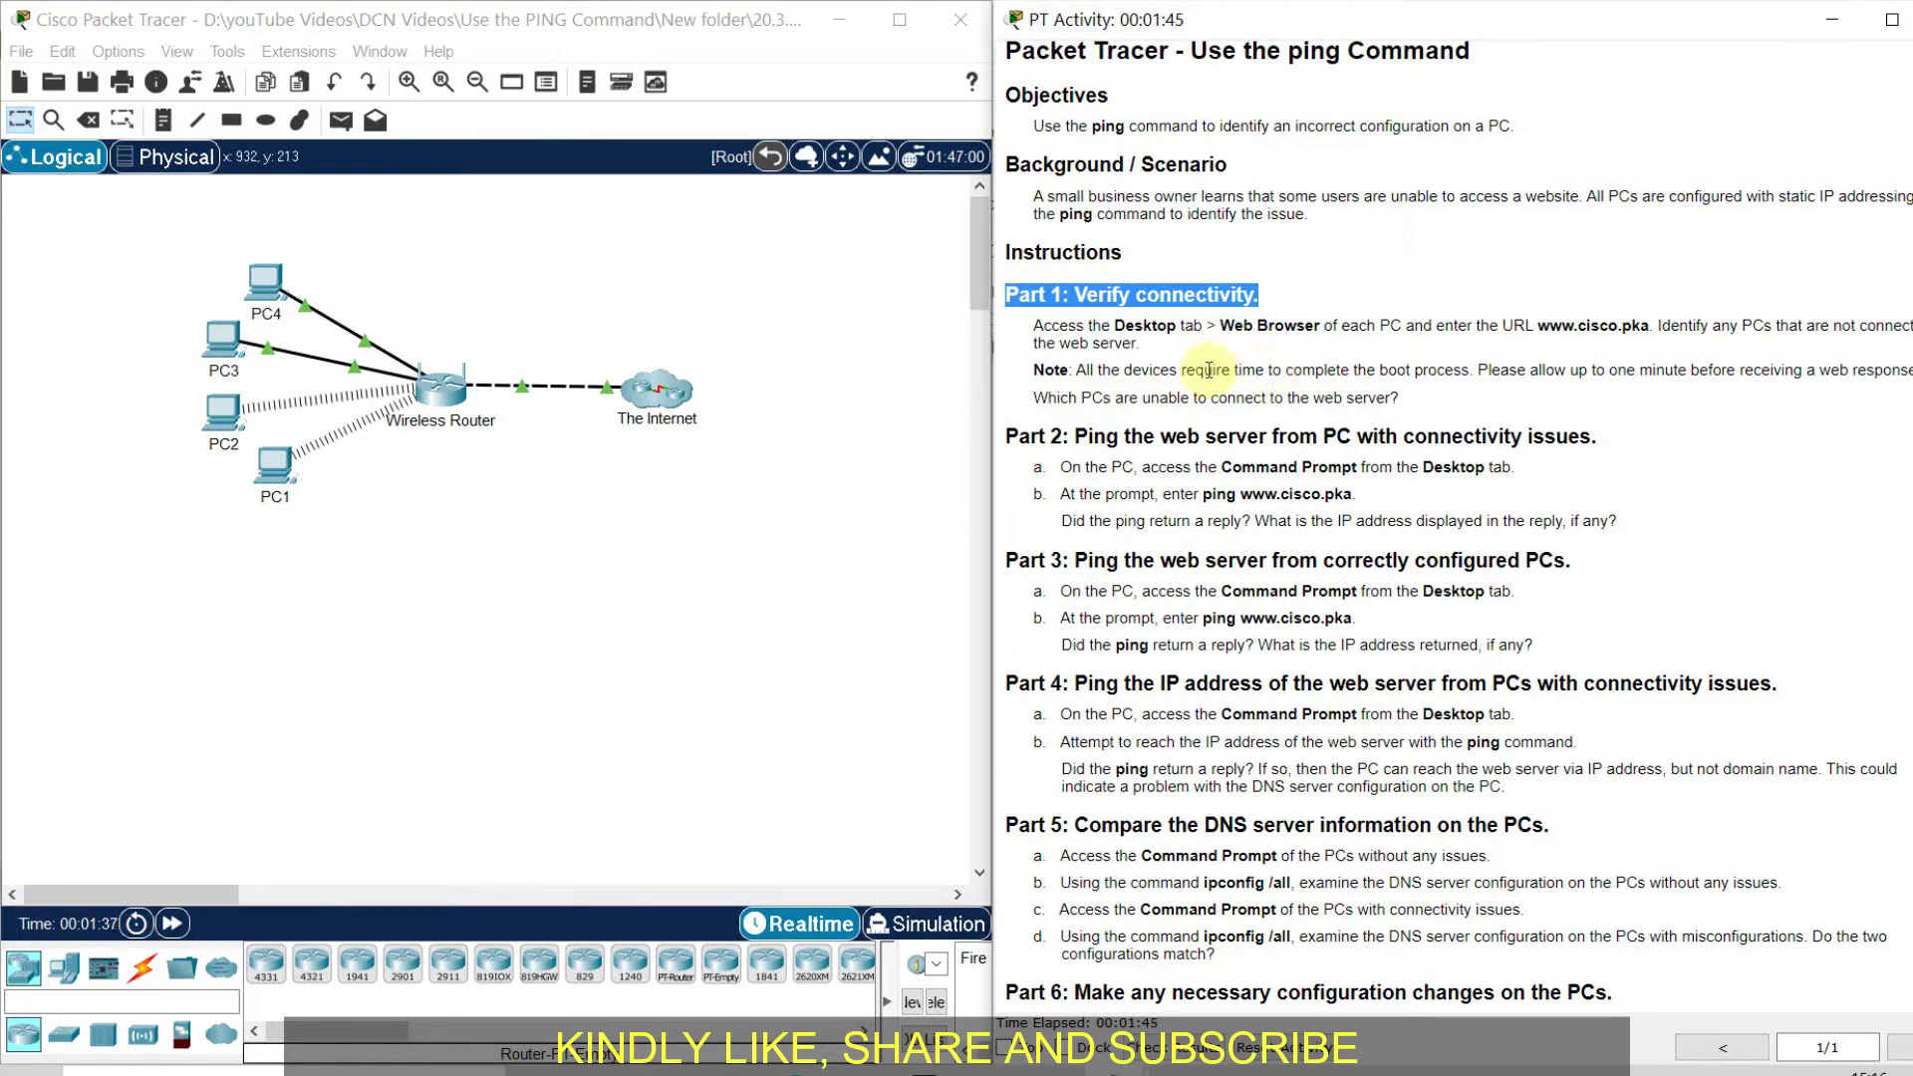
{"action": "left_click_drag", "start_coordinate": [1539, 325], "coordinate": [1655, 325]}
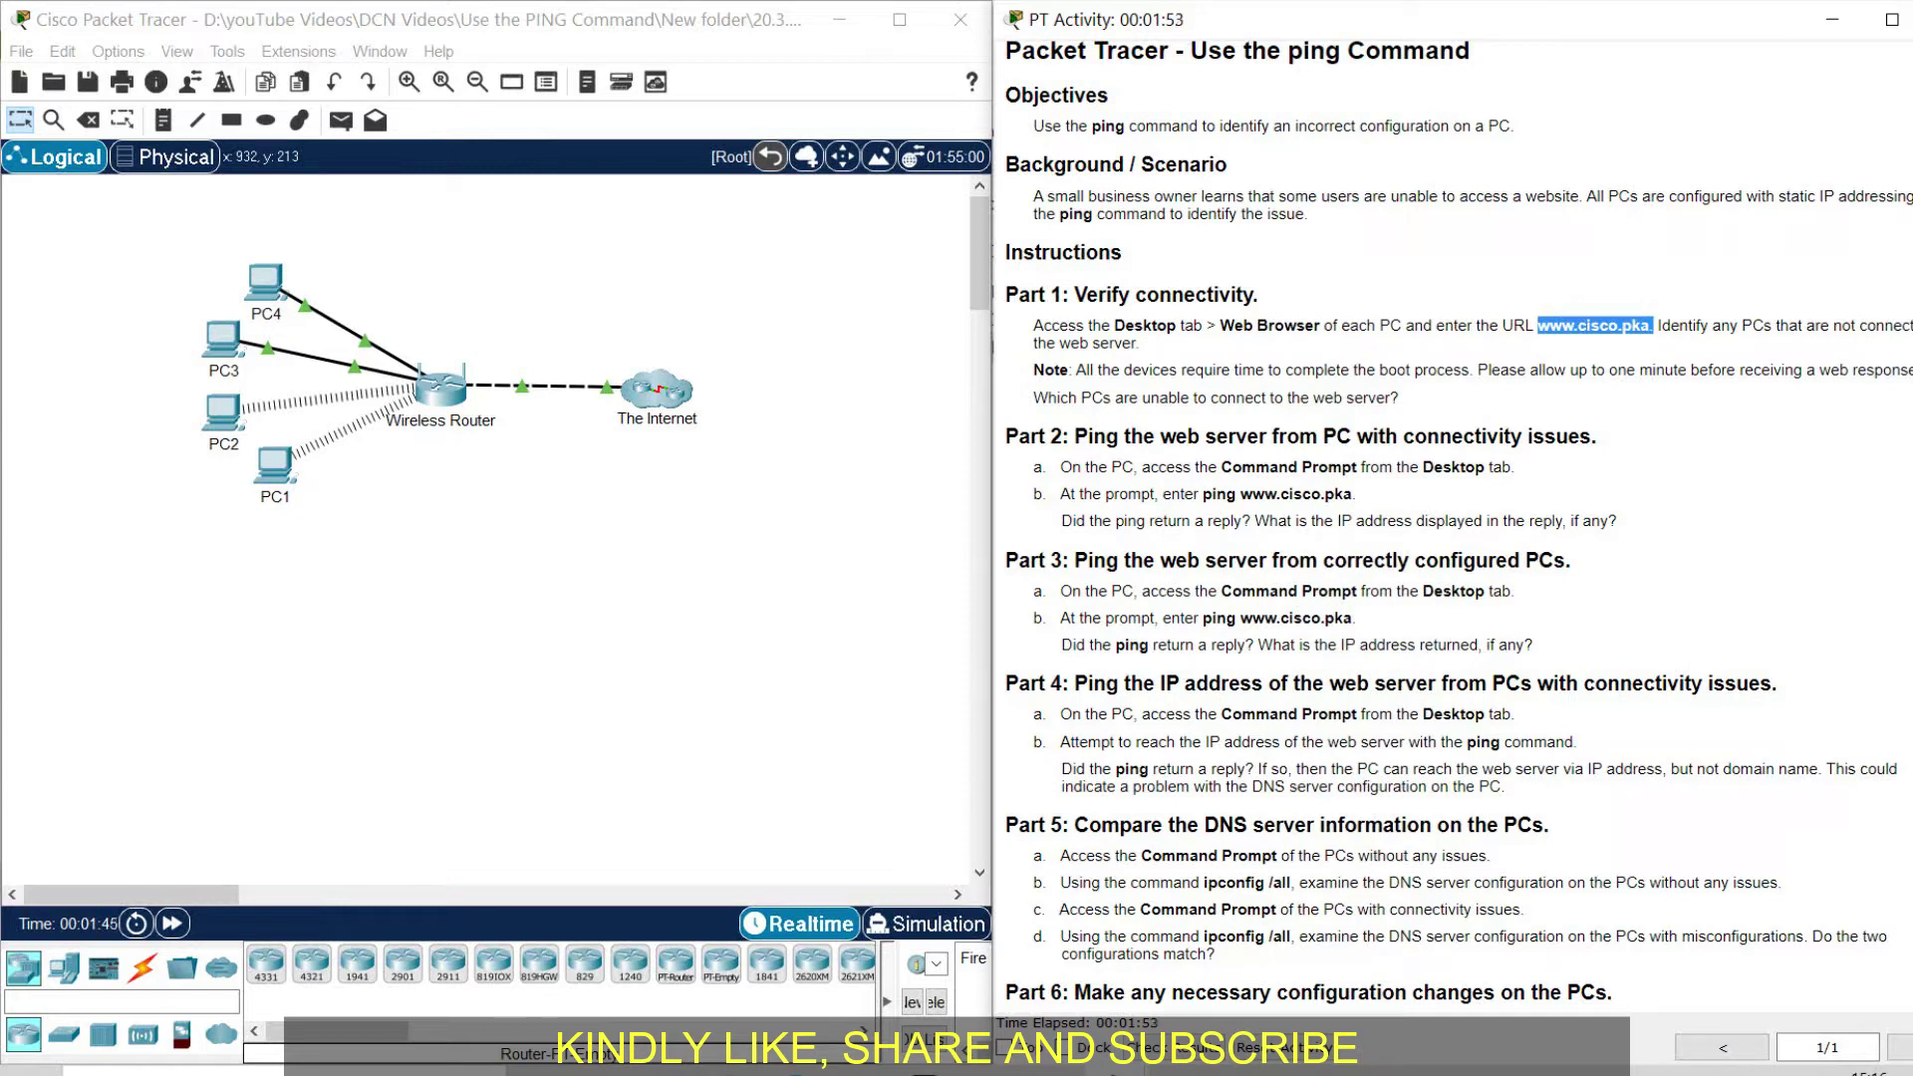
{"action": "left_click", "coordinate": [273, 468]}
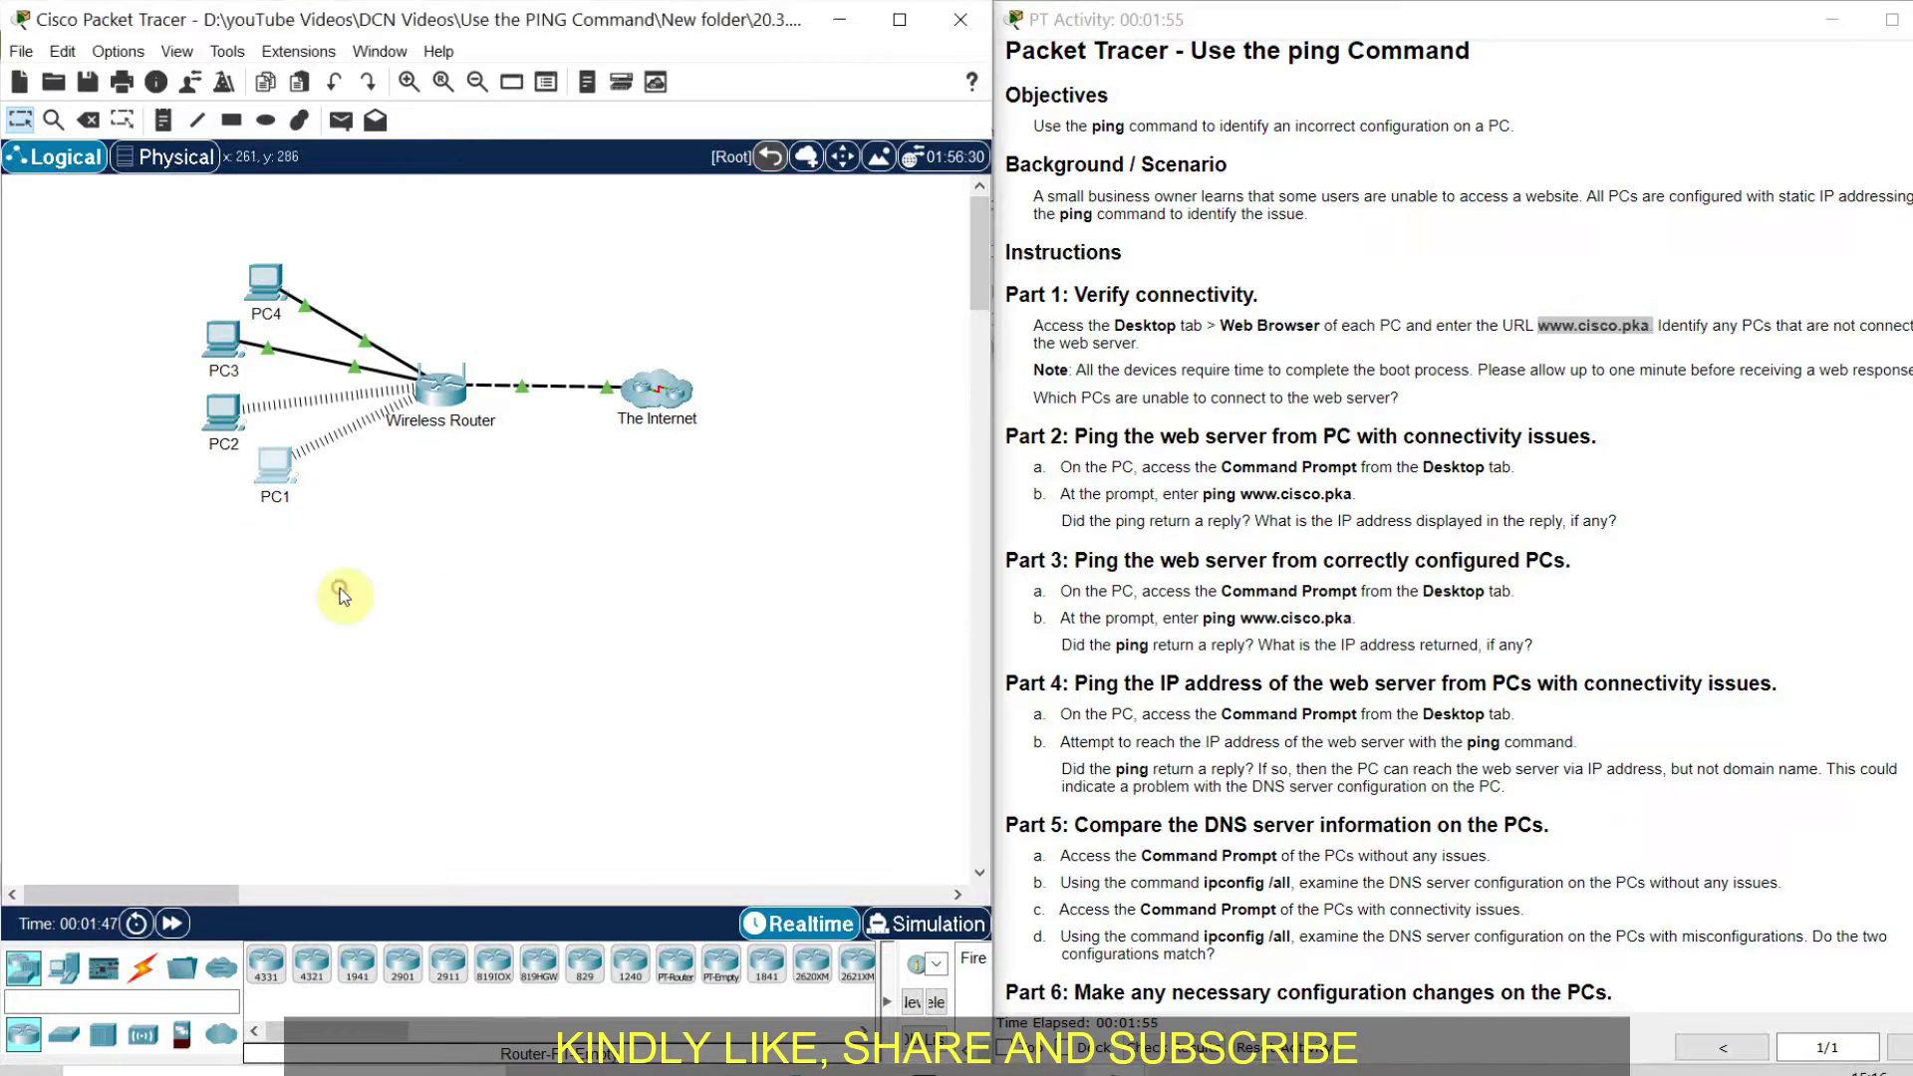
{"action": "left_click", "coordinate": [830, 222]}
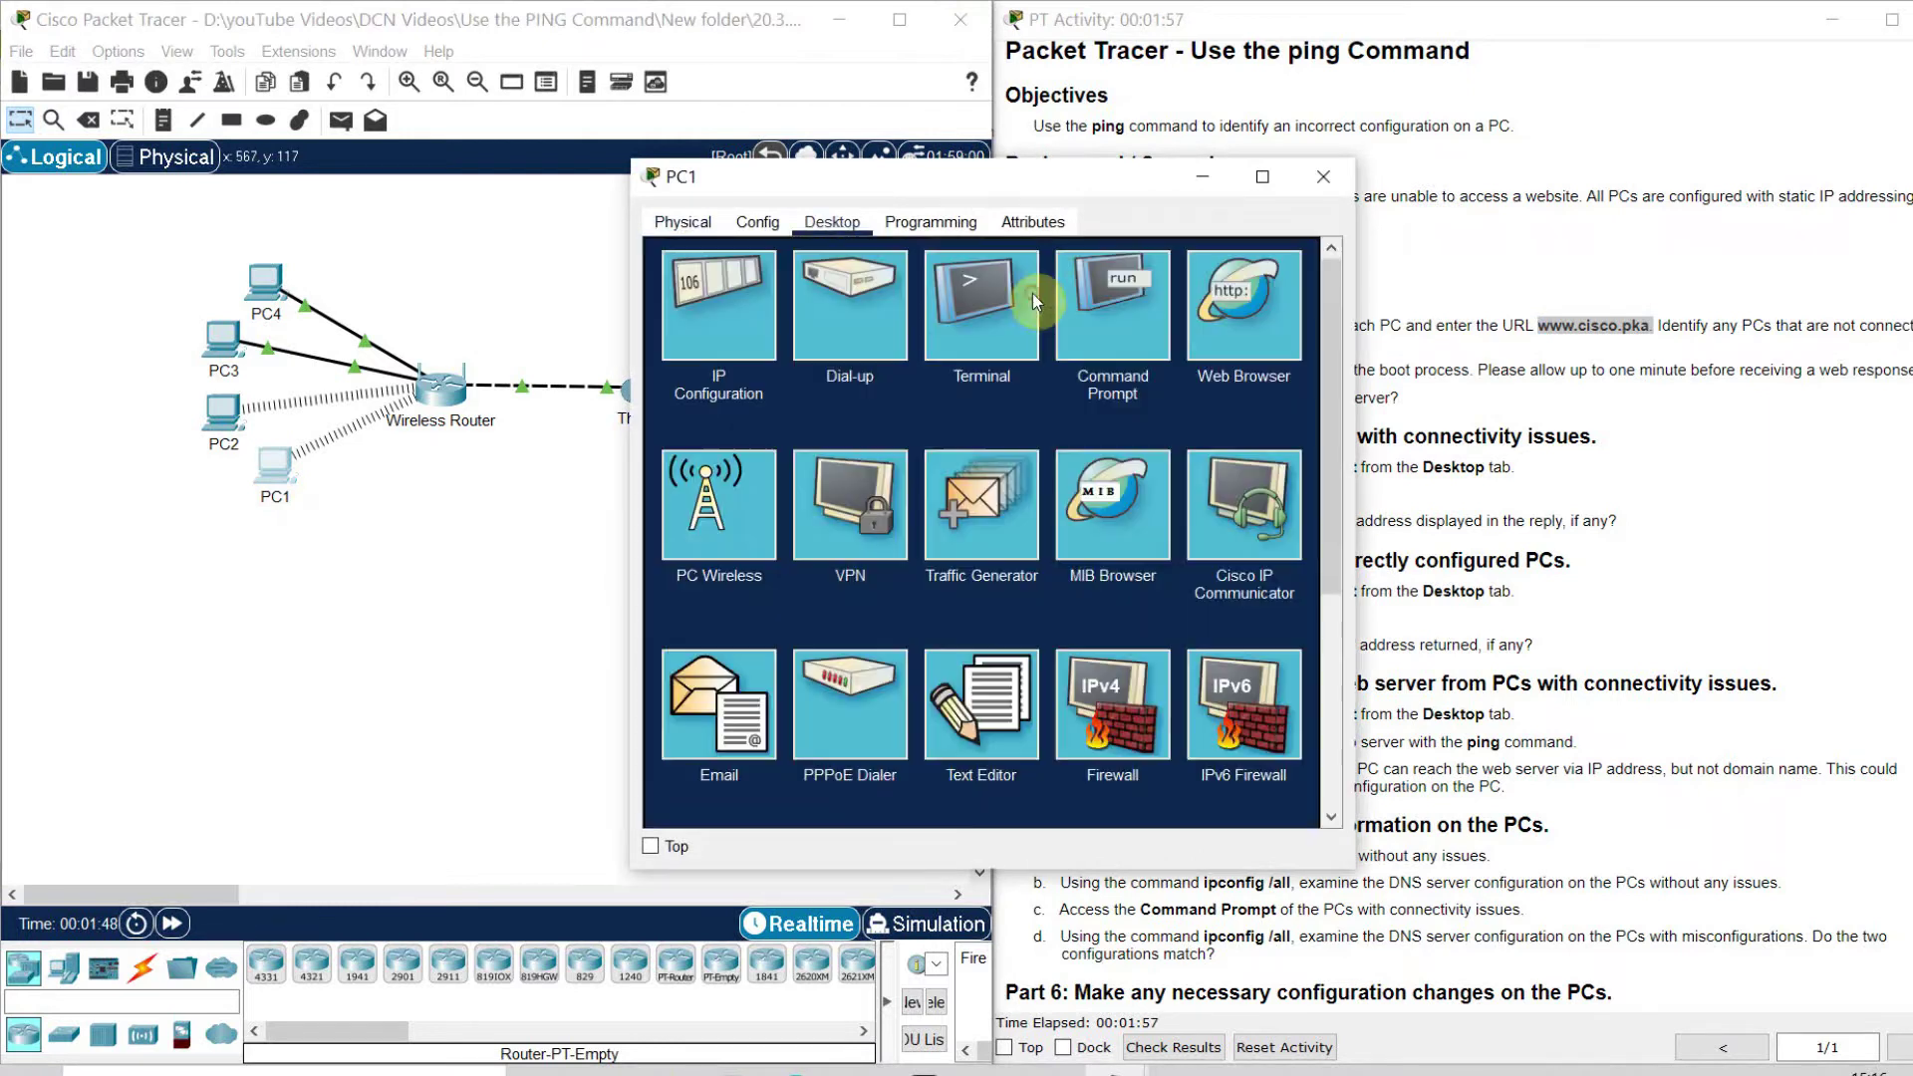
{"action": "left_click", "coordinate": [1113, 298]}
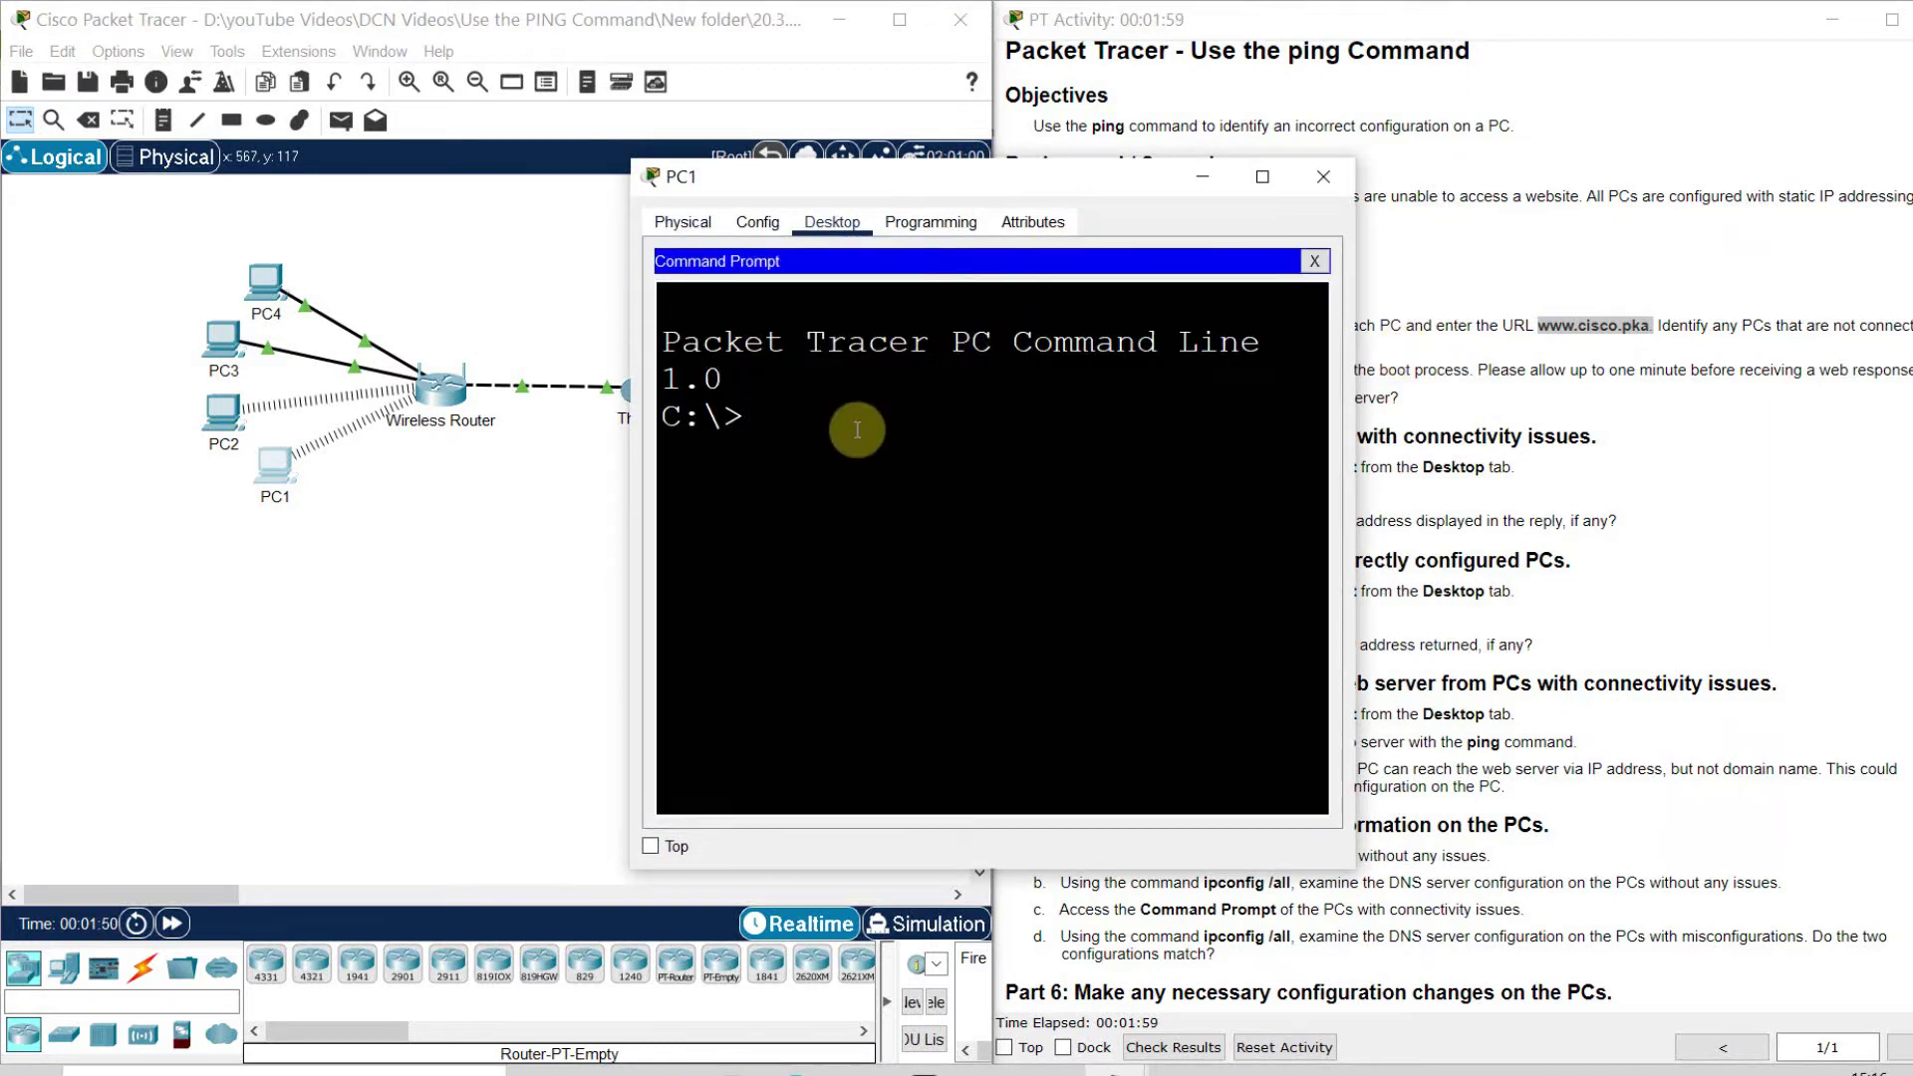
{"action": "type", "text": "ping www.cisco"}
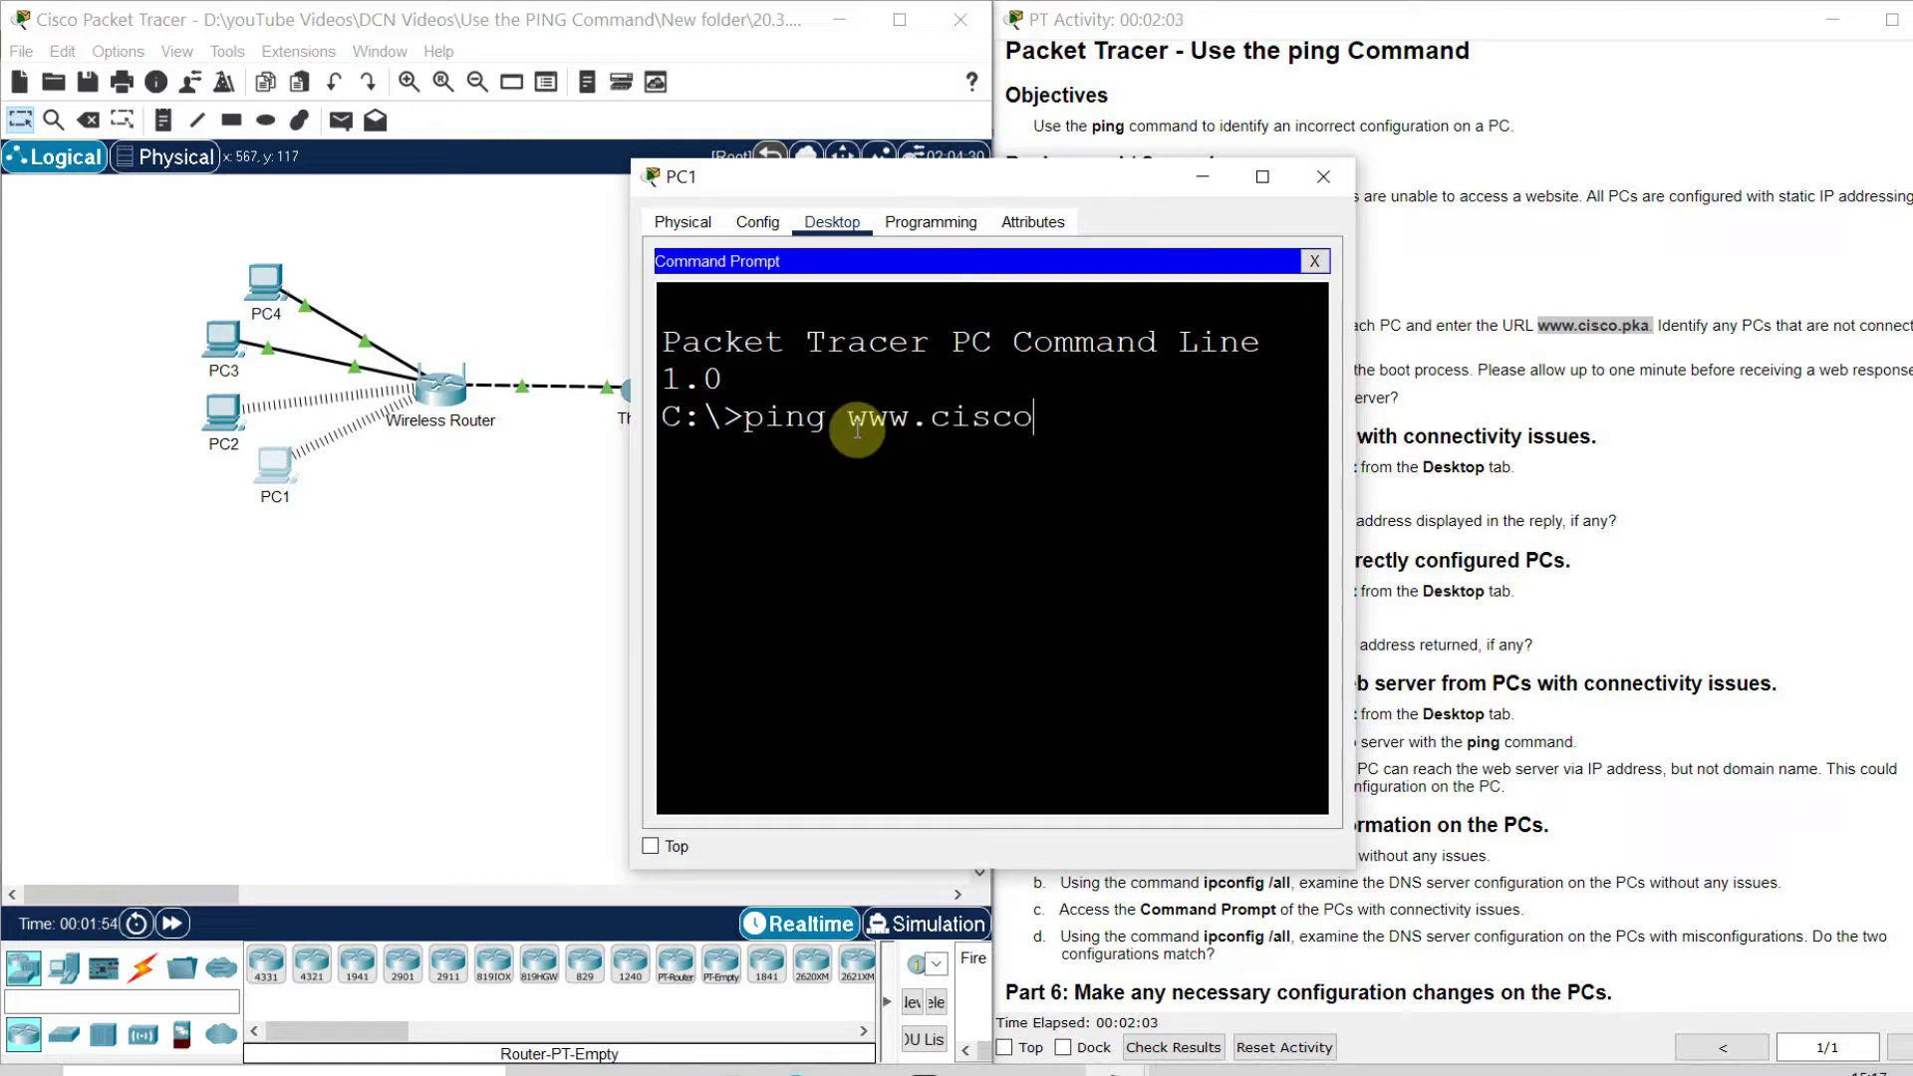
{"action": "type", "text": ".pka"}
{"action": "key", "text": "Return"}
{"action": "left_click", "coordinate": [1262, 176]}
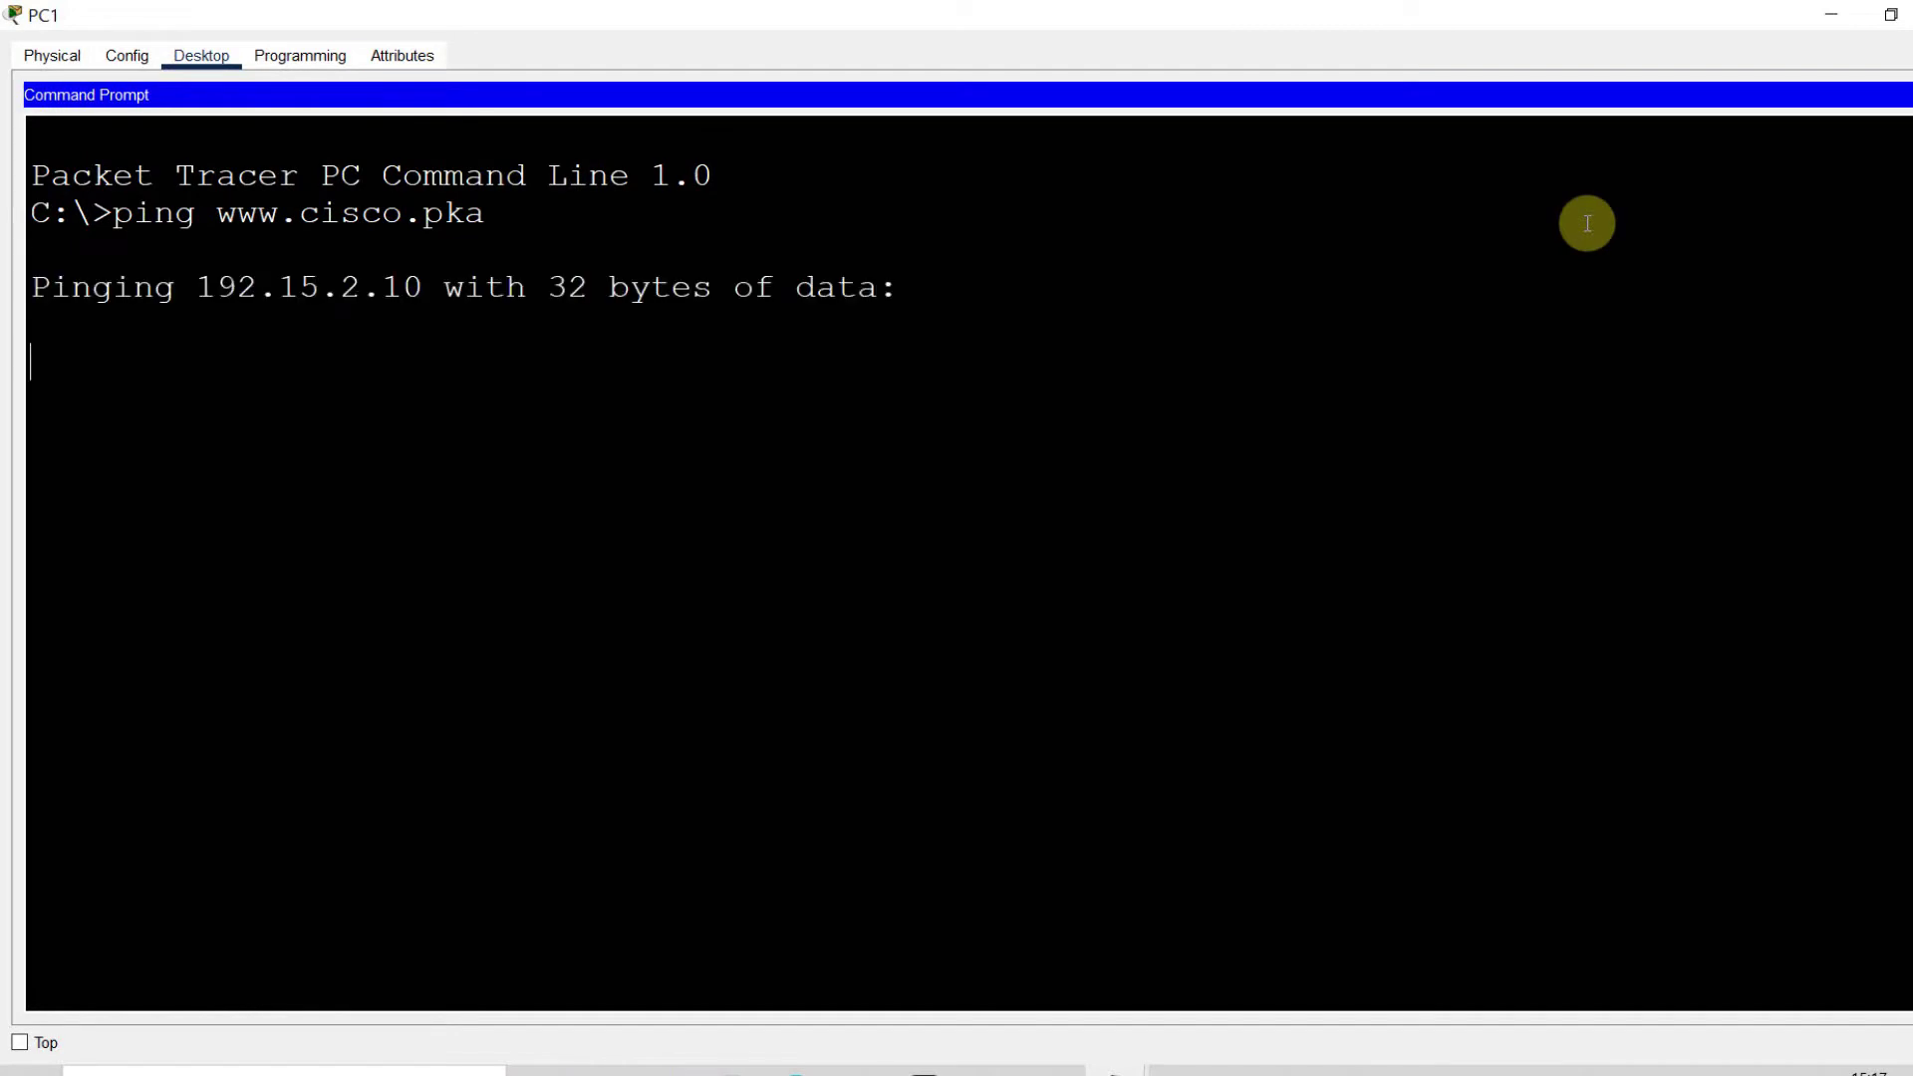
Examine the resolved server address and the individual ping replies in PC1's output.
{"action": "left_click_drag", "start_coordinate": [246, 359], "coordinate": [424, 287]}
{"action": "left_click", "coordinate": [257, 350]}
{"action": "left_click", "coordinate": [528, 339]}
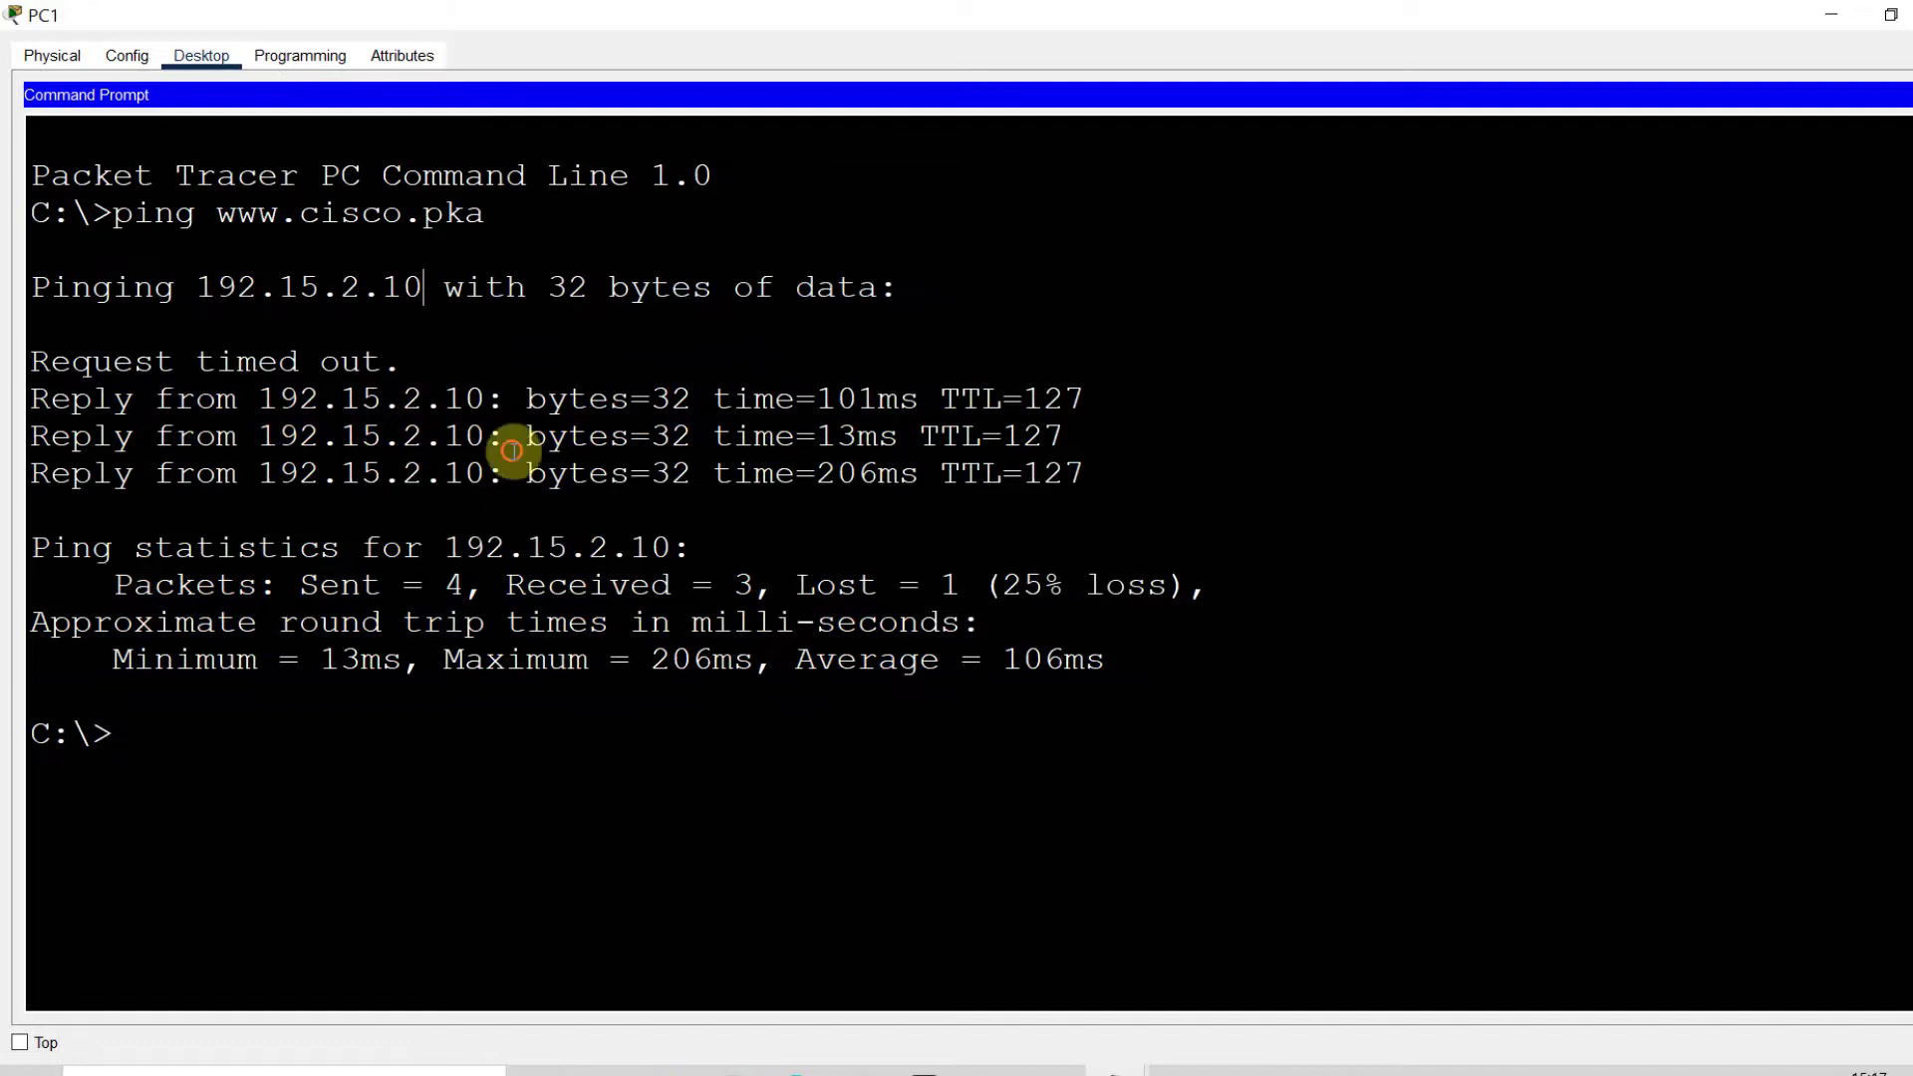
{"action": "triple_click", "coordinate": [239, 362]}
{"action": "left_click", "coordinate": [31, 398]}
{"action": "left_click_drag", "start_coordinate": [37, 494], "coordinate": [1145, 474]}
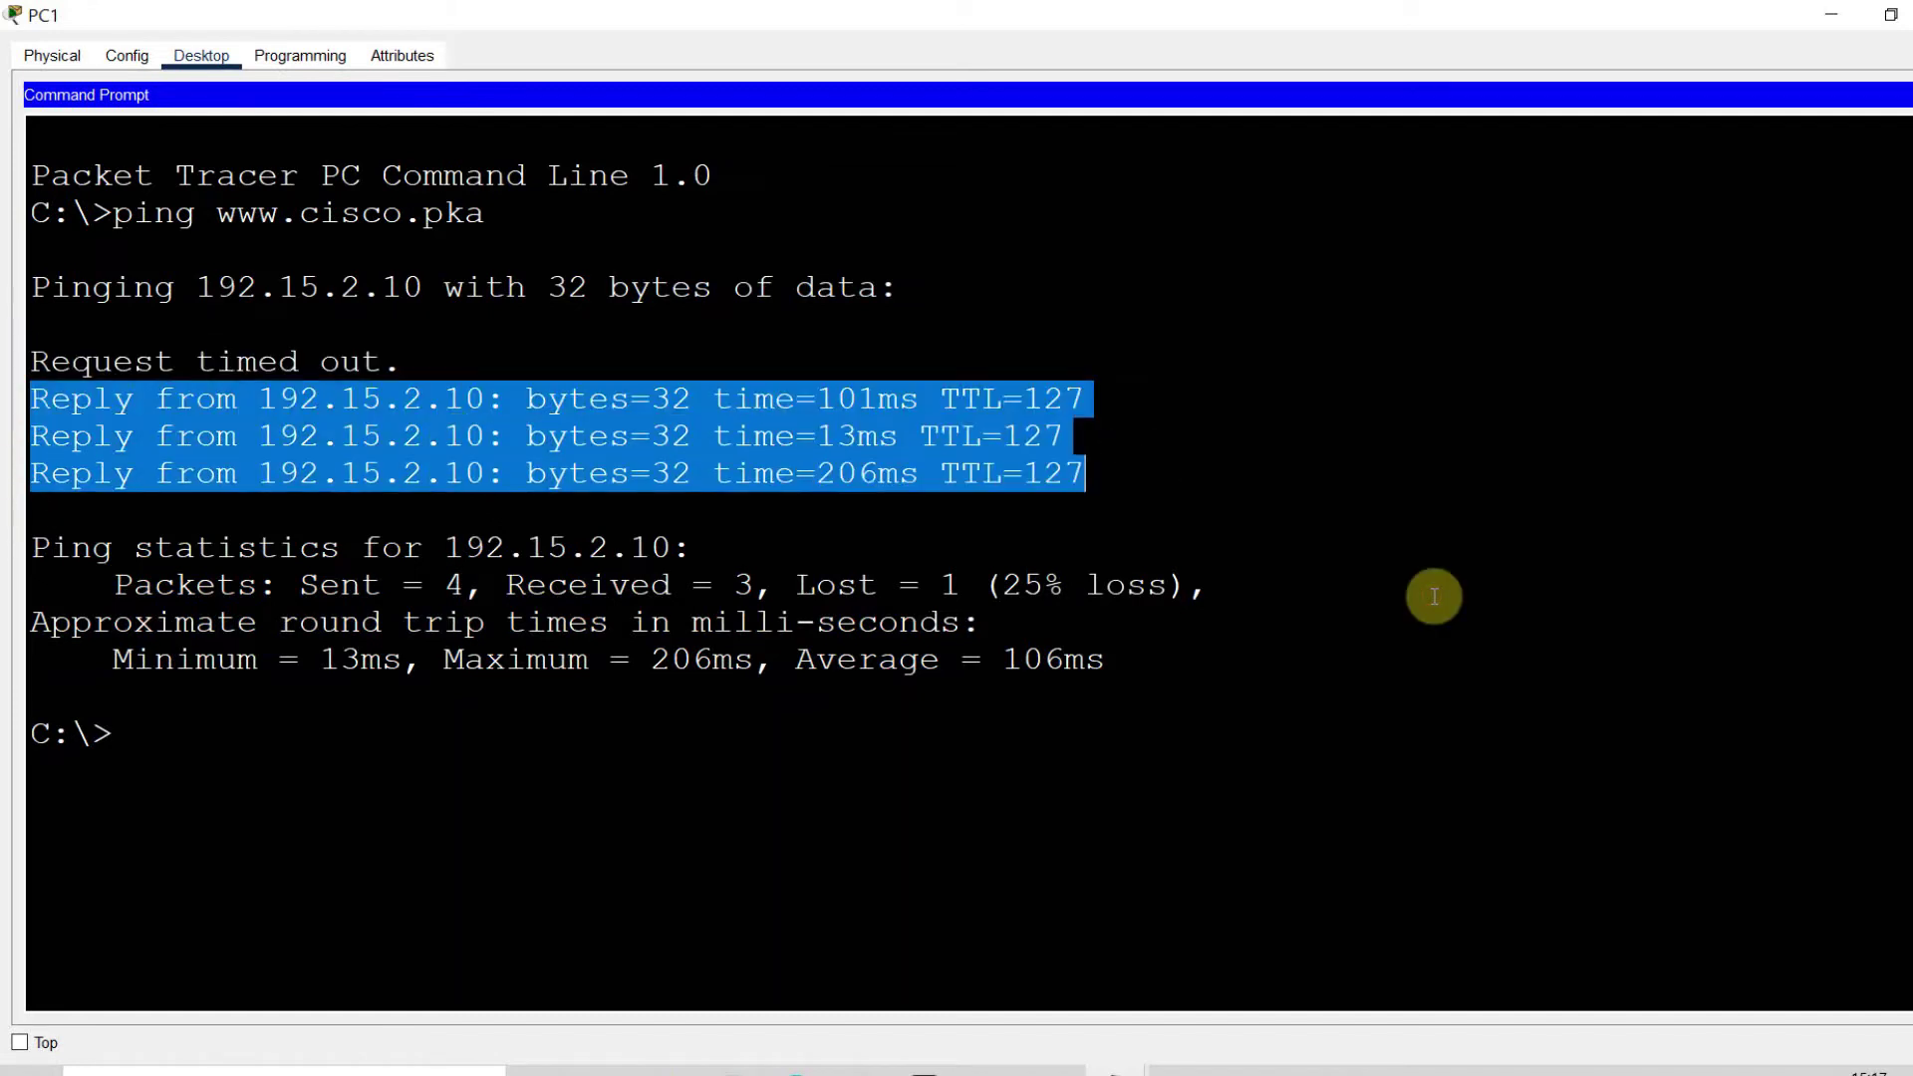
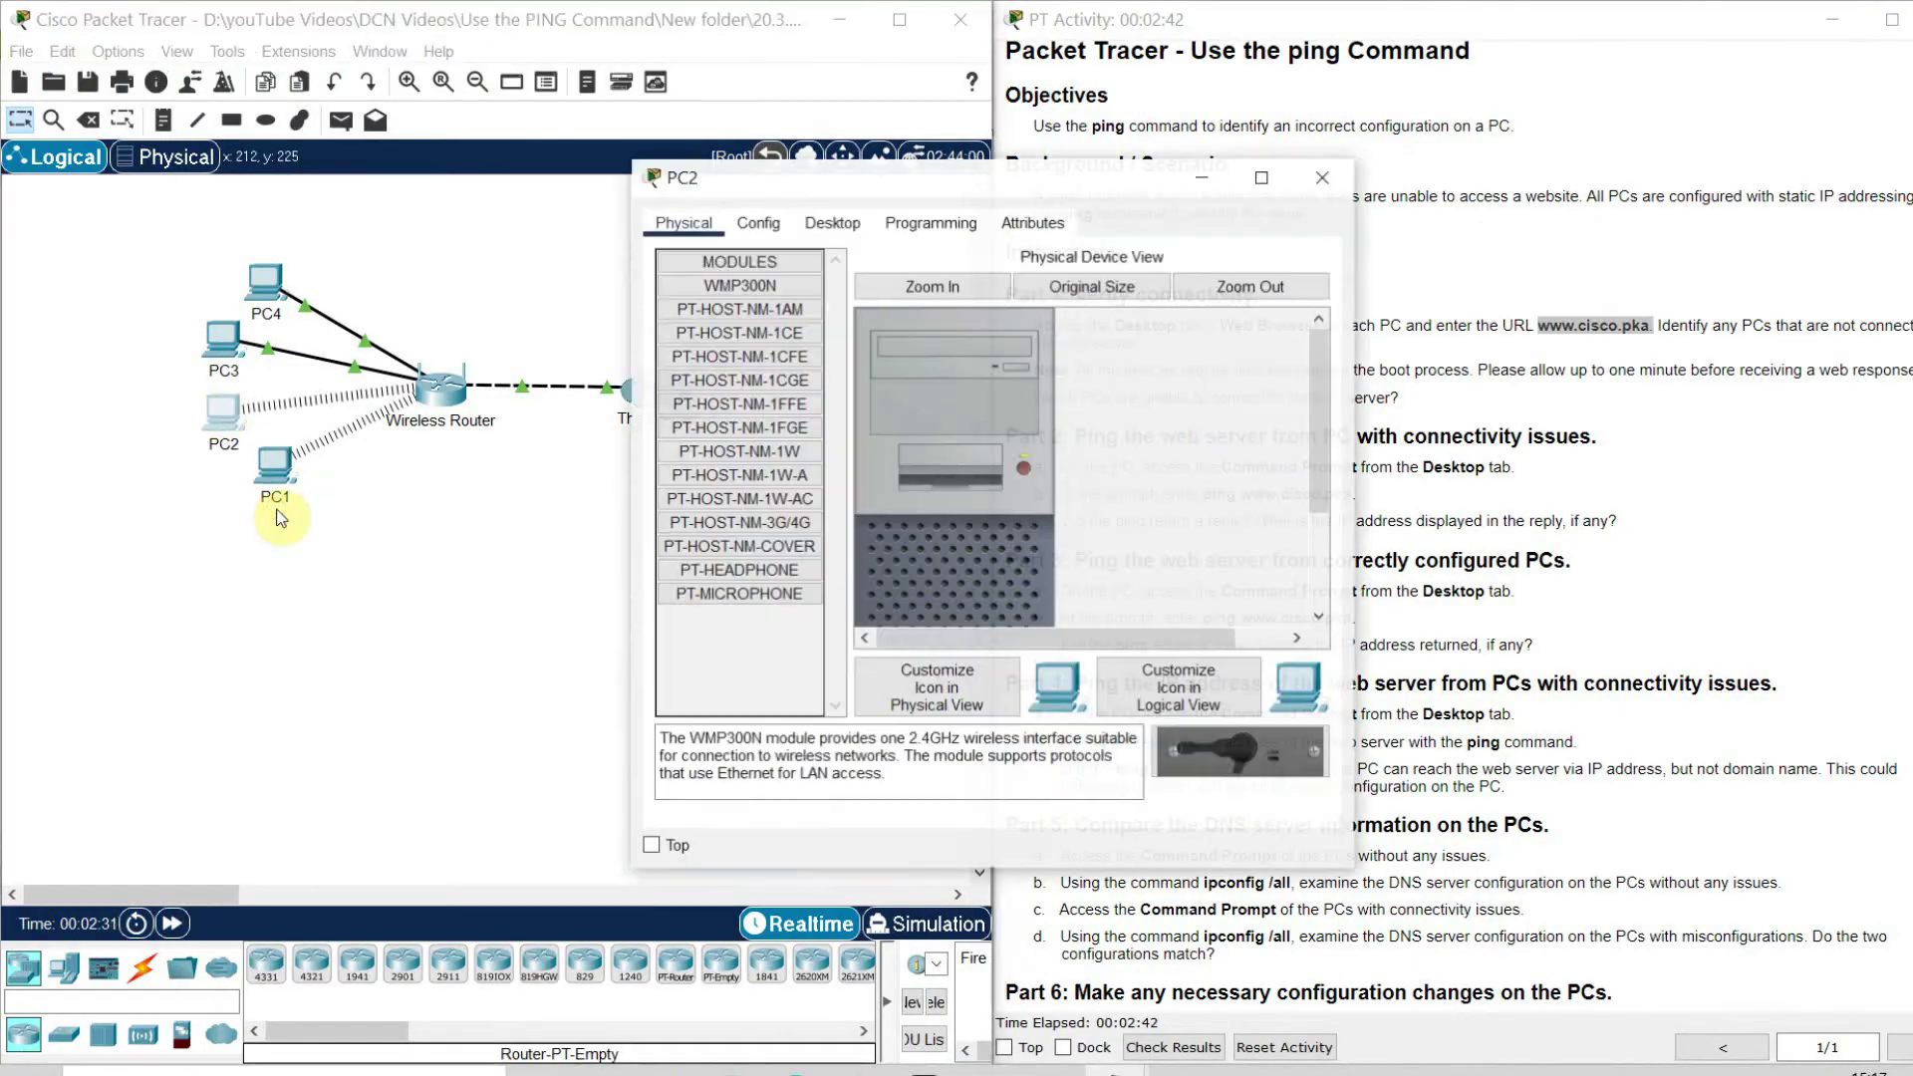
{"action": "left_click", "coordinate": [1261, 176]}
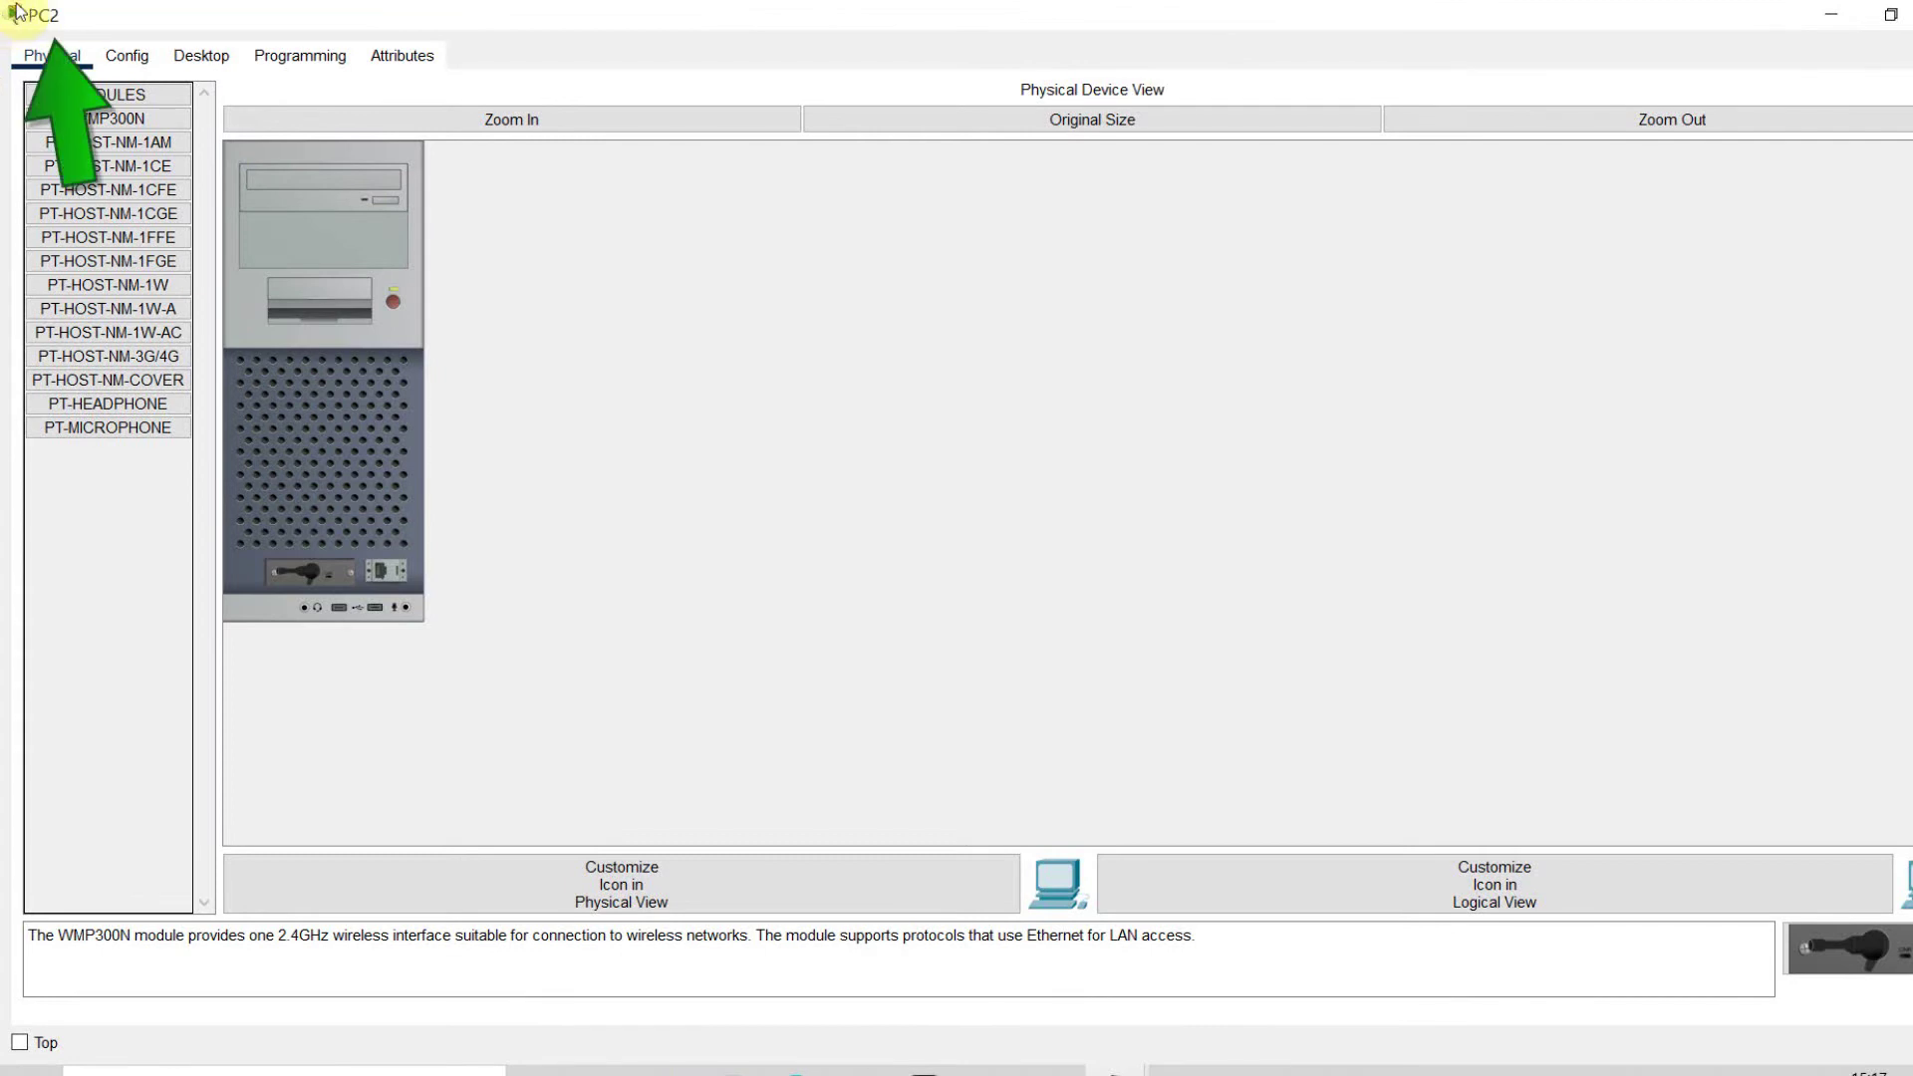
{"action": "left_click", "coordinate": [257, 56]}
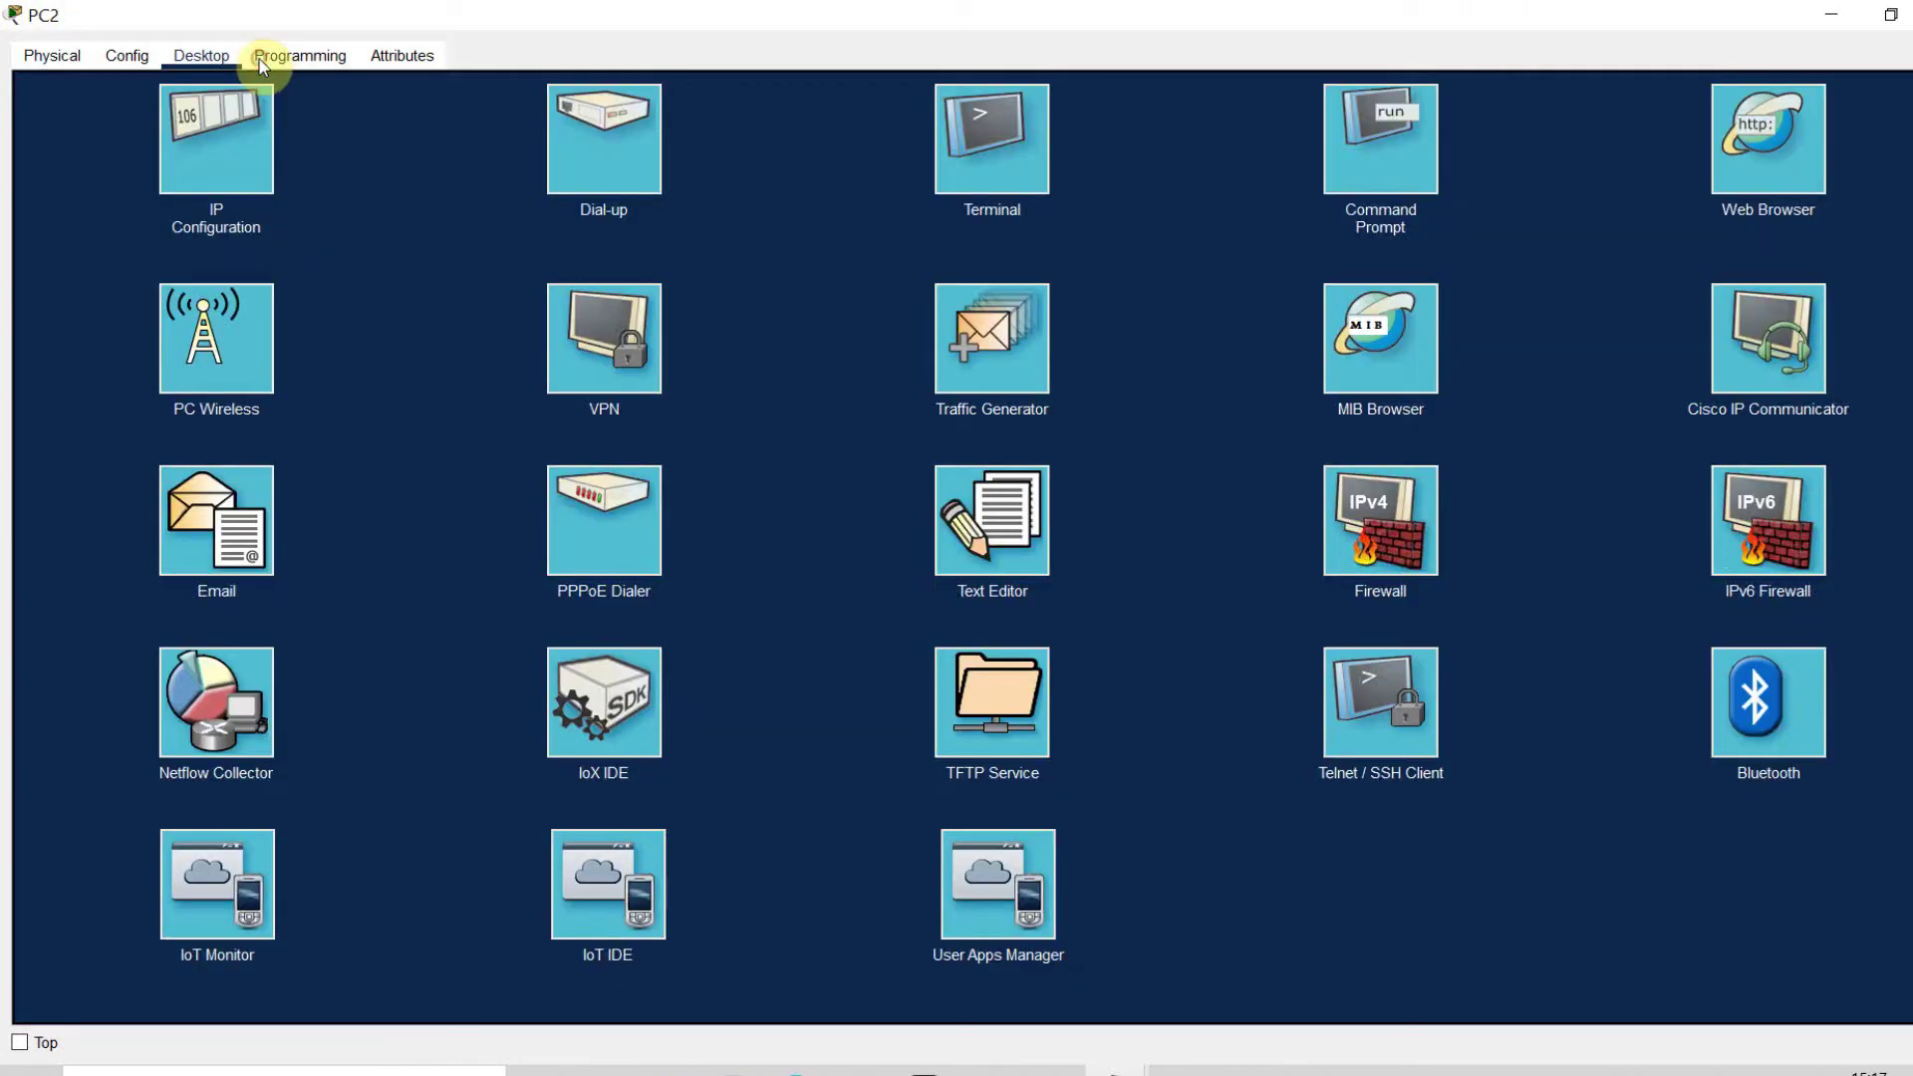
{"action": "left_click", "coordinate": [1380, 140]}
{"action": "type", "text": "ping w"}
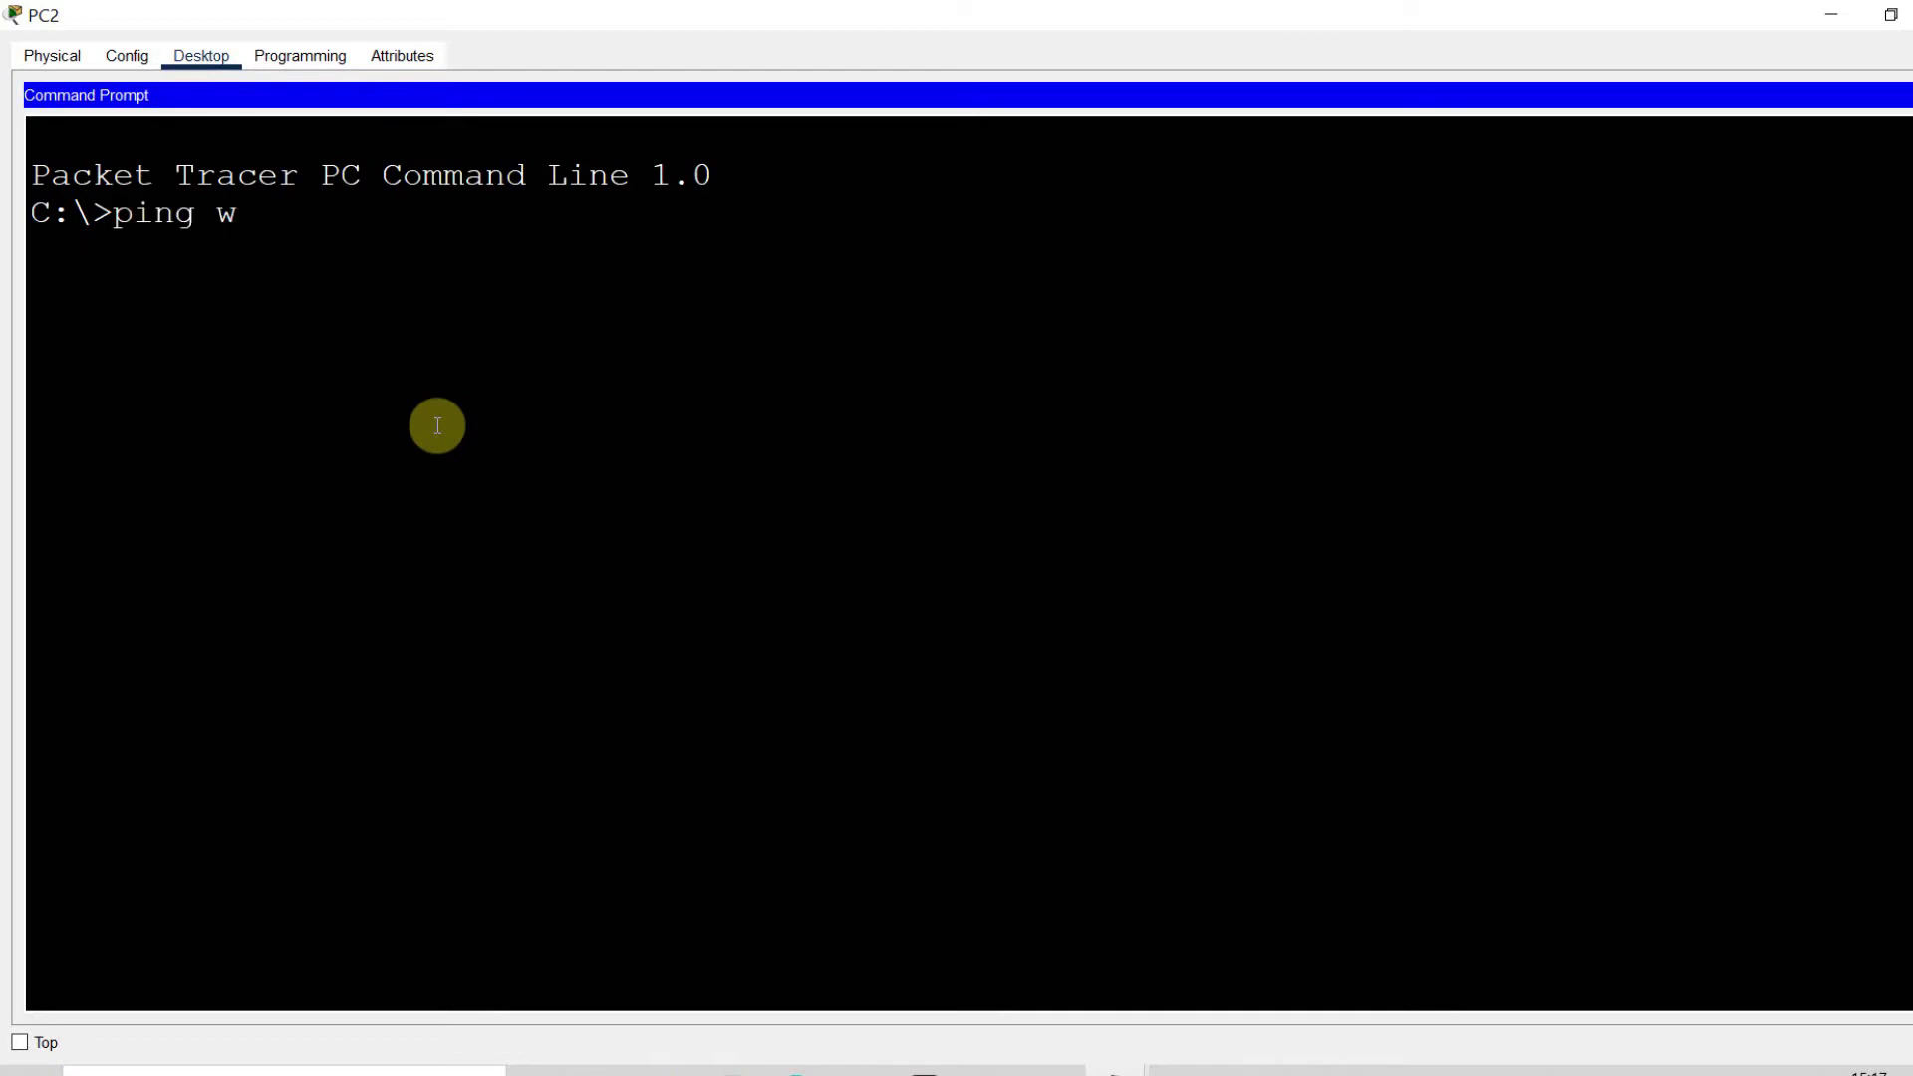
{"action": "type", "text": "ww.cisco.pka"}
{"action": "key", "text": "Return"}
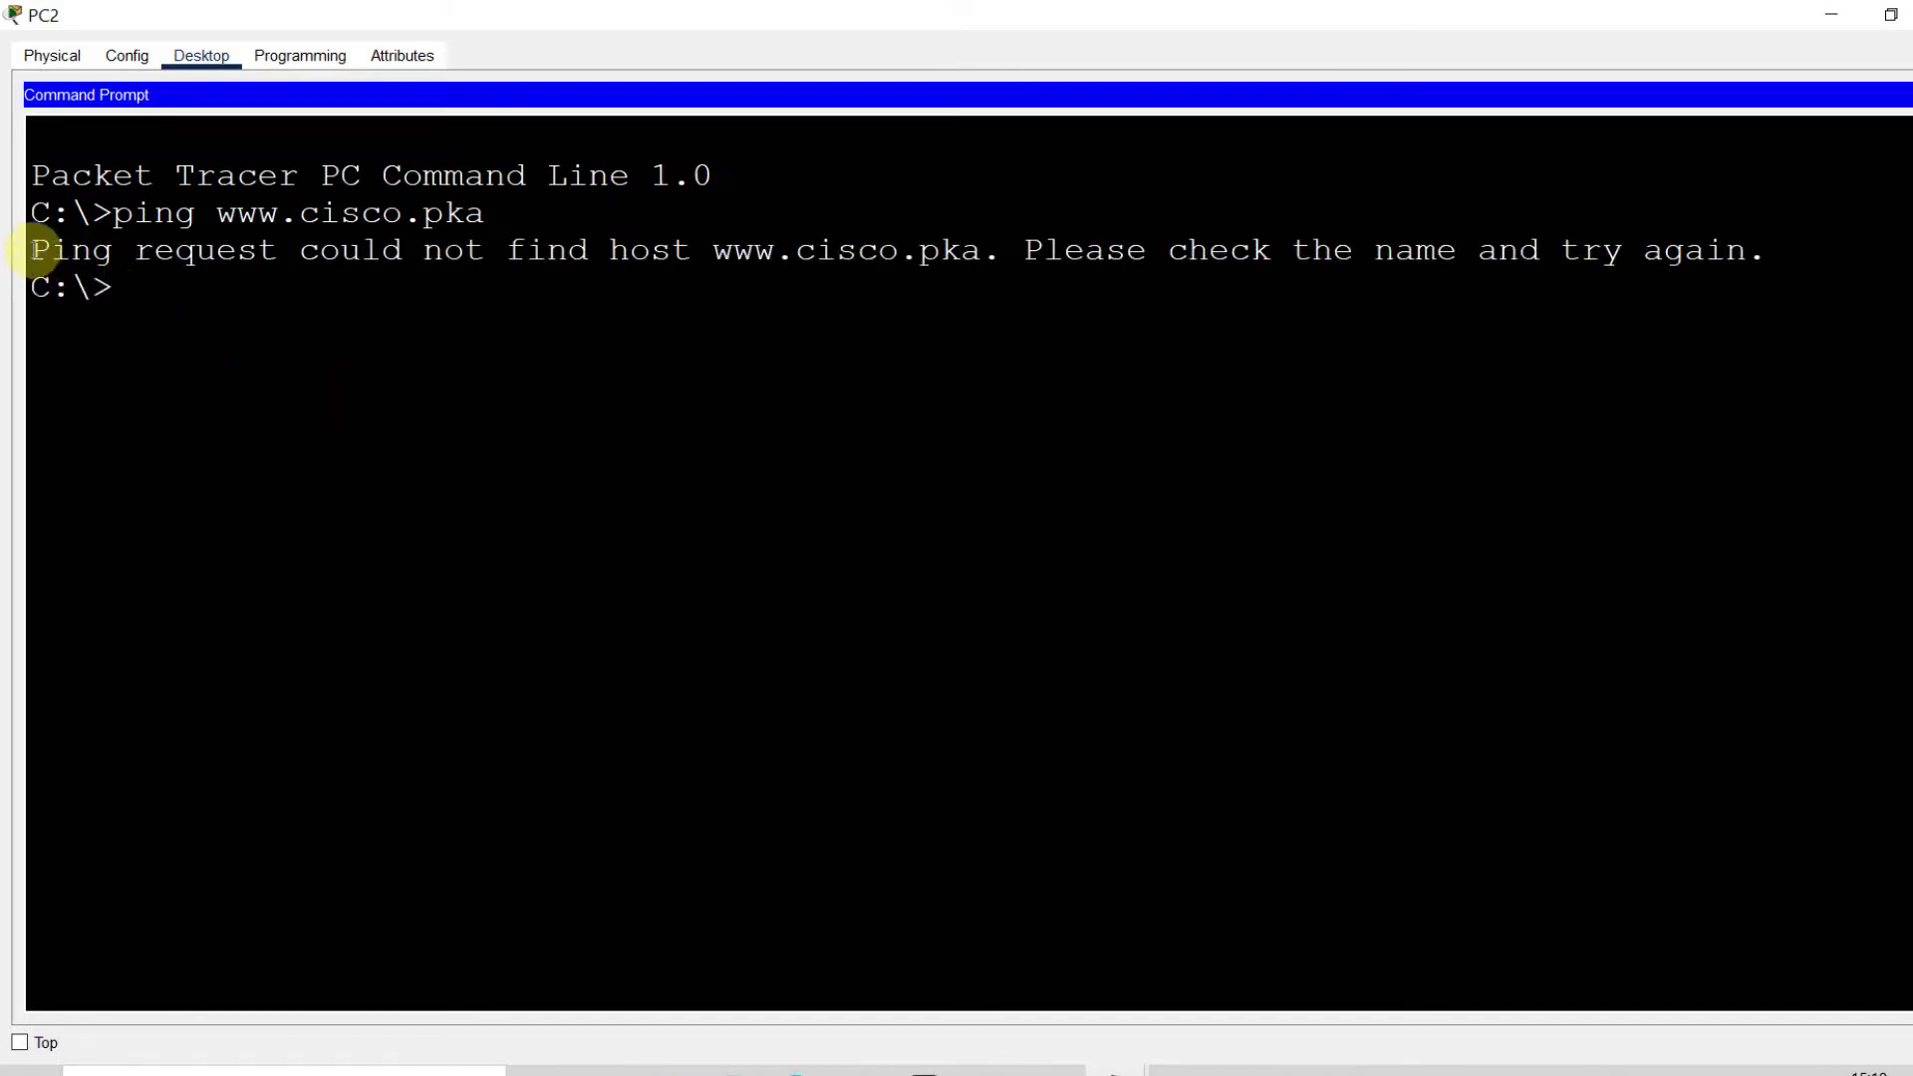
Examine the response to PC2's ping of the web server, then return to the network topology.
{"action": "left_click_drag", "start_coordinate": [38, 249], "coordinate": [717, 252]}
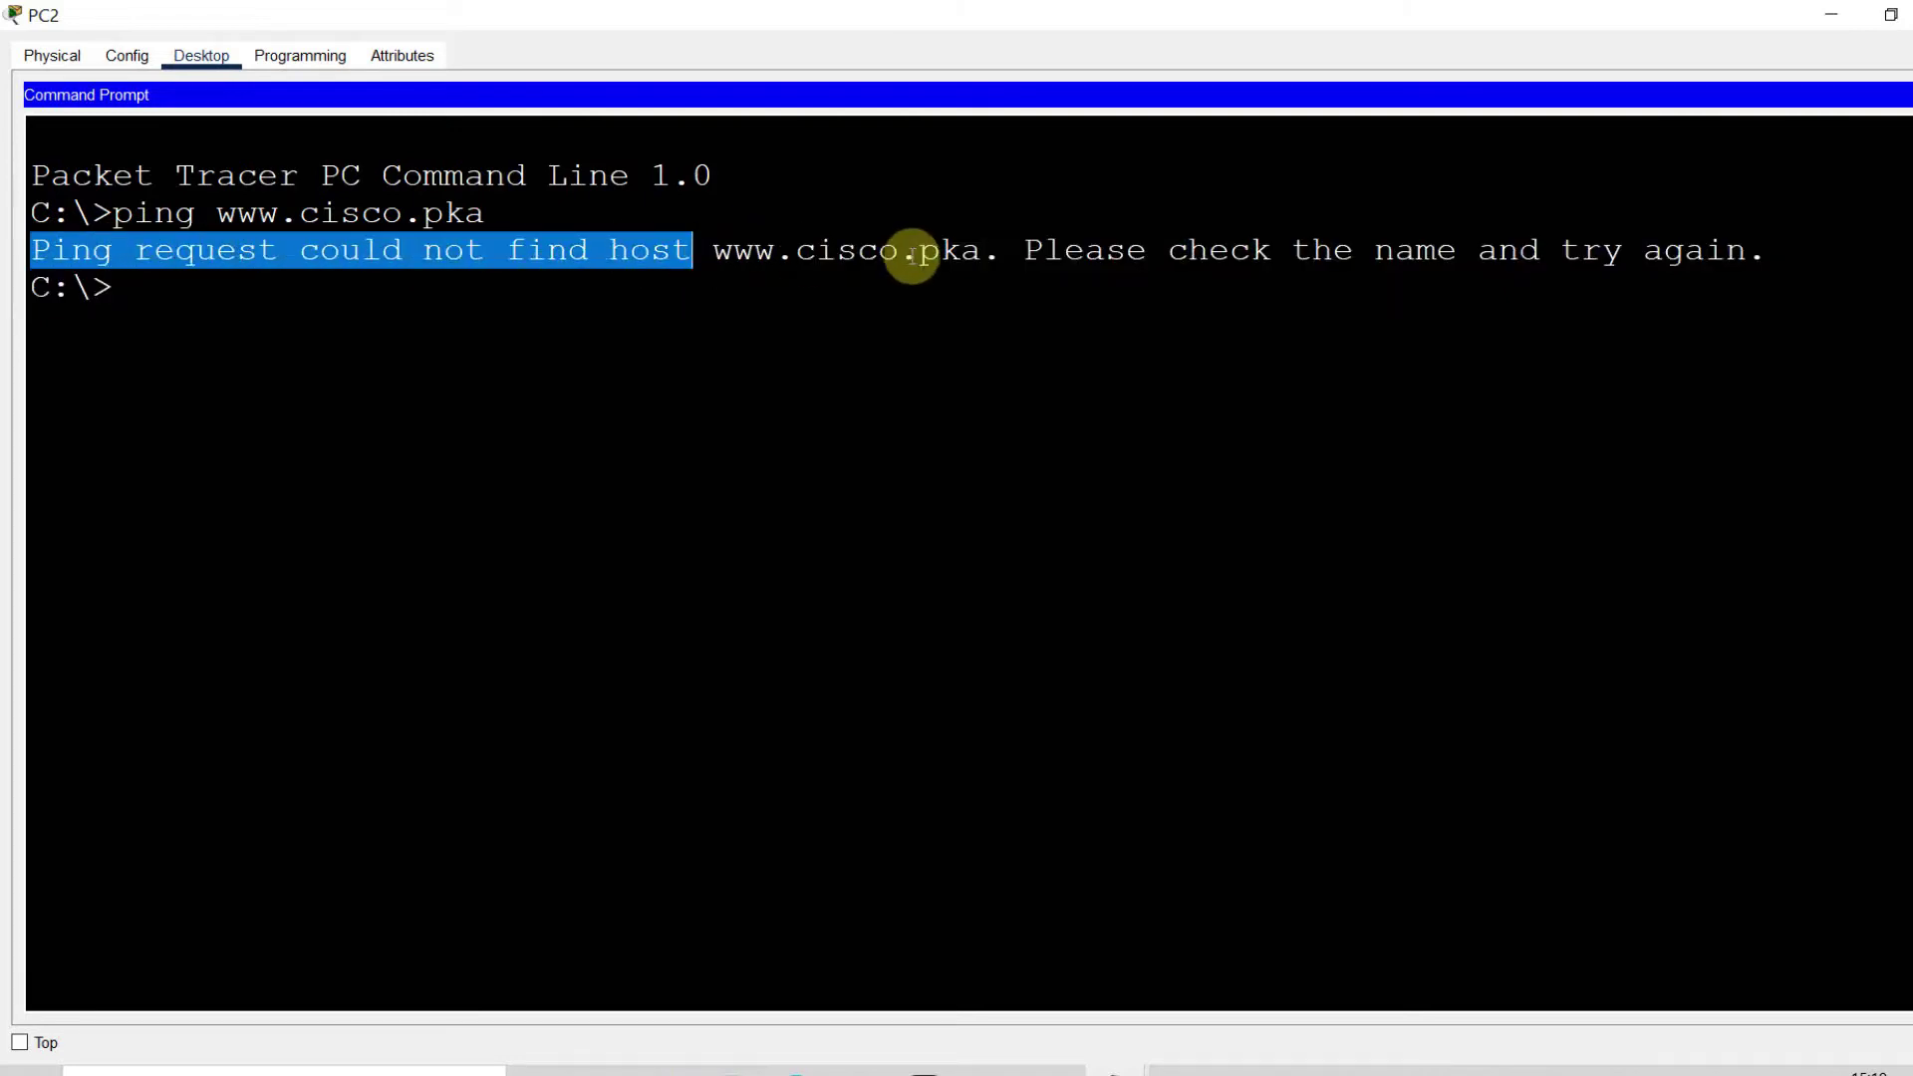
{"action": "left_click_drag", "start_coordinate": [1023, 250], "coordinate": [1767, 255]}
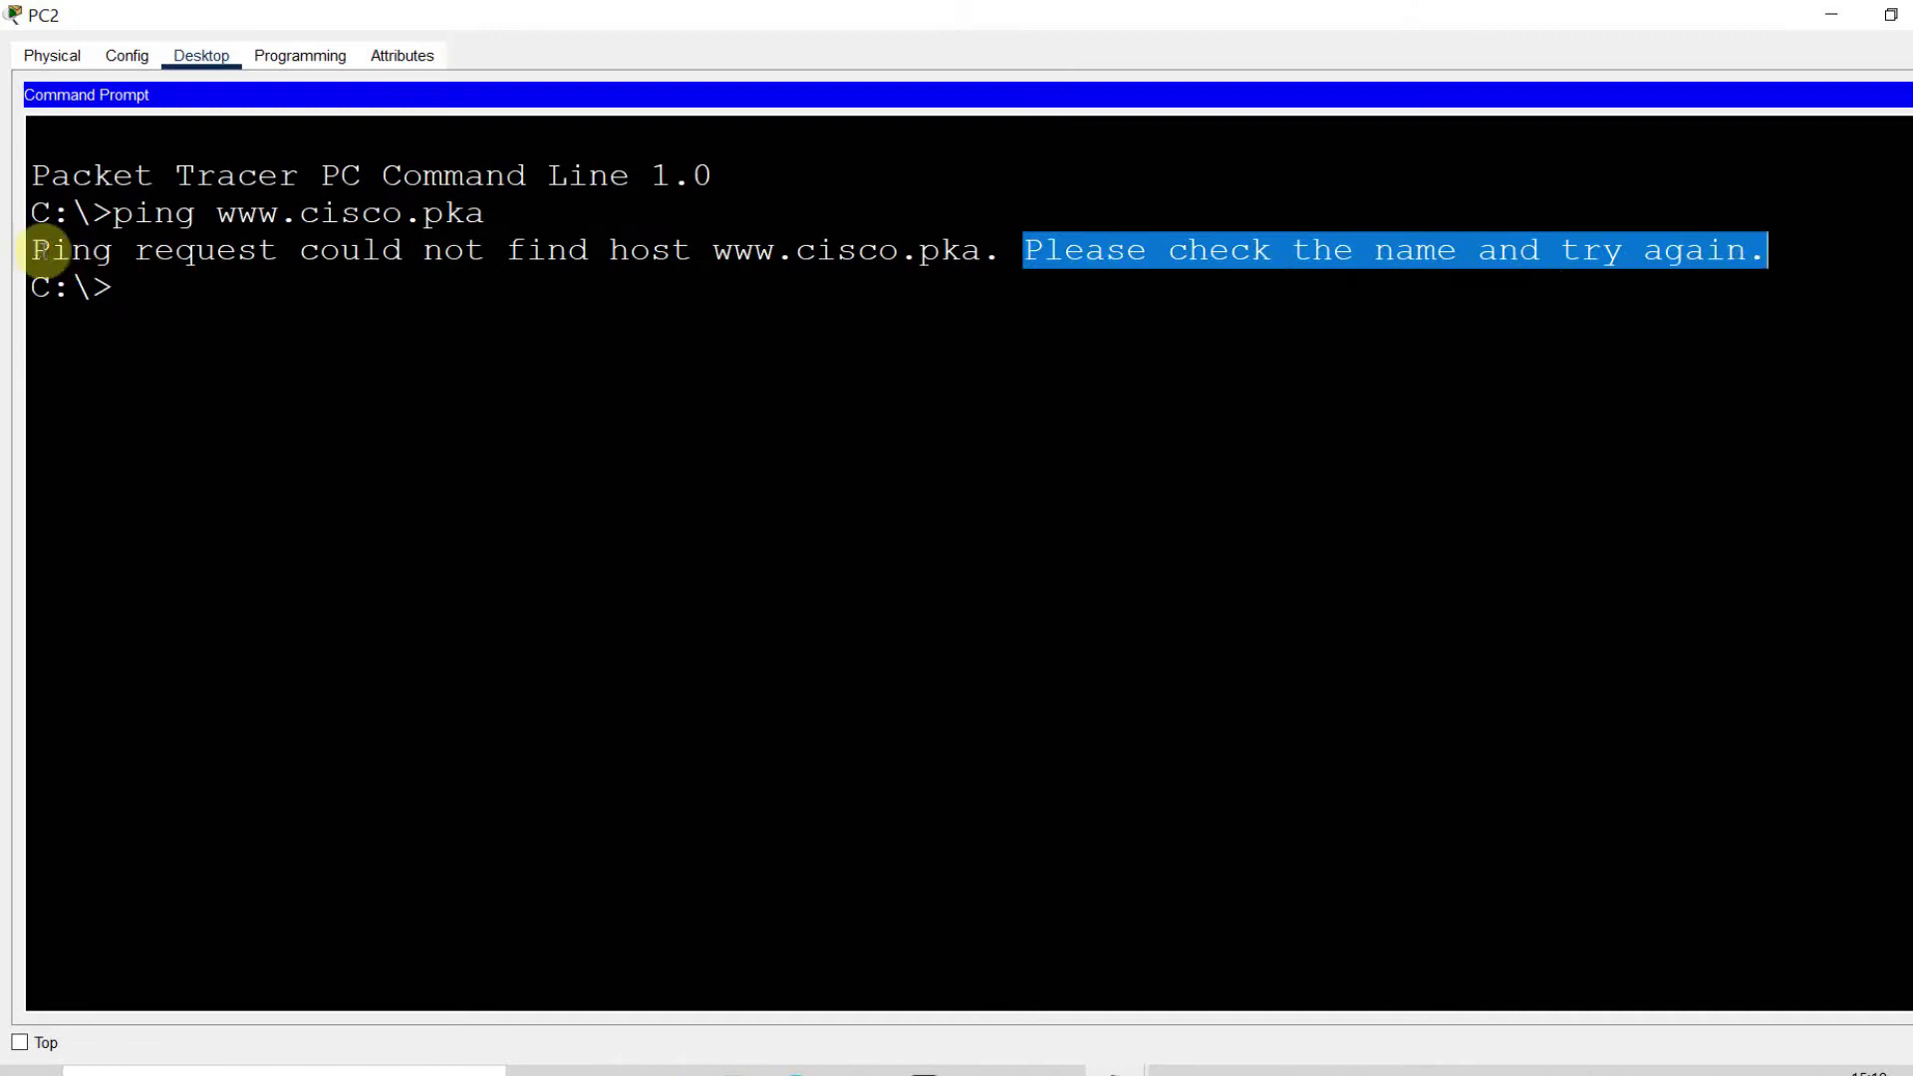
{"action": "left_click", "coordinate": [40, 250]}
{"action": "left_click_drag", "start_coordinate": [418, 213], "coordinate": [1777, 250]}
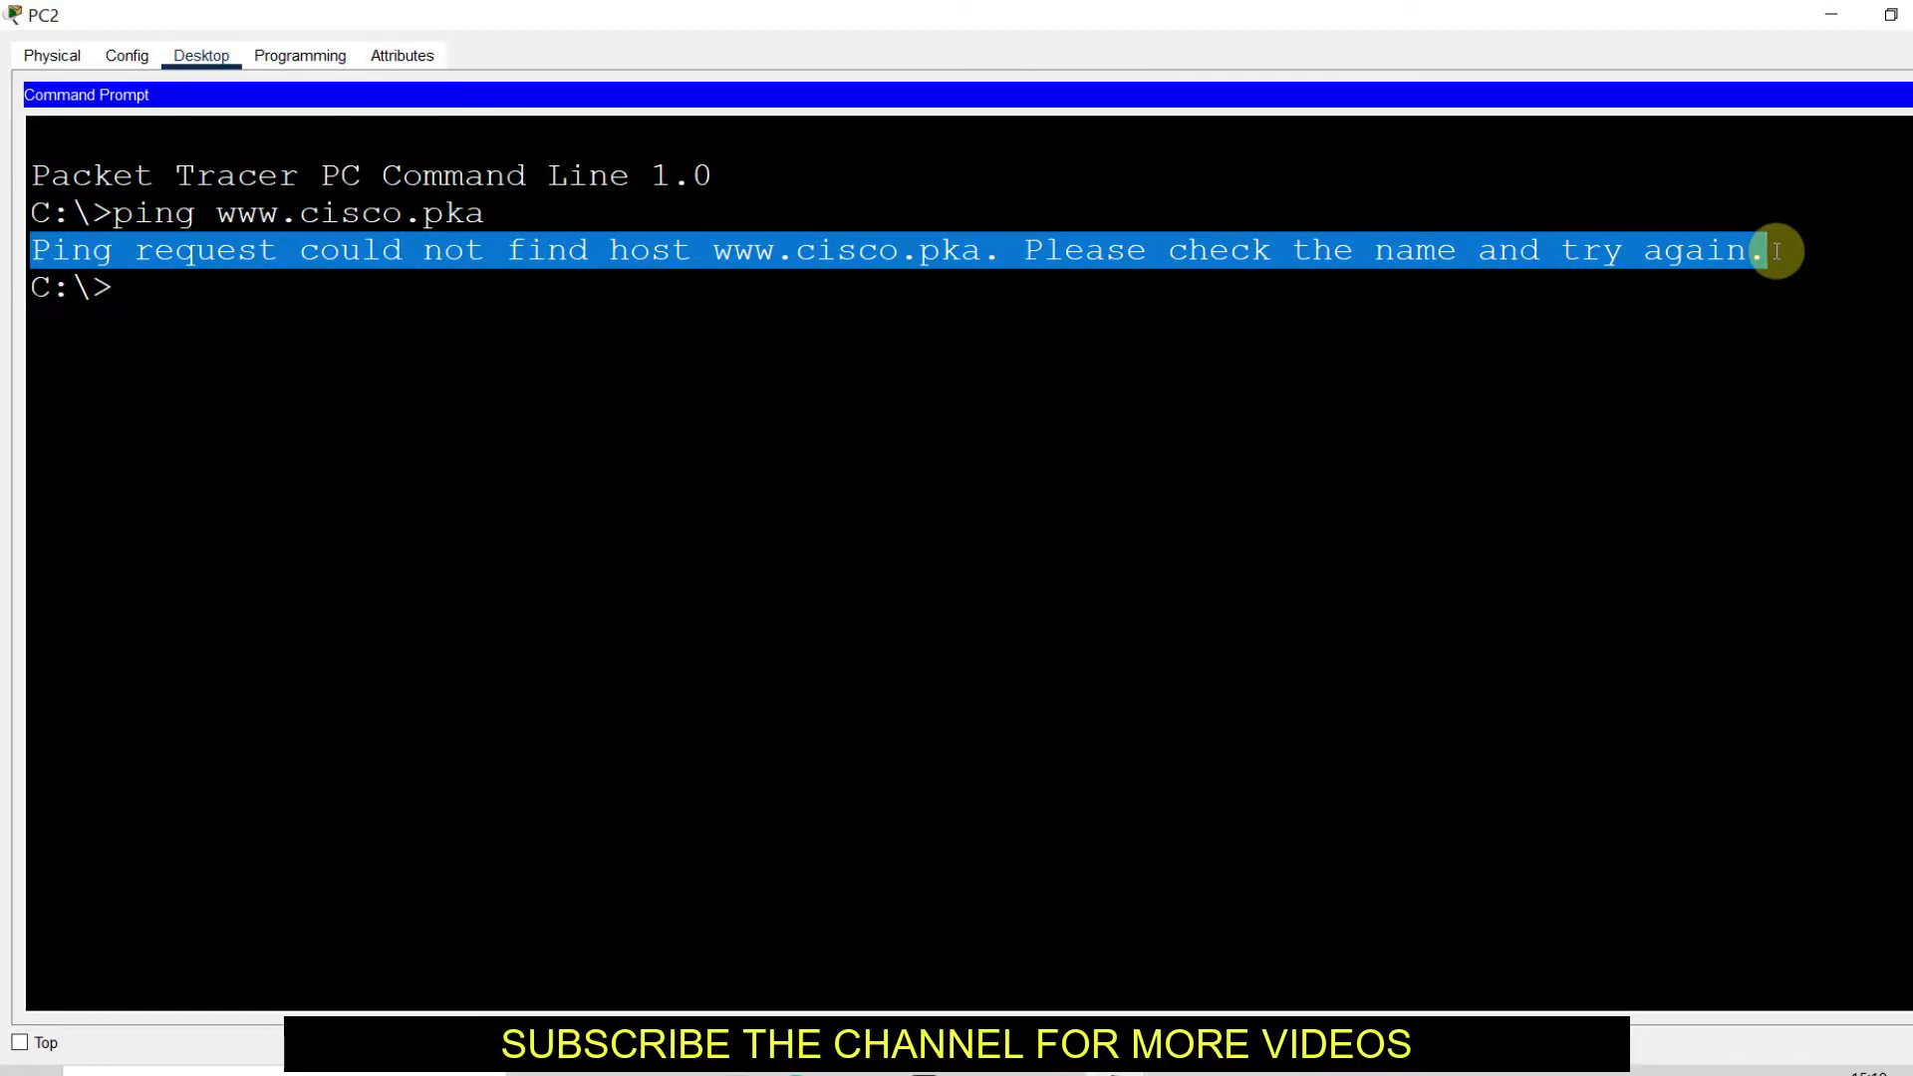
{"action": "left_click", "coordinate": [1160, 401]}
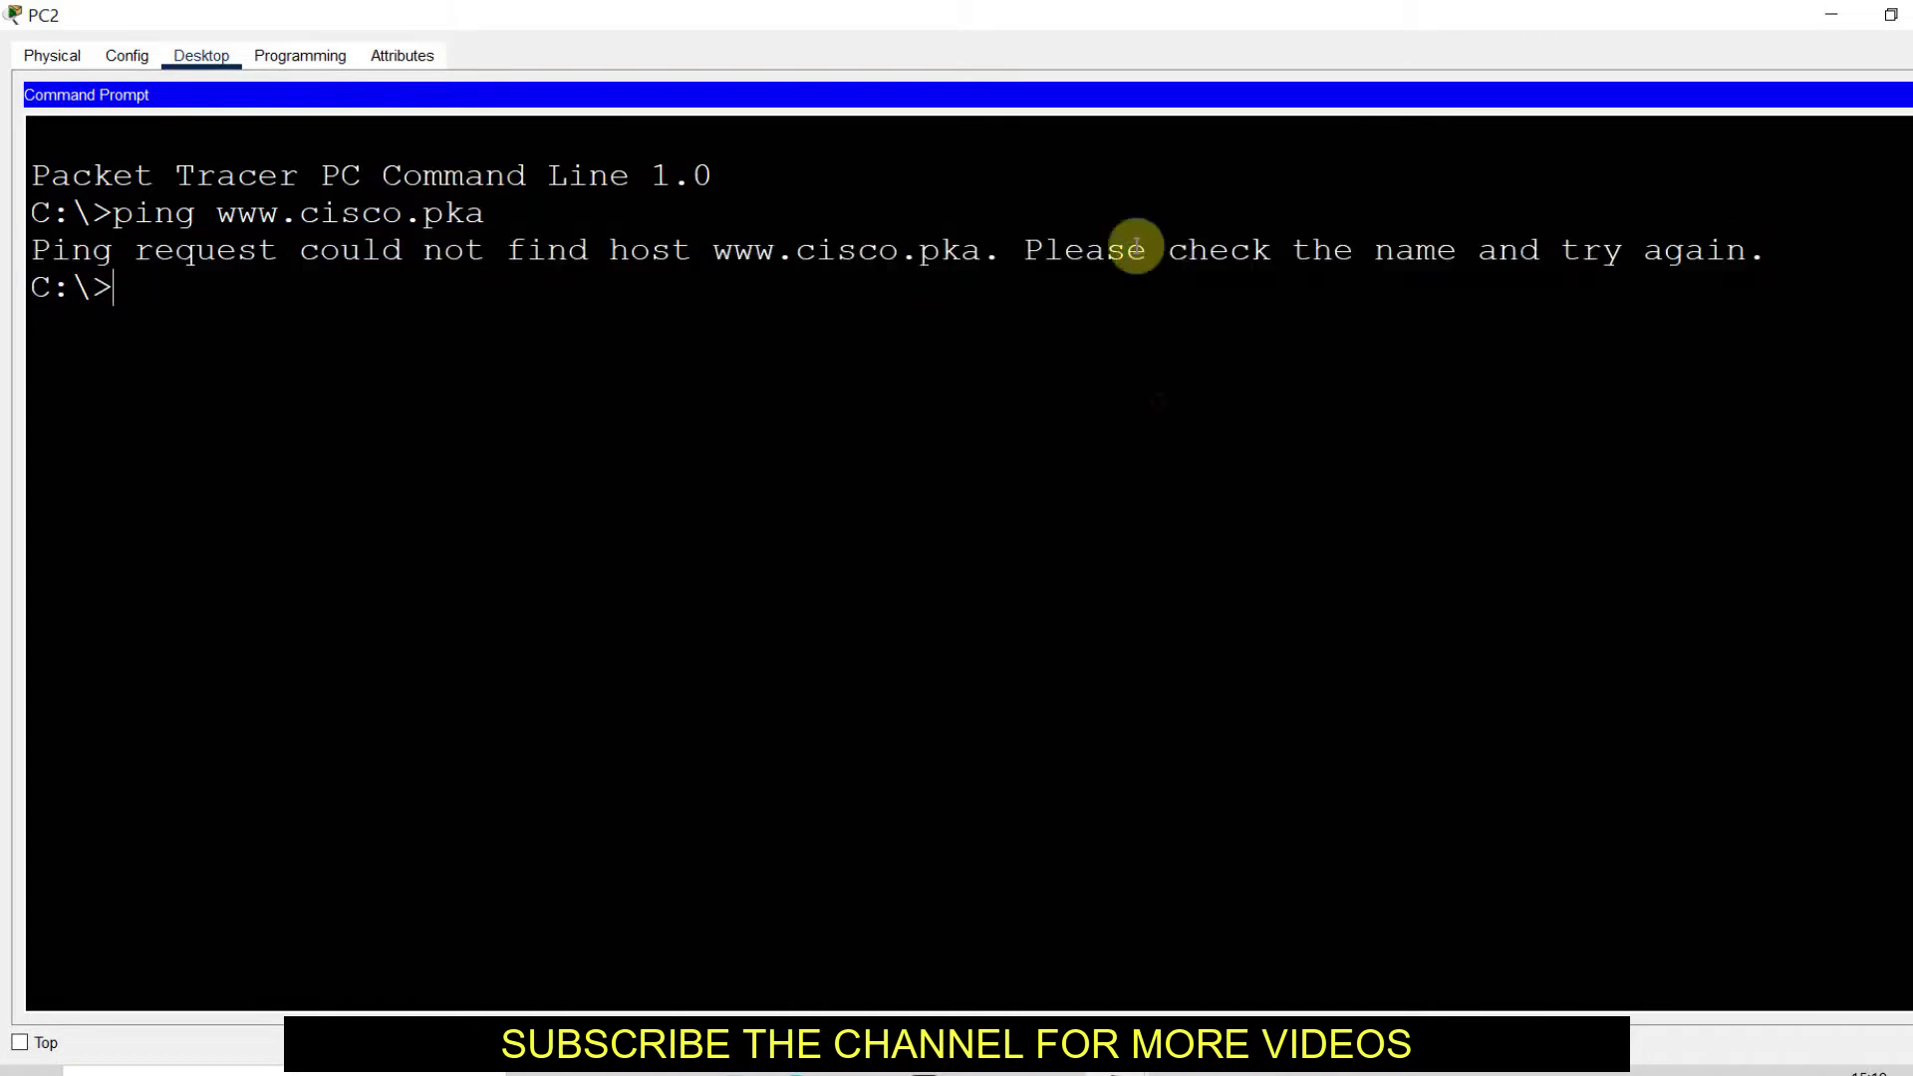
{"action": "left_click_drag", "start_coordinate": [1170, 251], "coordinate": [1457, 252]}
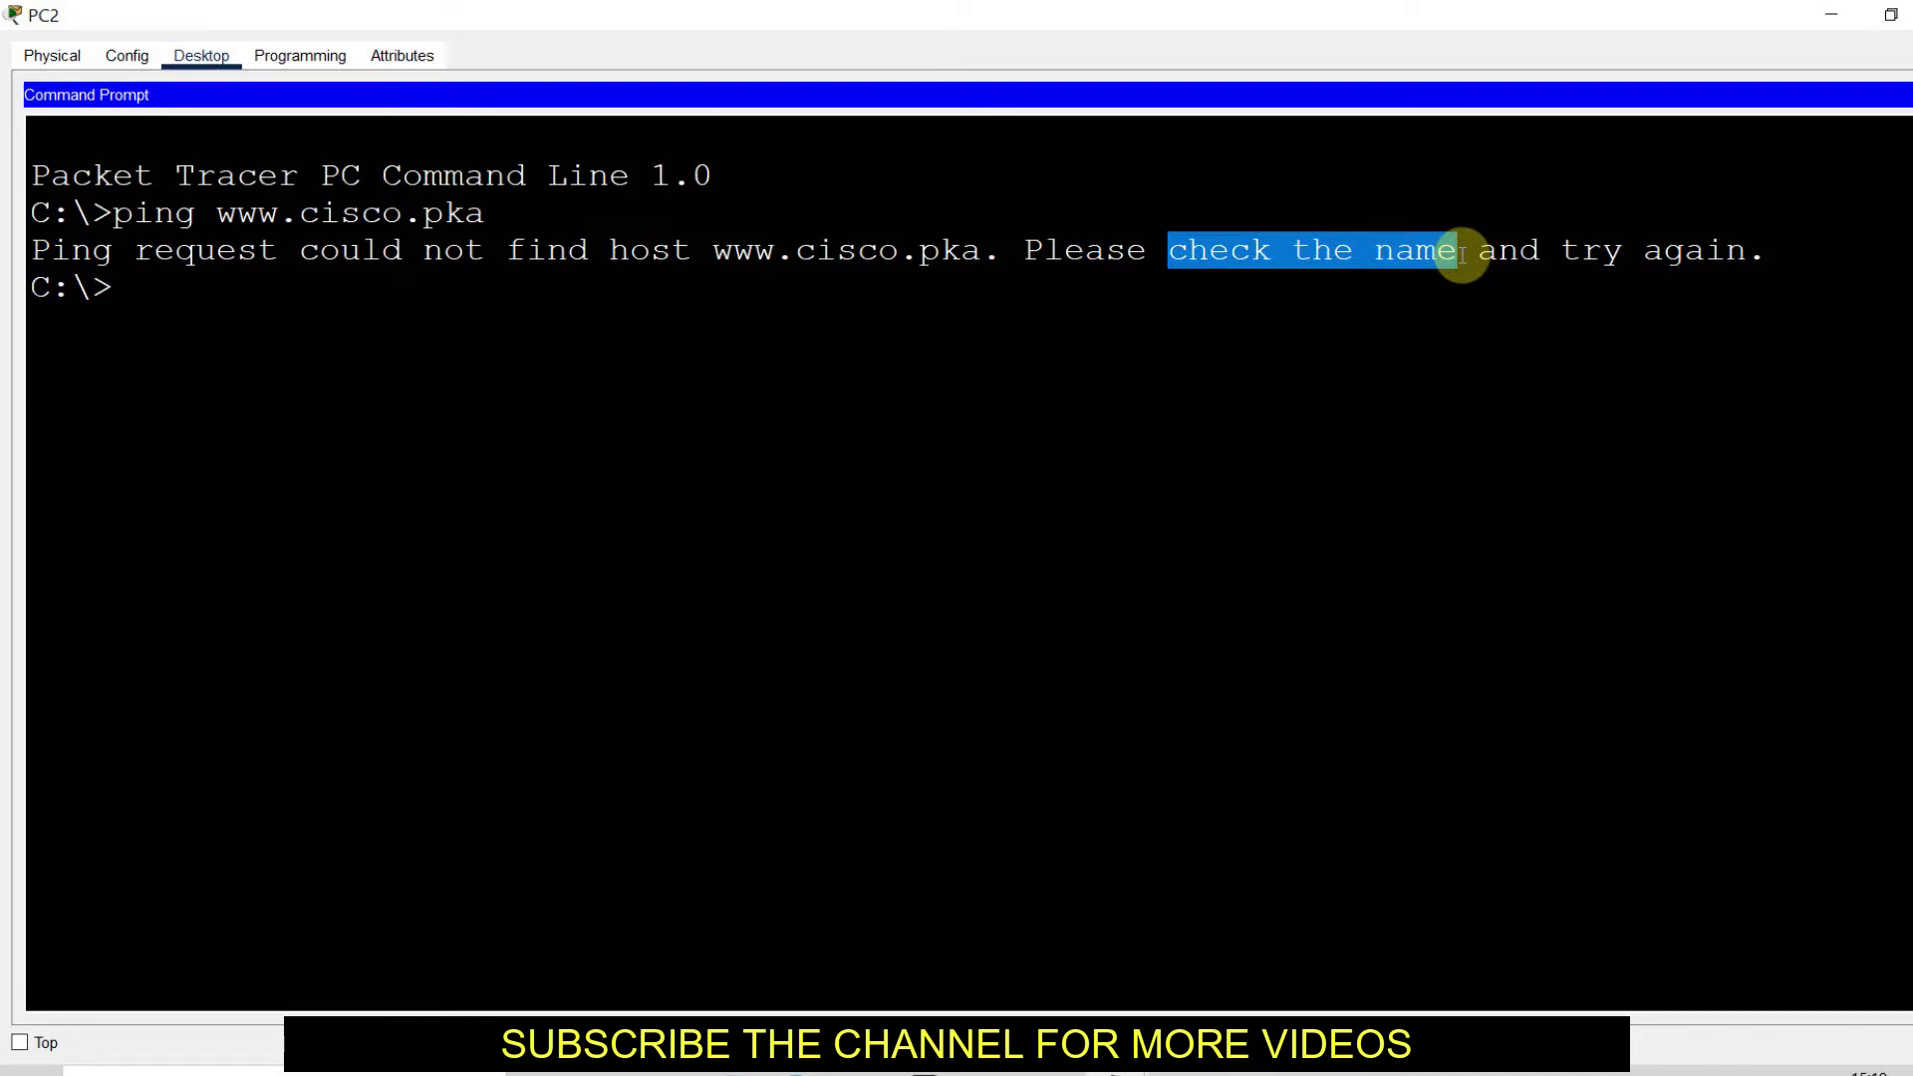
{"action": "left_click_drag", "start_coordinate": [1462, 255], "coordinate": [1750, 261]}
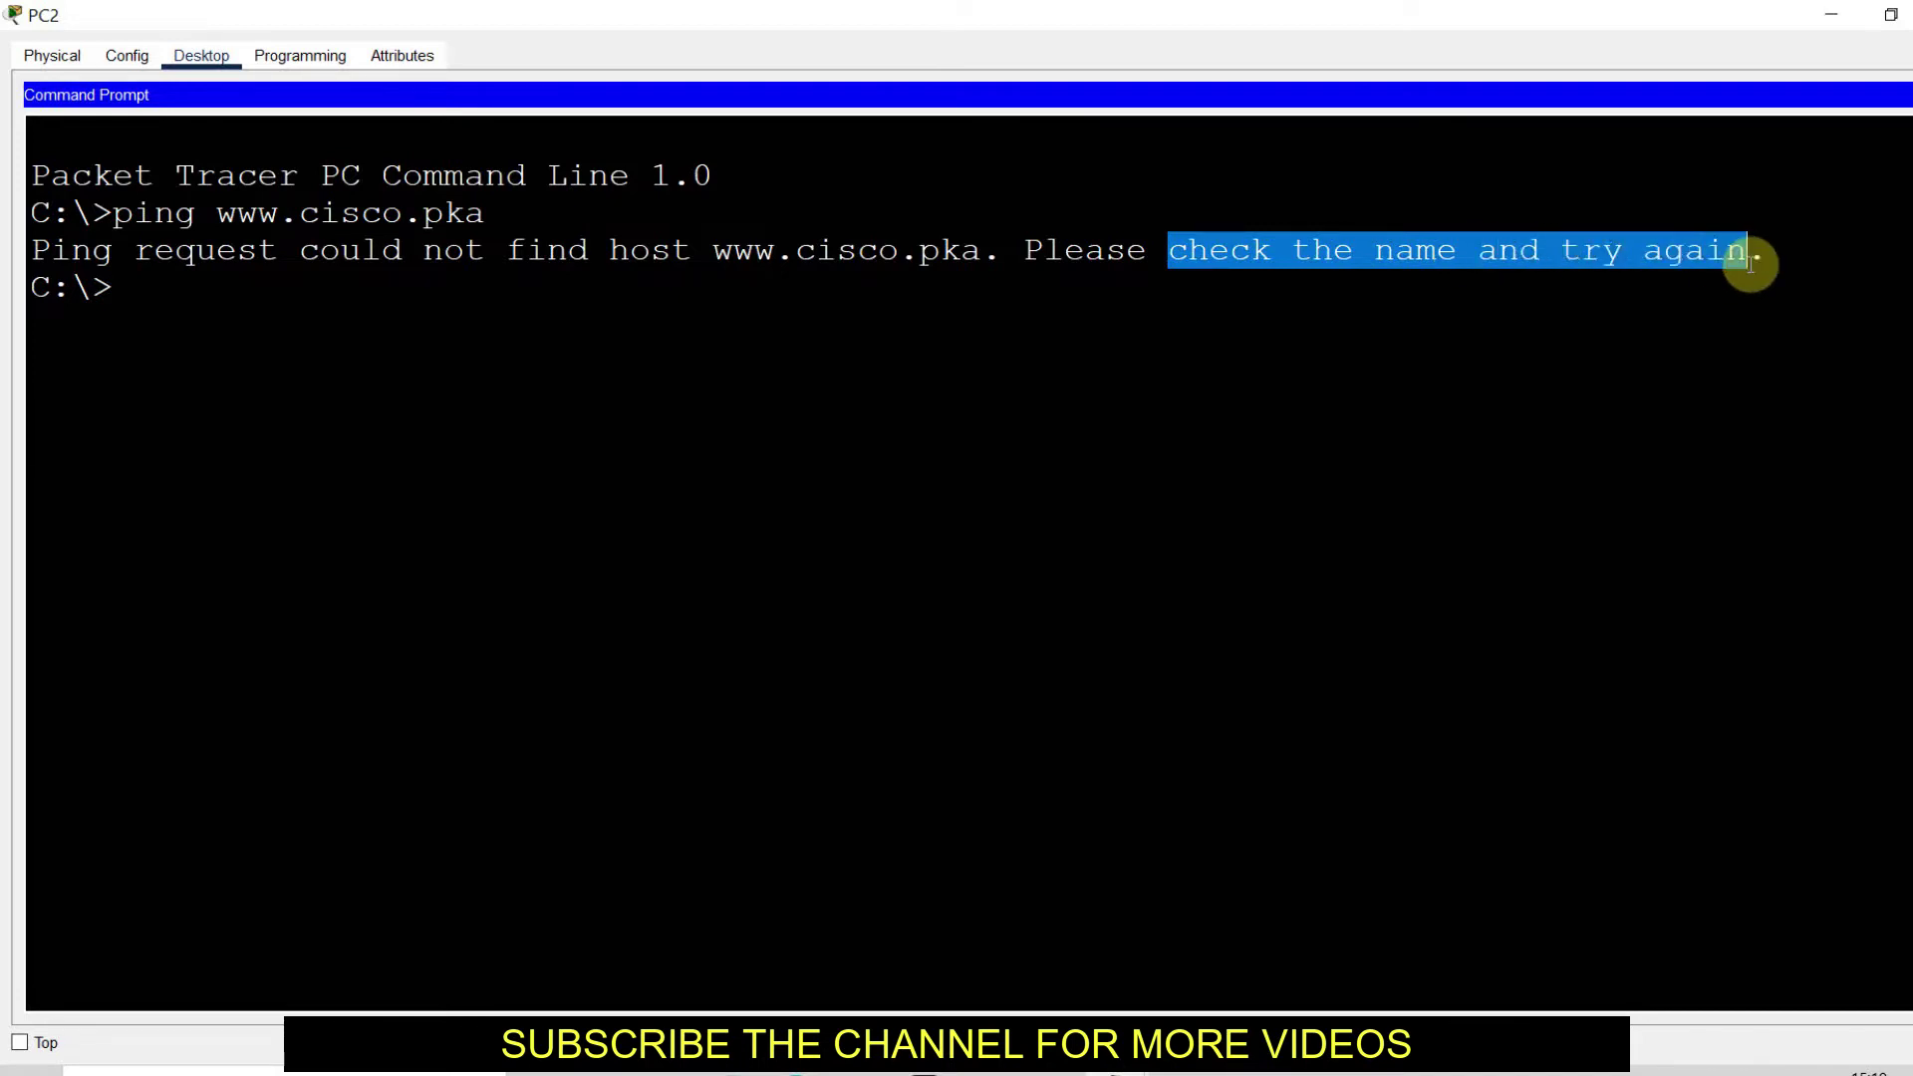
{"action": "triple_click", "coordinate": [1398, 271]}
{"action": "left_click", "coordinate": [1831, 14]}
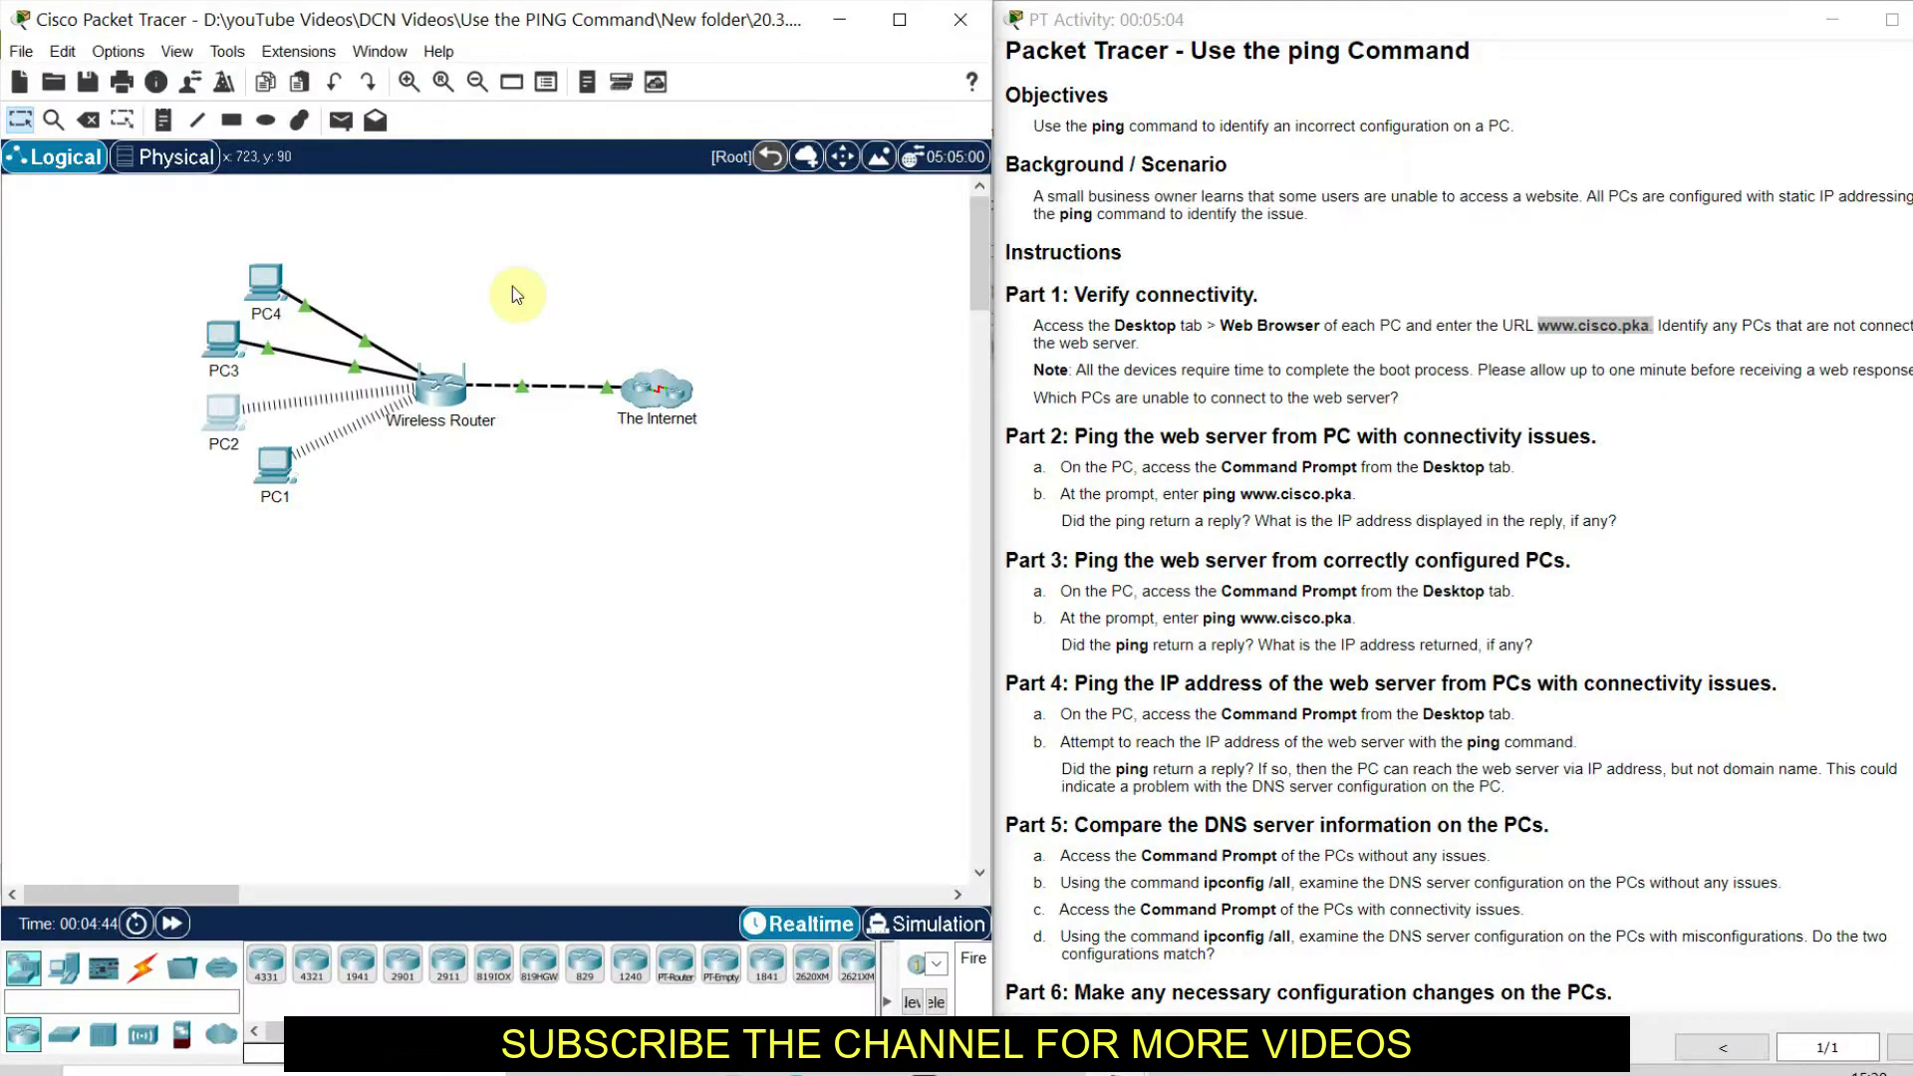
{"action": "left_click", "coordinate": [215, 340]}
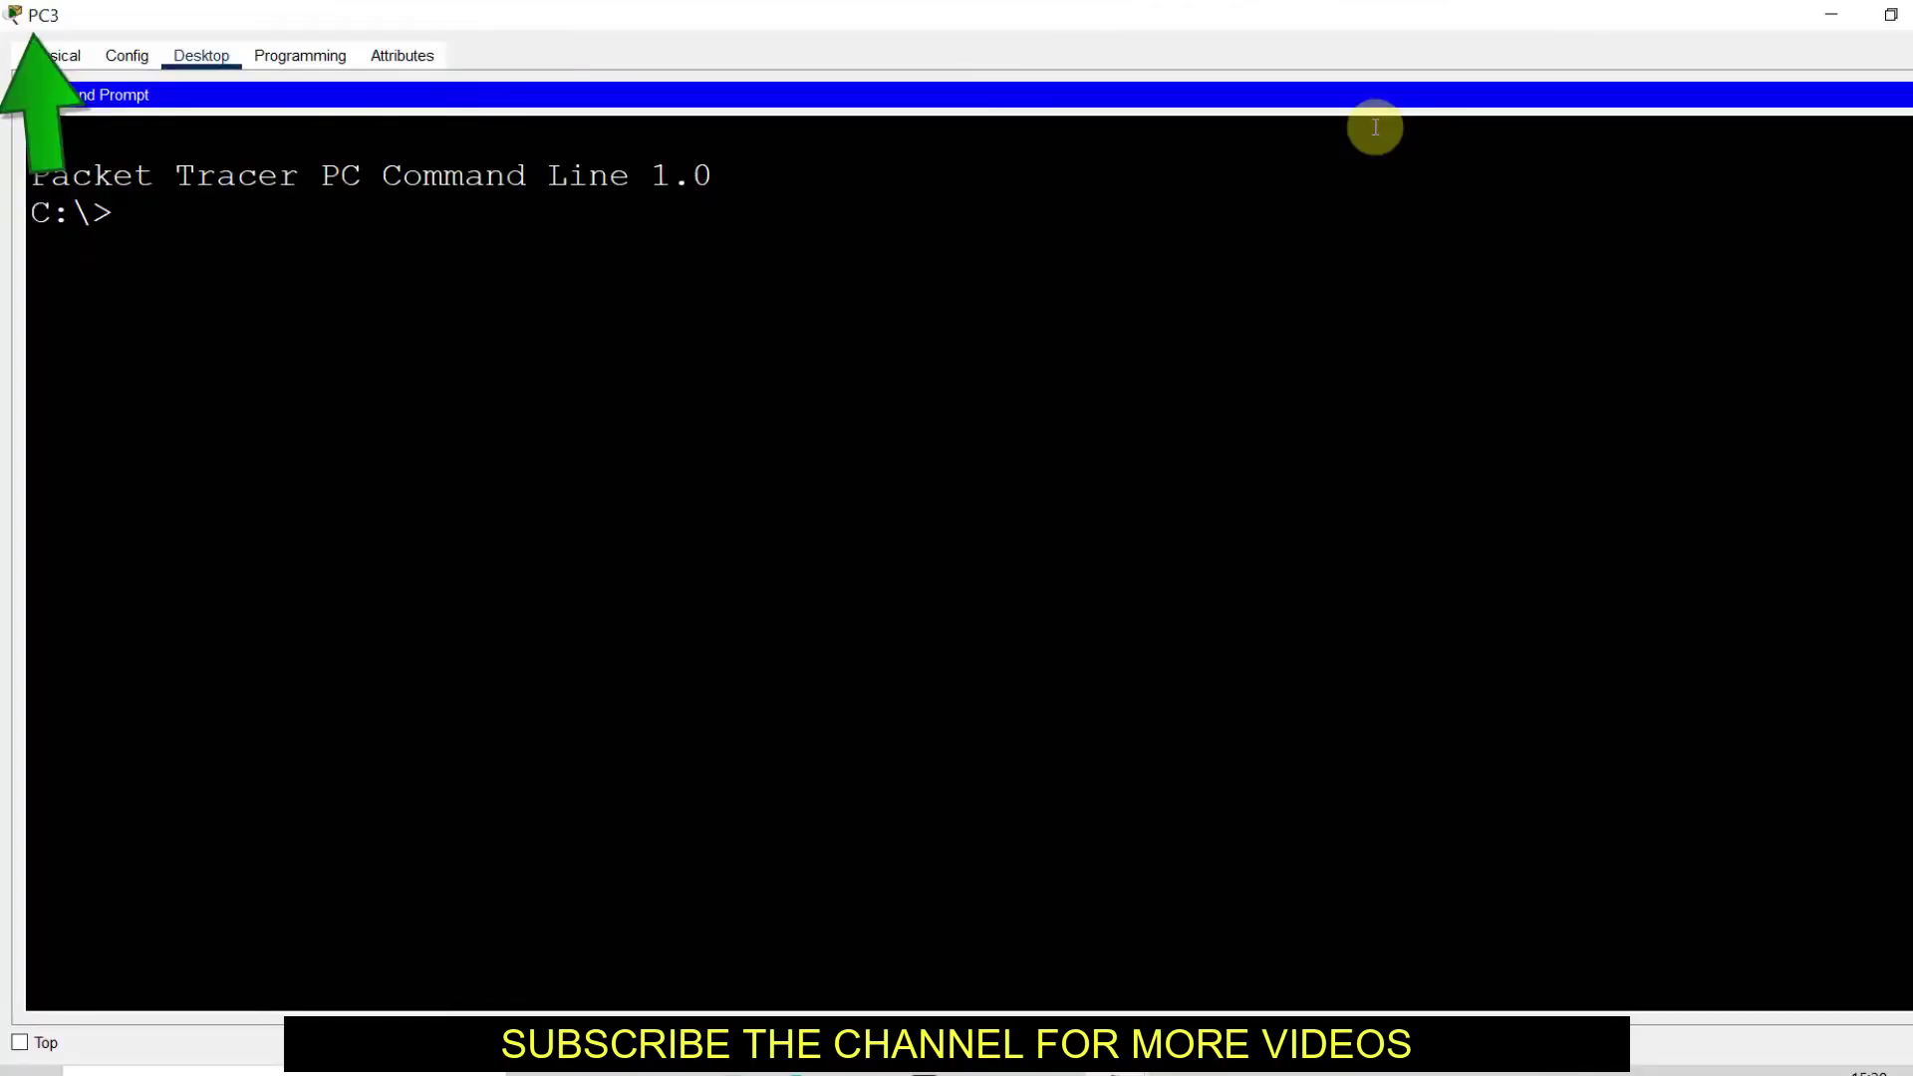
{"action": "type", "text": "ping www.cisco."}
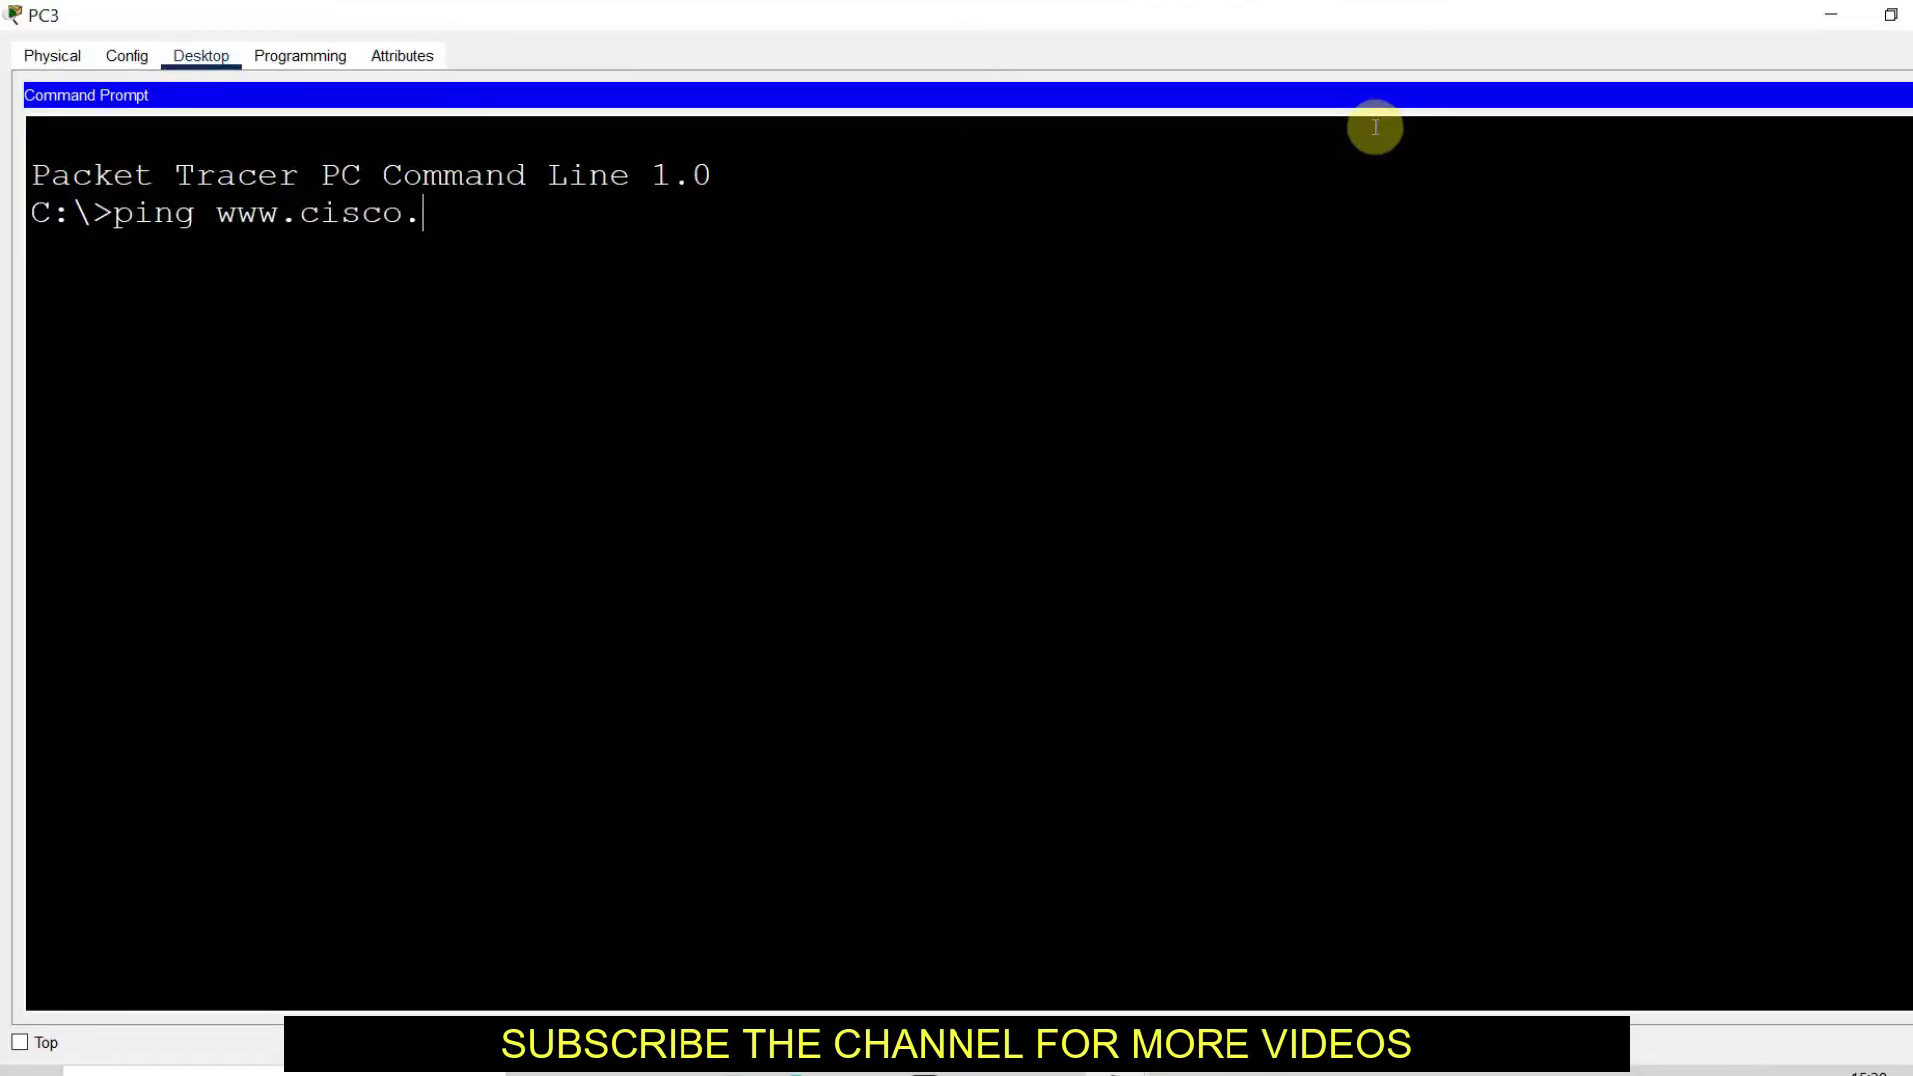
{"action": "type", "text": "pka"}
{"action": "key", "text": "Return"}
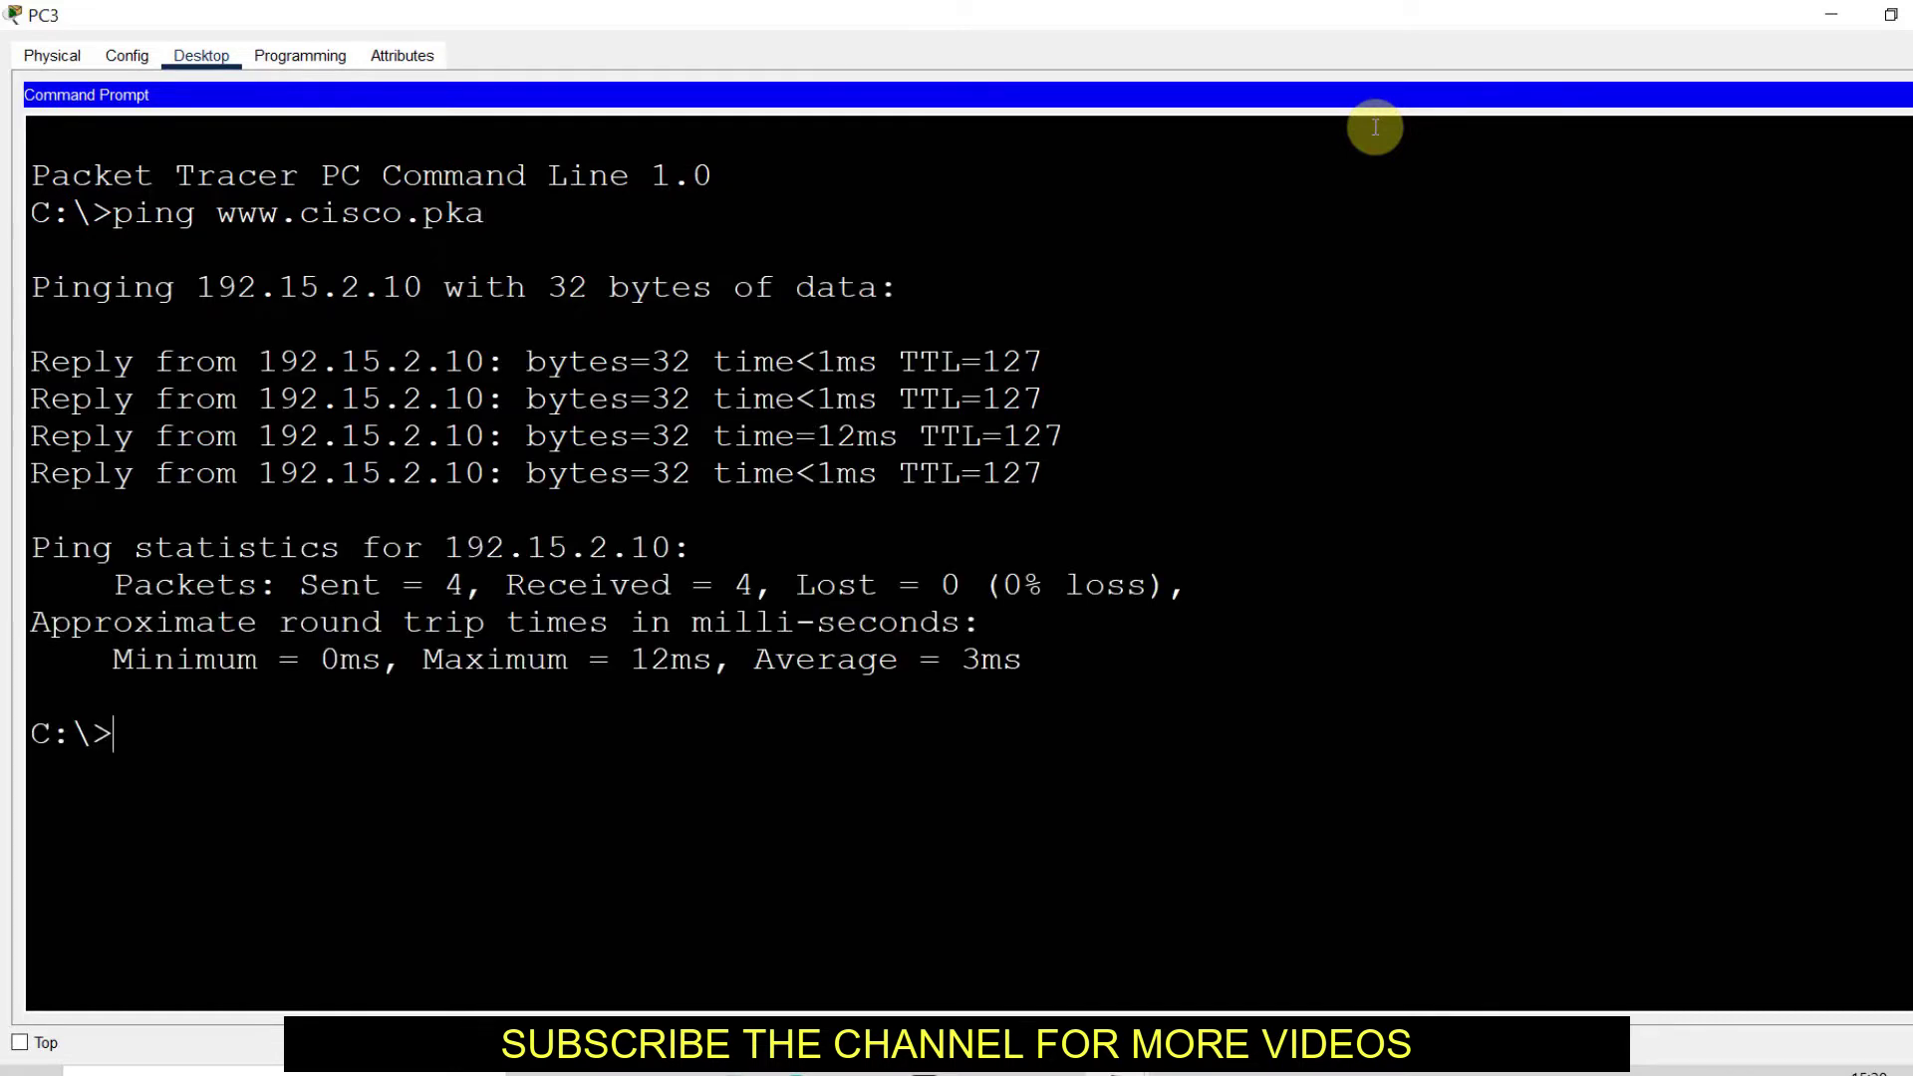
{"action": "left_click_drag", "start_coordinate": [1048, 474], "coordinate": [33, 324]}
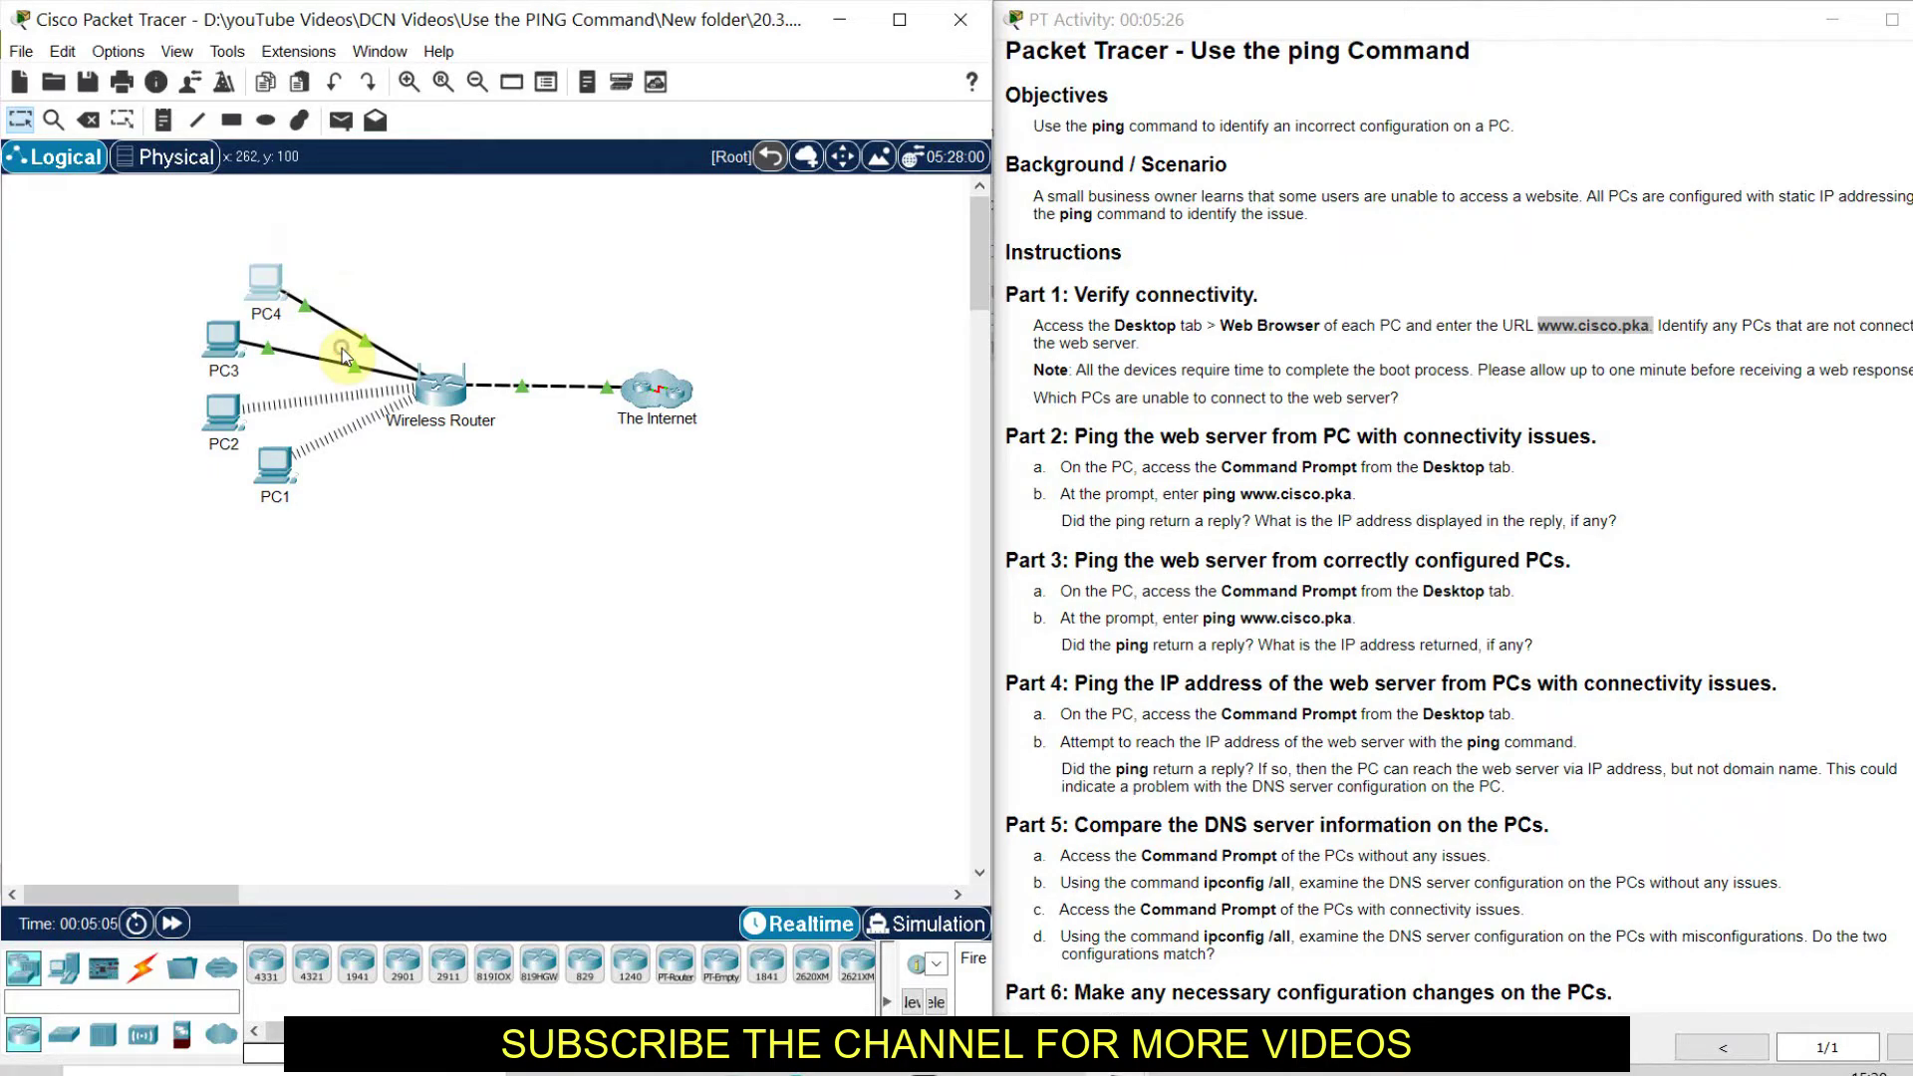
{"action": "left_click", "coordinate": [265, 282]}
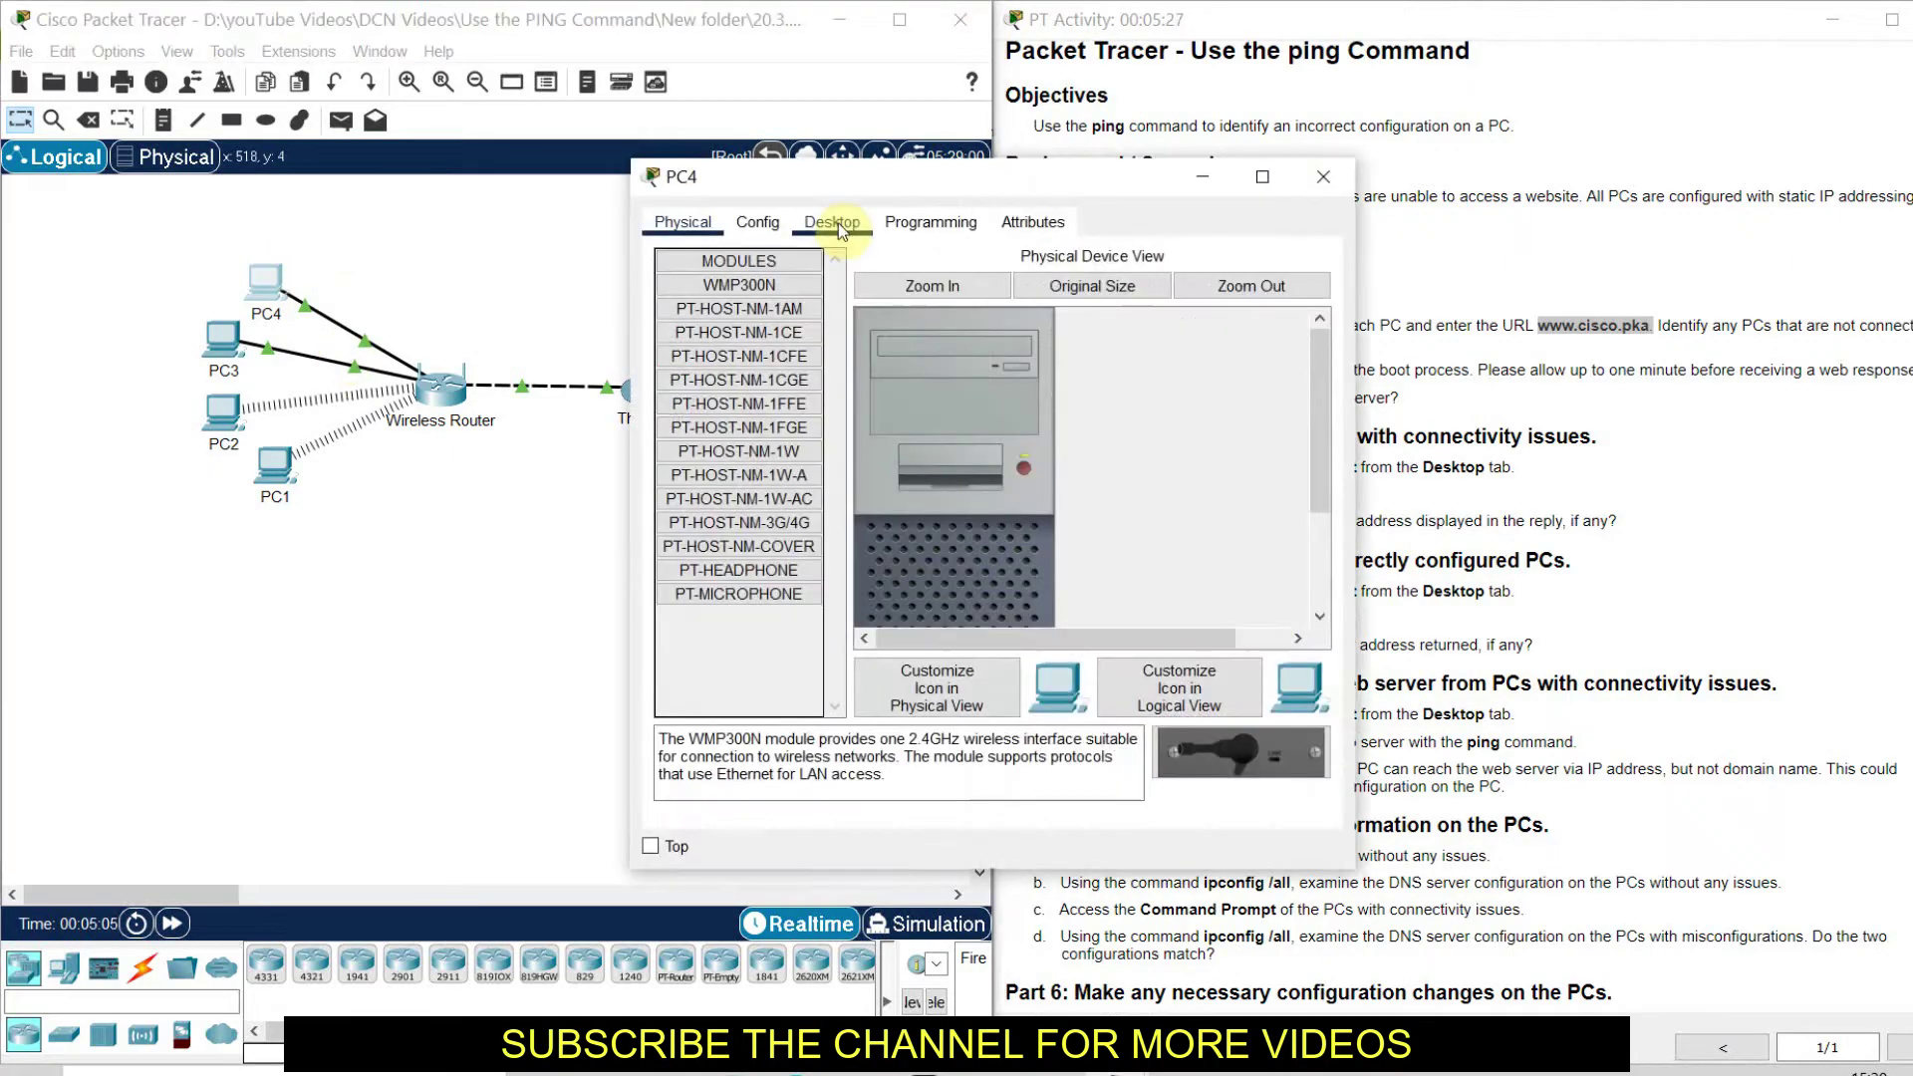
{"action": "left_click", "coordinate": [832, 221]}
{"action": "left_click", "coordinate": [1262, 176]}
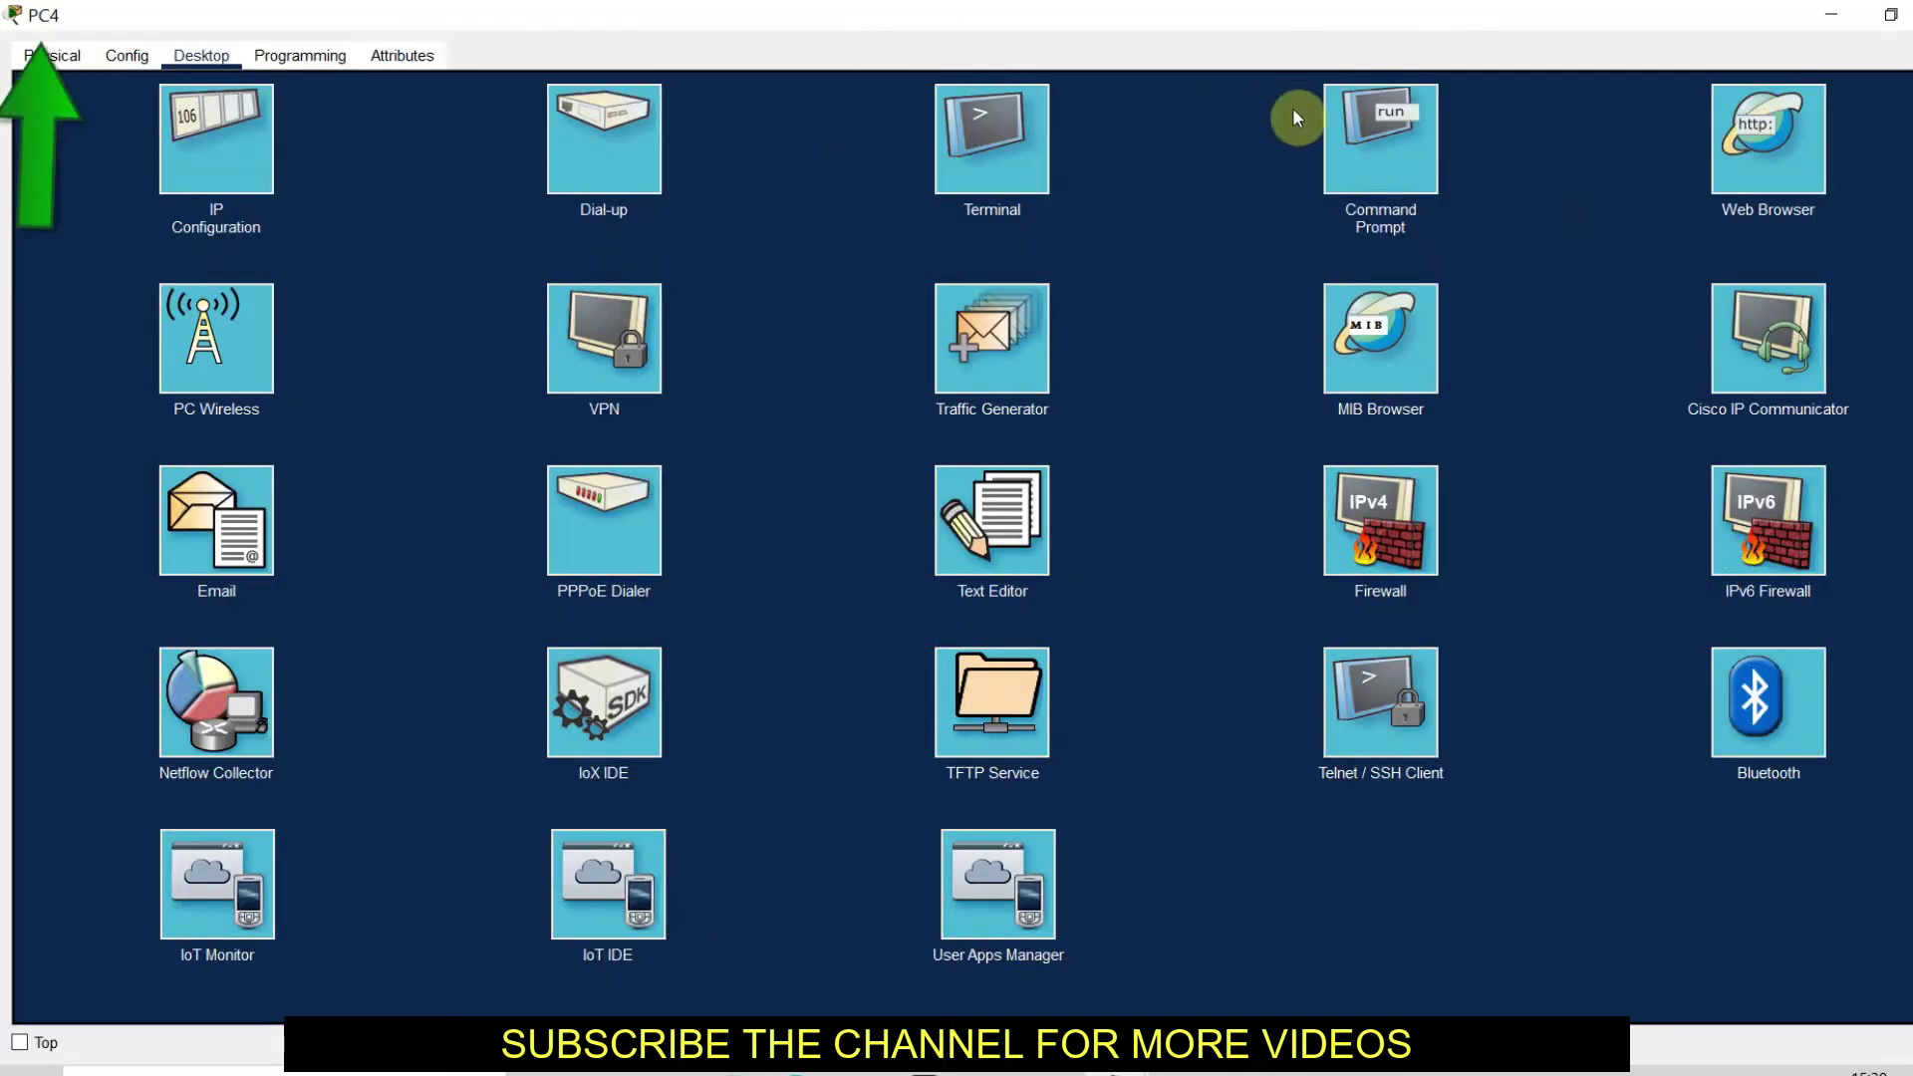
{"action": "left_click", "coordinate": [1374, 138]}
{"action": "type", "text": "ping"}
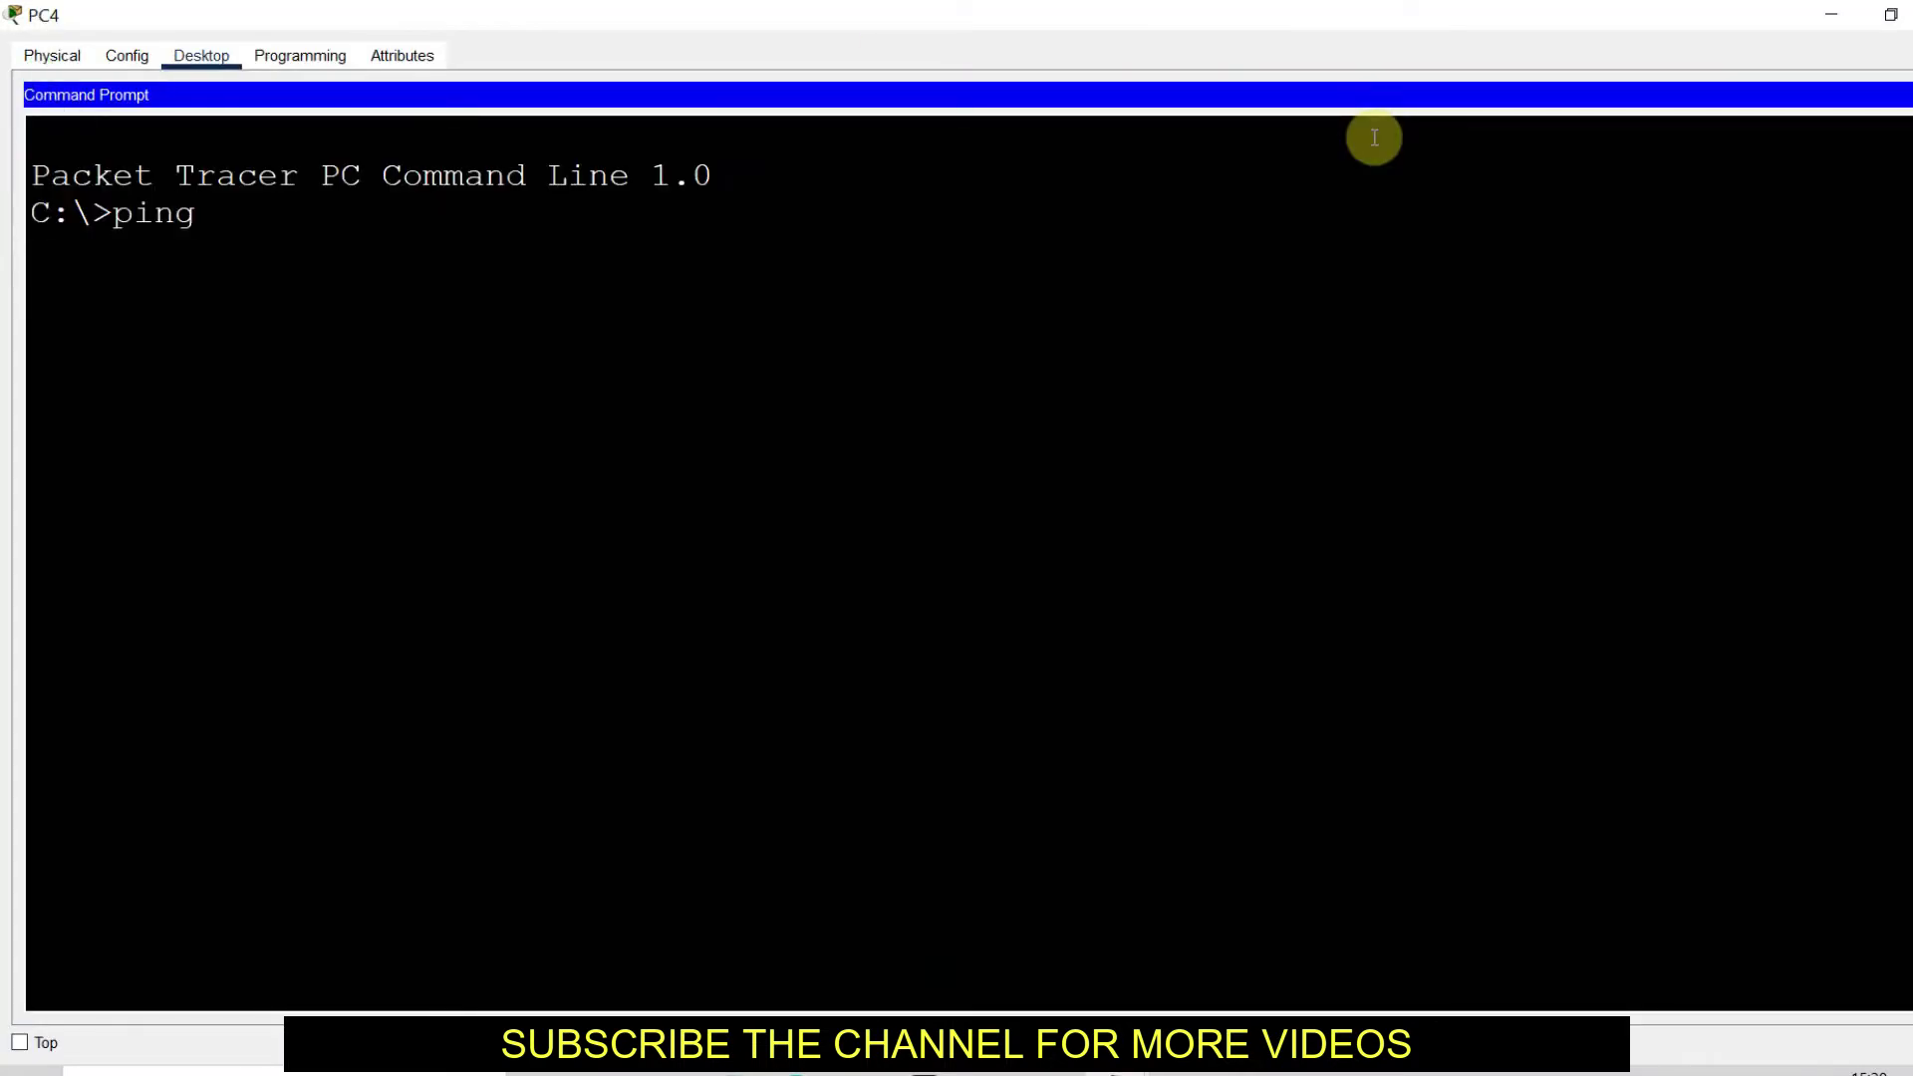
{"action": "type", "text": " www.cisco.w"}
{"action": "key", "text": "BackSpace"}
{"action": "type", "text": "pka"}
{"action": "key", "text": "Return"}
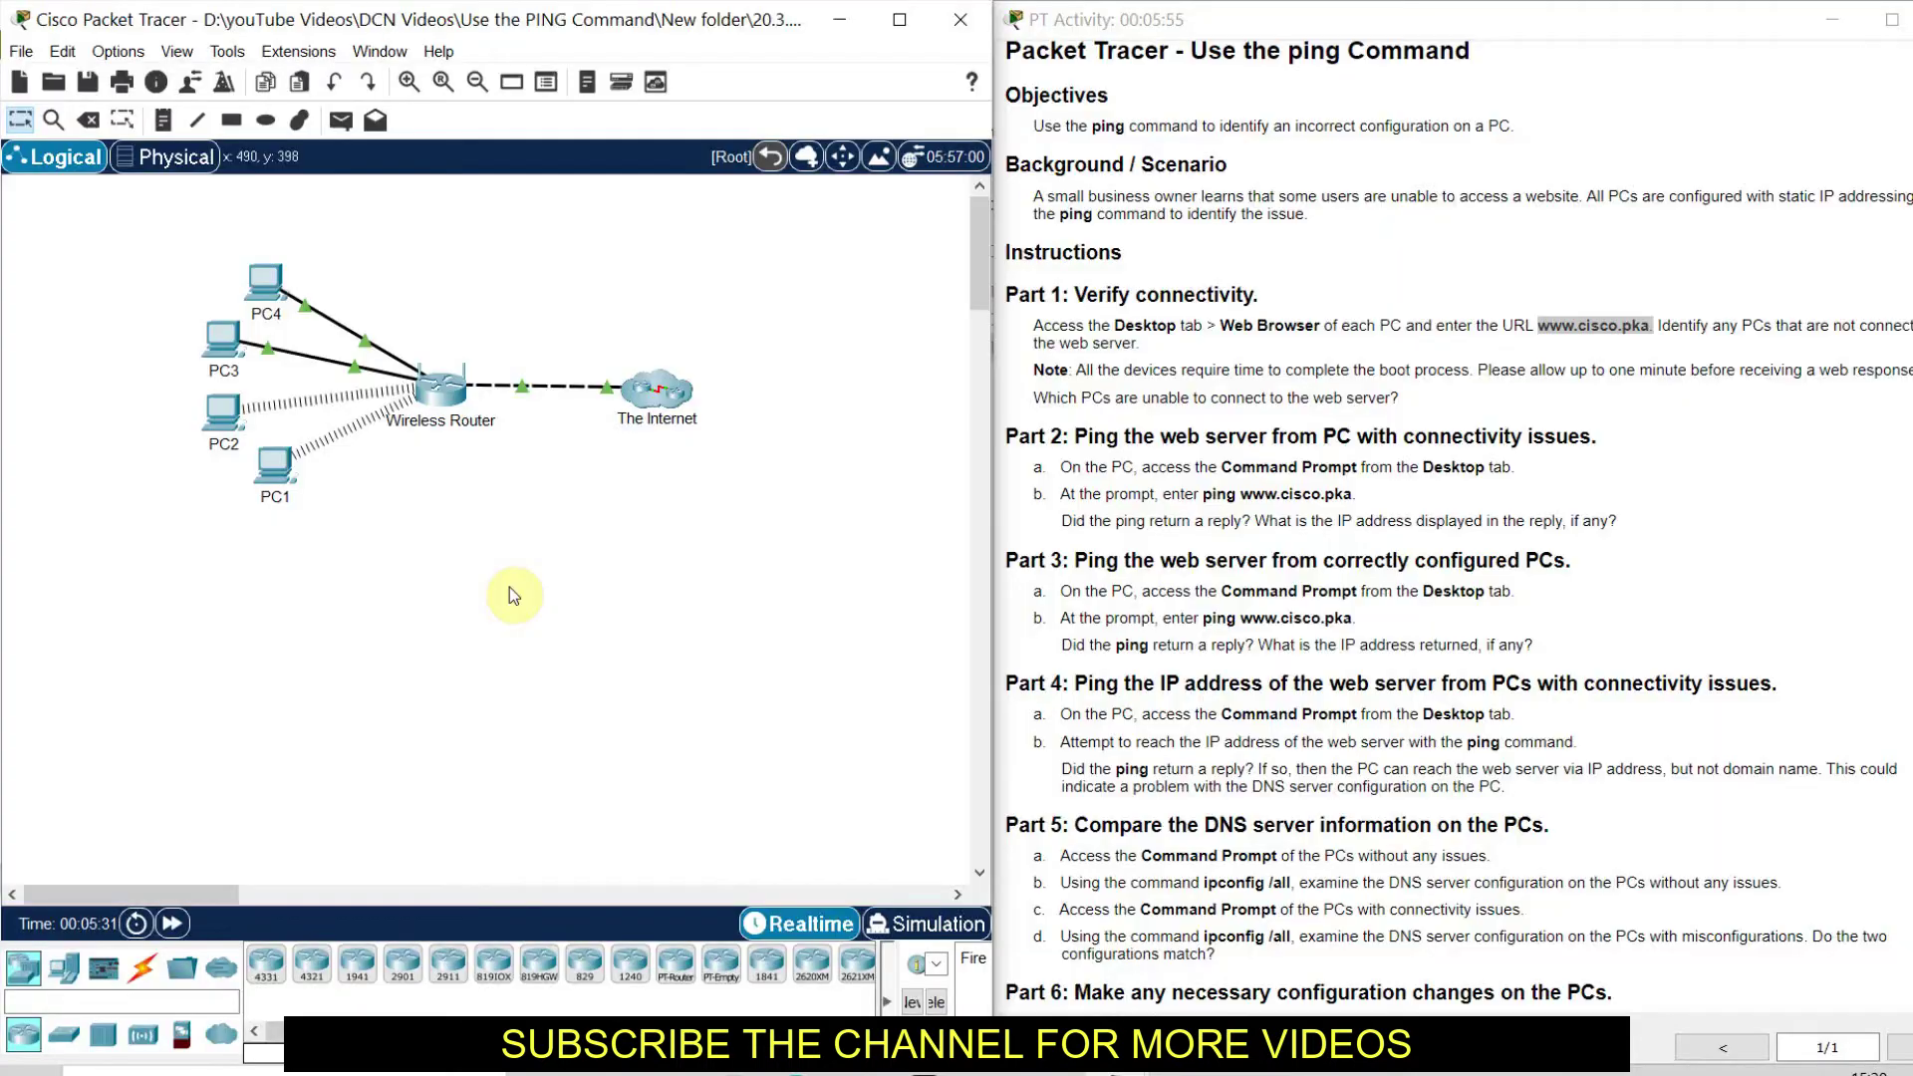
{"action": "left_click_drag", "start_coordinate": [1258, 294], "coordinate": [1040, 294]}
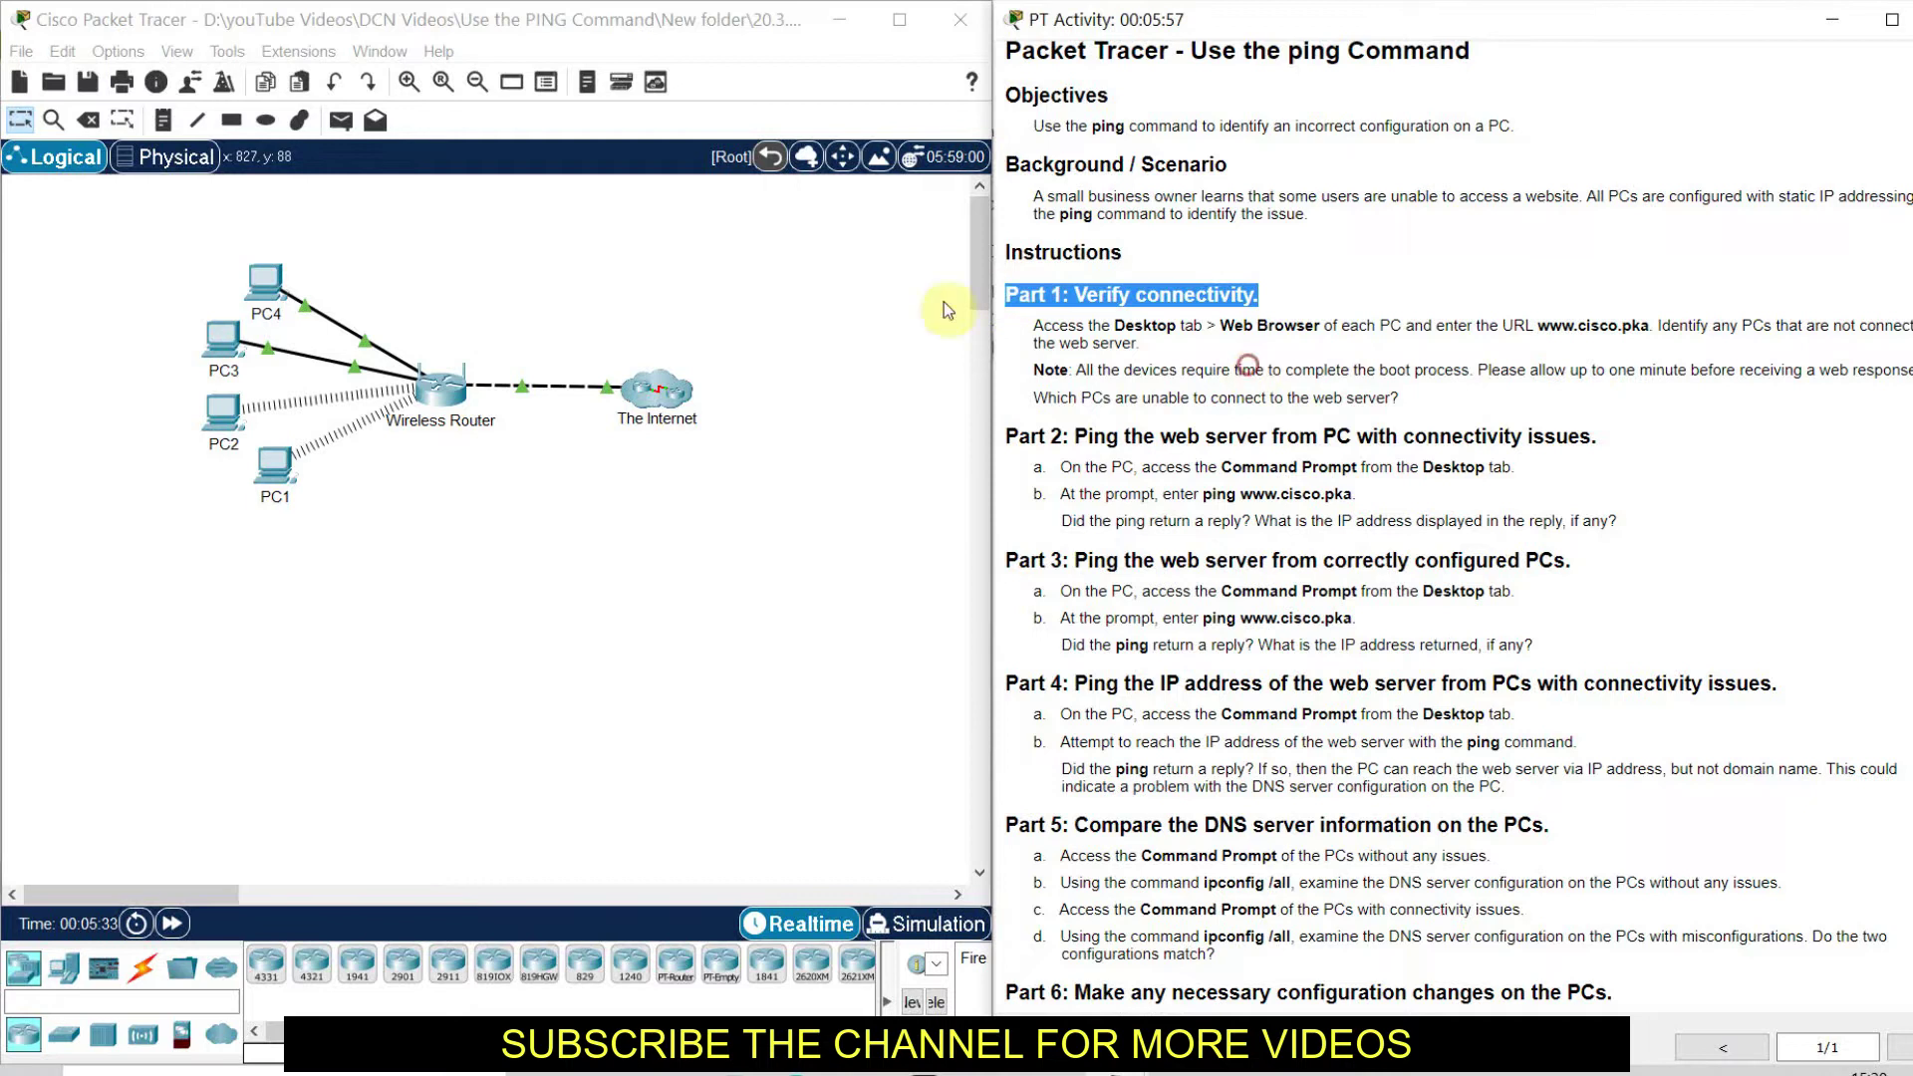
Locate PC2 in the topology and highlight the Part 2 heading about pinging from the PC with connectivity issues.
{"action": "left_click", "coordinate": [430, 685]}
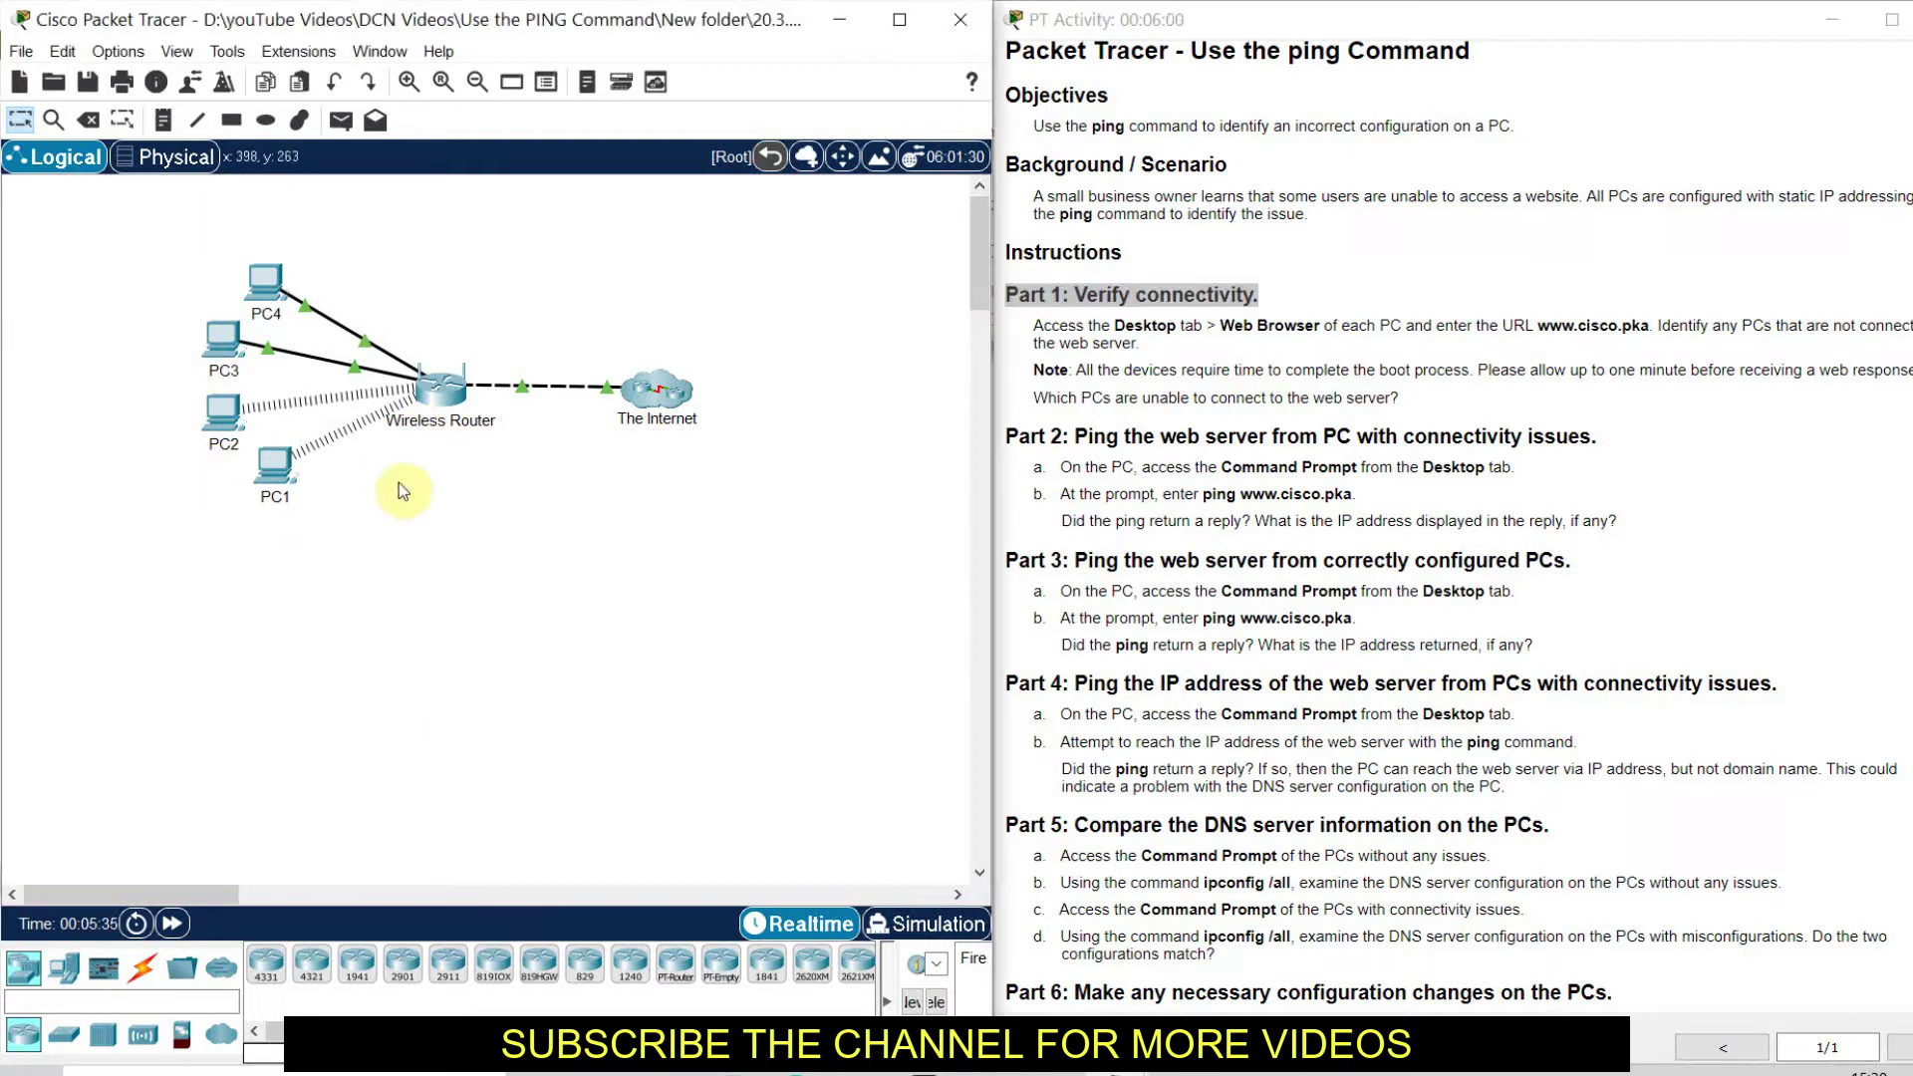
{"action": "mouse_move", "coordinate": [221, 410]}
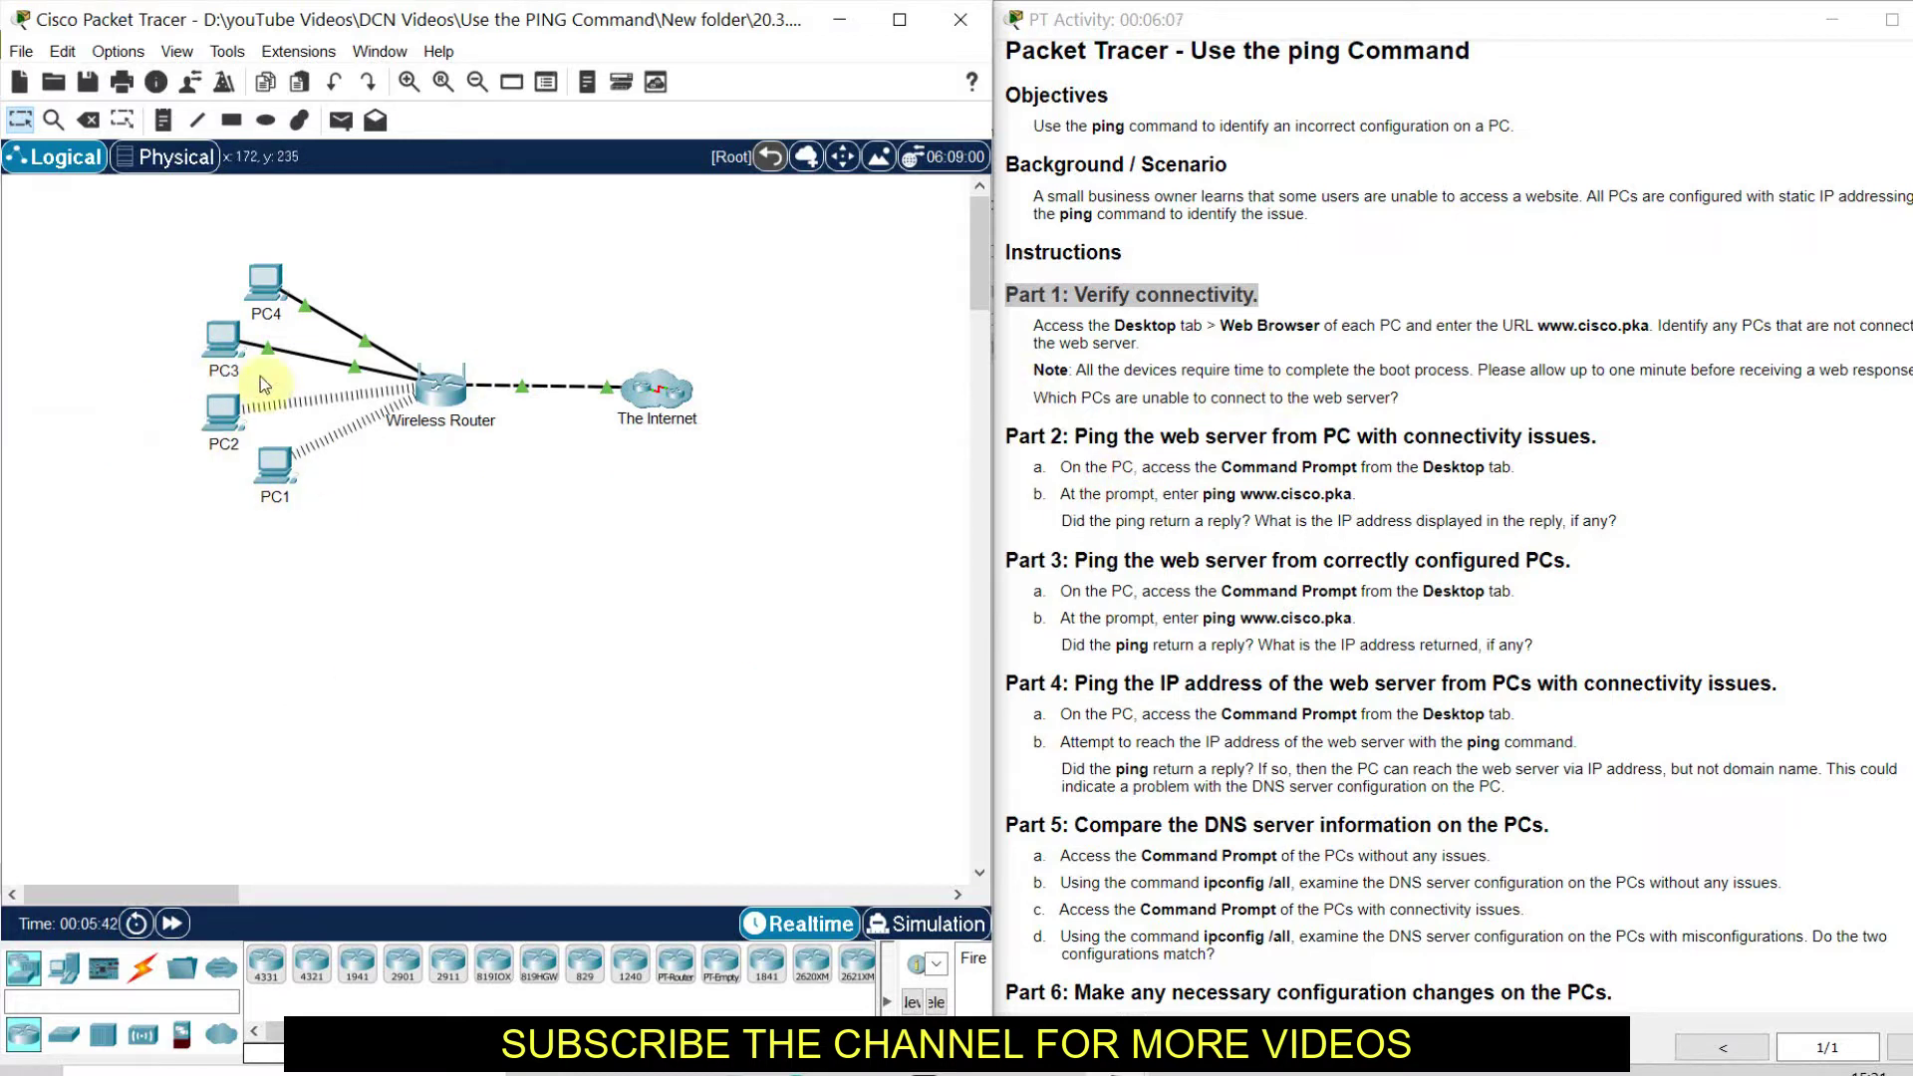
{"action": "left_click", "coordinate": [1426, 411]}
{"action": "scroll", "coordinate": [1426, 410], "scroll_direction": "down", "scroll_amount": 1}
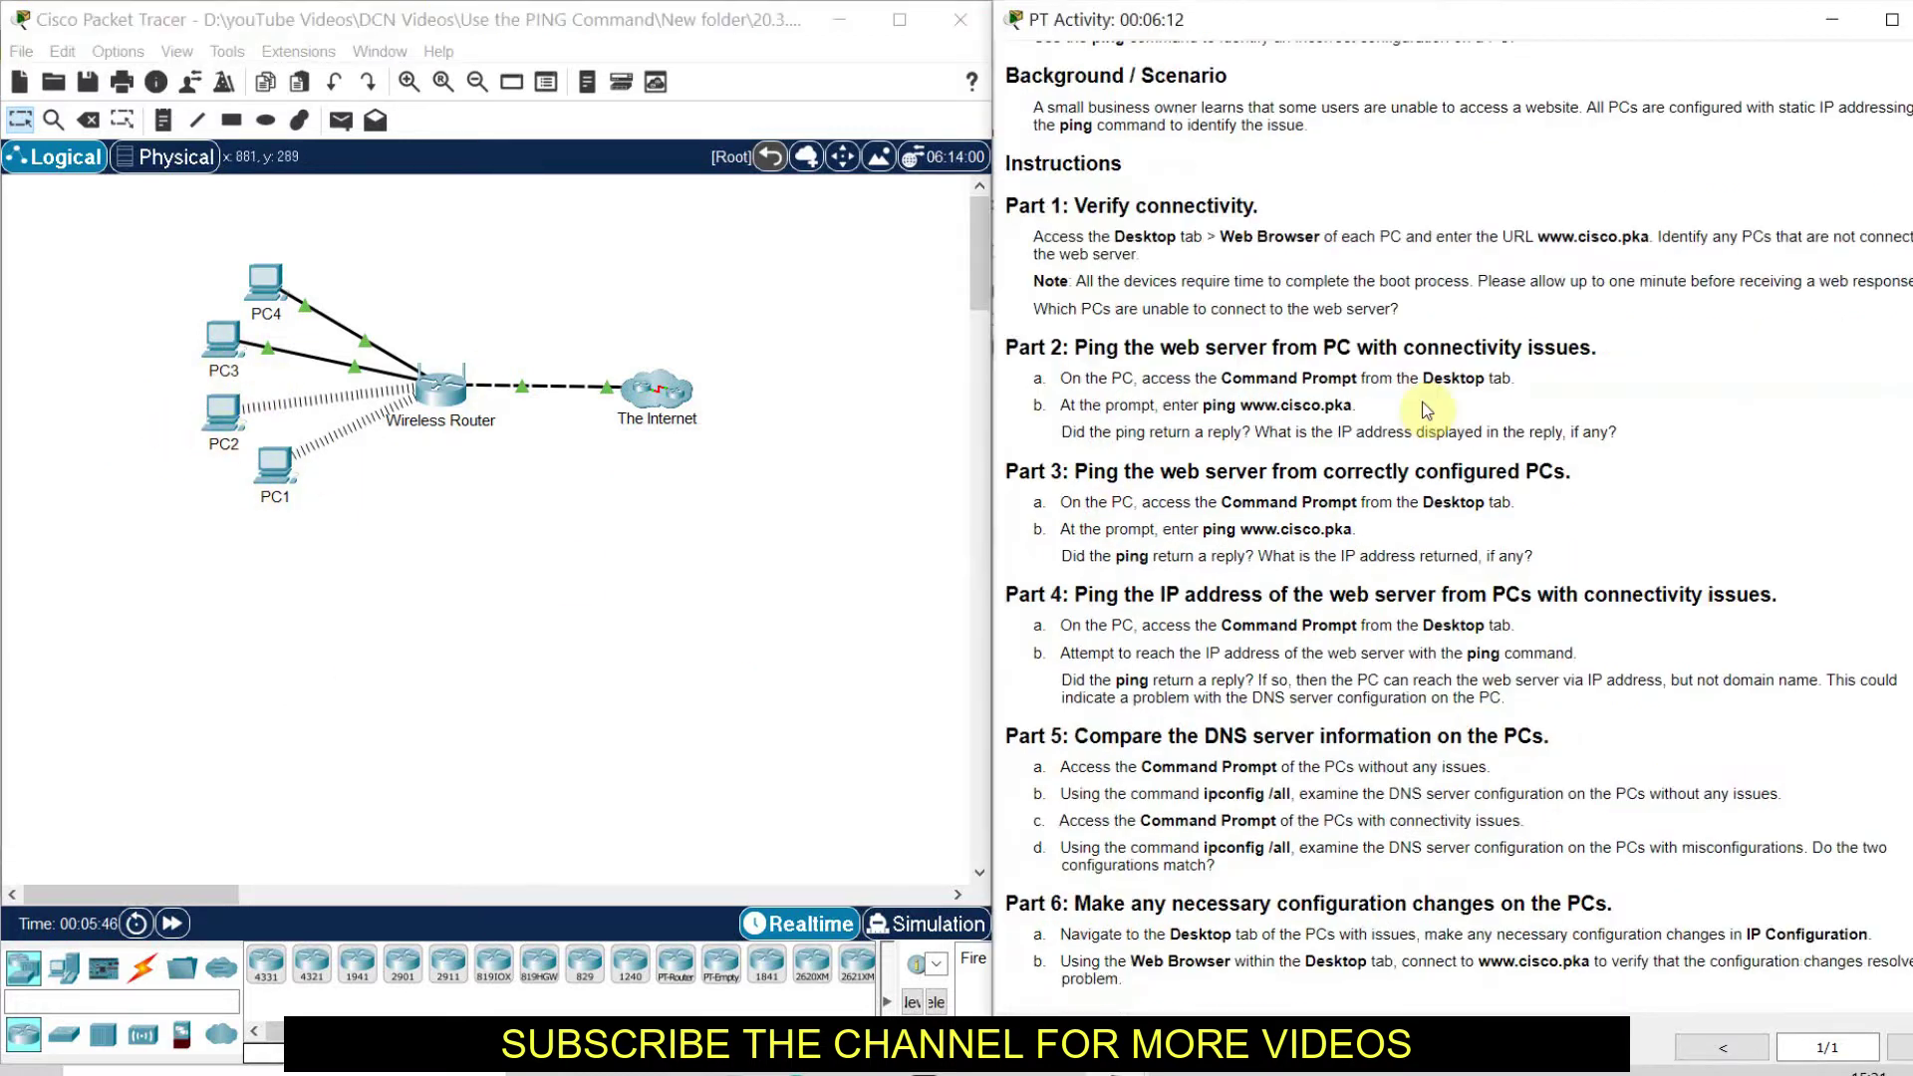
{"action": "left_click_drag", "start_coordinate": [1006, 347], "coordinate": [1598, 346]}
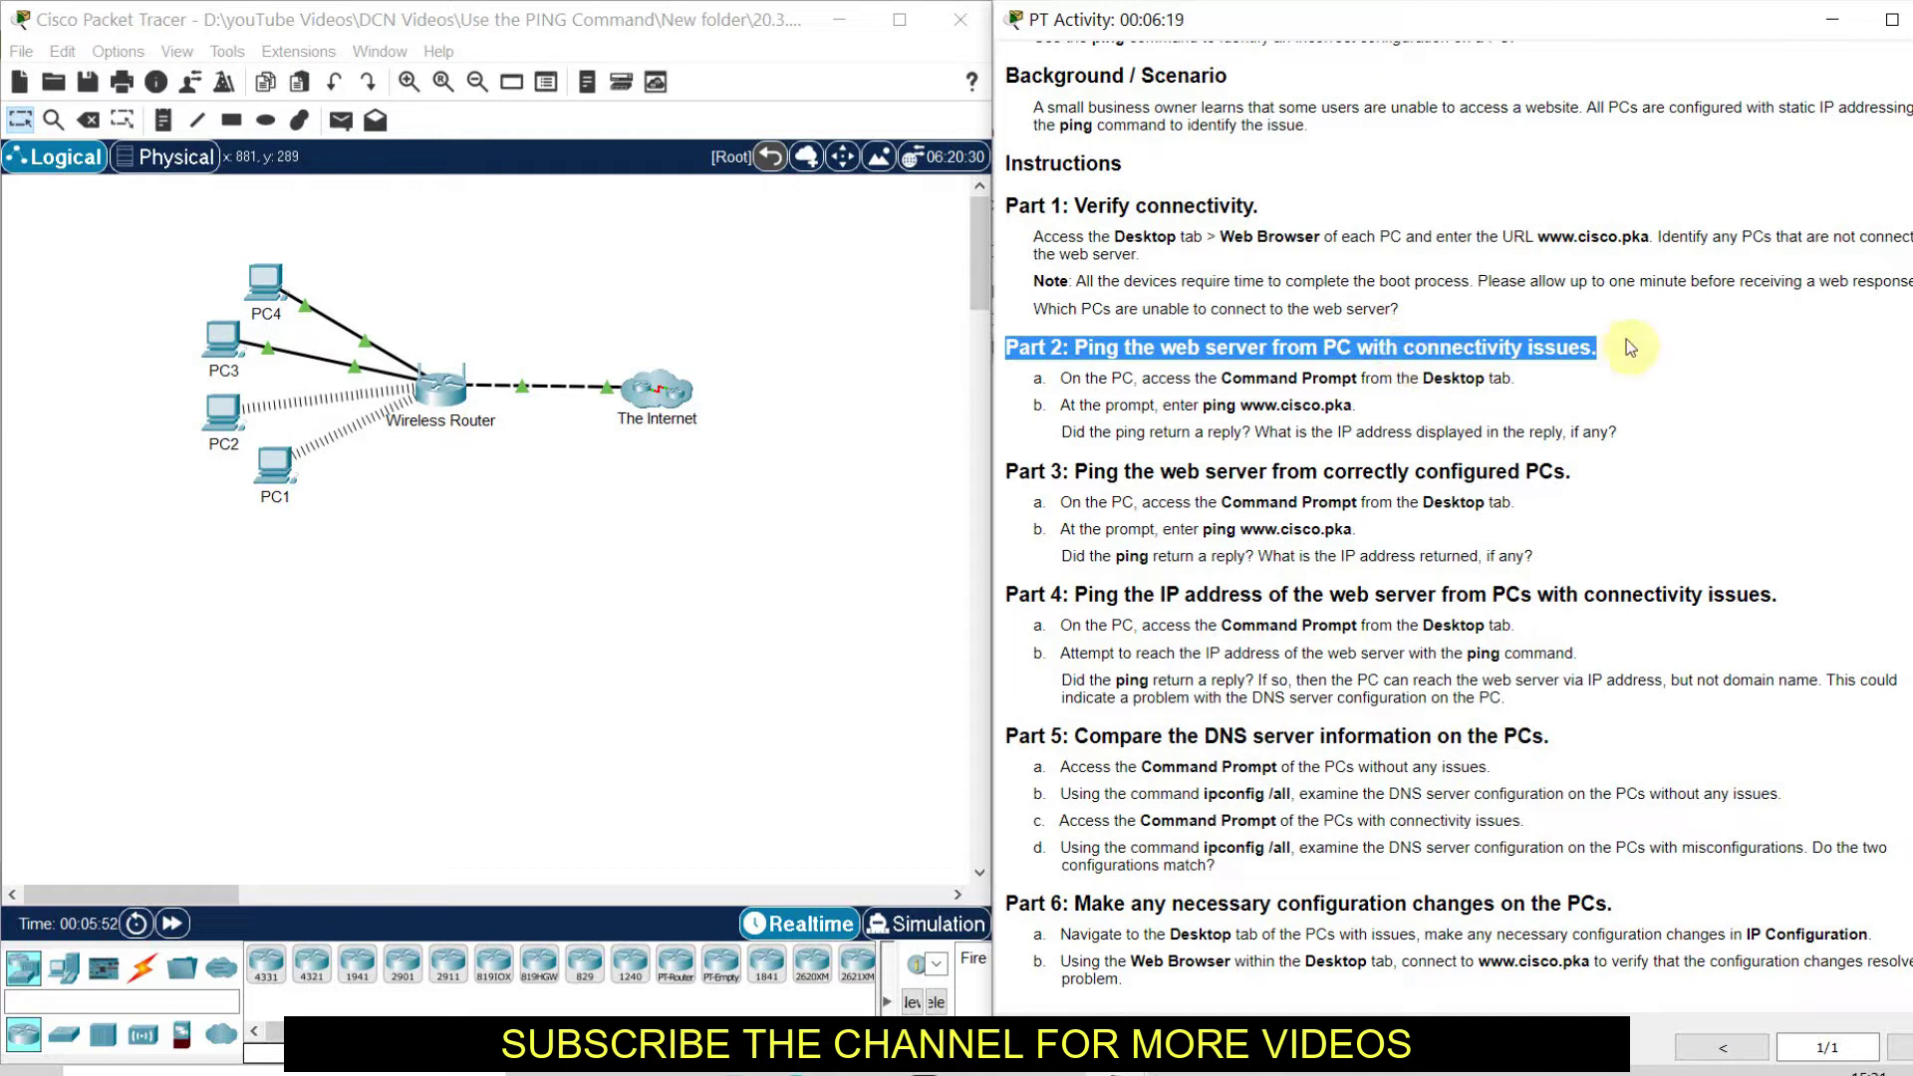
{"action": "left_click", "coordinate": [221, 413]}
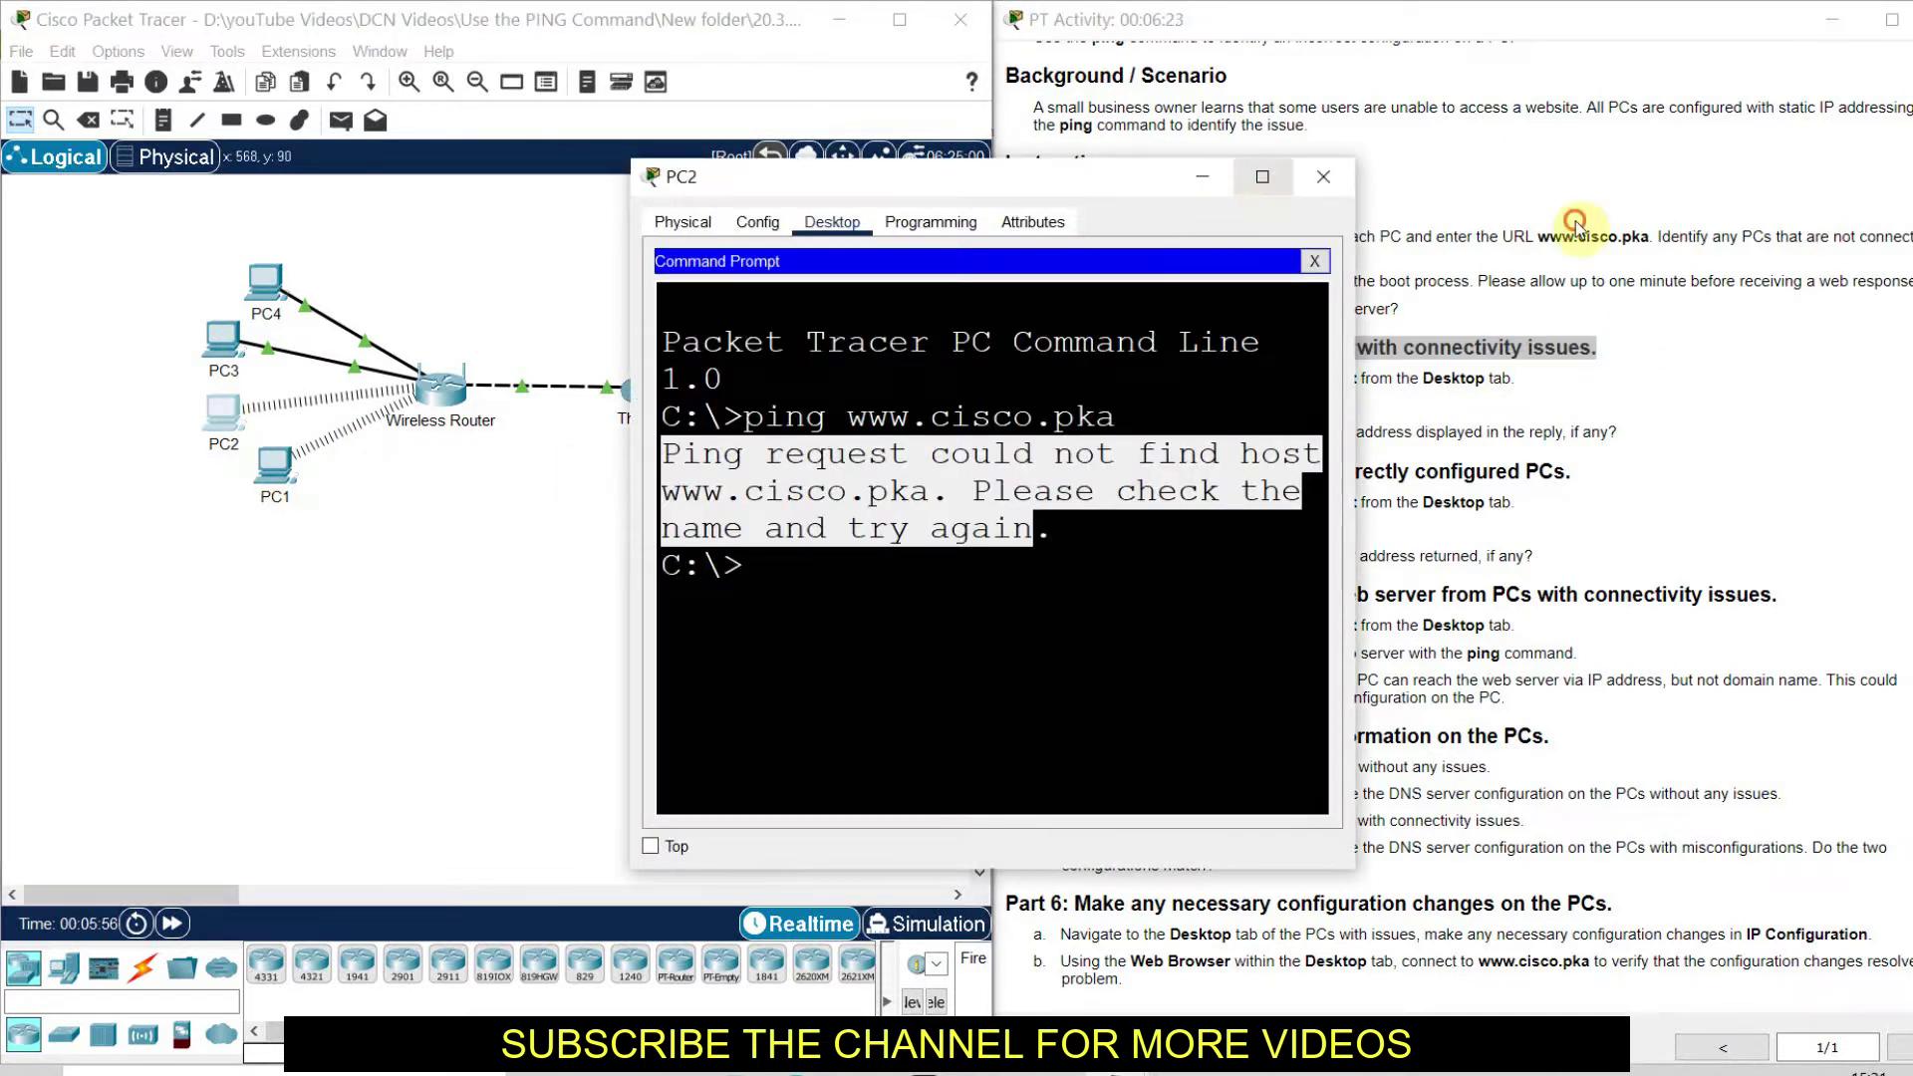
{"action": "left_click", "coordinate": [1262, 176]}
{"action": "left_click", "coordinate": [205, 360]}
{"action": "key", "text": "Up"}
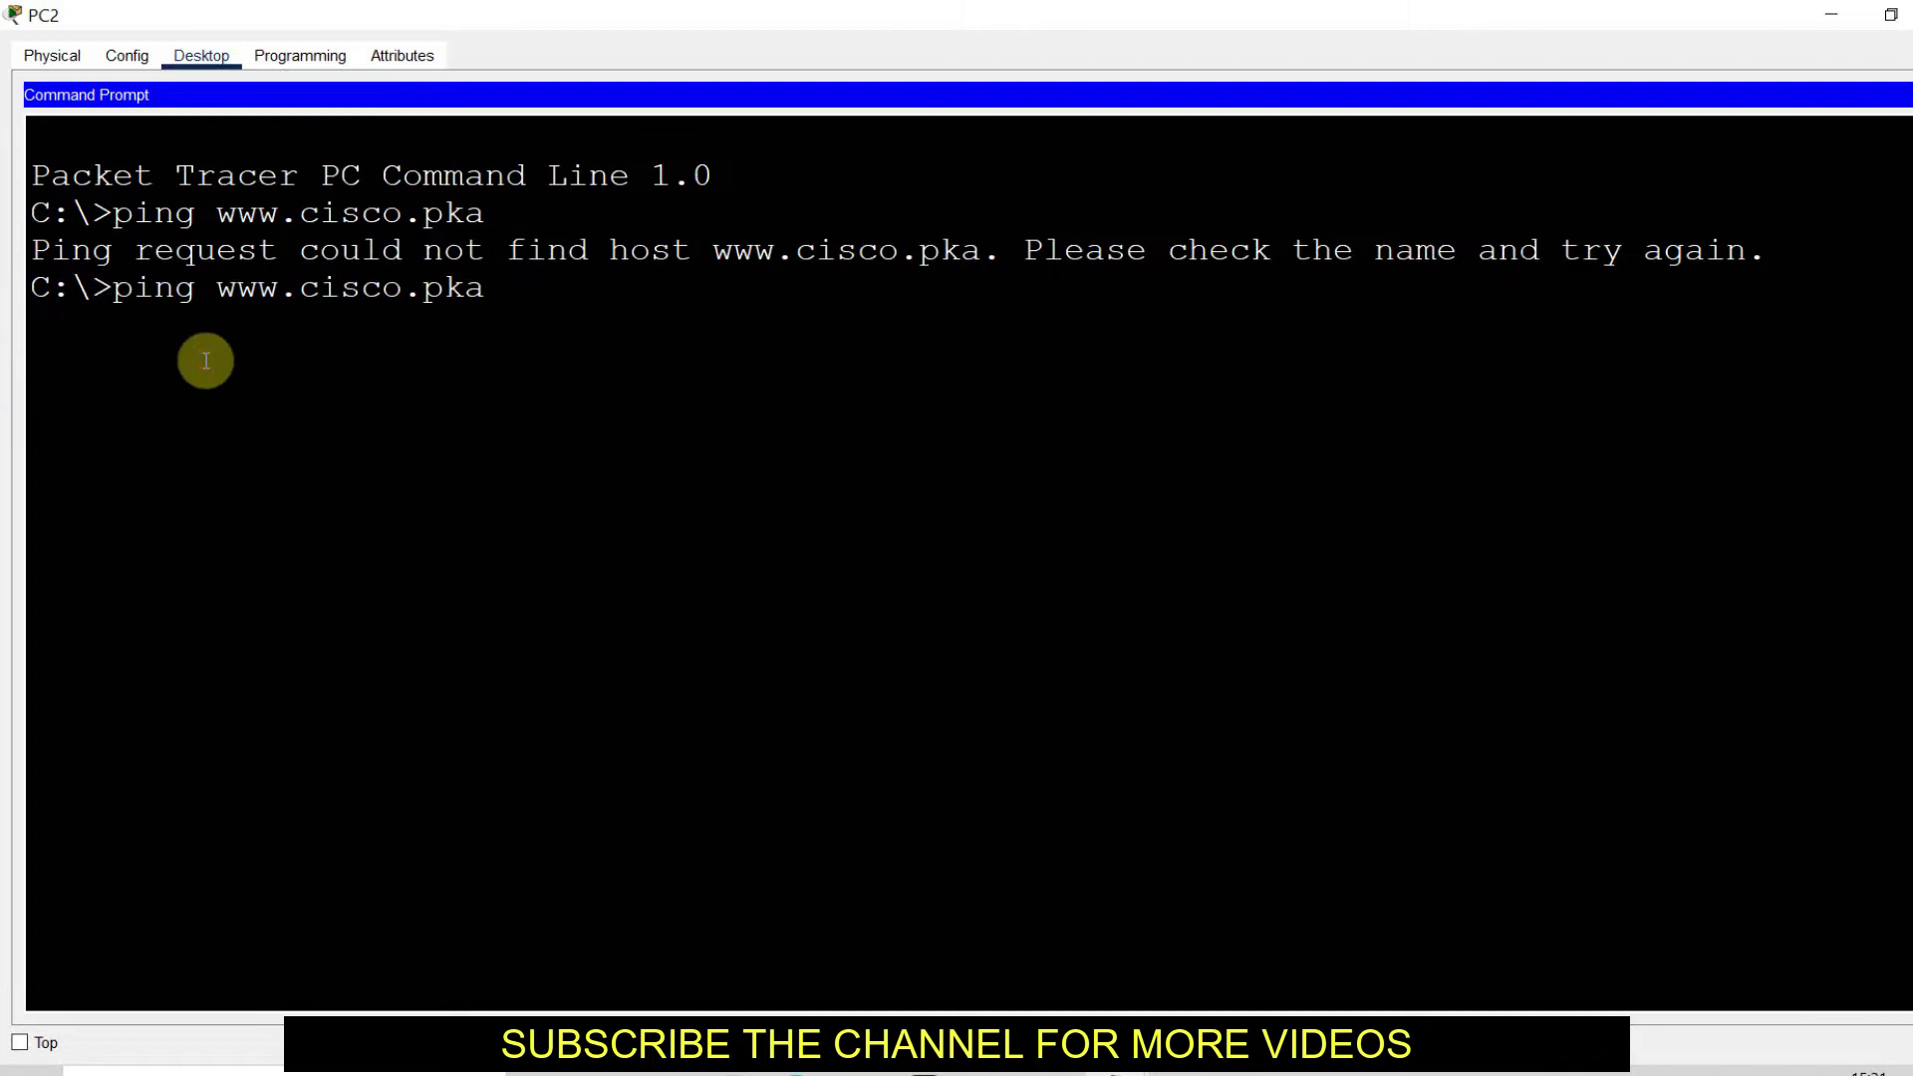
{"action": "key", "text": "super+Down"}
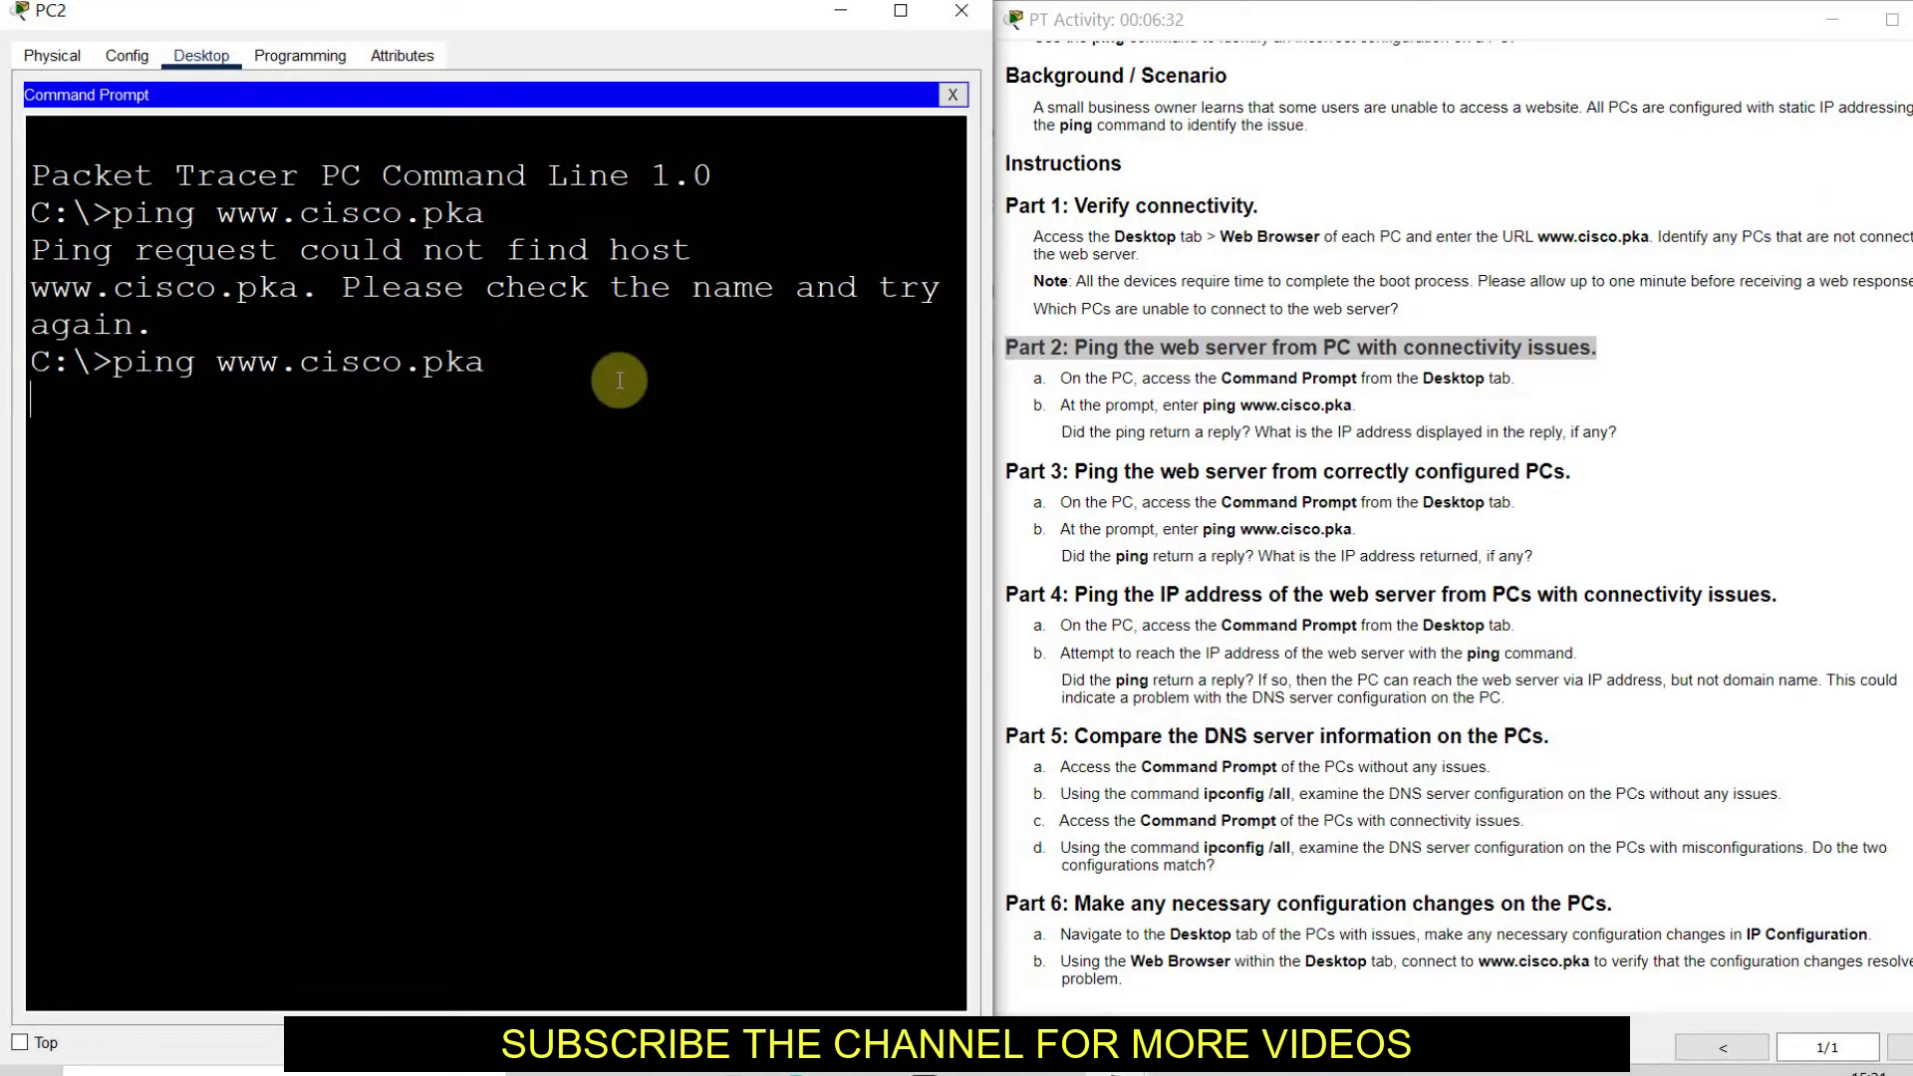
{"action": "left_click", "coordinate": [1060, 431]}
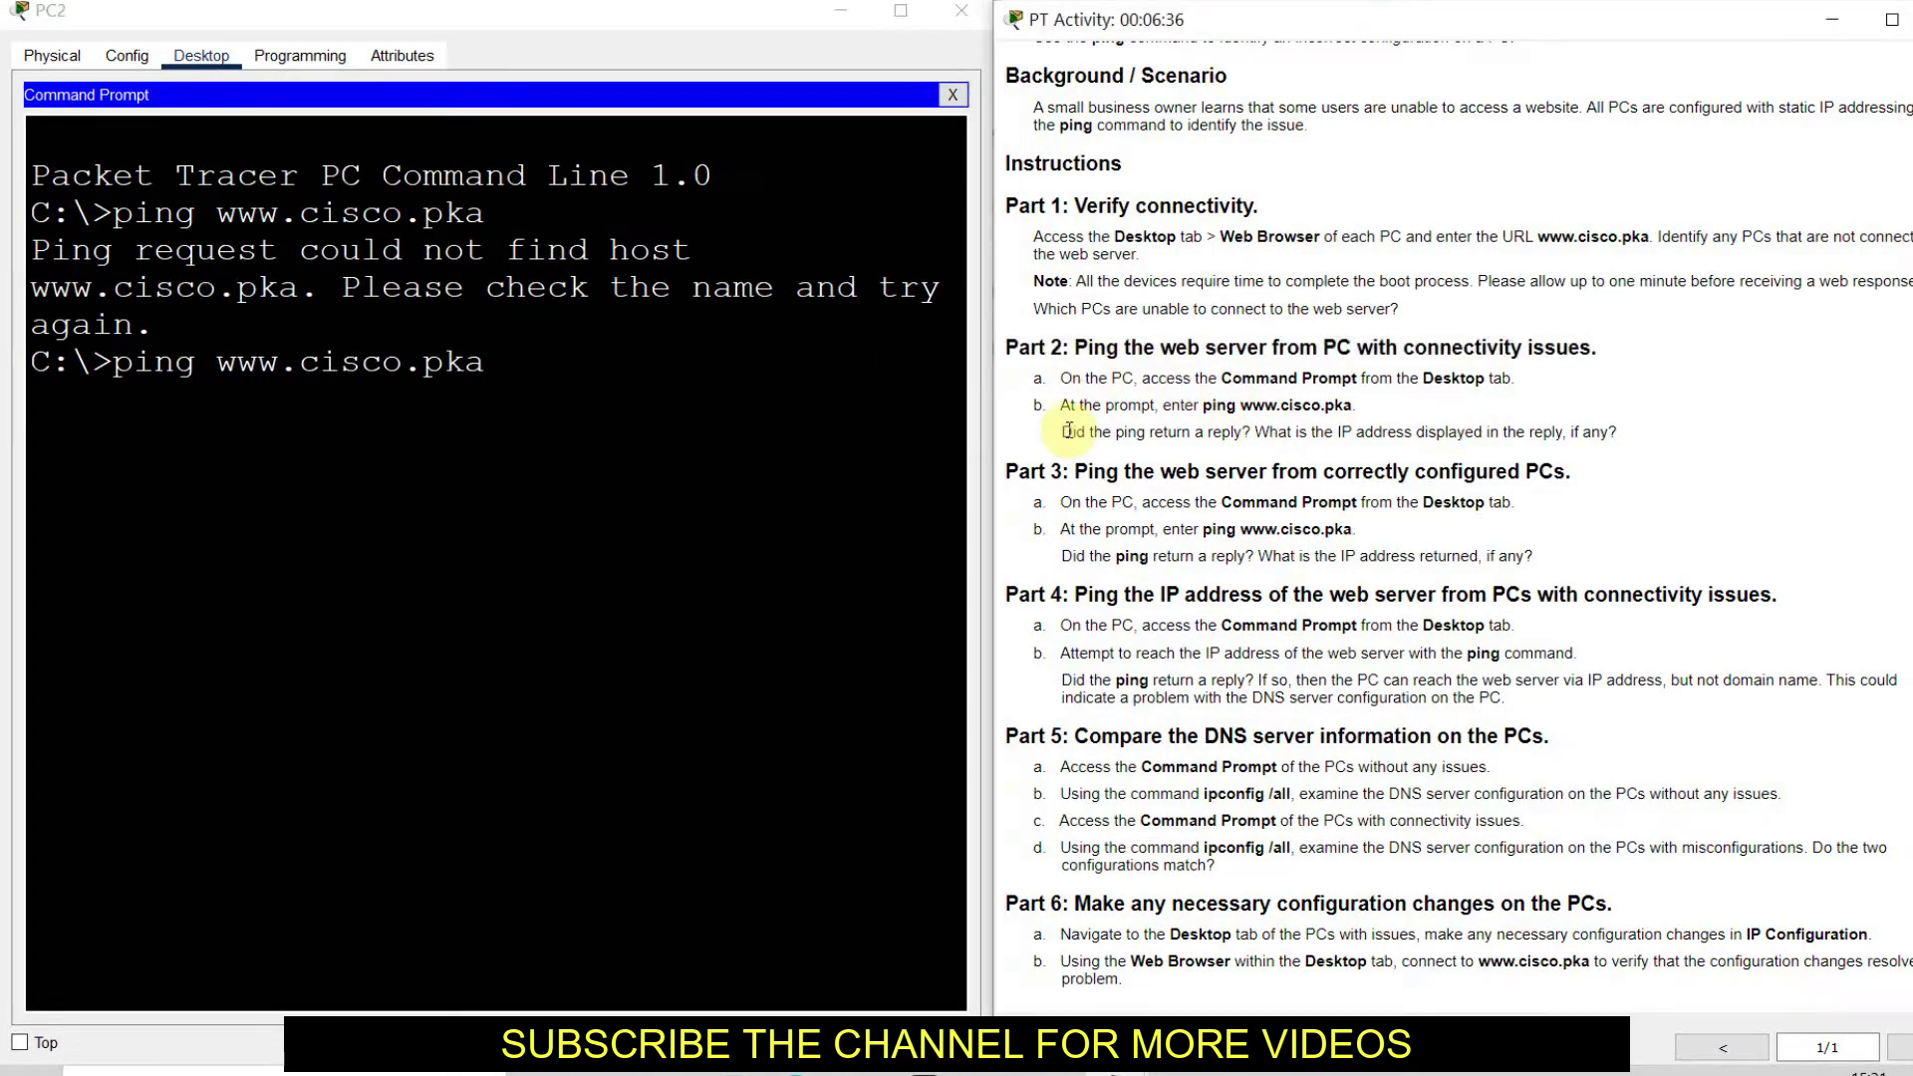
{"action": "left_click_drag", "start_coordinate": [1060, 431], "coordinate": [1600, 434]}
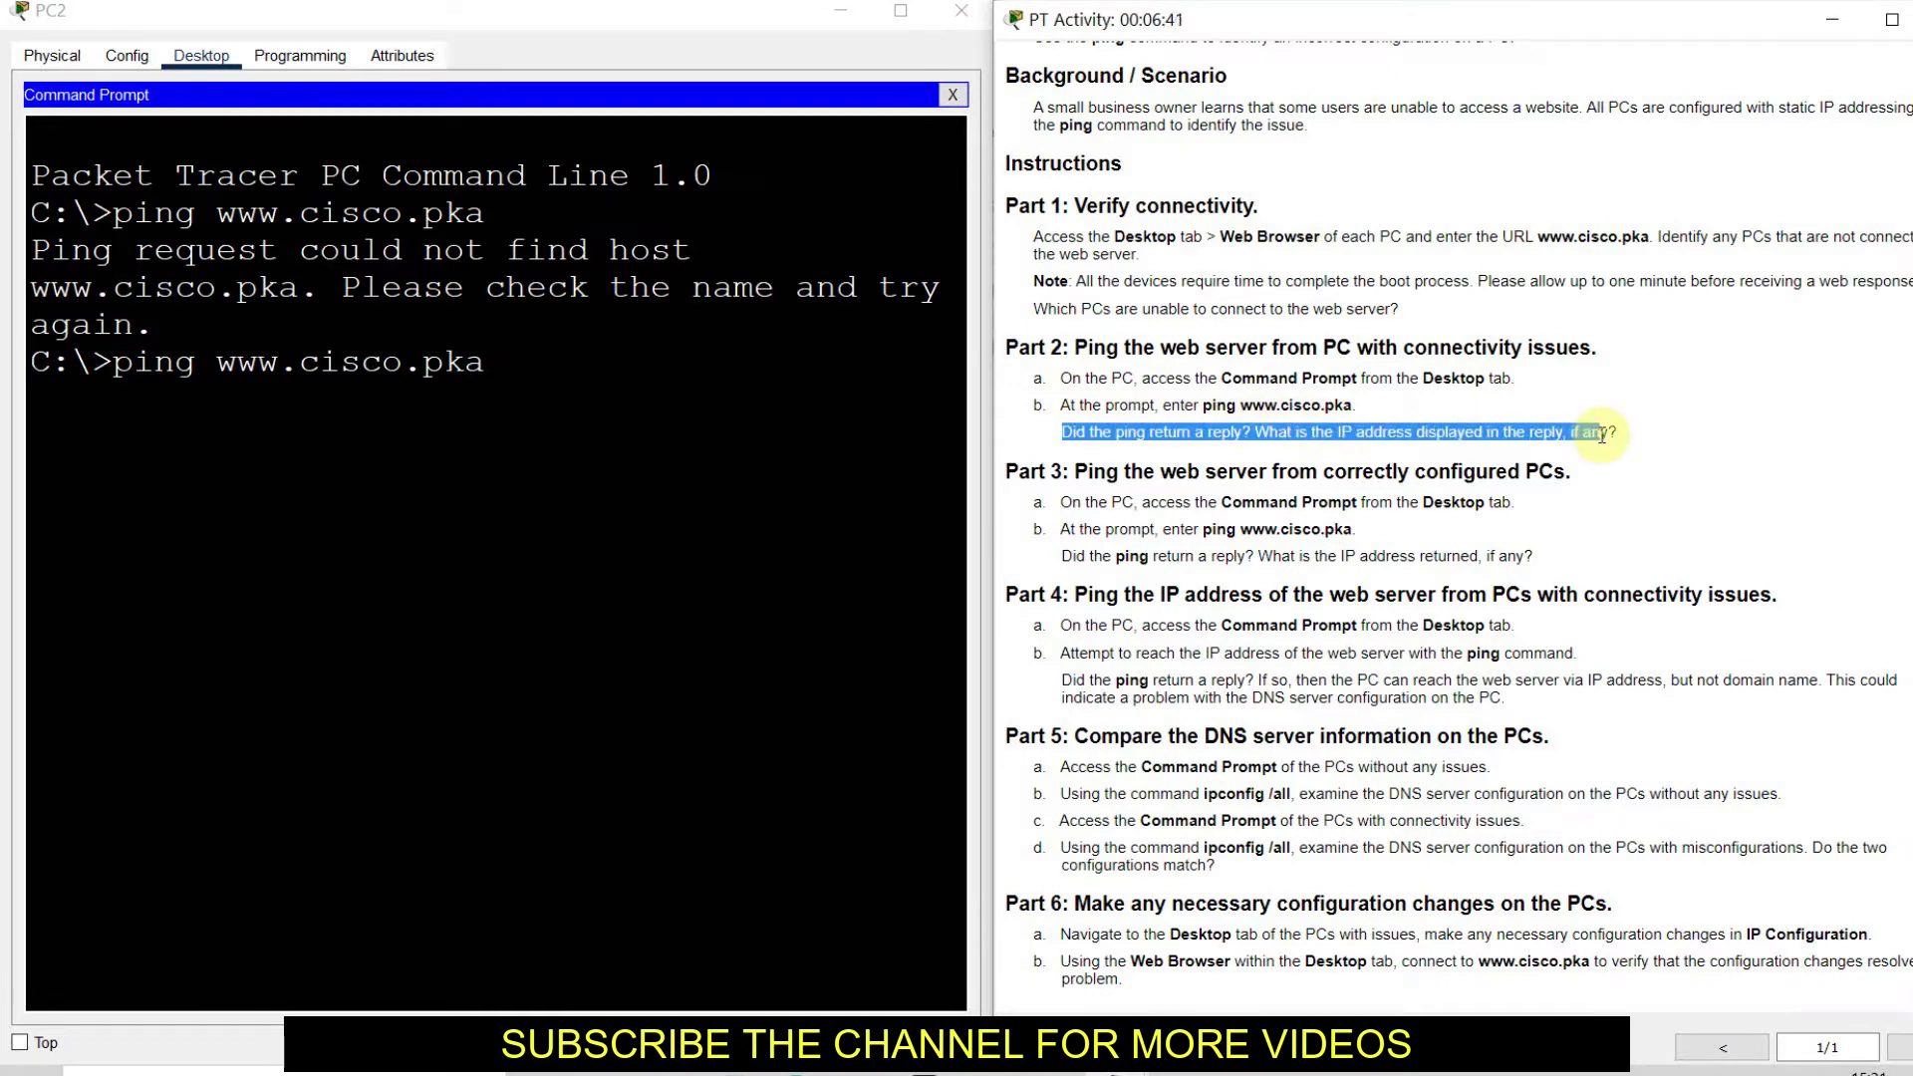
{"action": "left_click", "coordinate": [426, 426]}
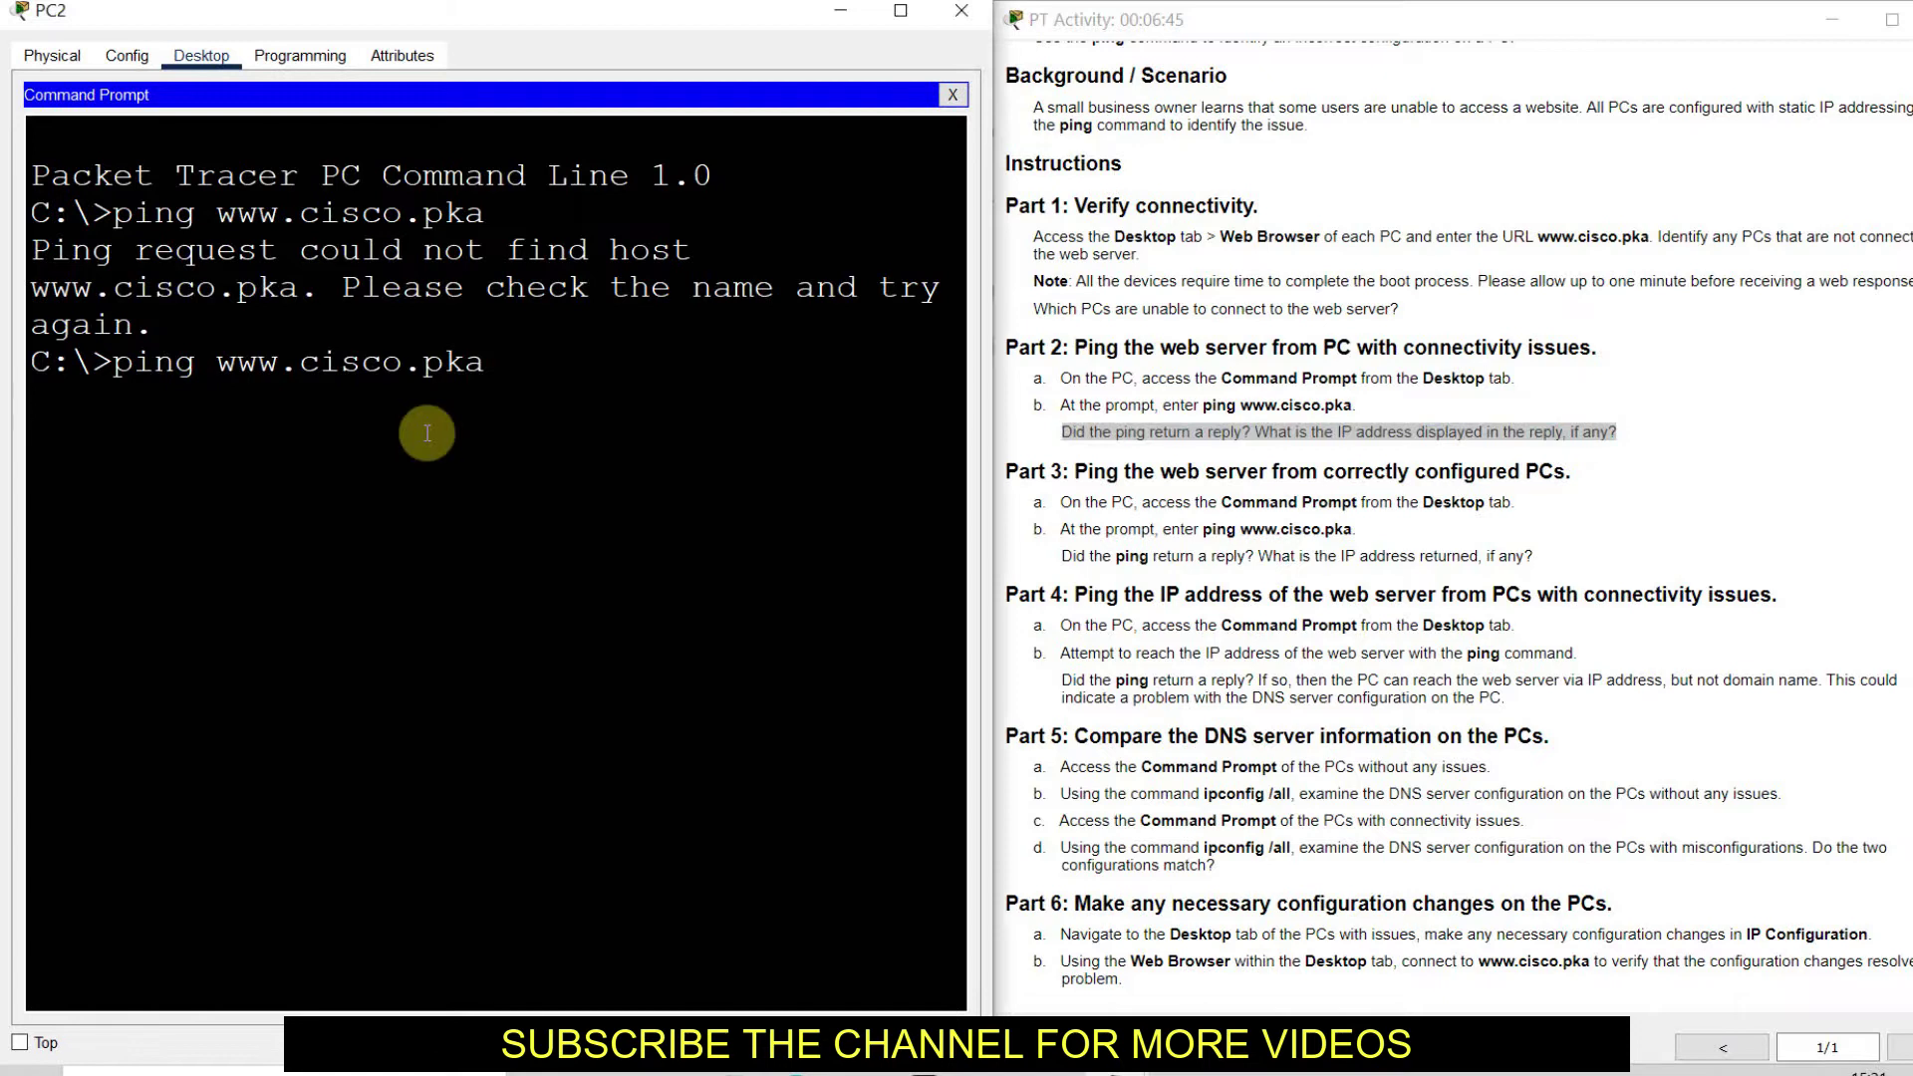
{"action": "key", "text": "Return"}
{"action": "key", "text": "super+Up"}
Examine PC2's ping response and compare it with the Part 2 question about the displayed IP address.
{"action": "left_click_drag", "start_coordinate": [51, 328], "coordinate": [34, 328]}
{"action": "left_click_drag", "start_coordinate": [478, 315], "coordinate": [1801, 319]}
{"action": "key", "text": "super+Down"}
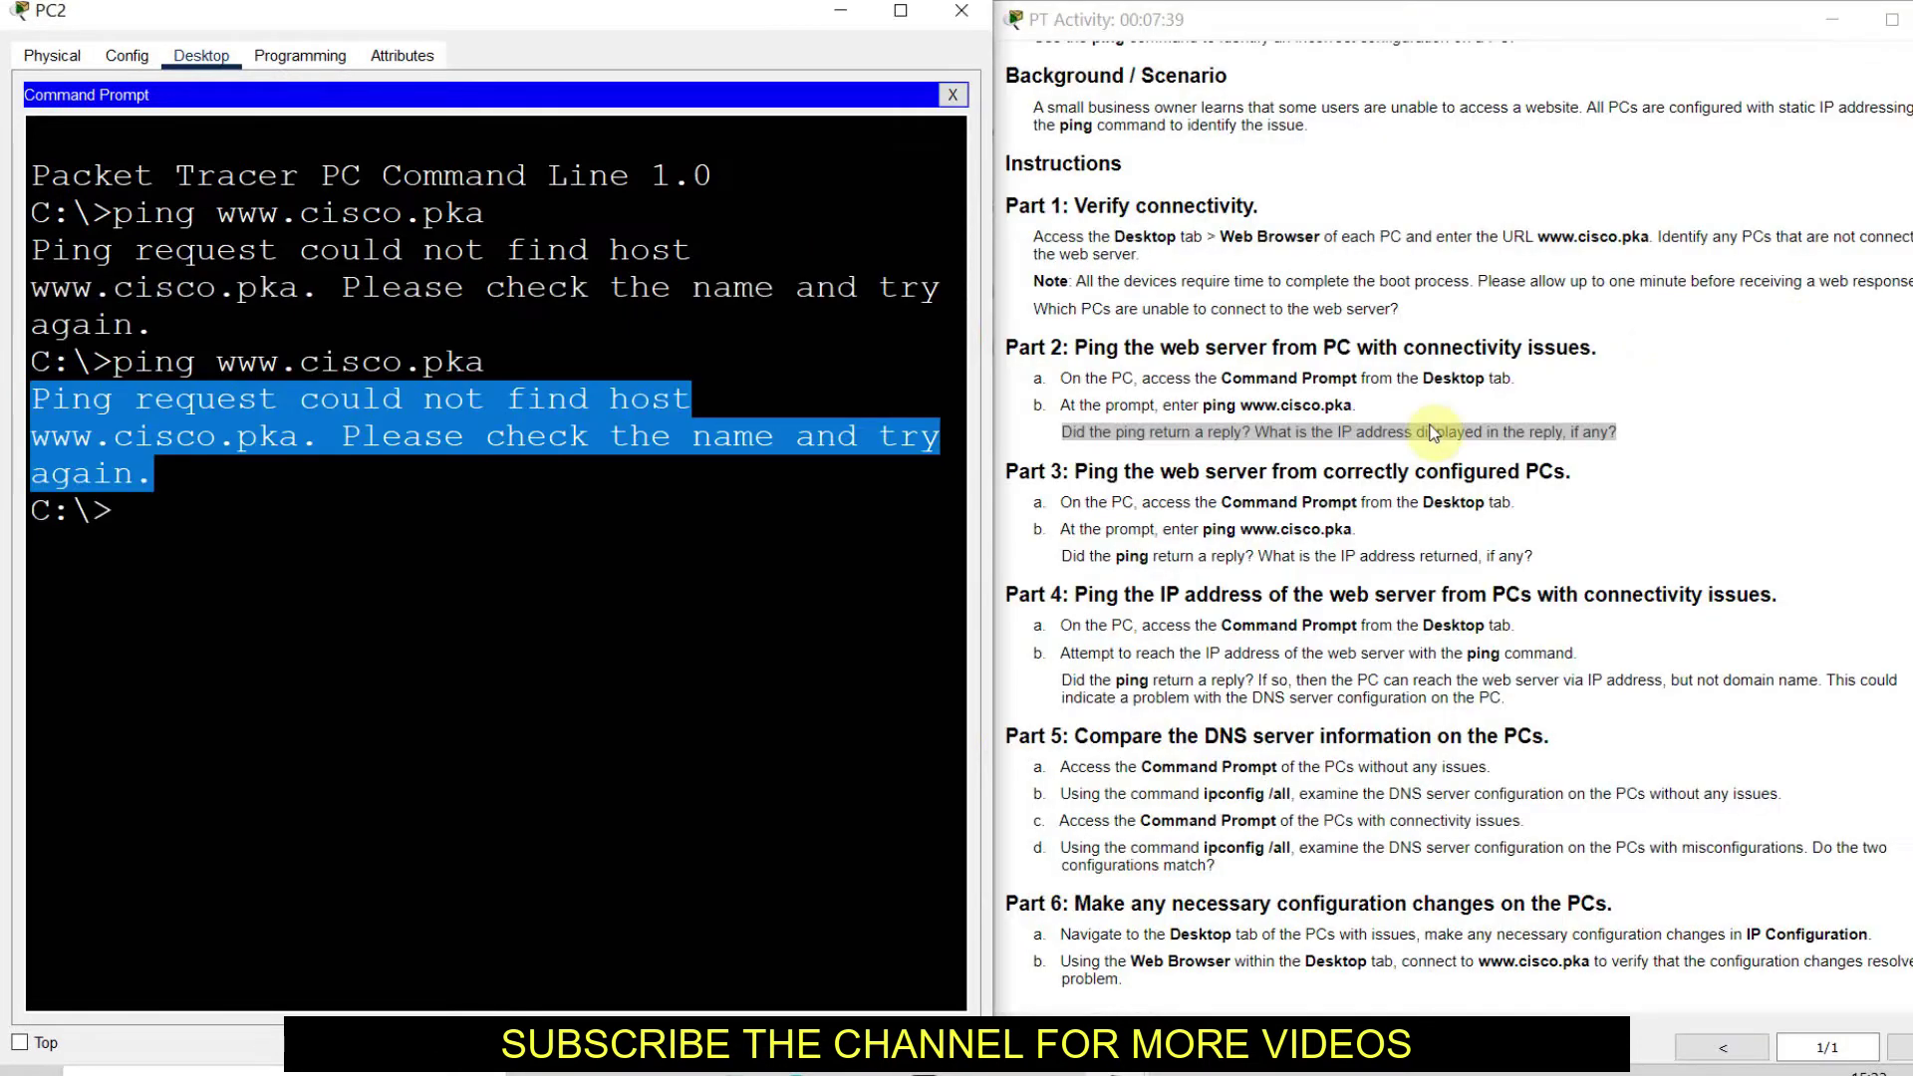
{"action": "left_click", "coordinate": [1907, 709]}
{"action": "left_click_drag", "start_coordinate": [1534, 555], "coordinate": [1060, 556]}
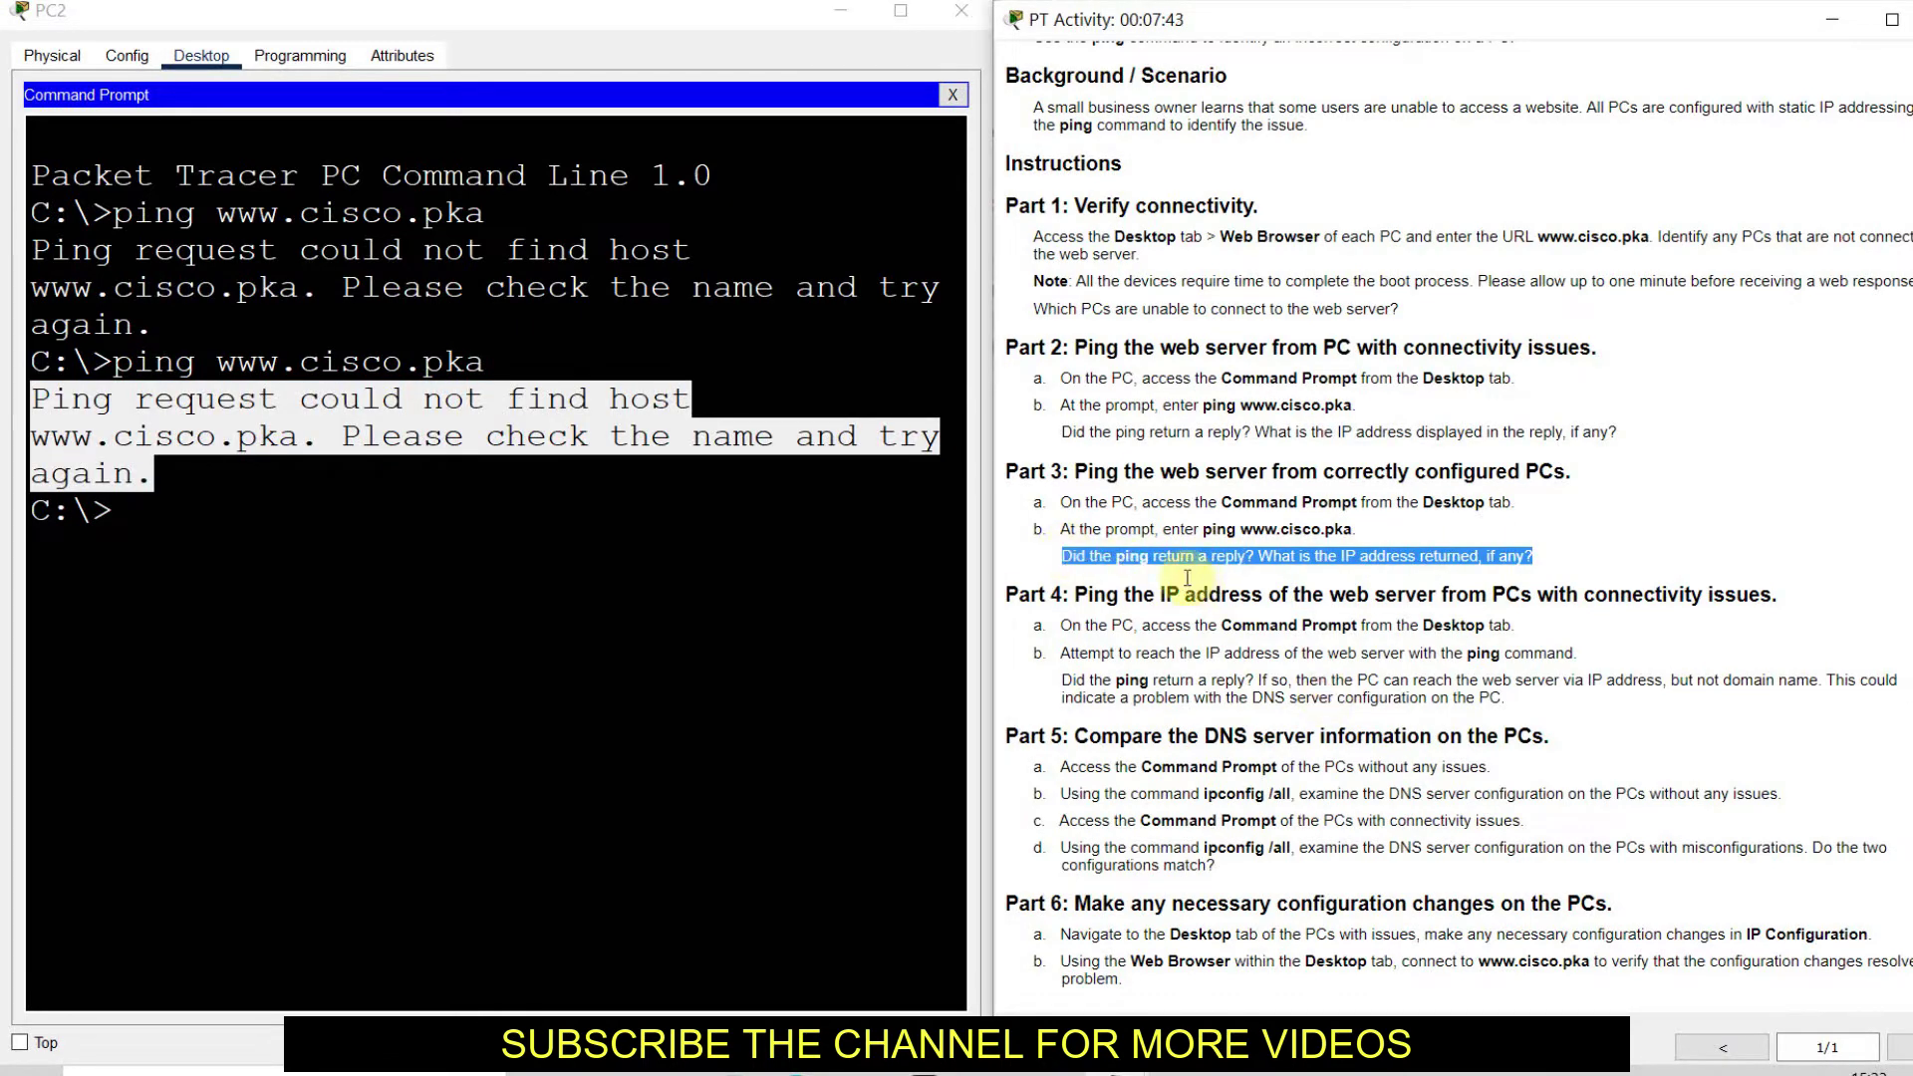
{"action": "left_click_drag", "start_coordinate": [1616, 431], "coordinate": [1061, 434]}
{"action": "left_click", "coordinate": [820, 611]}
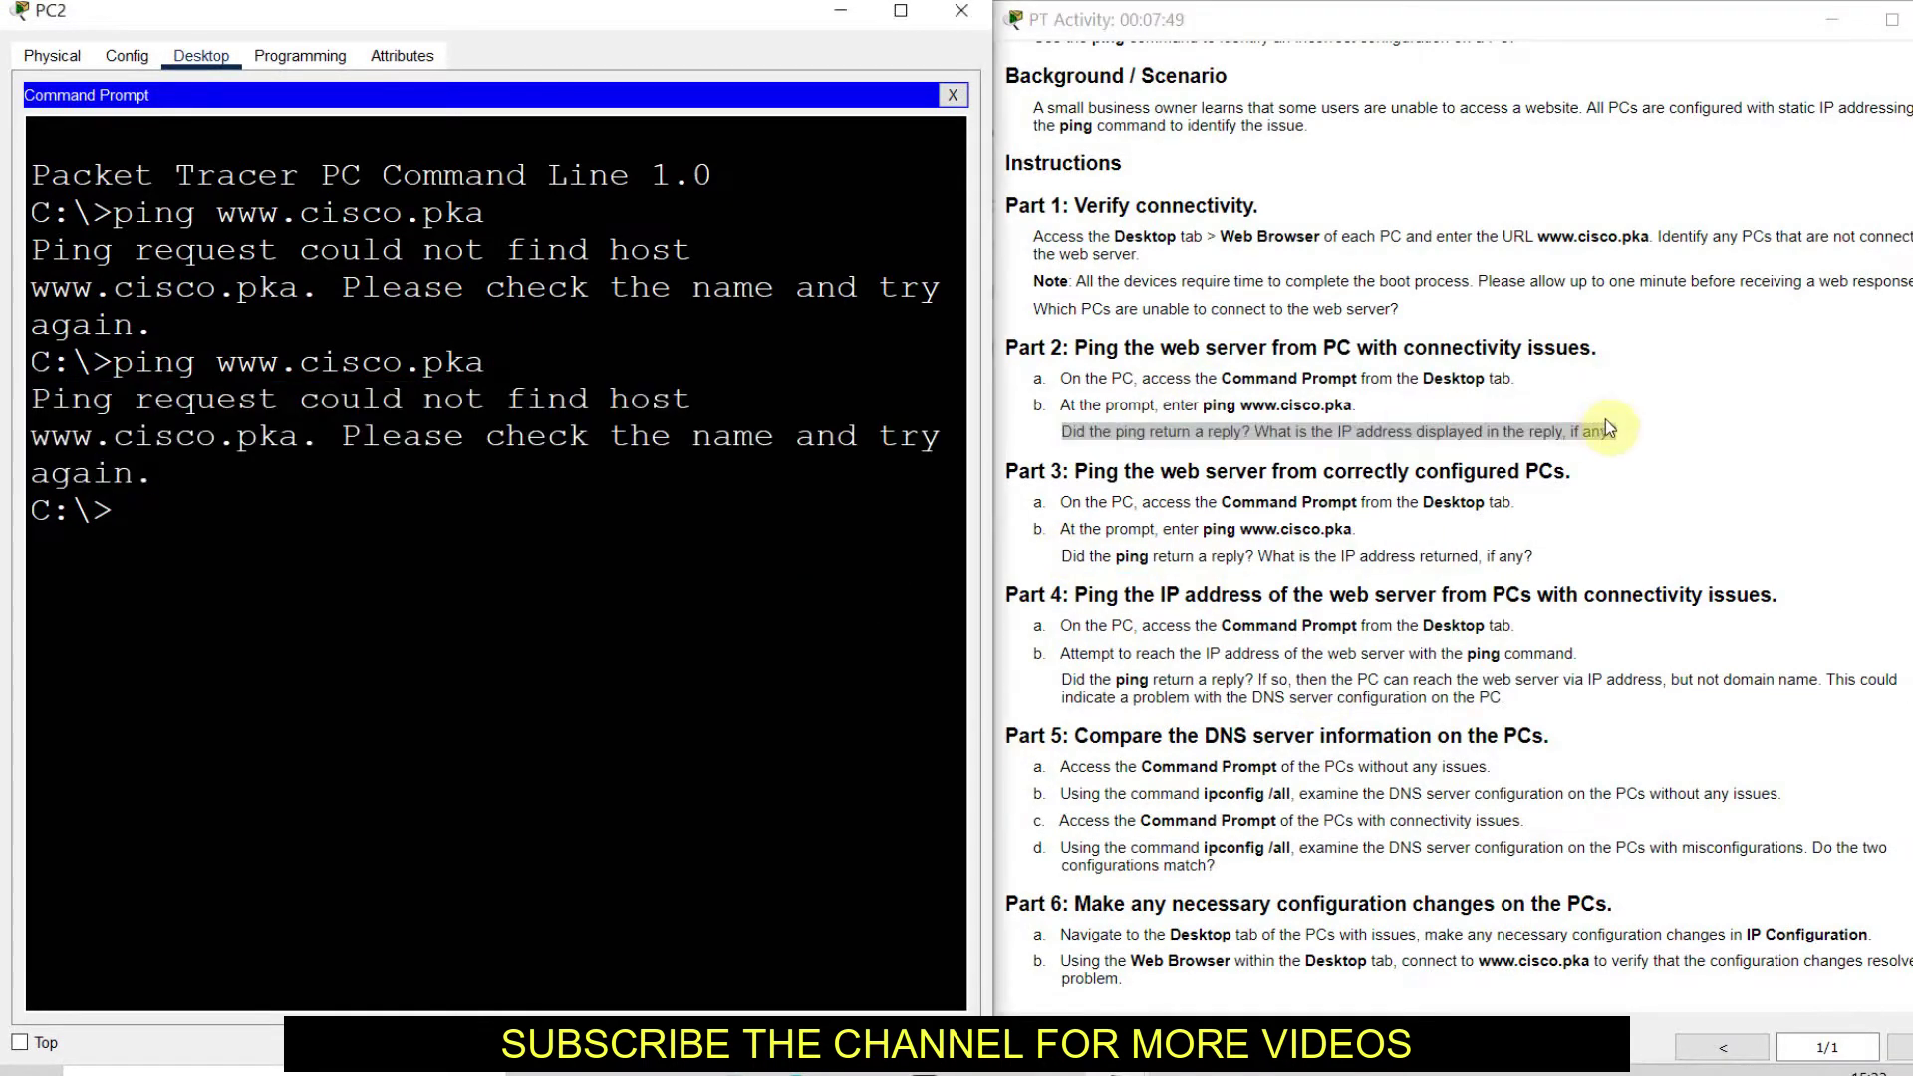
{"action": "left_click_drag", "start_coordinate": [1575, 468], "coordinate": [966, 469]}
{"action": "left_click", "coordinate": [1051, 28]}
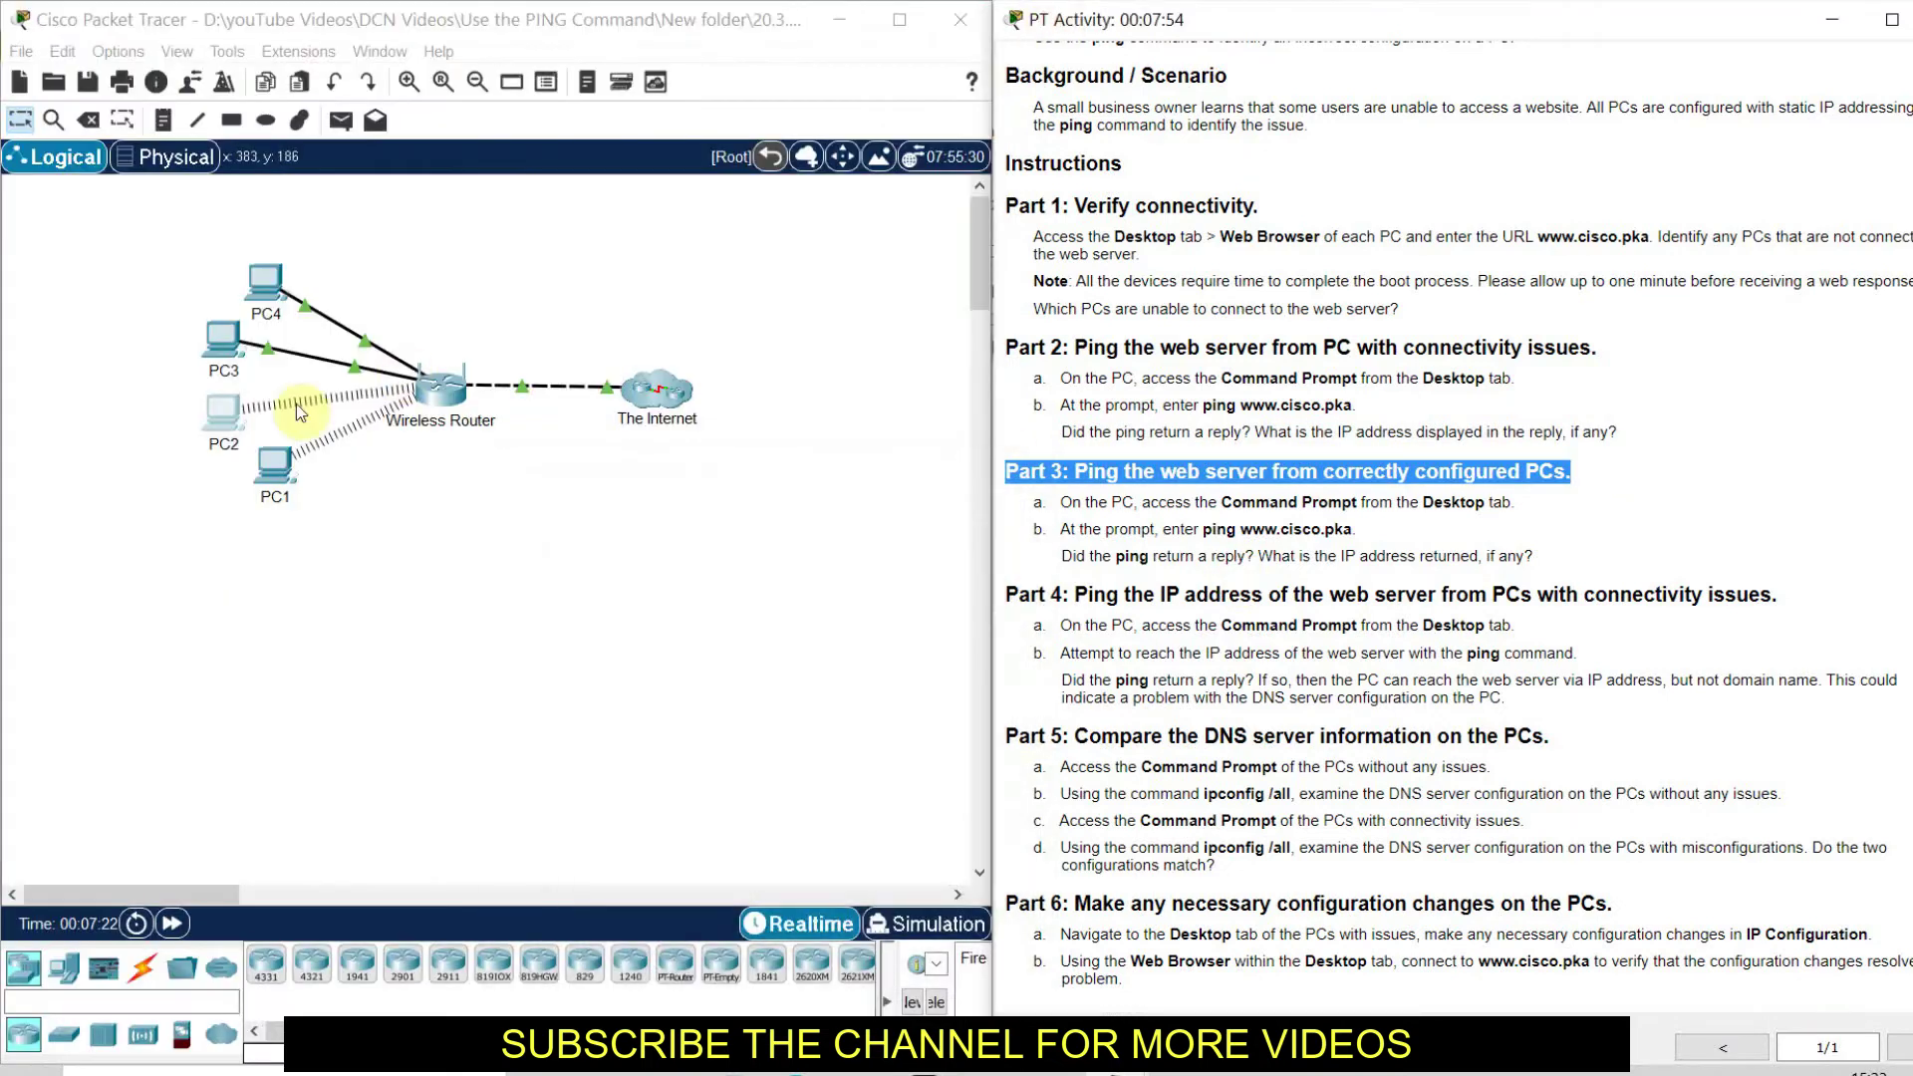
{"action": "left_click", "coordinate": [266, 277]}
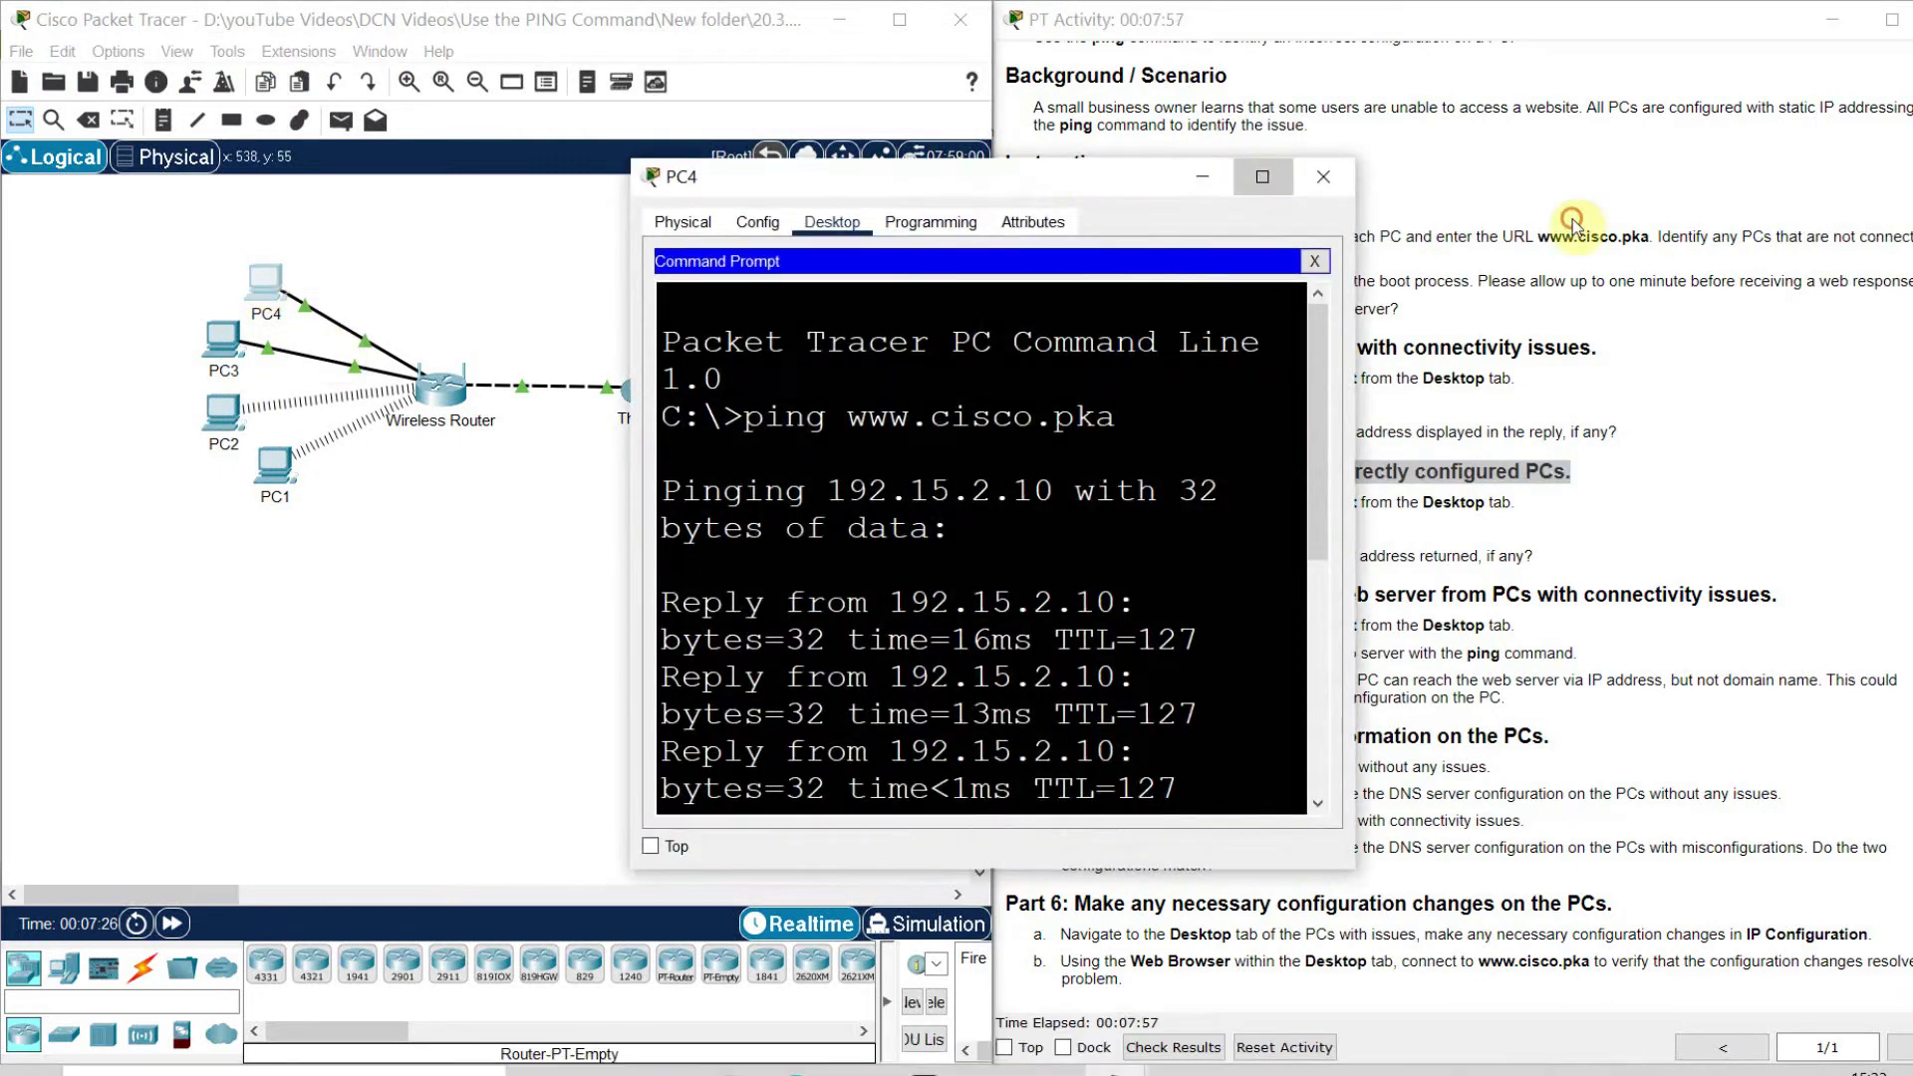
{"action": "left_click", "coordinate": [1262, 179]}
{"action": "key", "text": "Up"}
{"action": "key", "text": "Return"}
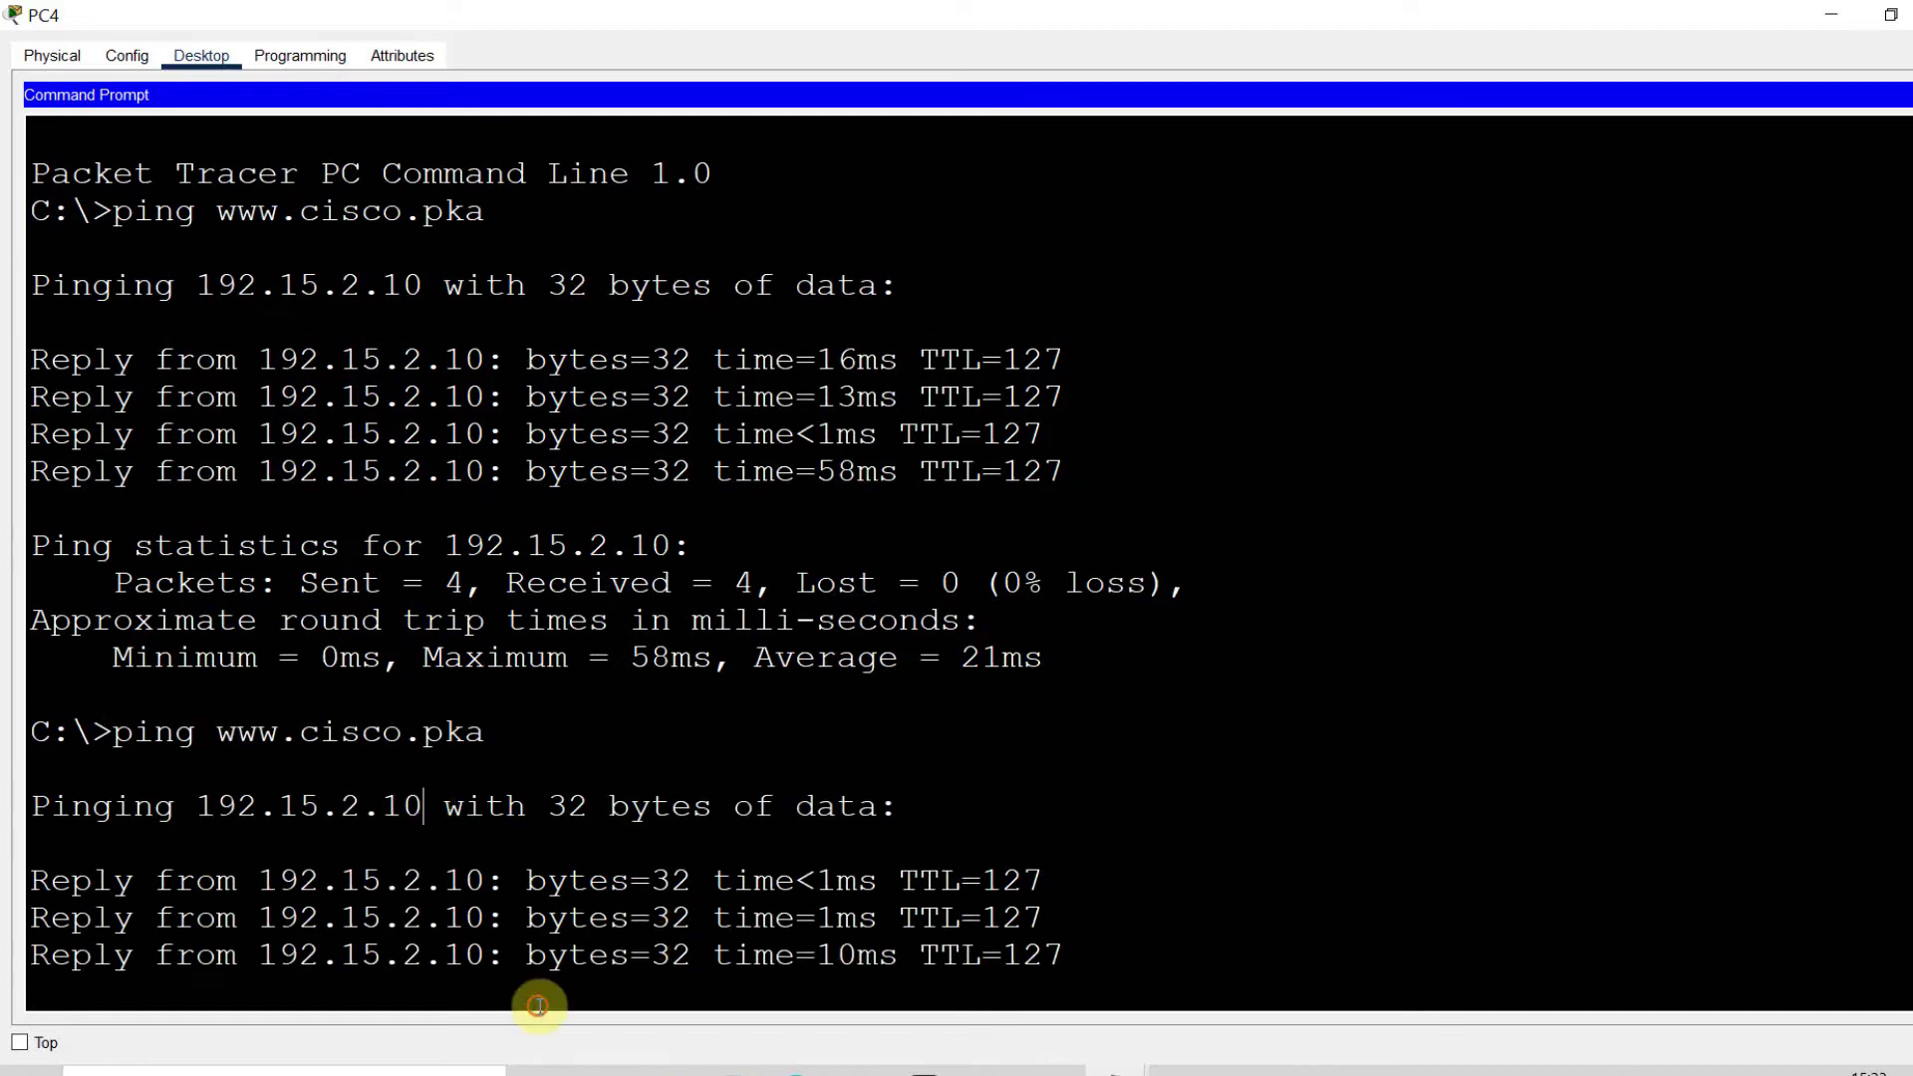
Check the IP address in PC4's ping replies and highlight the Part 3 question in the instructions.
{"action": "left_click_drag", "start_coordinate": [534, 1003], "coordinate": [231, 802]}
{"action": "left_click_drag", "start_coordinate": [261, 619], "coordinate": [483, 611]}
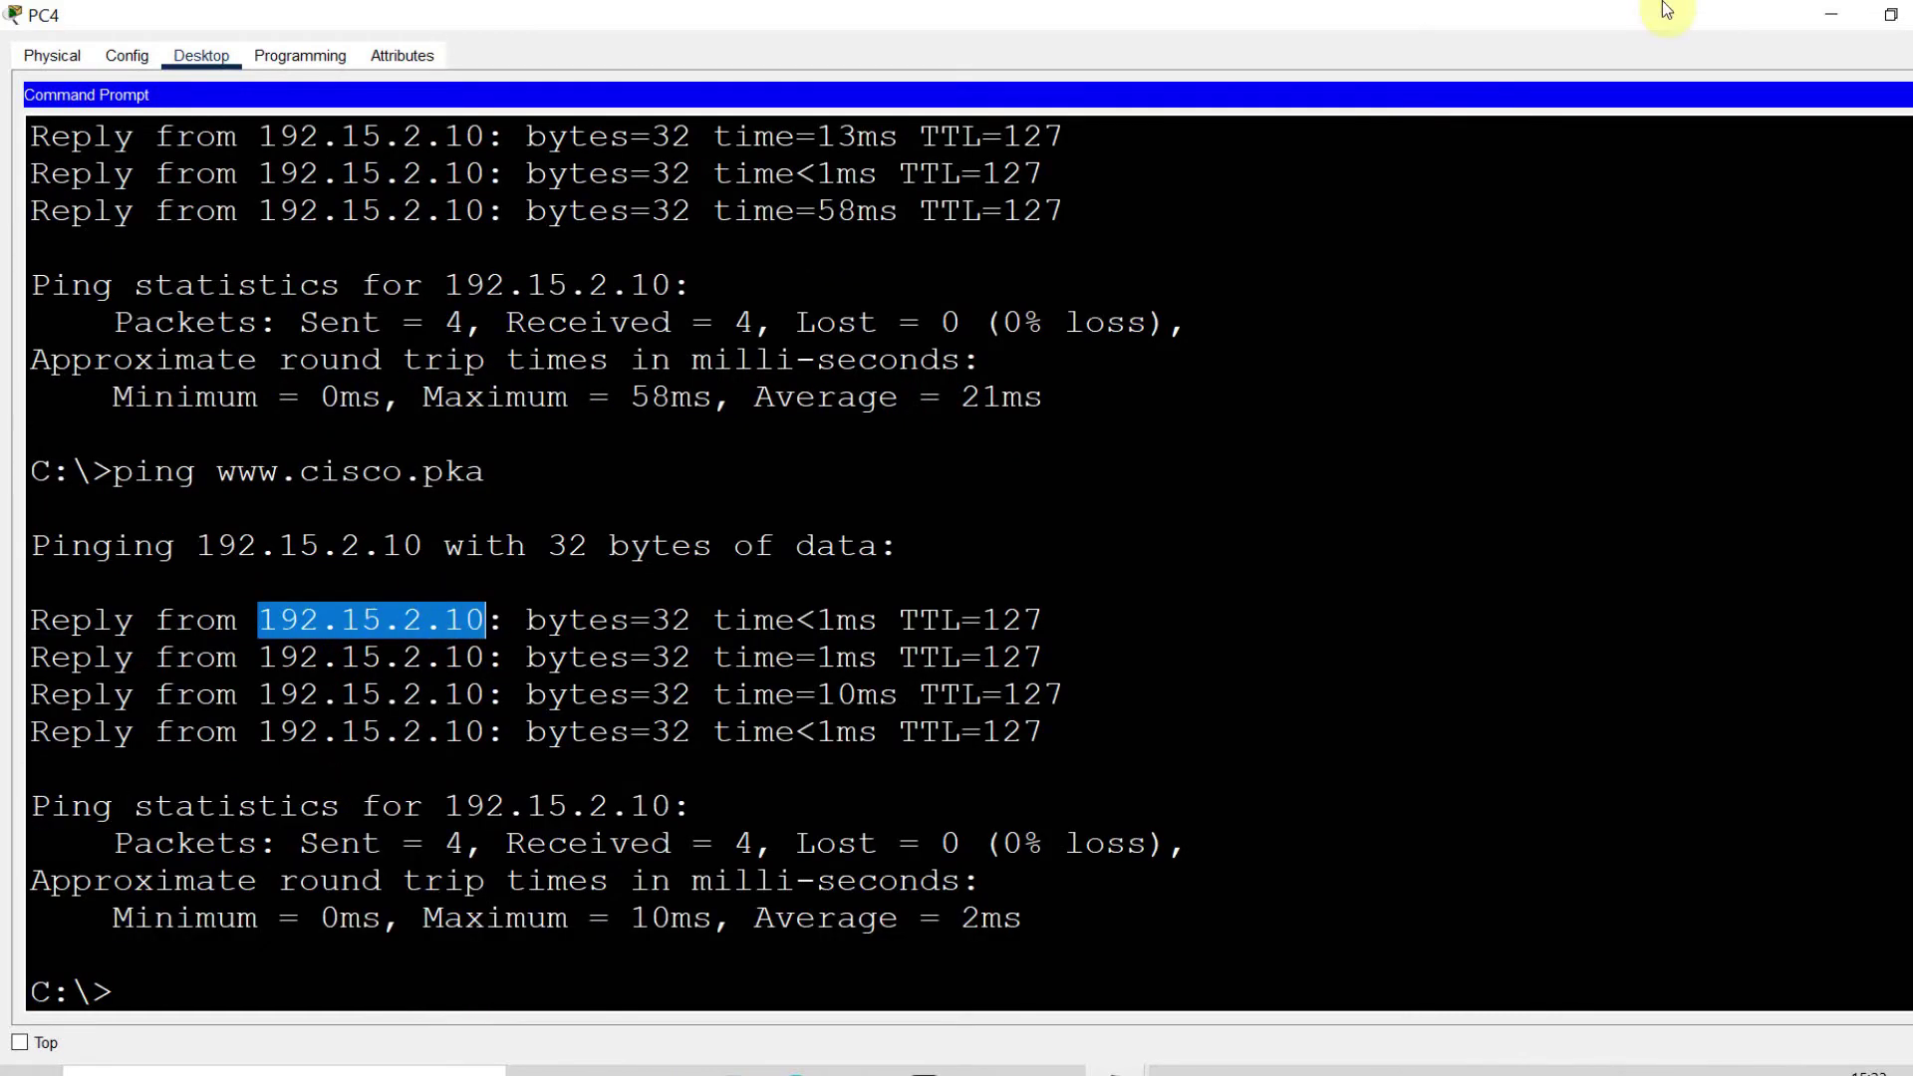
{"action": "left_click", "coordinate": [1831, 14]}
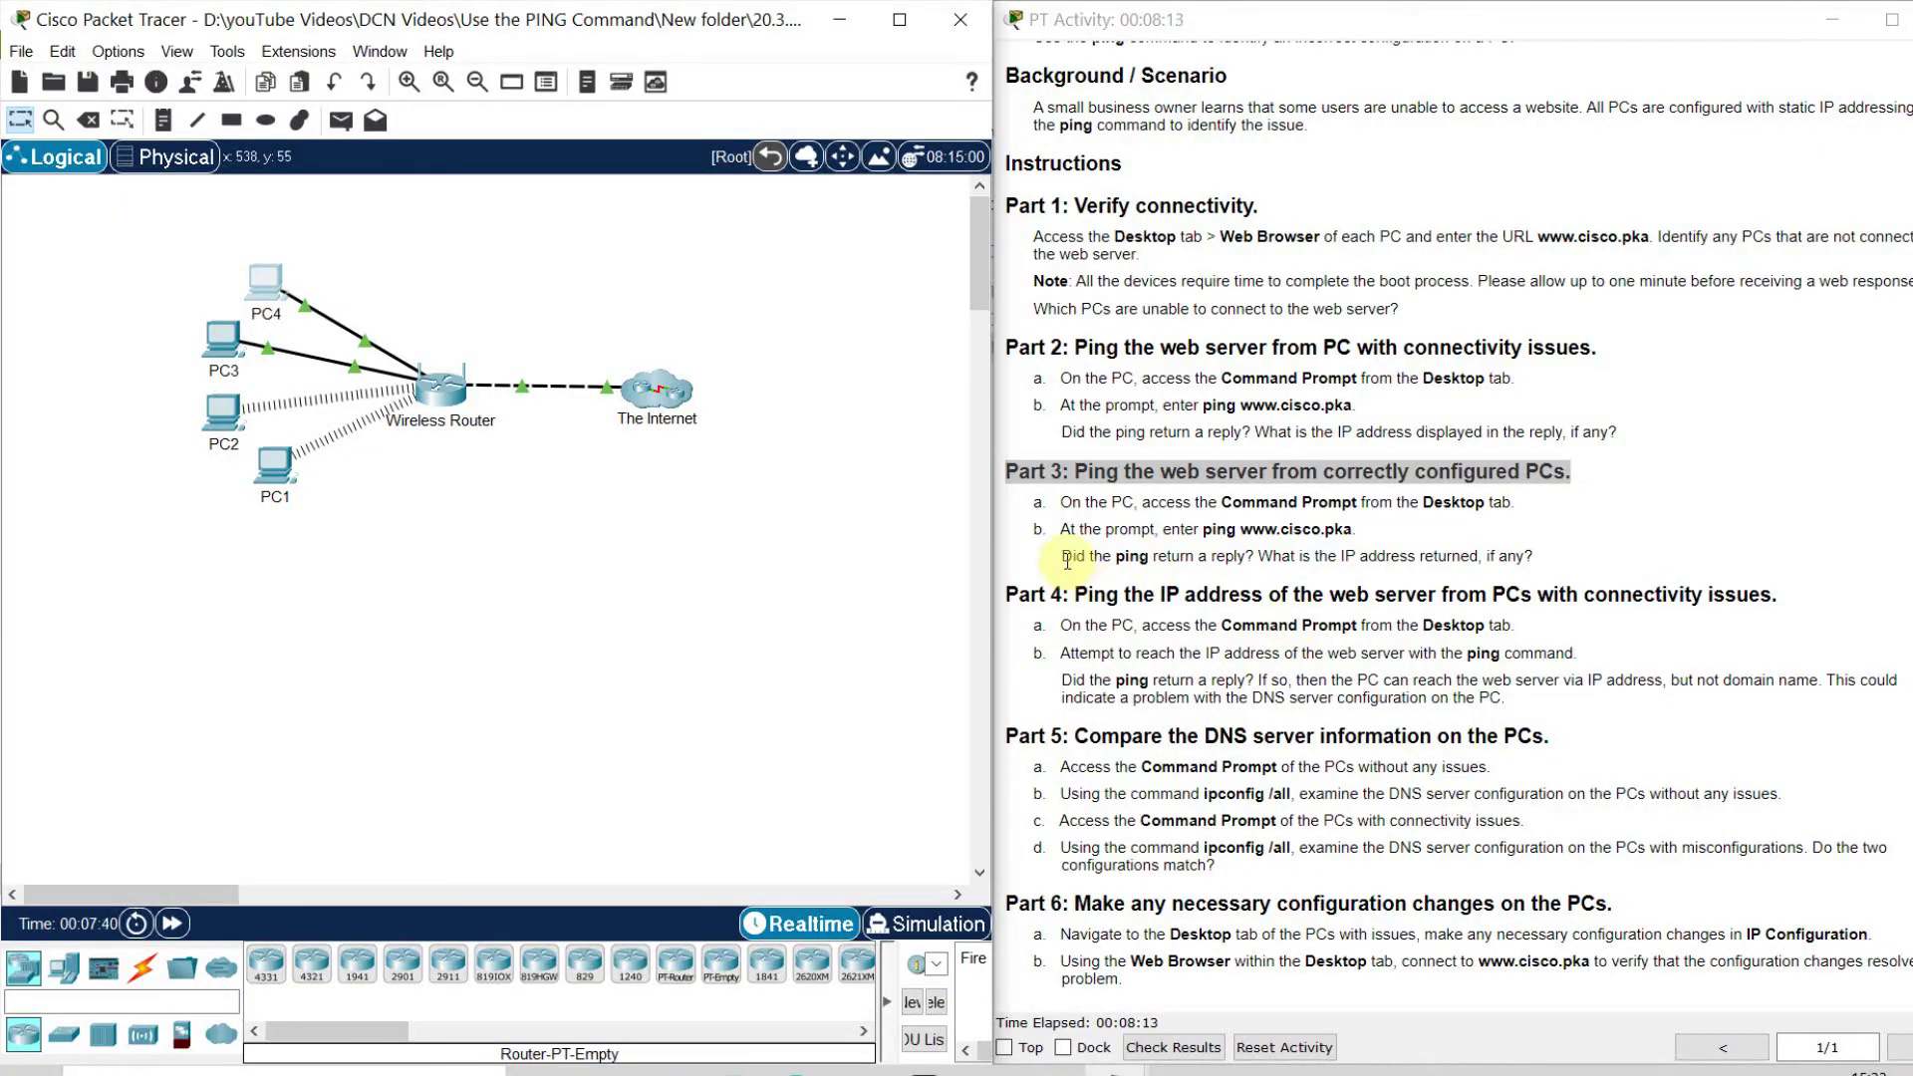
{"action": "left_click", "coordinate": [1330, 698]}
{"action": "left_click_drag", "start_coordinate": [1062, 555], "coordinate": [1546, 558]}
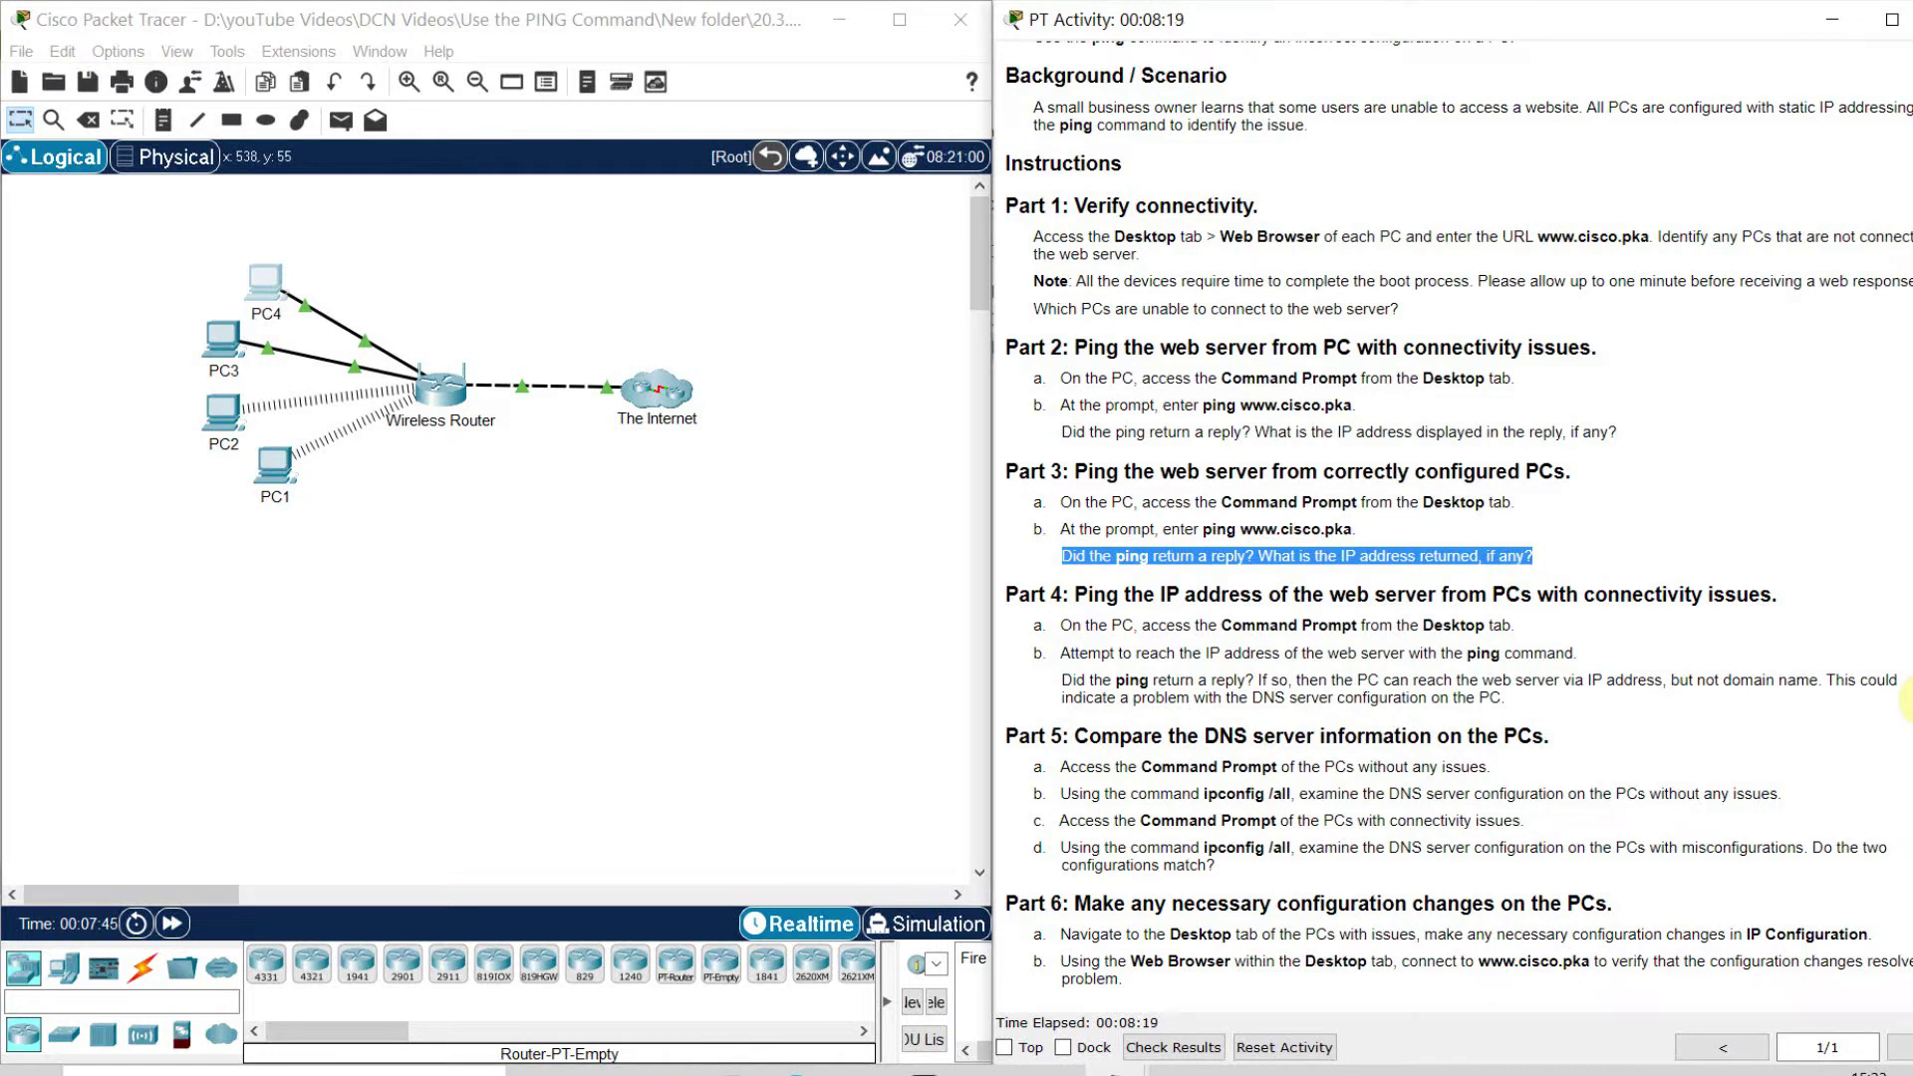
For Part 4, move PC2's window clear of the topology and copy the web server address 192.15.2.10 from PC4's ping replies.
{"action": "left_click_drag", "start_coordinate": [1005, 593], "coordinate": [1734, 598]}
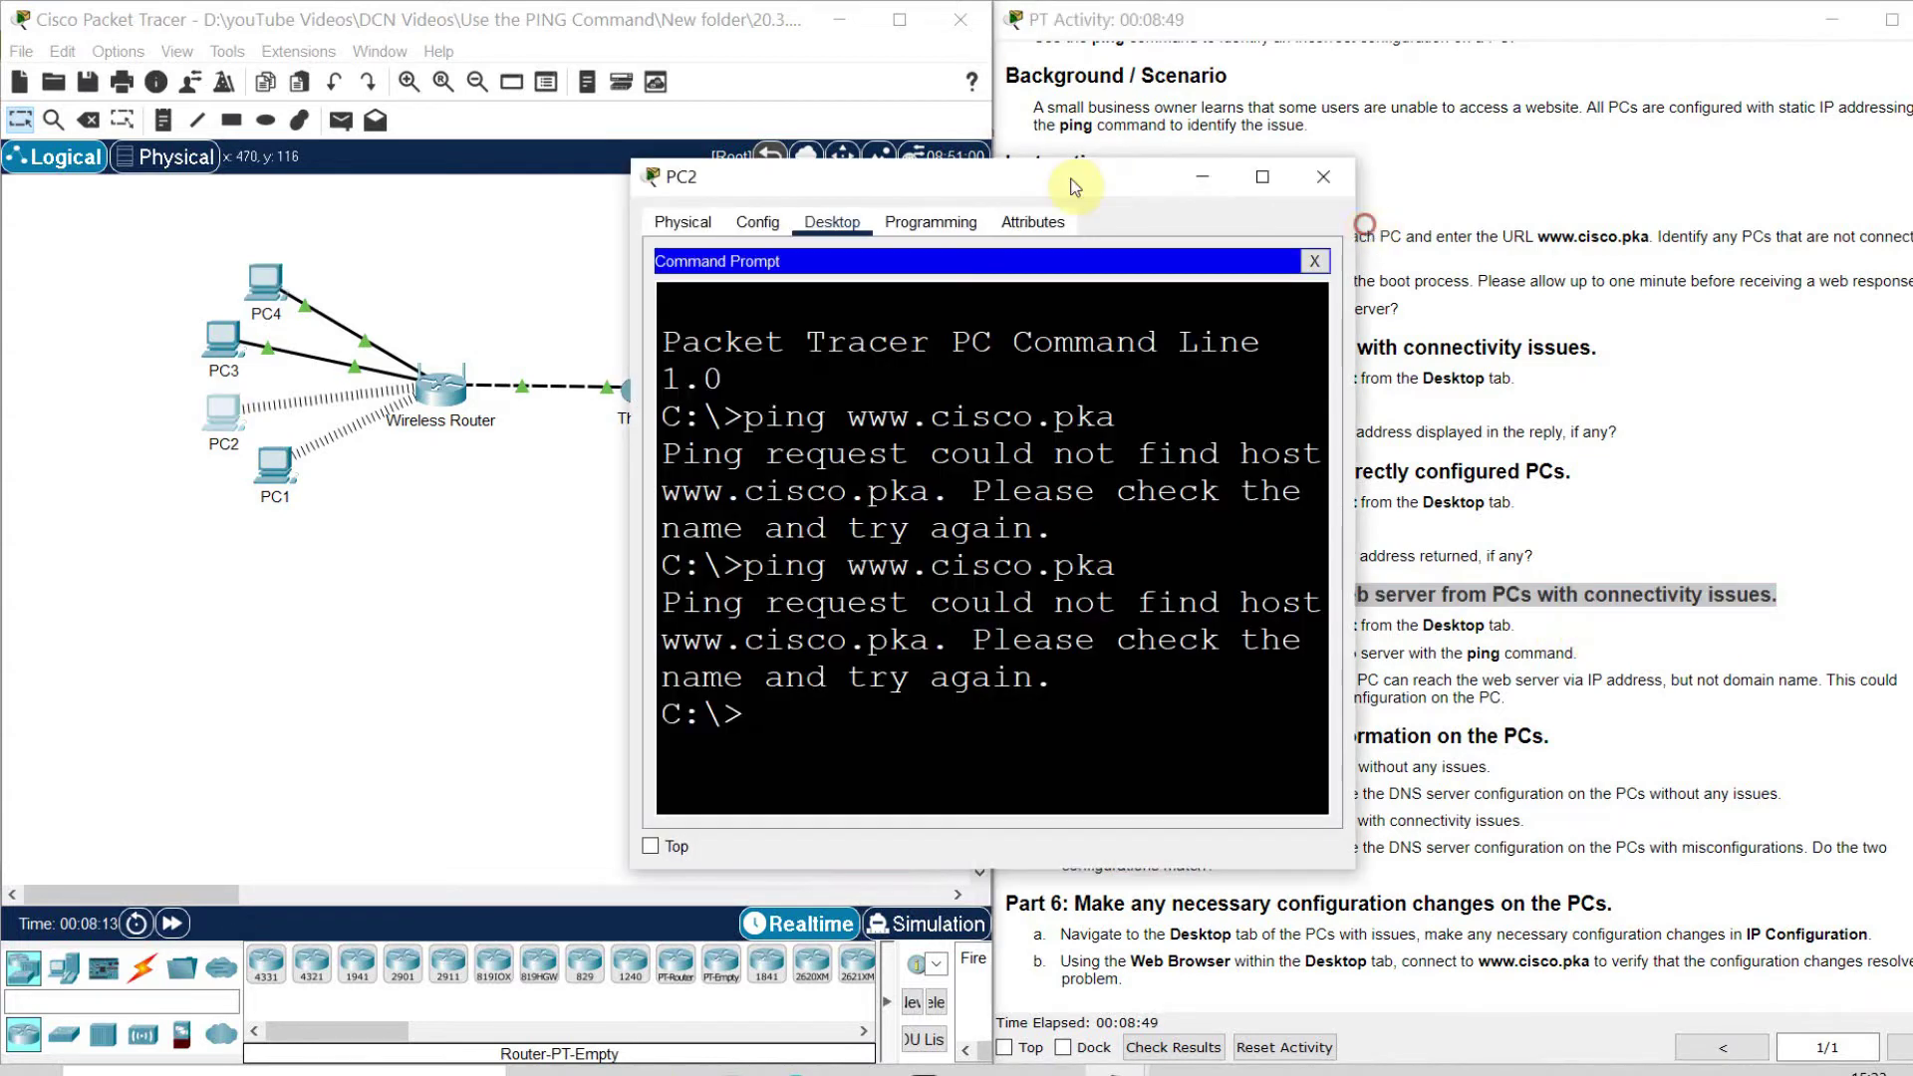
{"action": "left_click_drag", "start_coordinate": [1056, 174], "coordinate": [416, 170]}
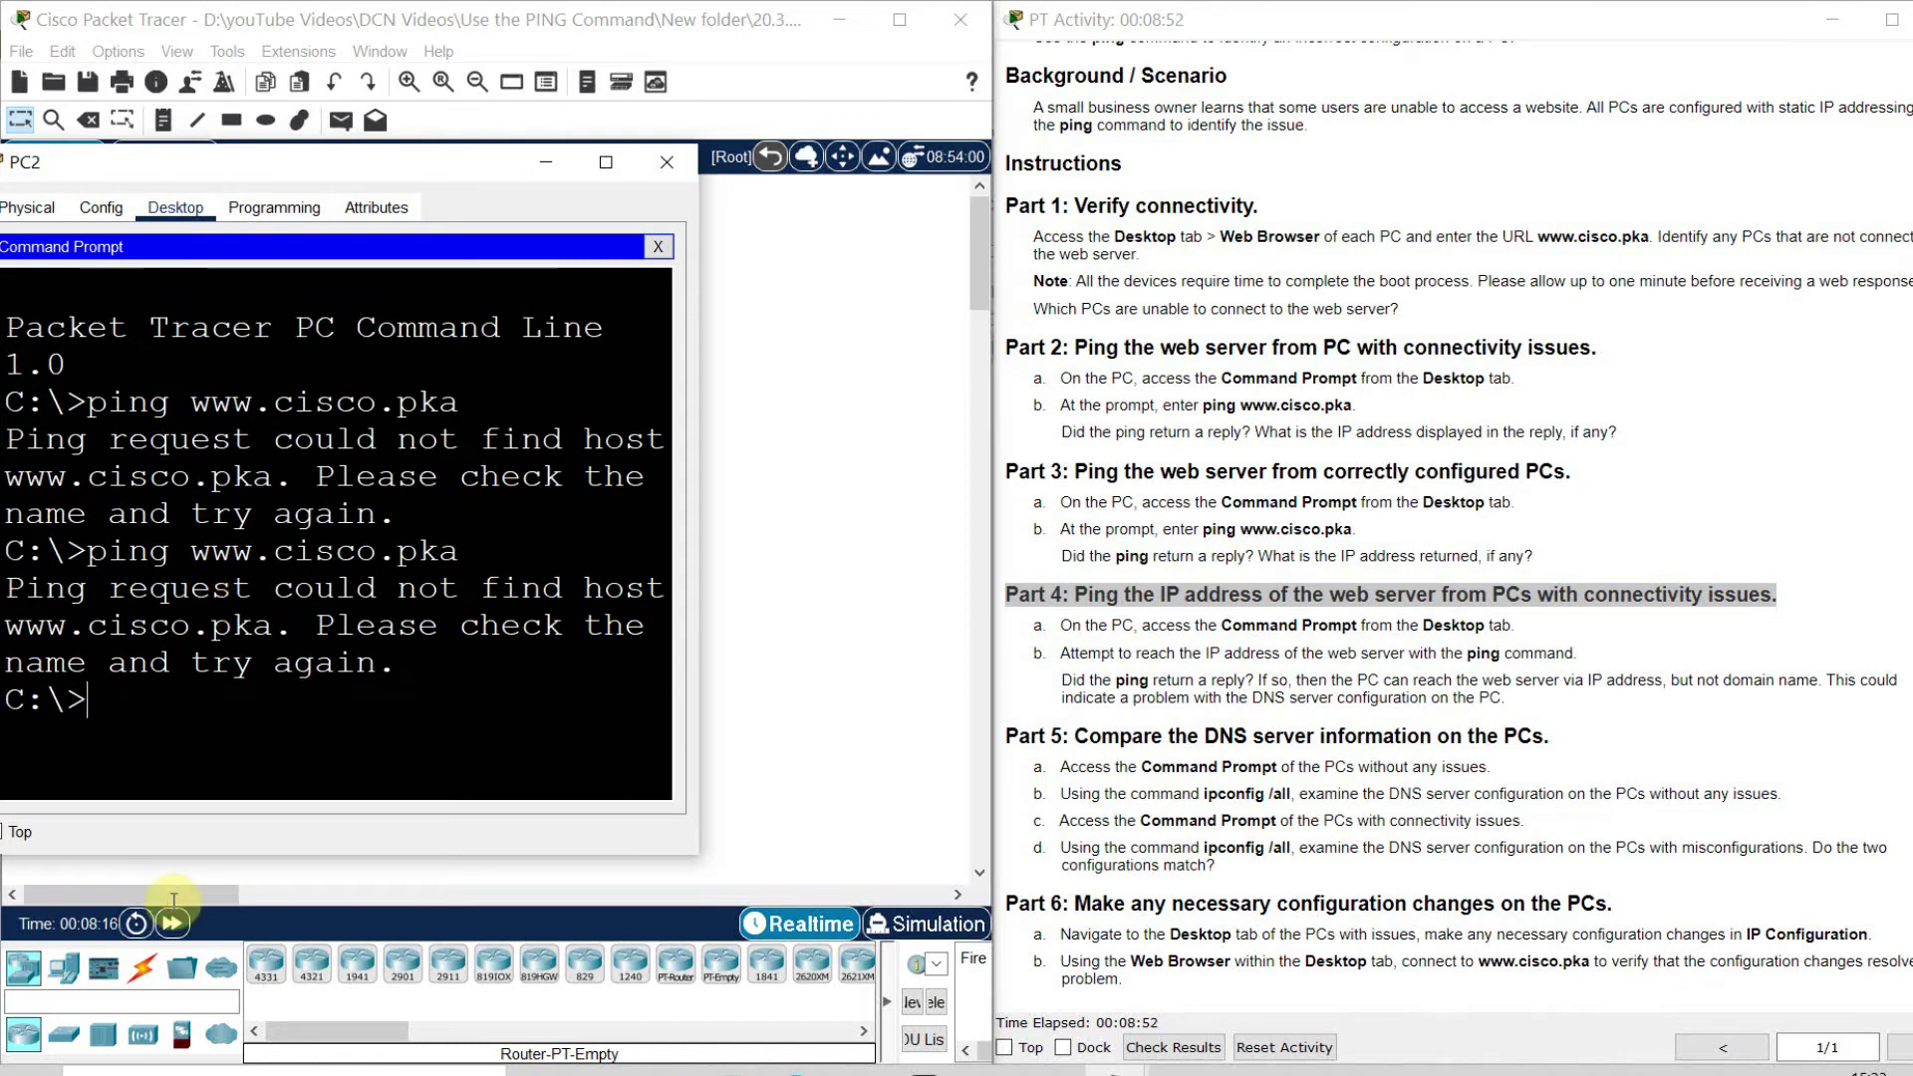
{"action": "left_click_drag", "start_coordinate": [421, 167], "coordinate": [1184, 204]}
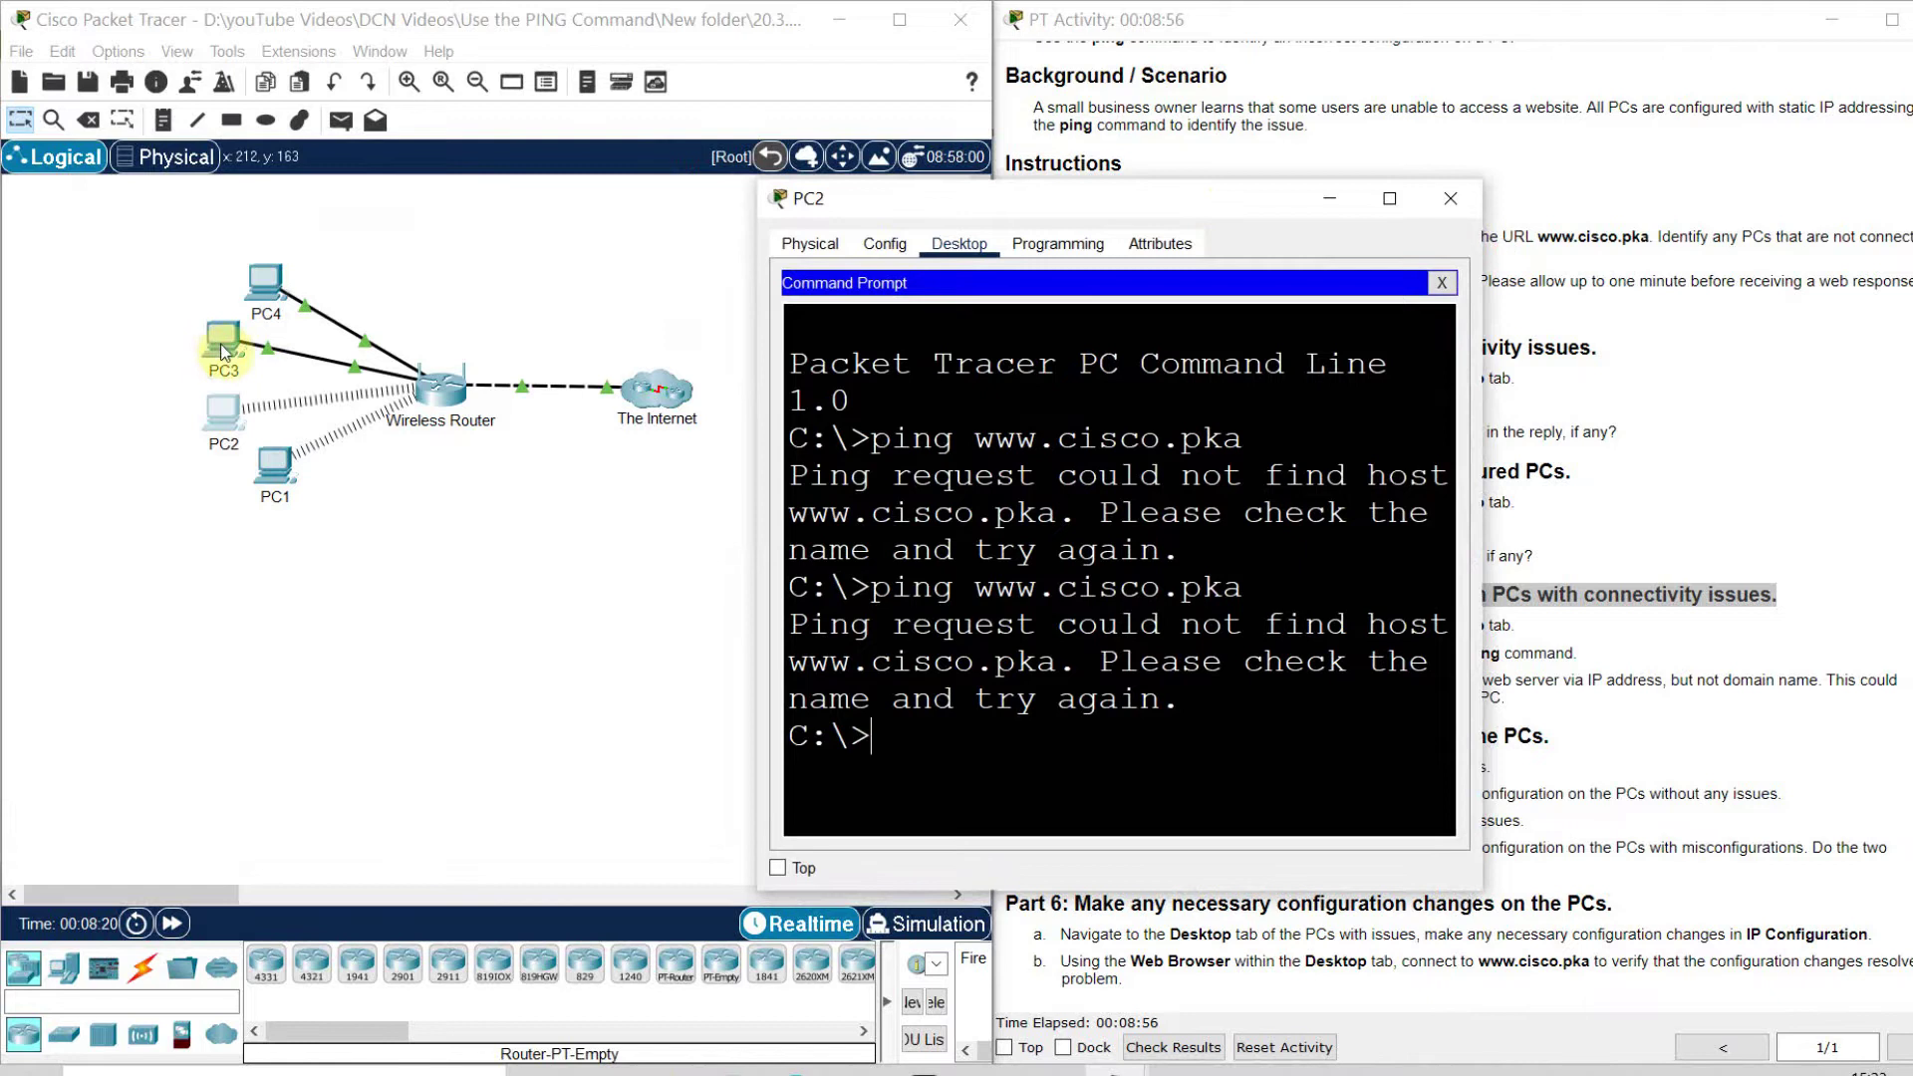
{"action": "left_click", "coordinate": [276, 439]}
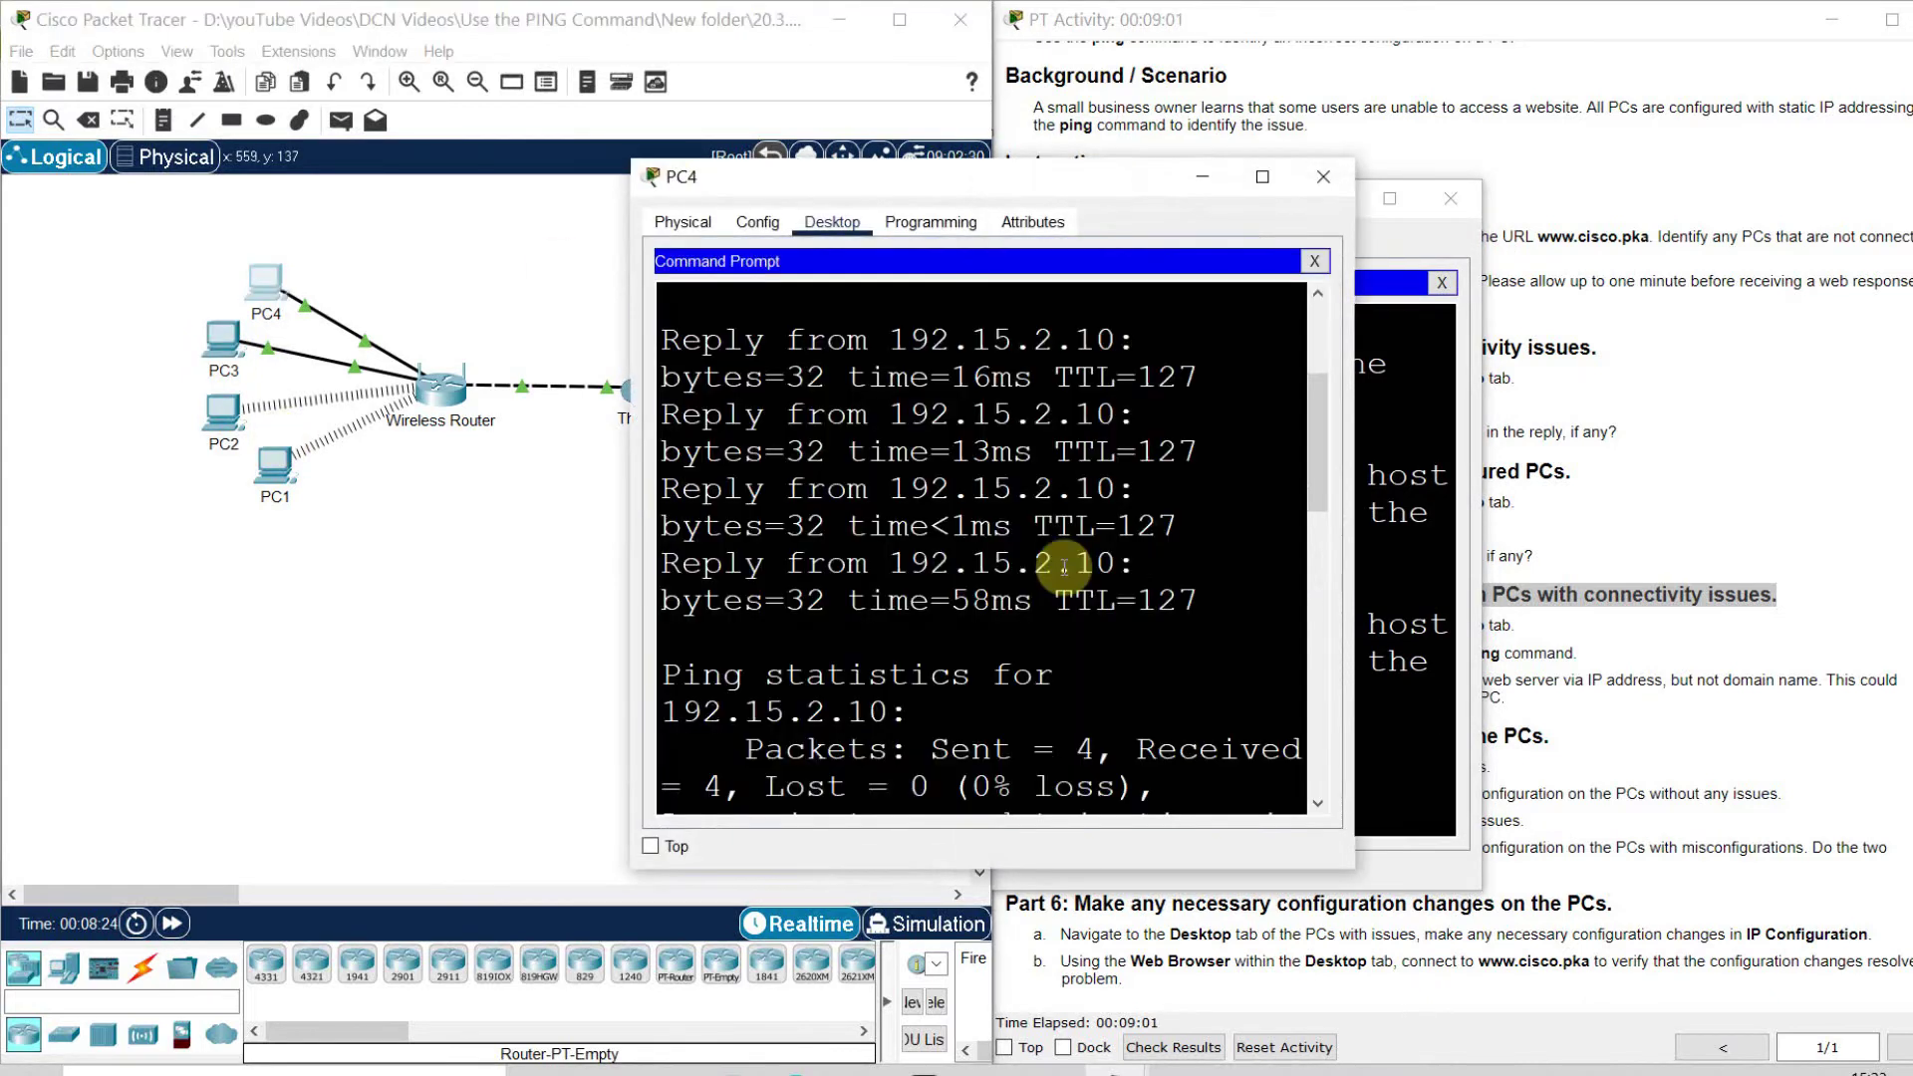
{"action": "double_click", "coordinate": [1064, 566]}
{"action": "key", "text": "super+c"}
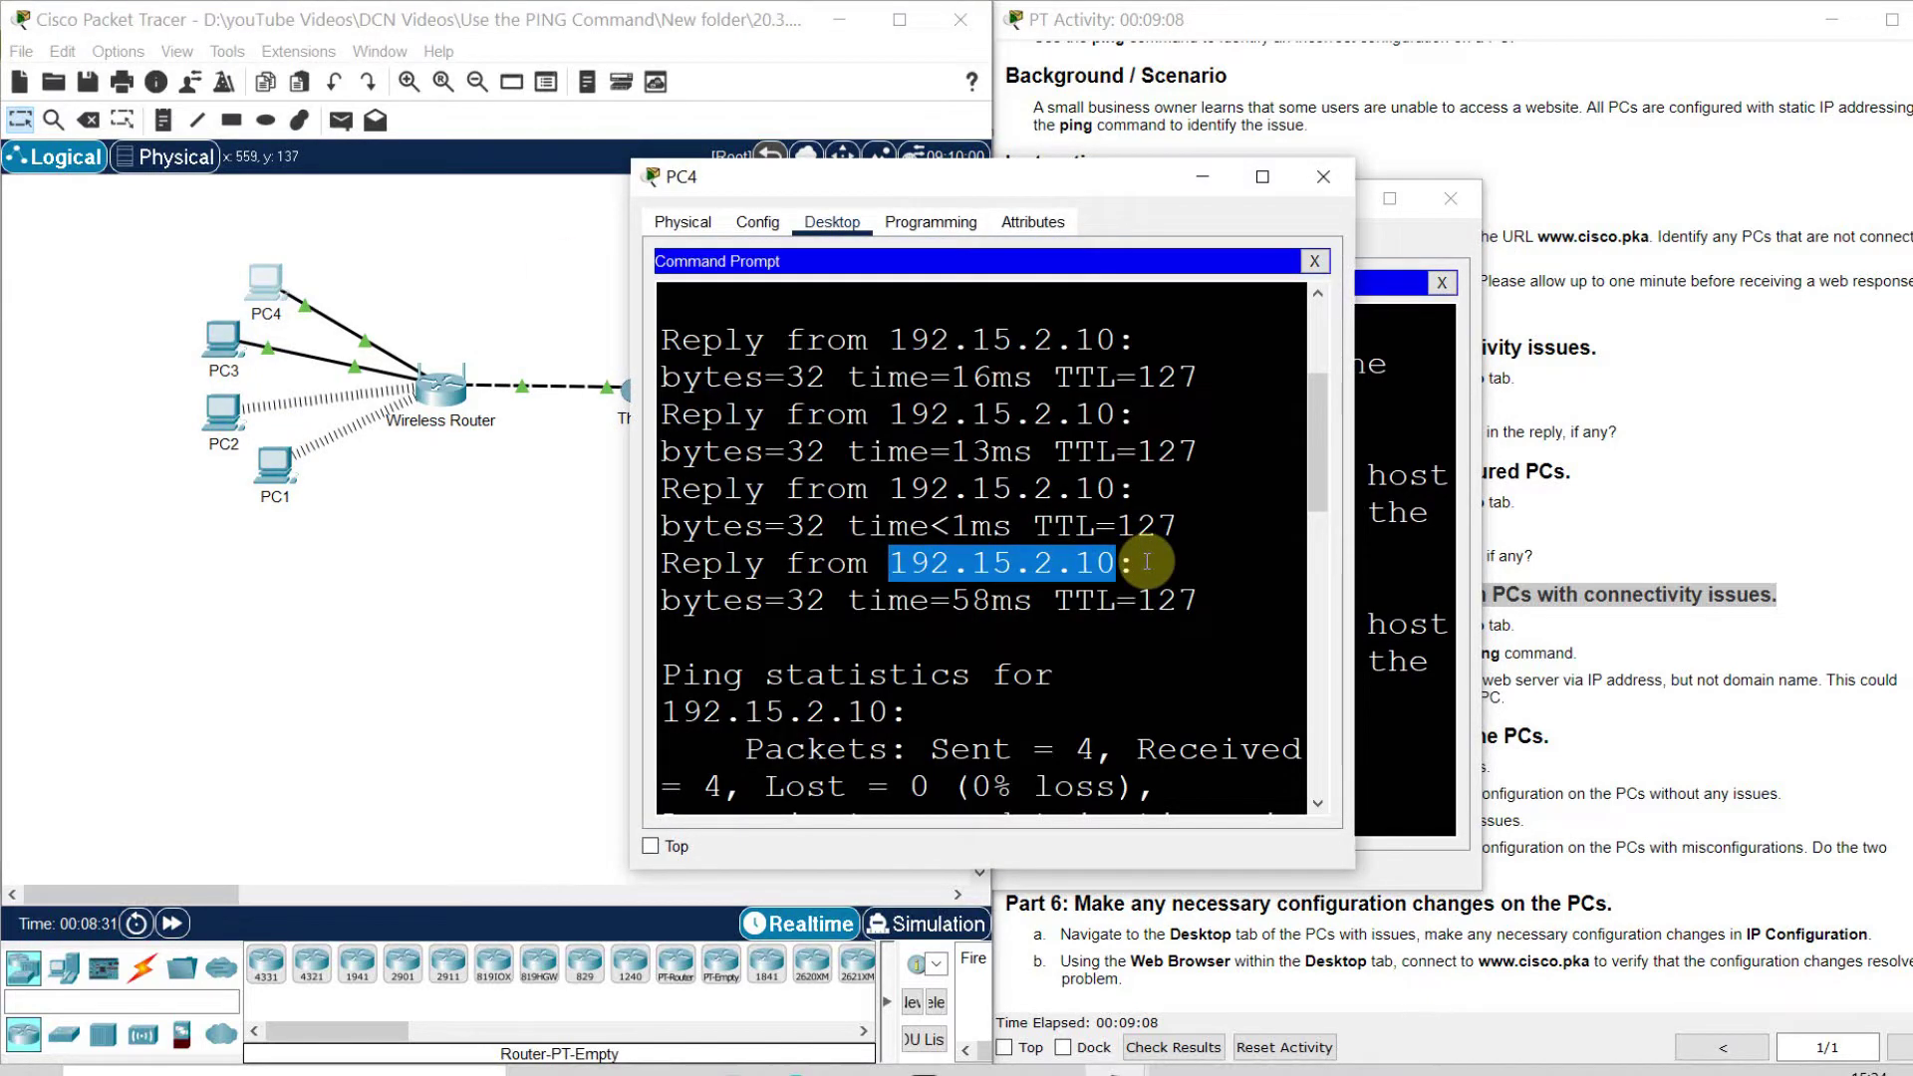
{"action": "left_click", "coordinate": [1322, 177]}
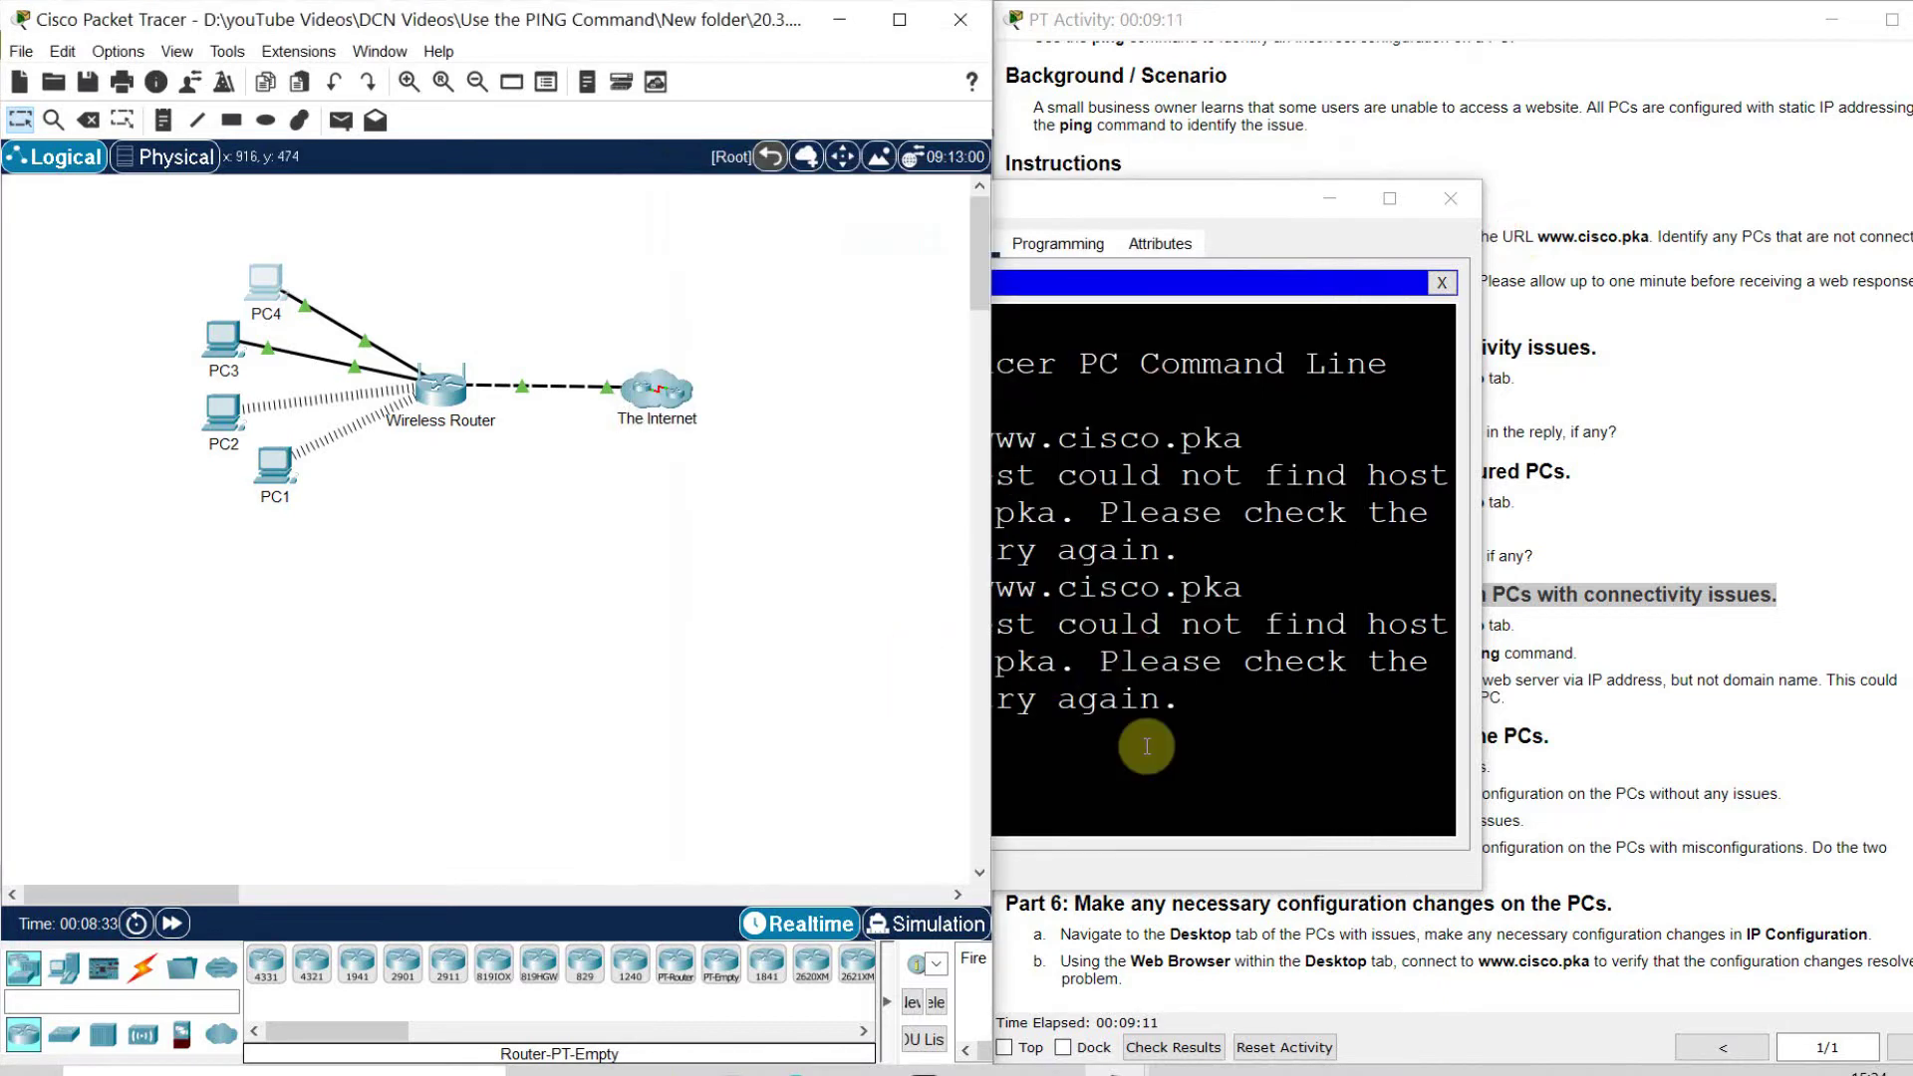
{"action": "type", "text": "ping"}
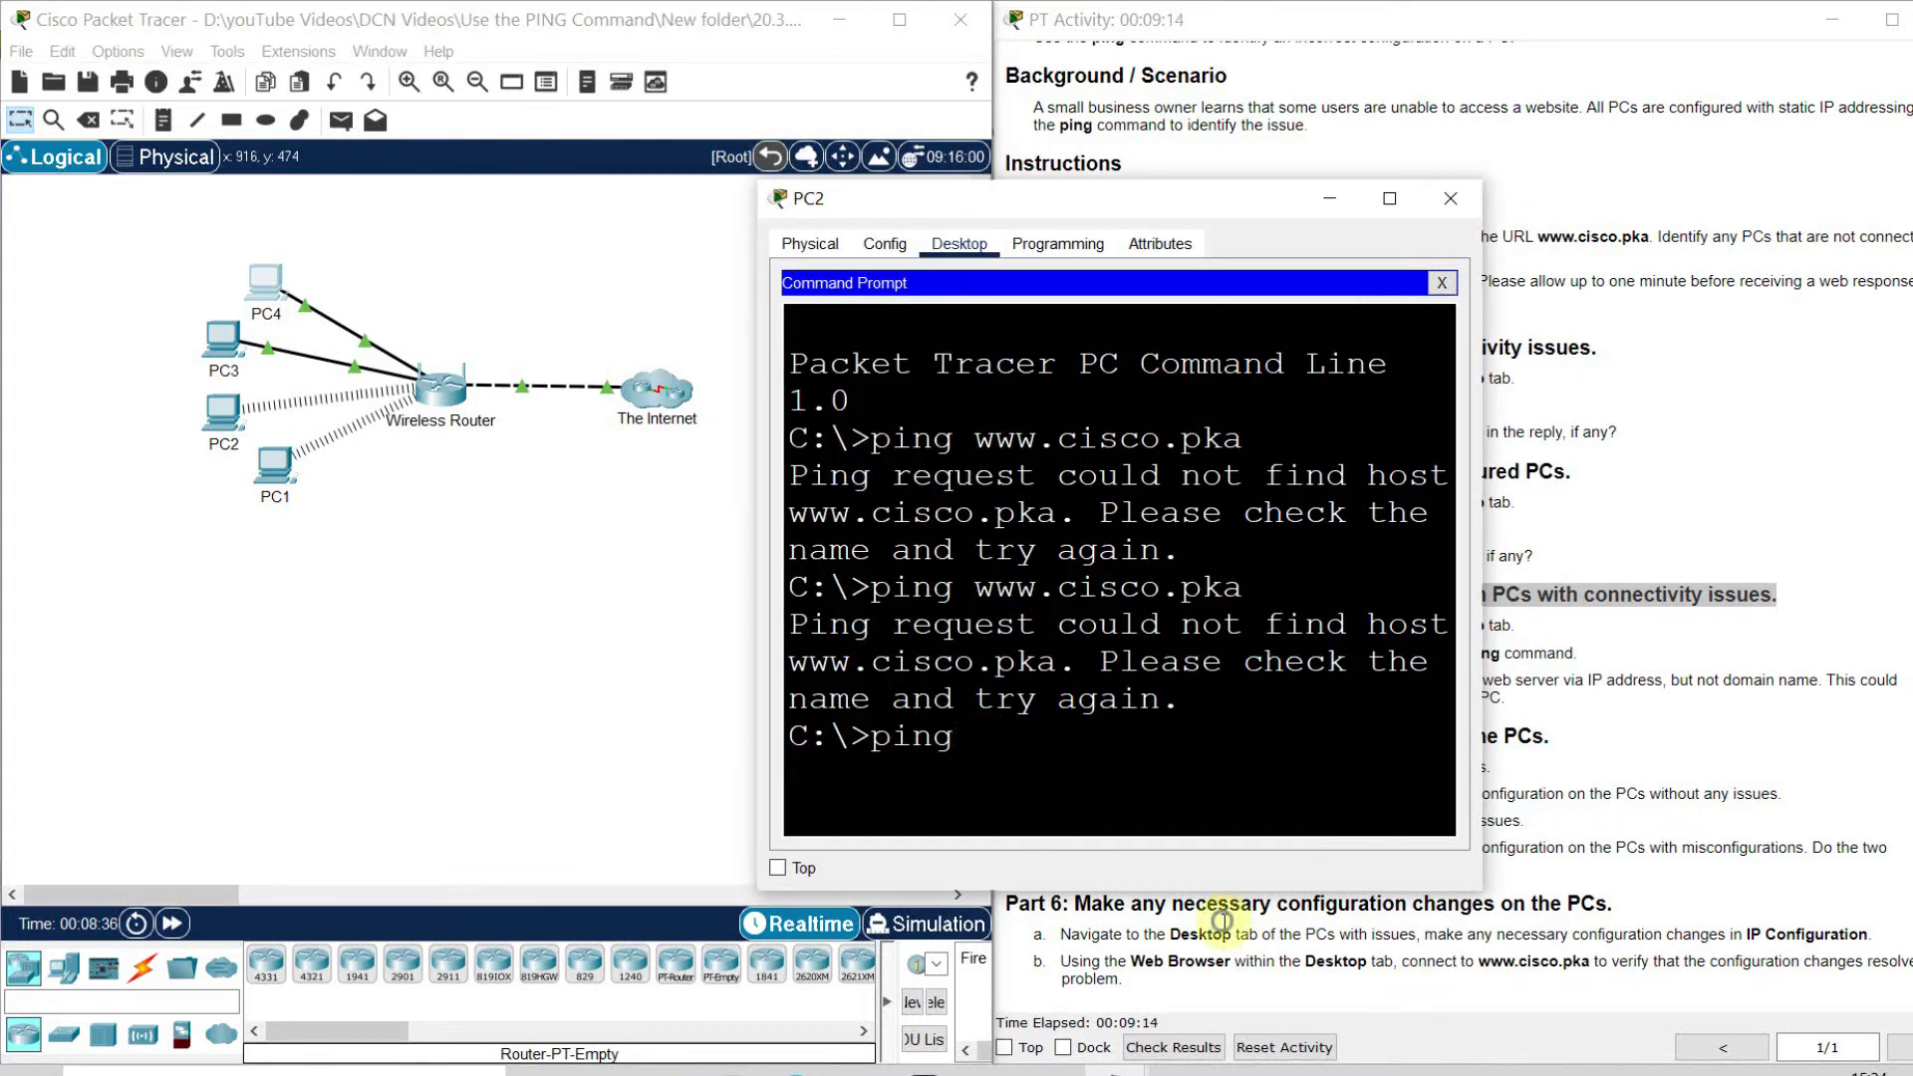
{"action": "right_click", "coordinate": [980, 740]}
{"action": "left_click", "coordinate": [1041, 776]}
{"action": "left_click", "coordinate": [1388, 198]}
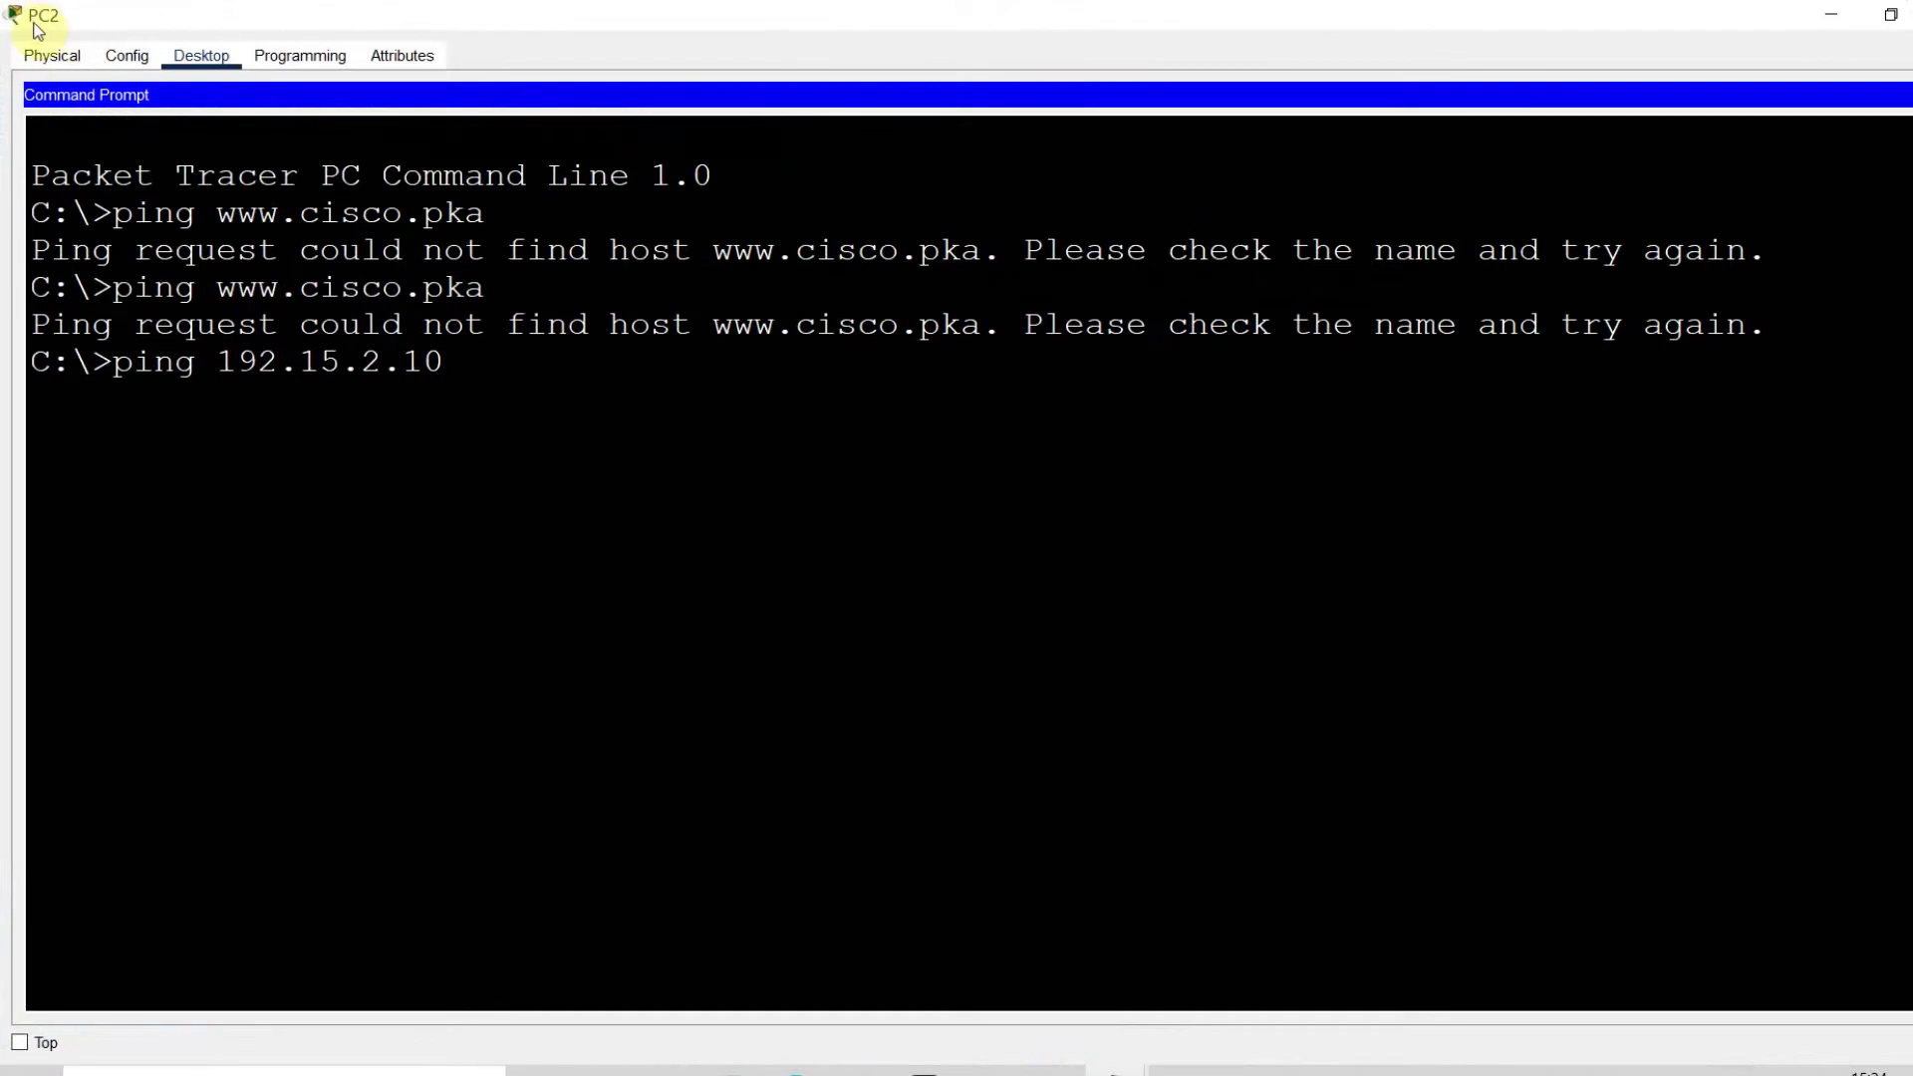
{"action": "key", "text": "Return"}
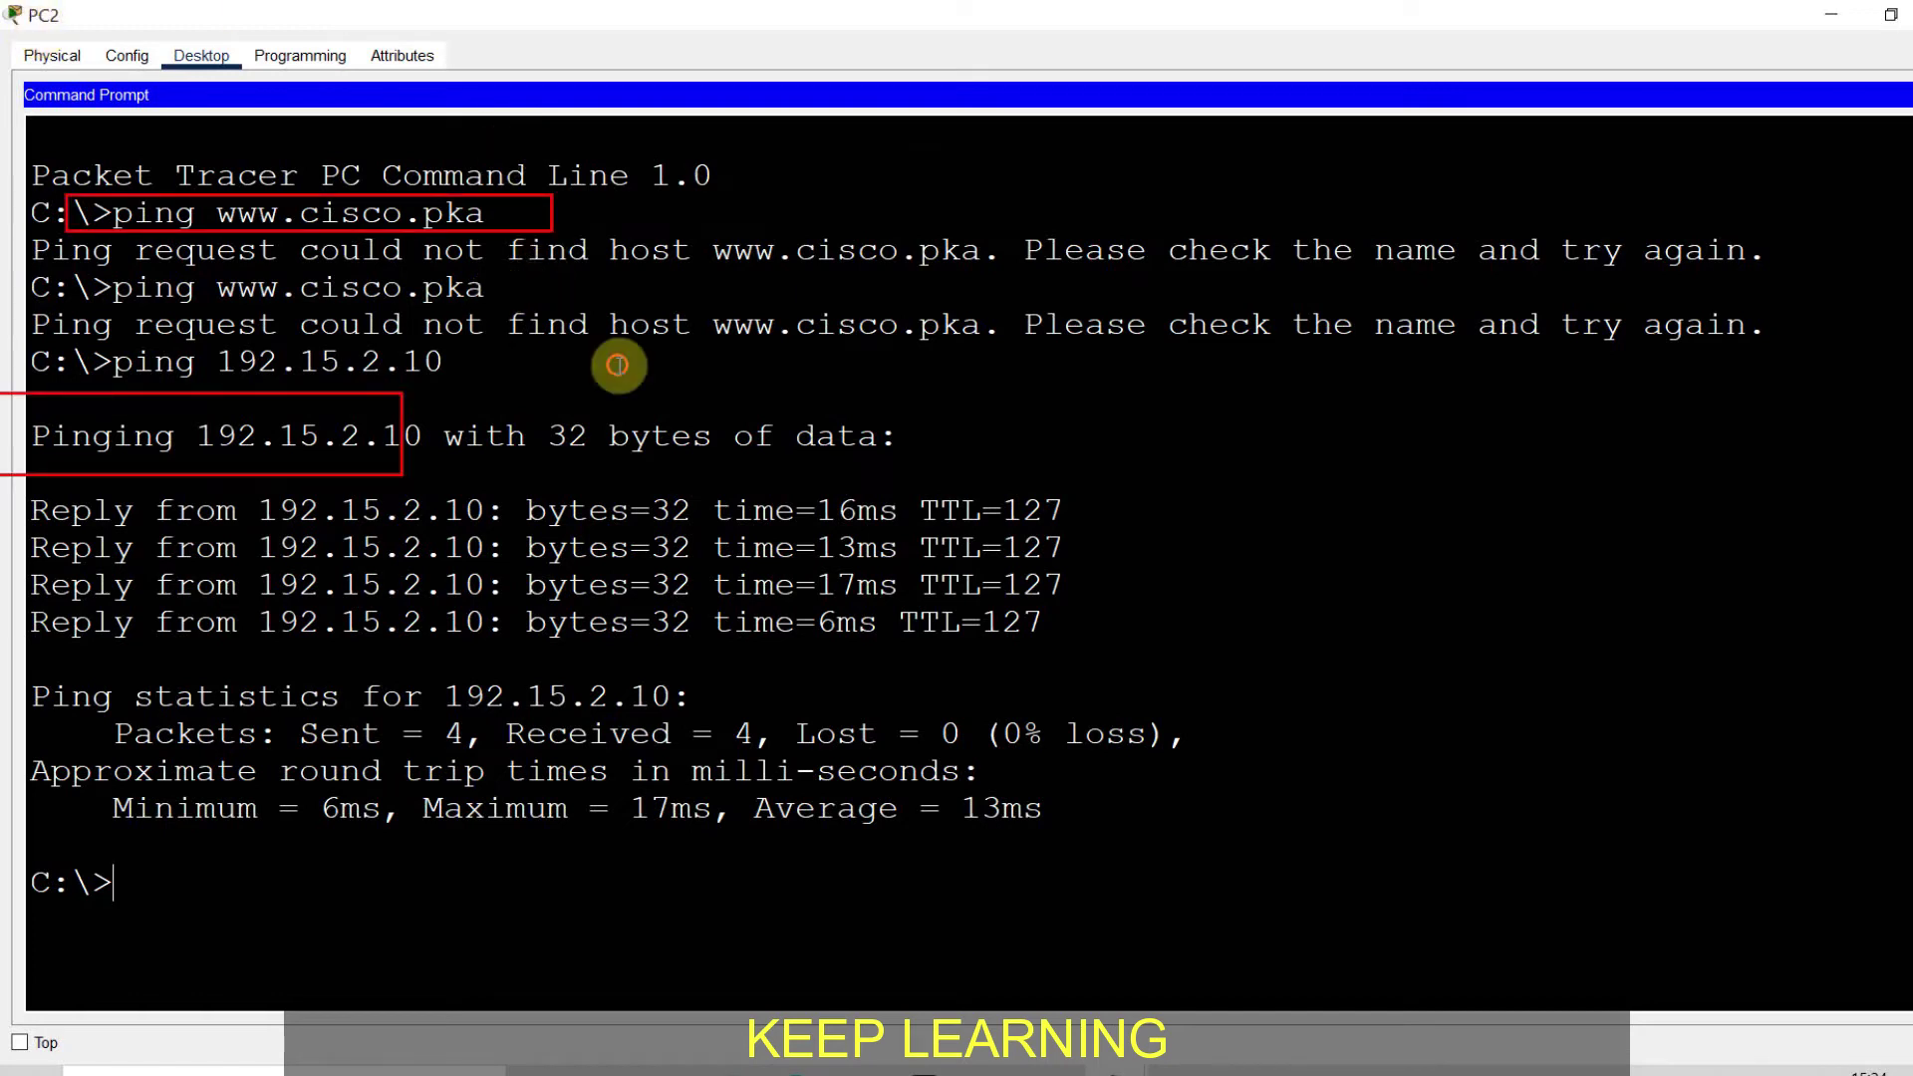
{"action": "double_click", "coordinate": [299, 289]}
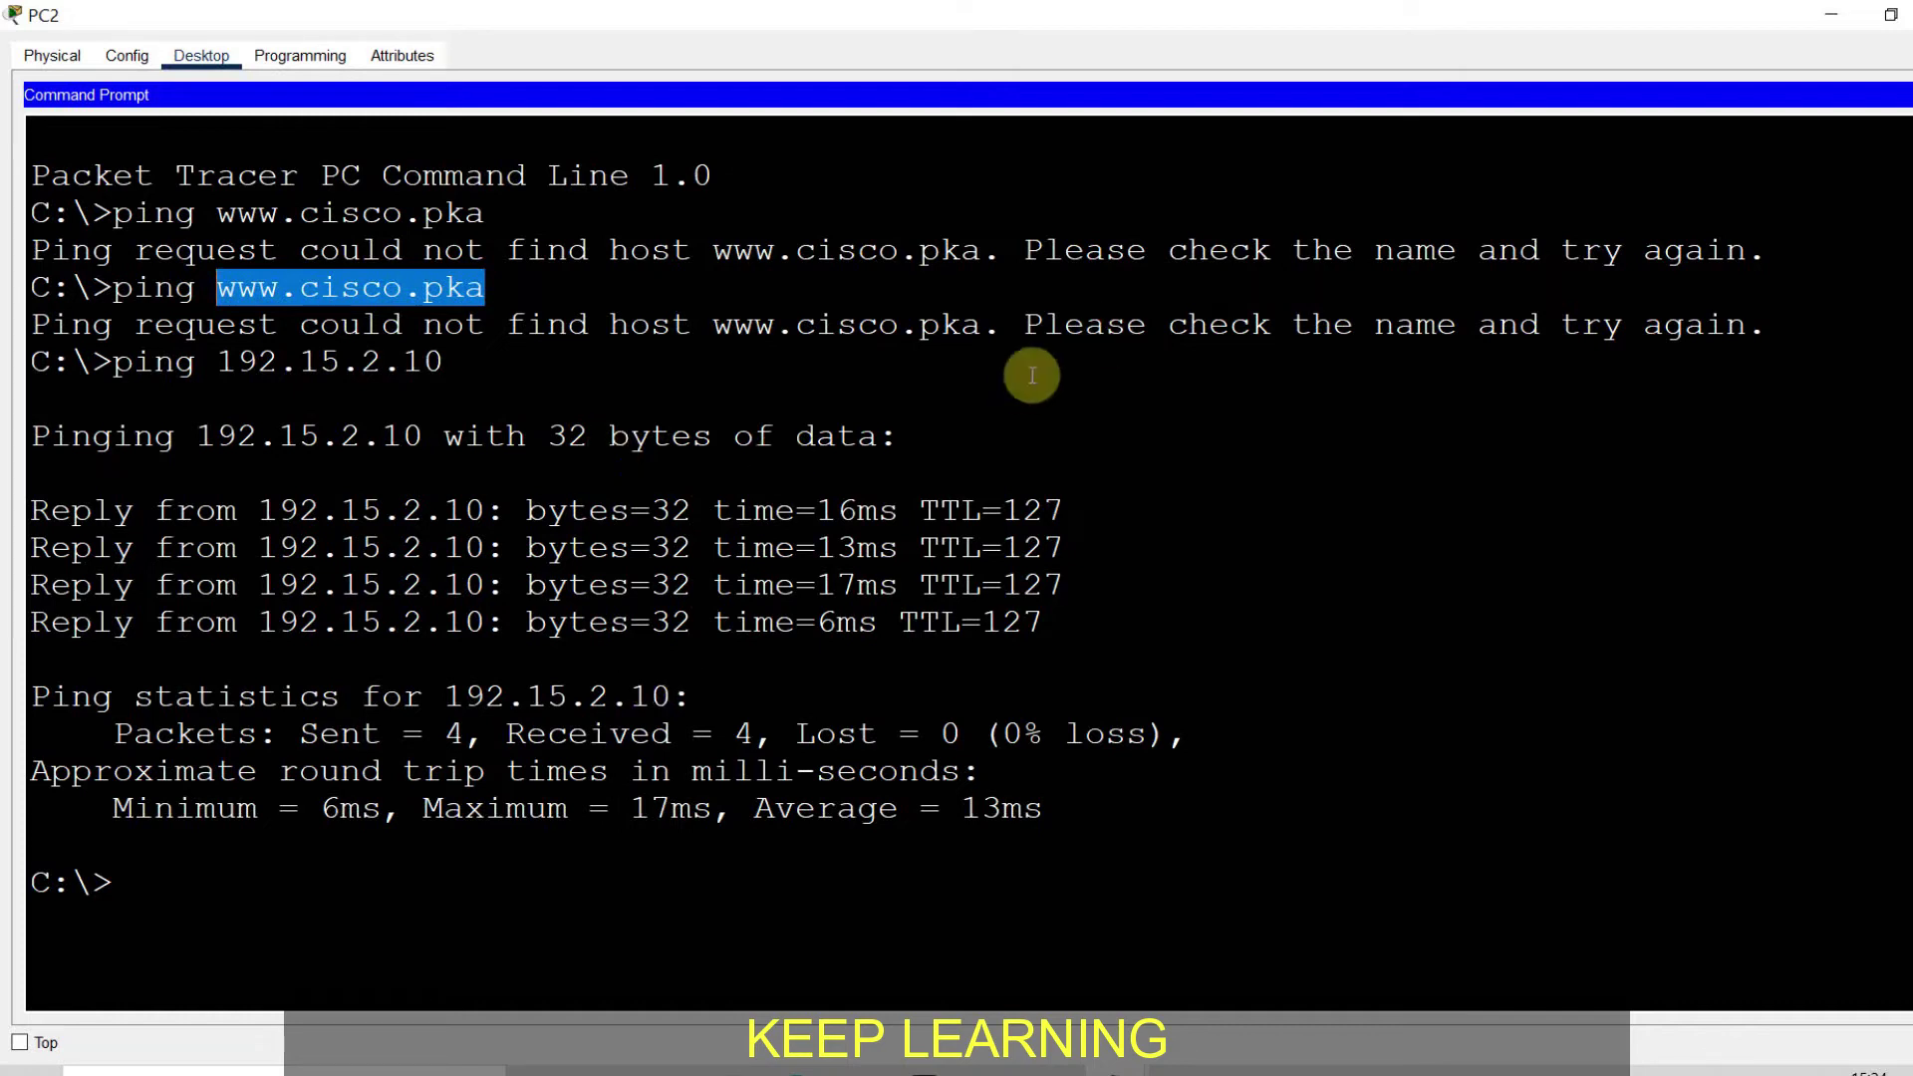
{"action": "left_click", "coordinate": [1831, 14]}
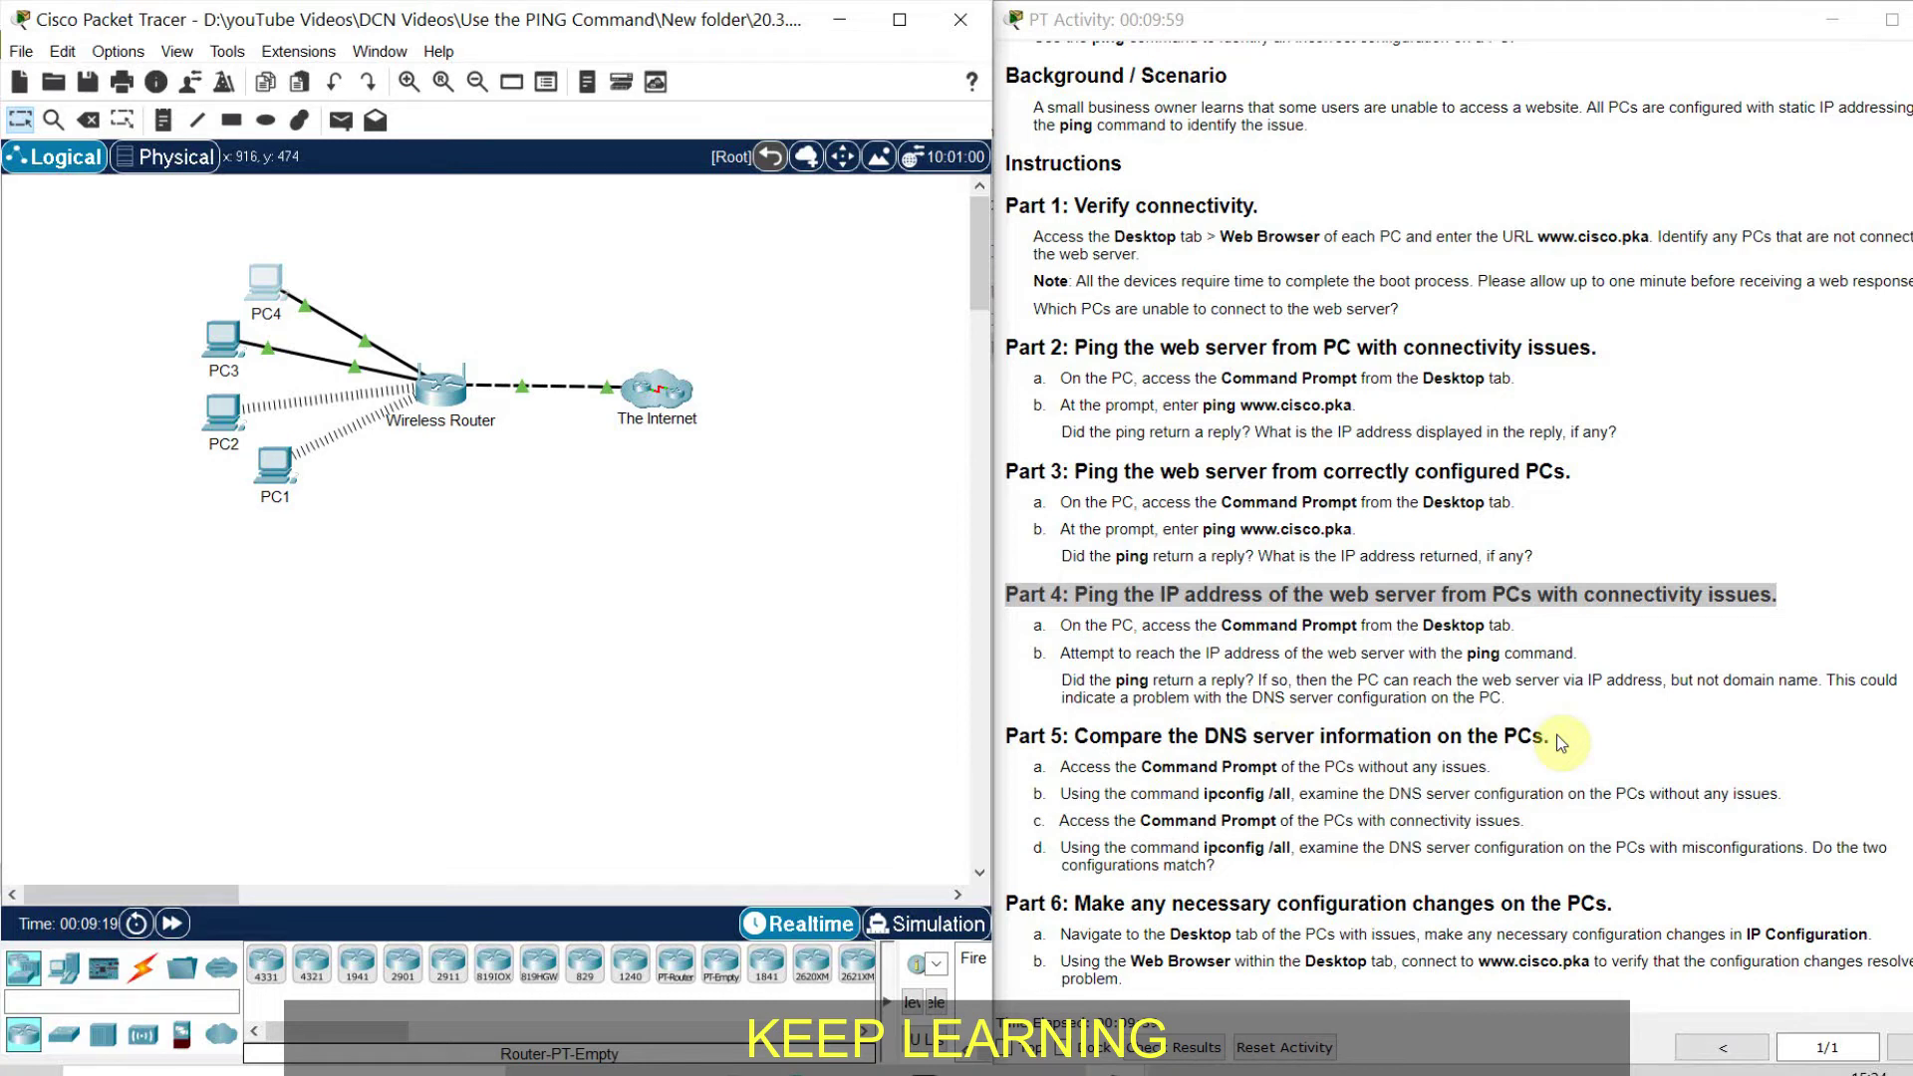
Highlight the Part 5 heading and run ipconfig /all in PC4's Command Prompt to display its DNS server configuration.
{"action": "left_click_drag", "start_coordinate": [1556, 735], "coordinate": [1058, 736]}
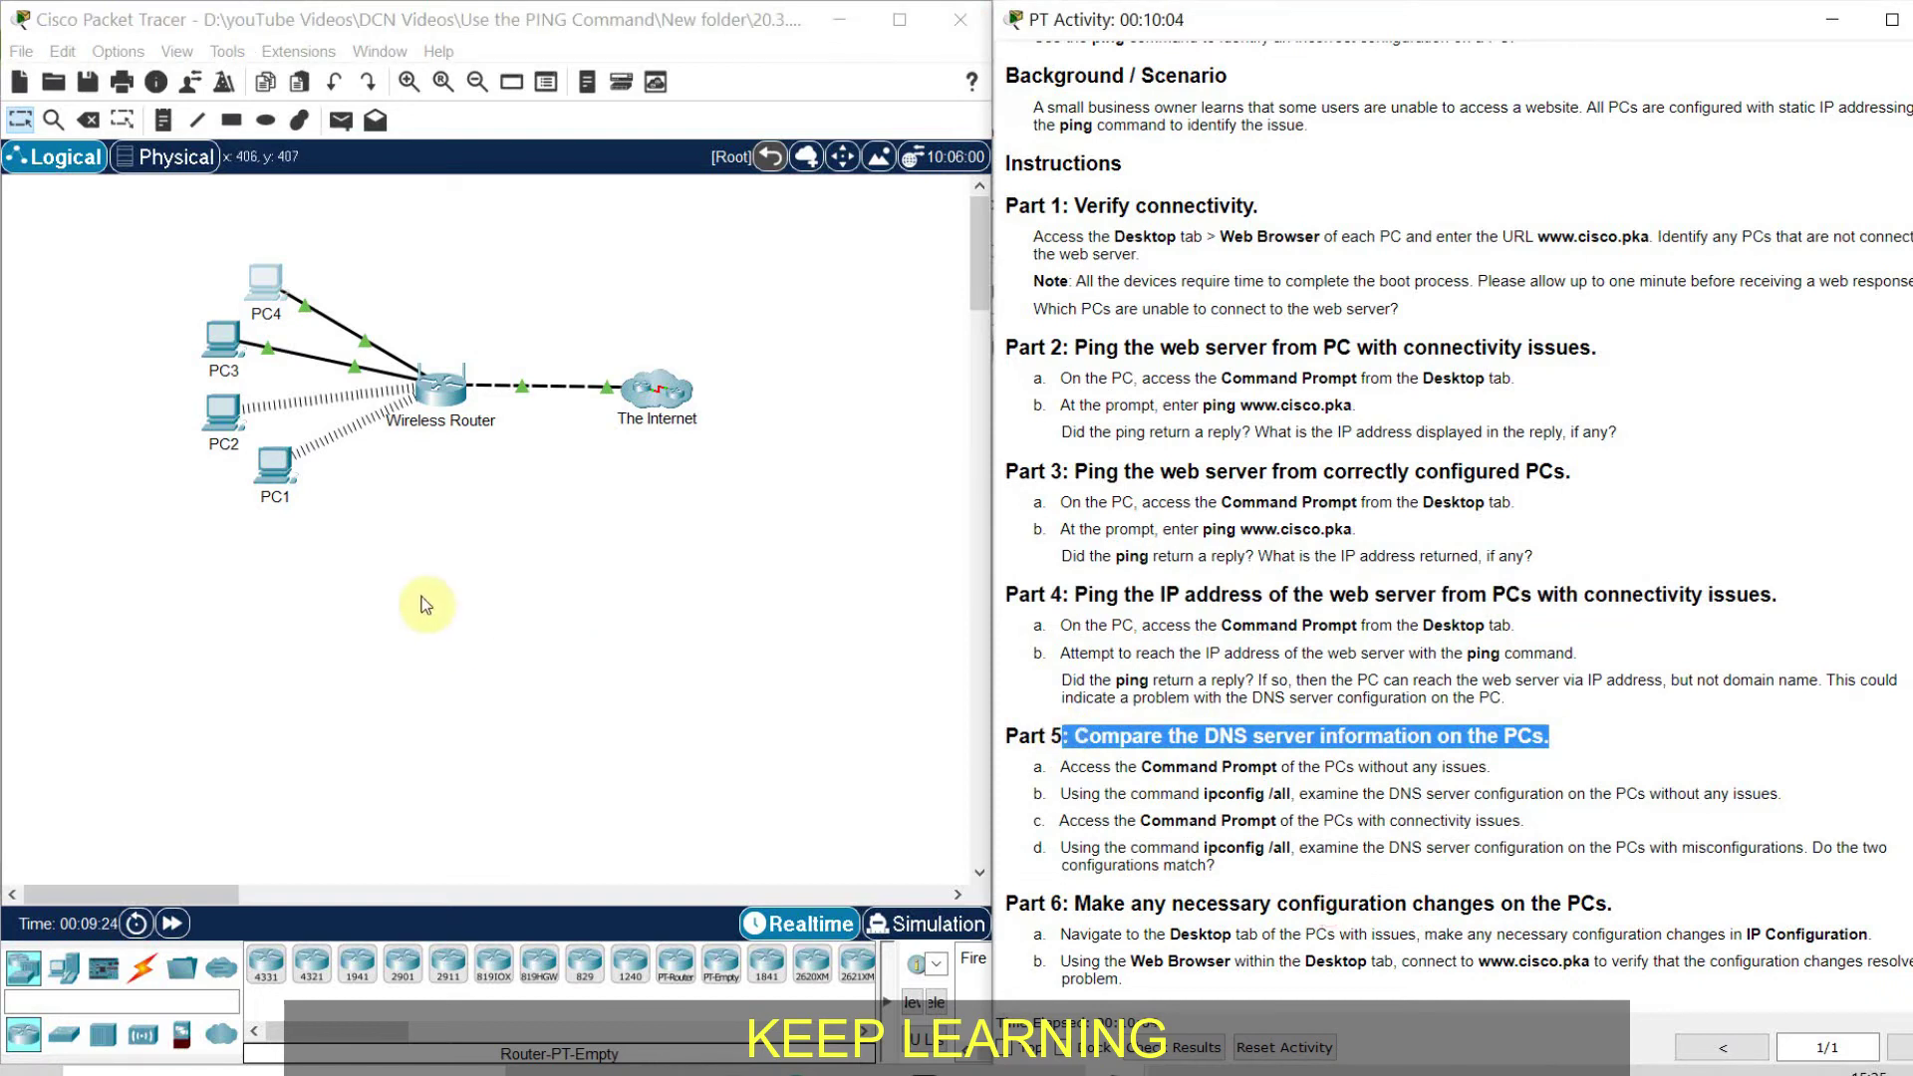
{"action": "left_click", "coordinate": [265, 287]}
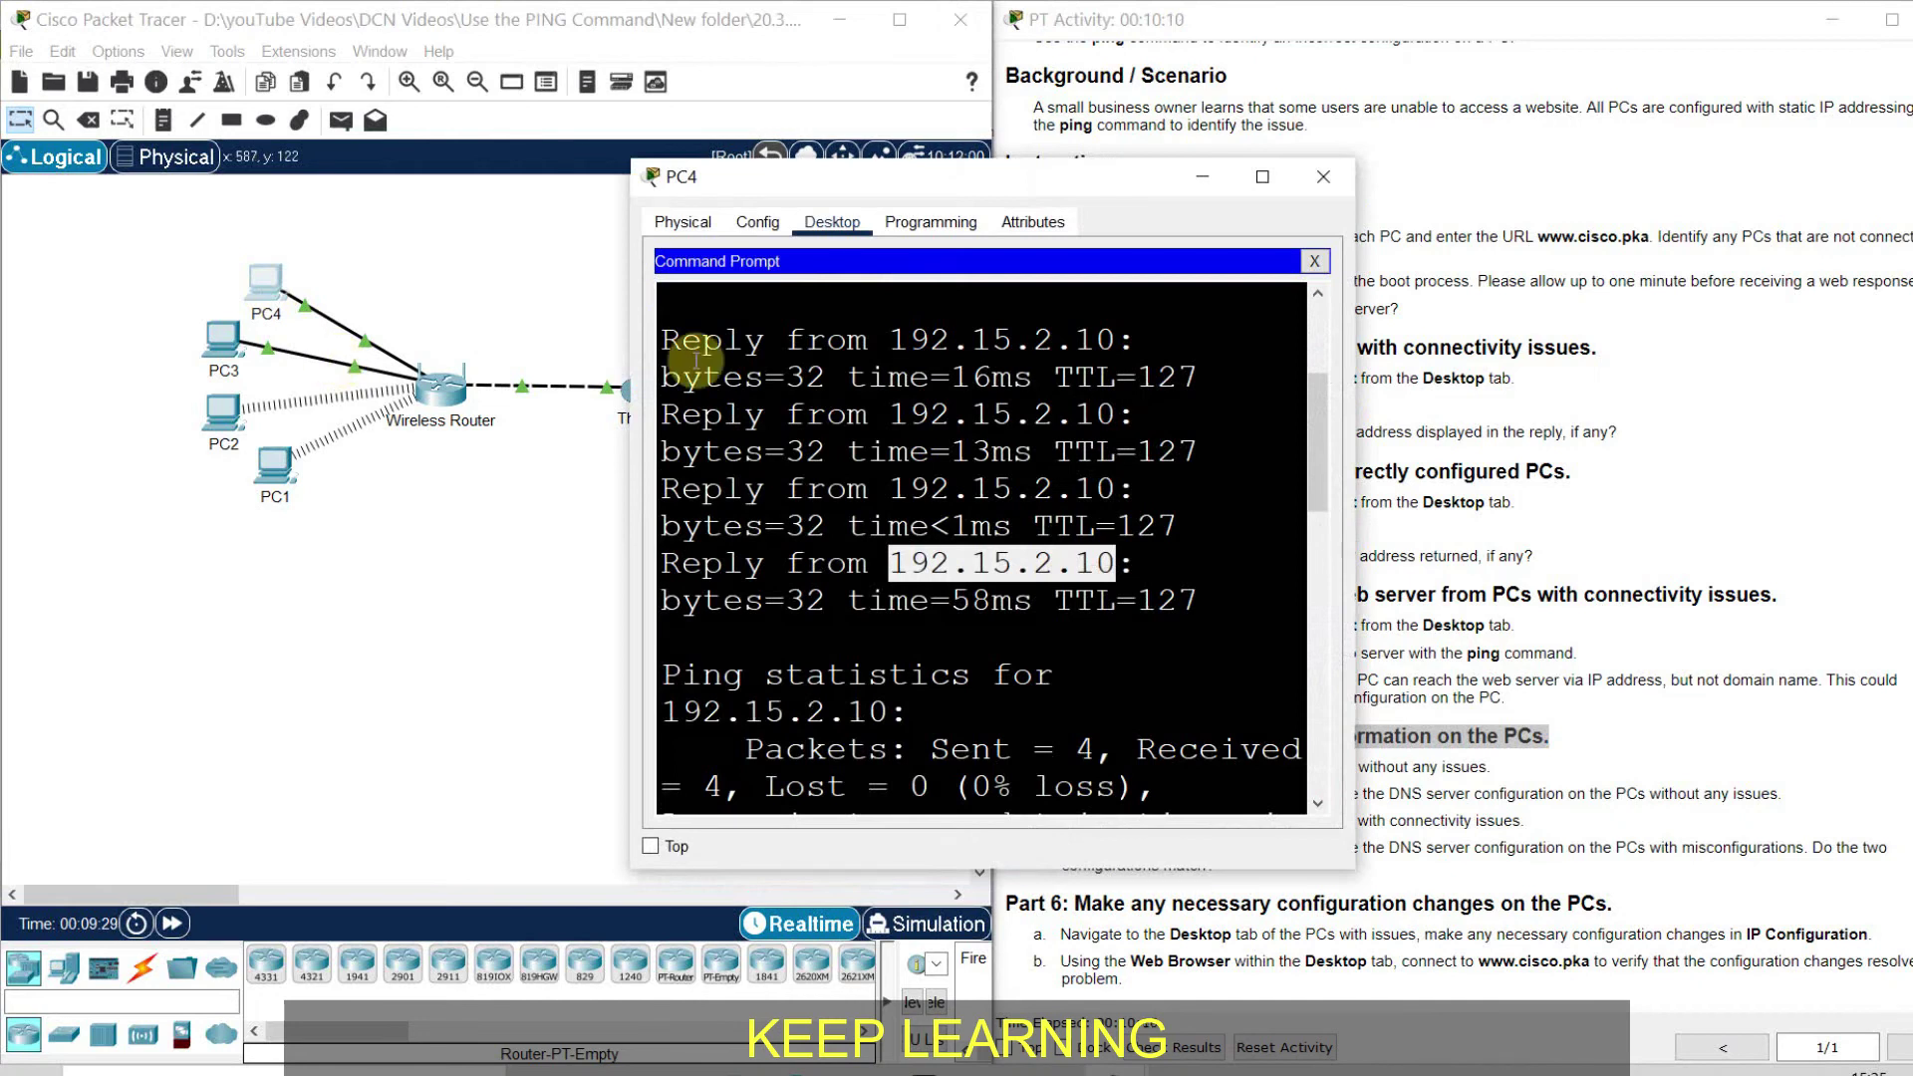
{"action": "key", "text": "super+Left"}
{"action": "left_click", "coordinate": [607, 914]}
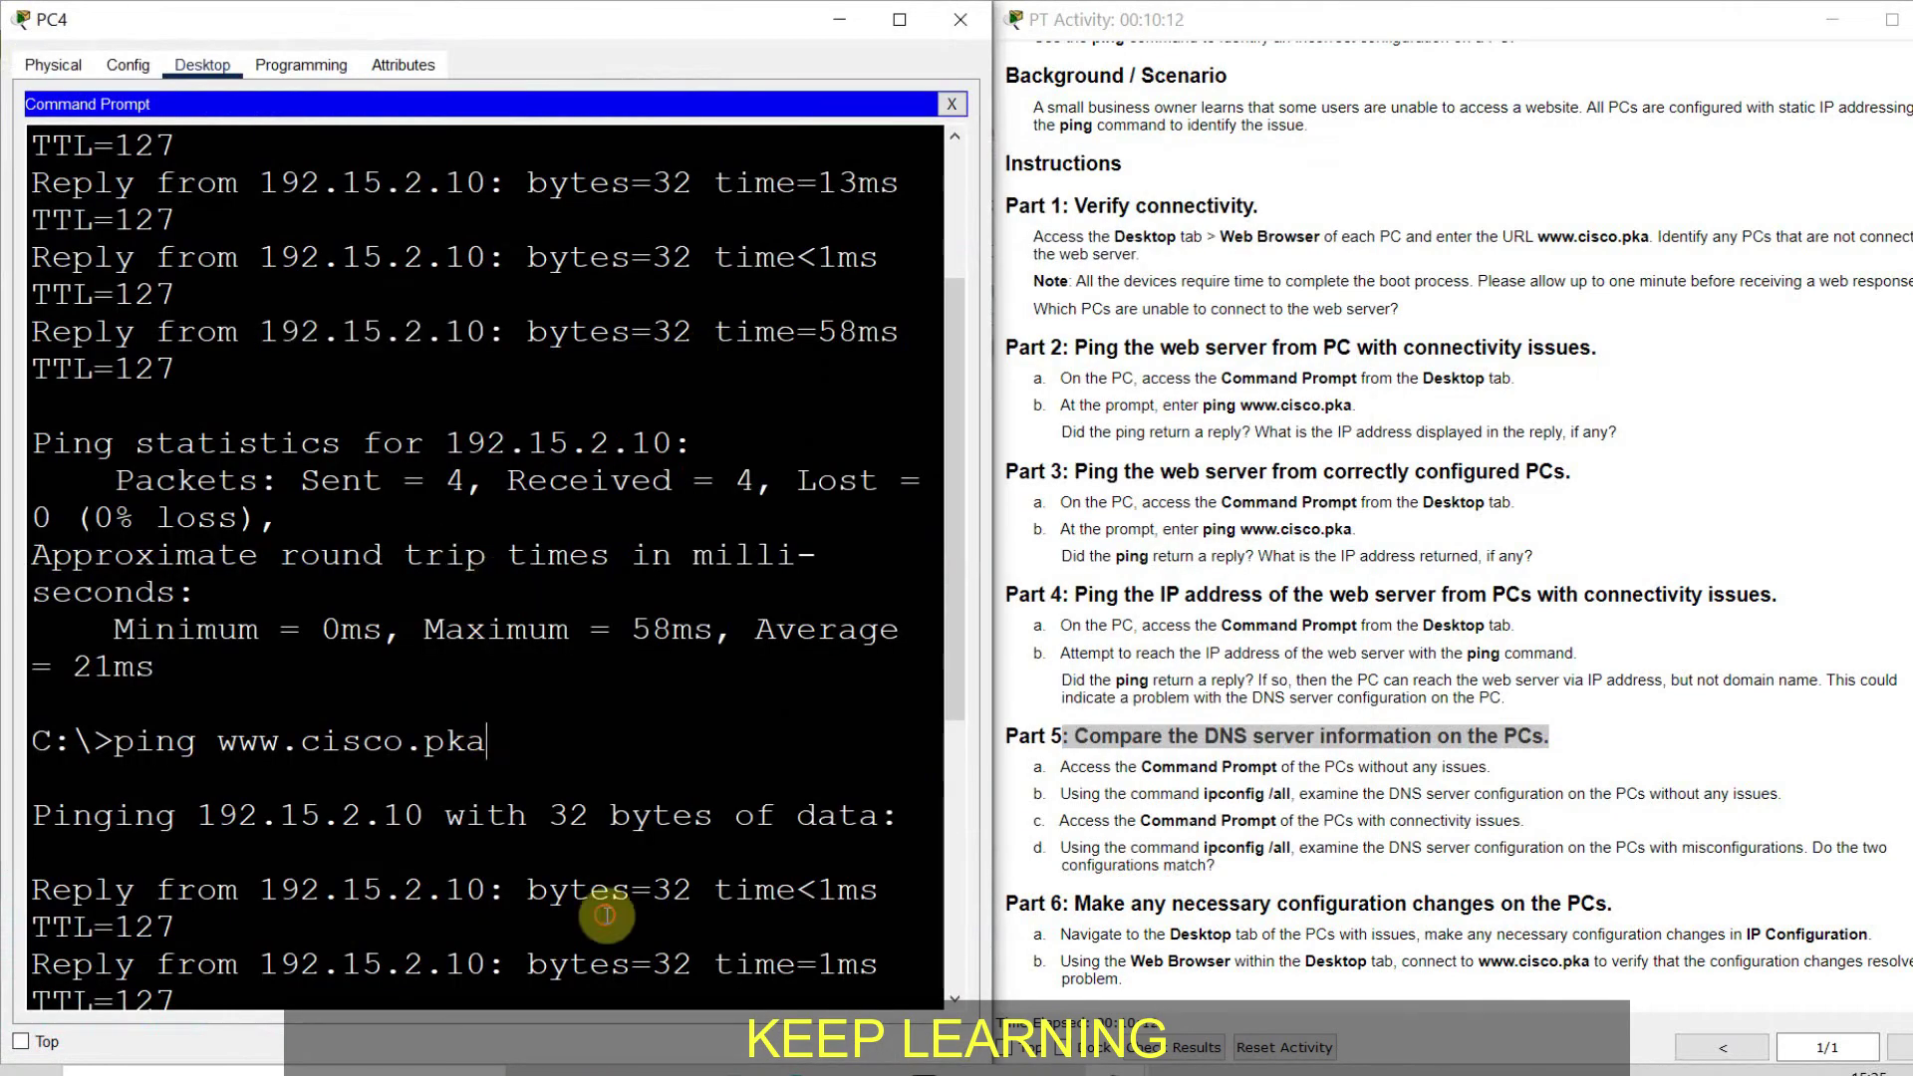
{"action": "left_click", "coordinate": [899, 19]}
{"action": "type", "text": "ipco"}
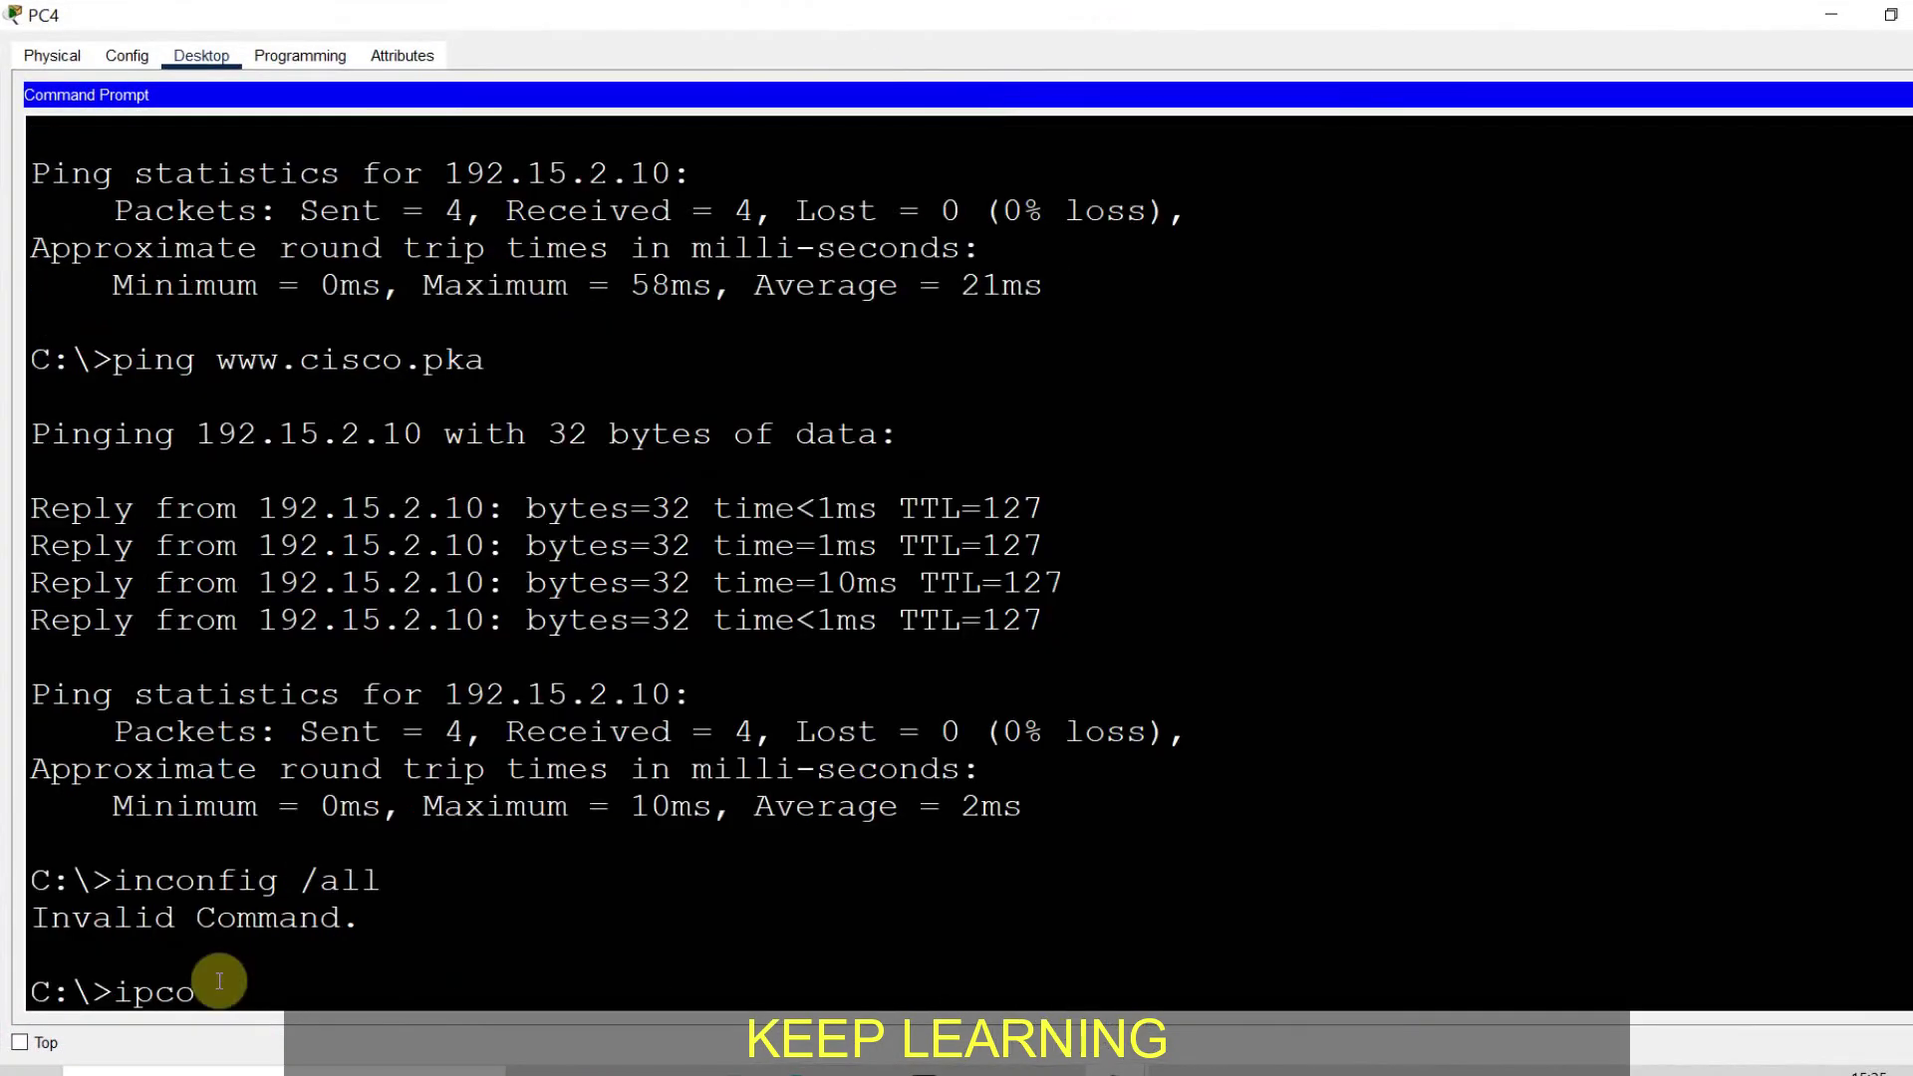
{"action": "type", "text": "nfig /all"}
{"action": "key", "text": "Return"}
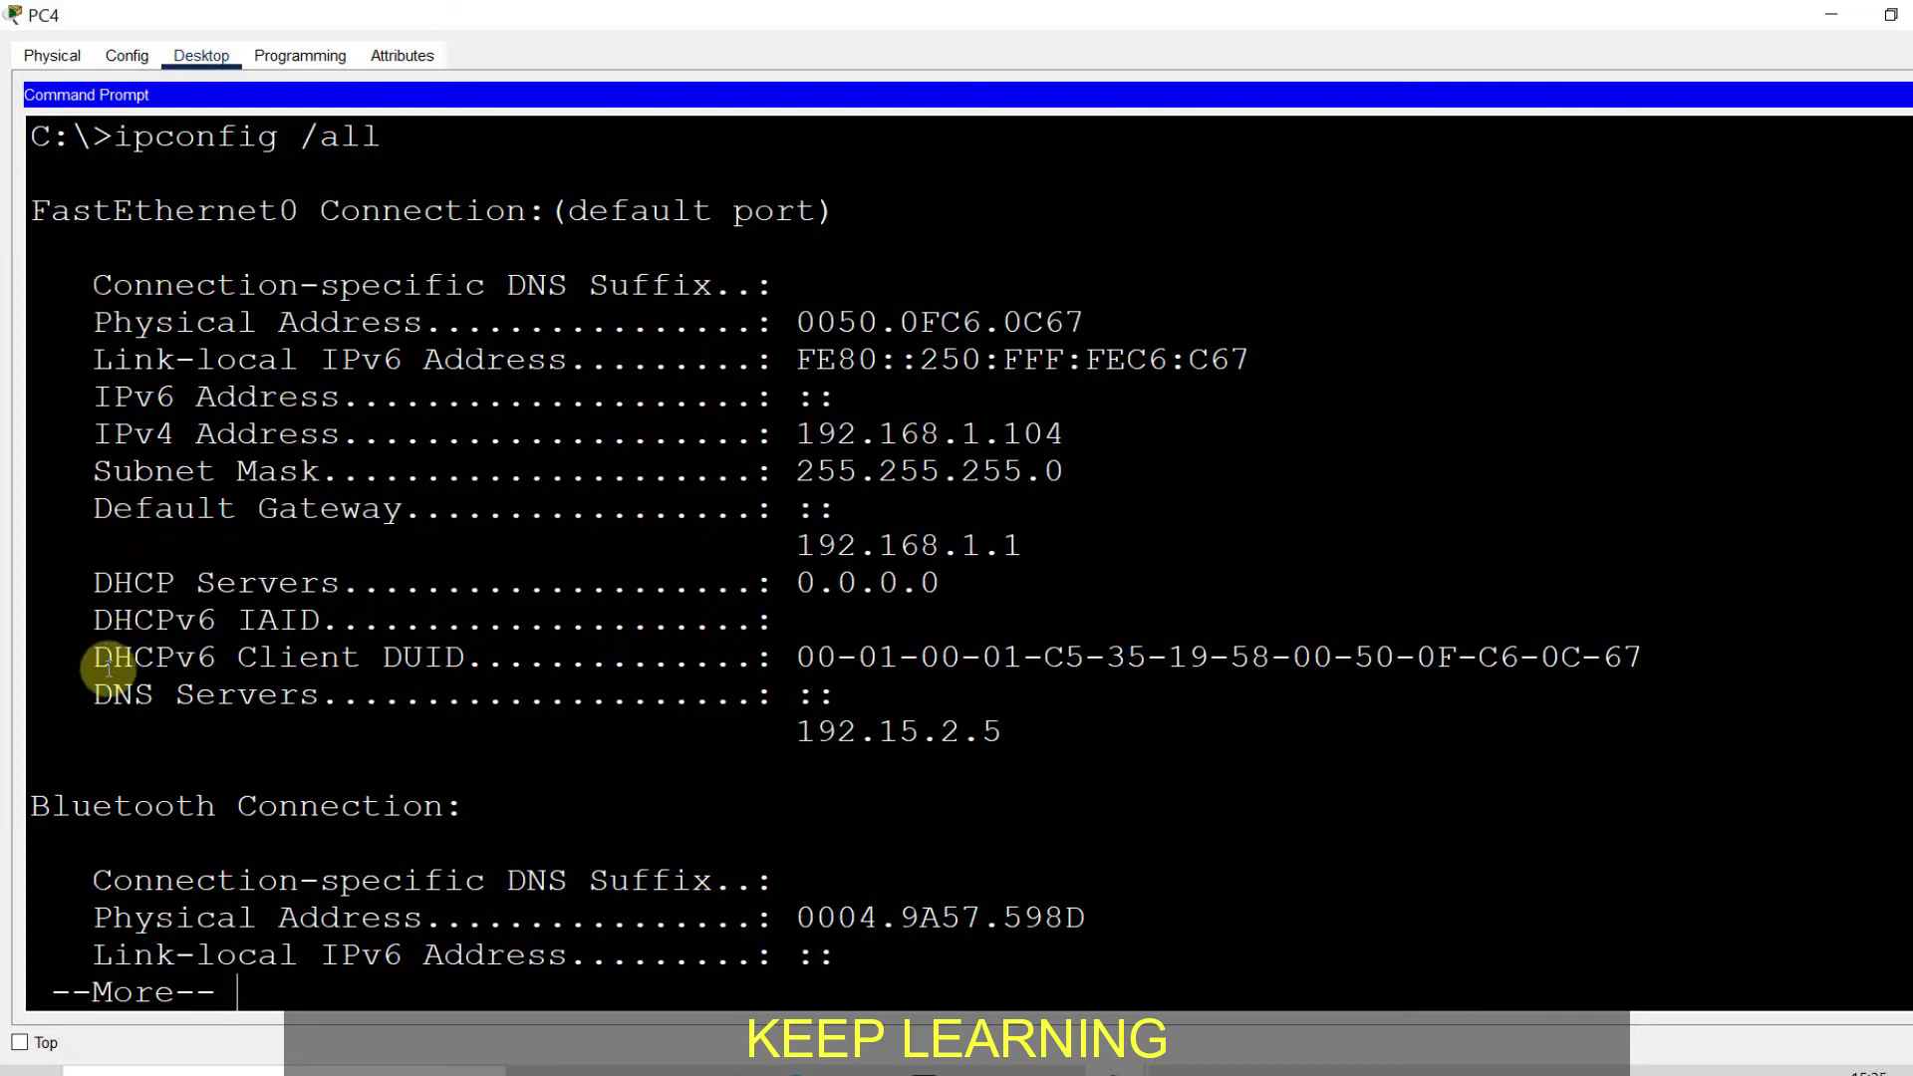
Highlight the DNS server entry in PC4's ipconfig output and arrange the PC4 and PC2 Command Prompt windows side by side.
{"action": "left_click_drag", "start_coordinate": [93, 694], "coordinate": [1001, 737]}
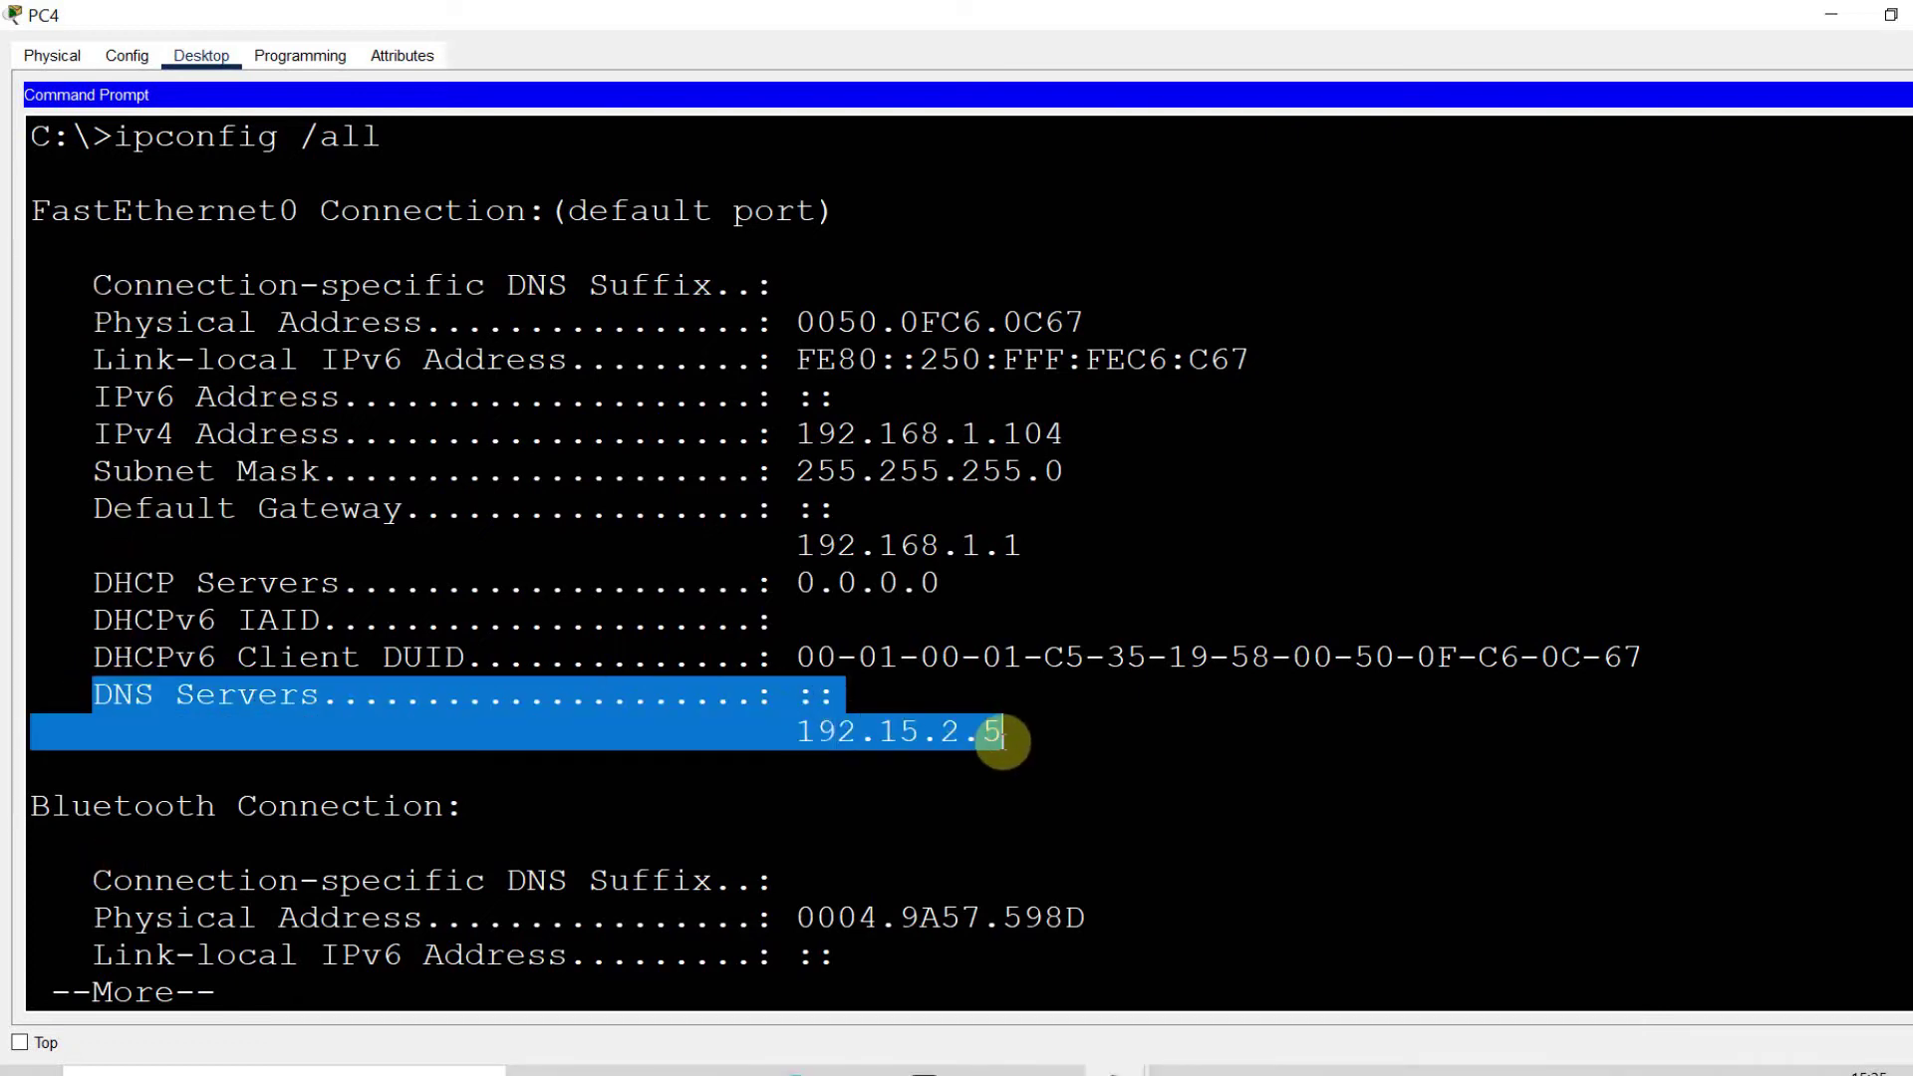
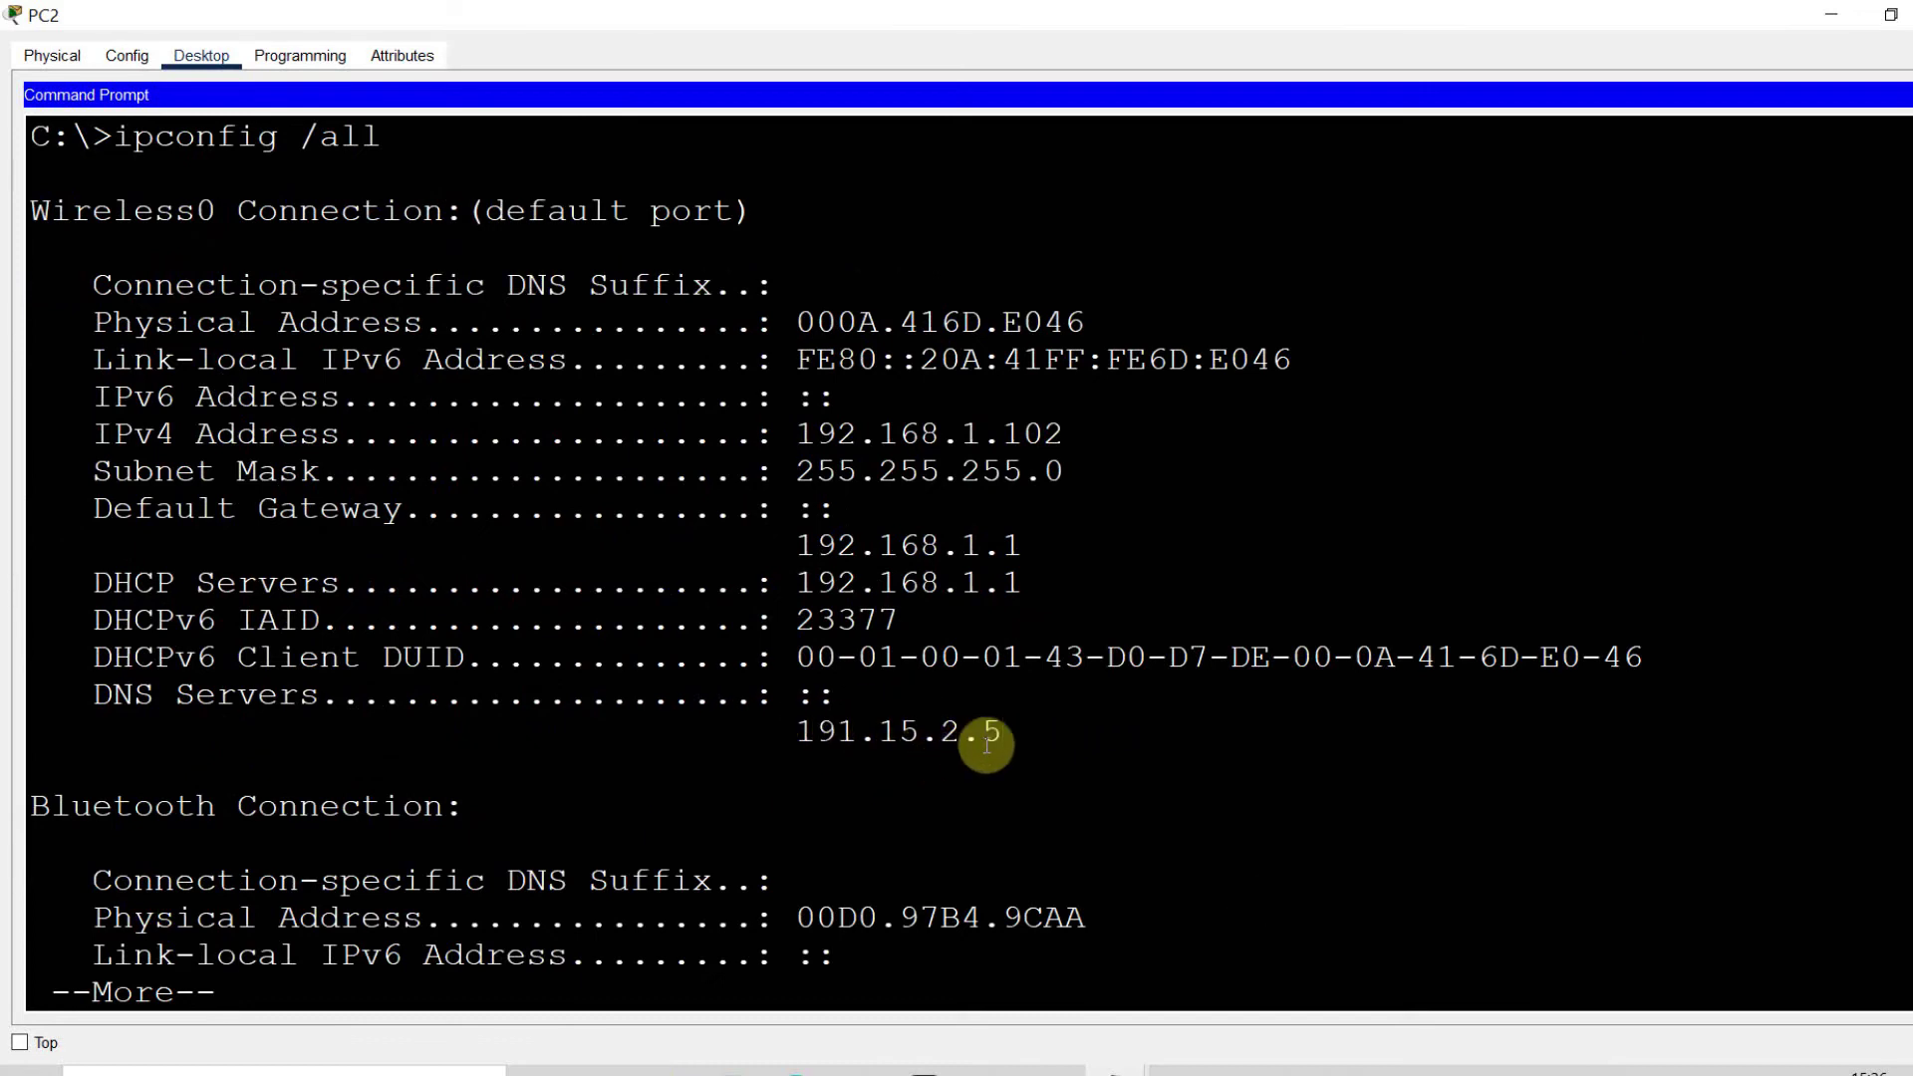
{"action": "key", "text": "super+Right"}
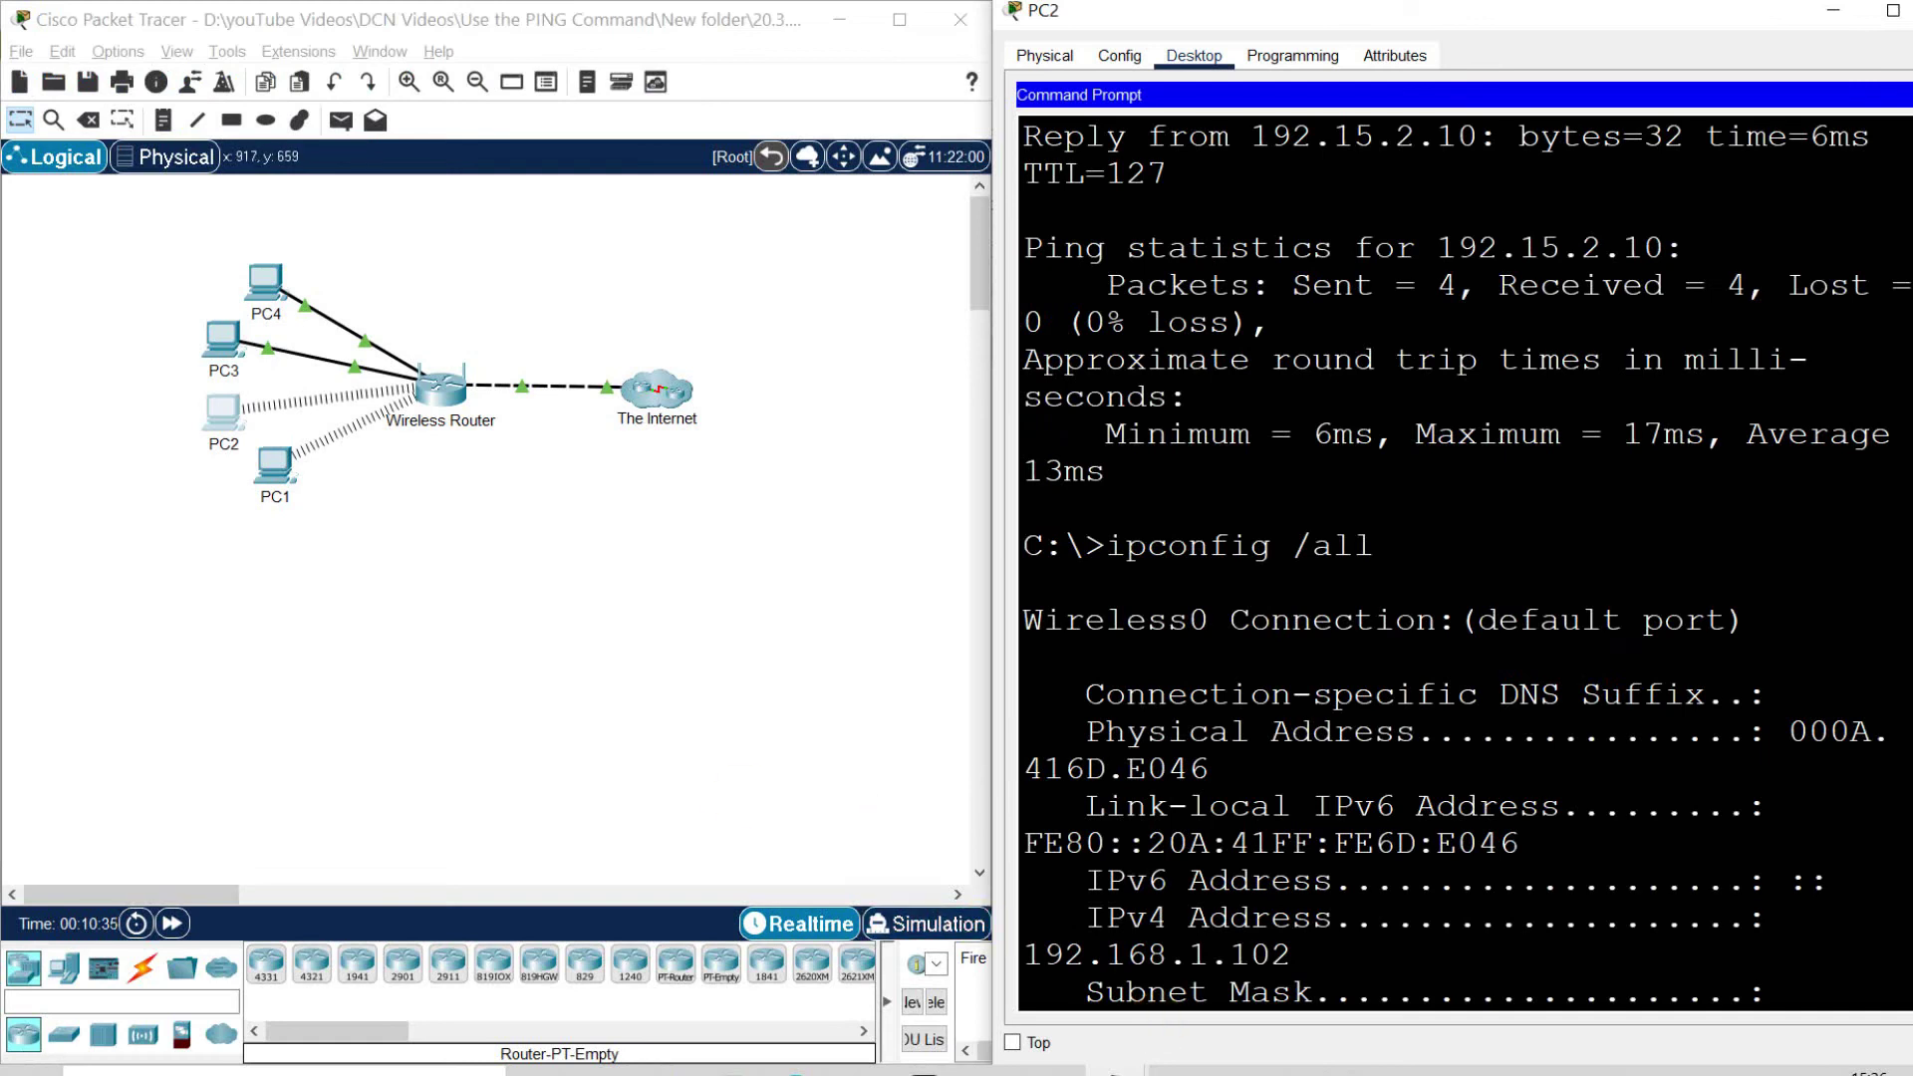
{"action": "mouse_move", "coordinate": [1116, 1068]}
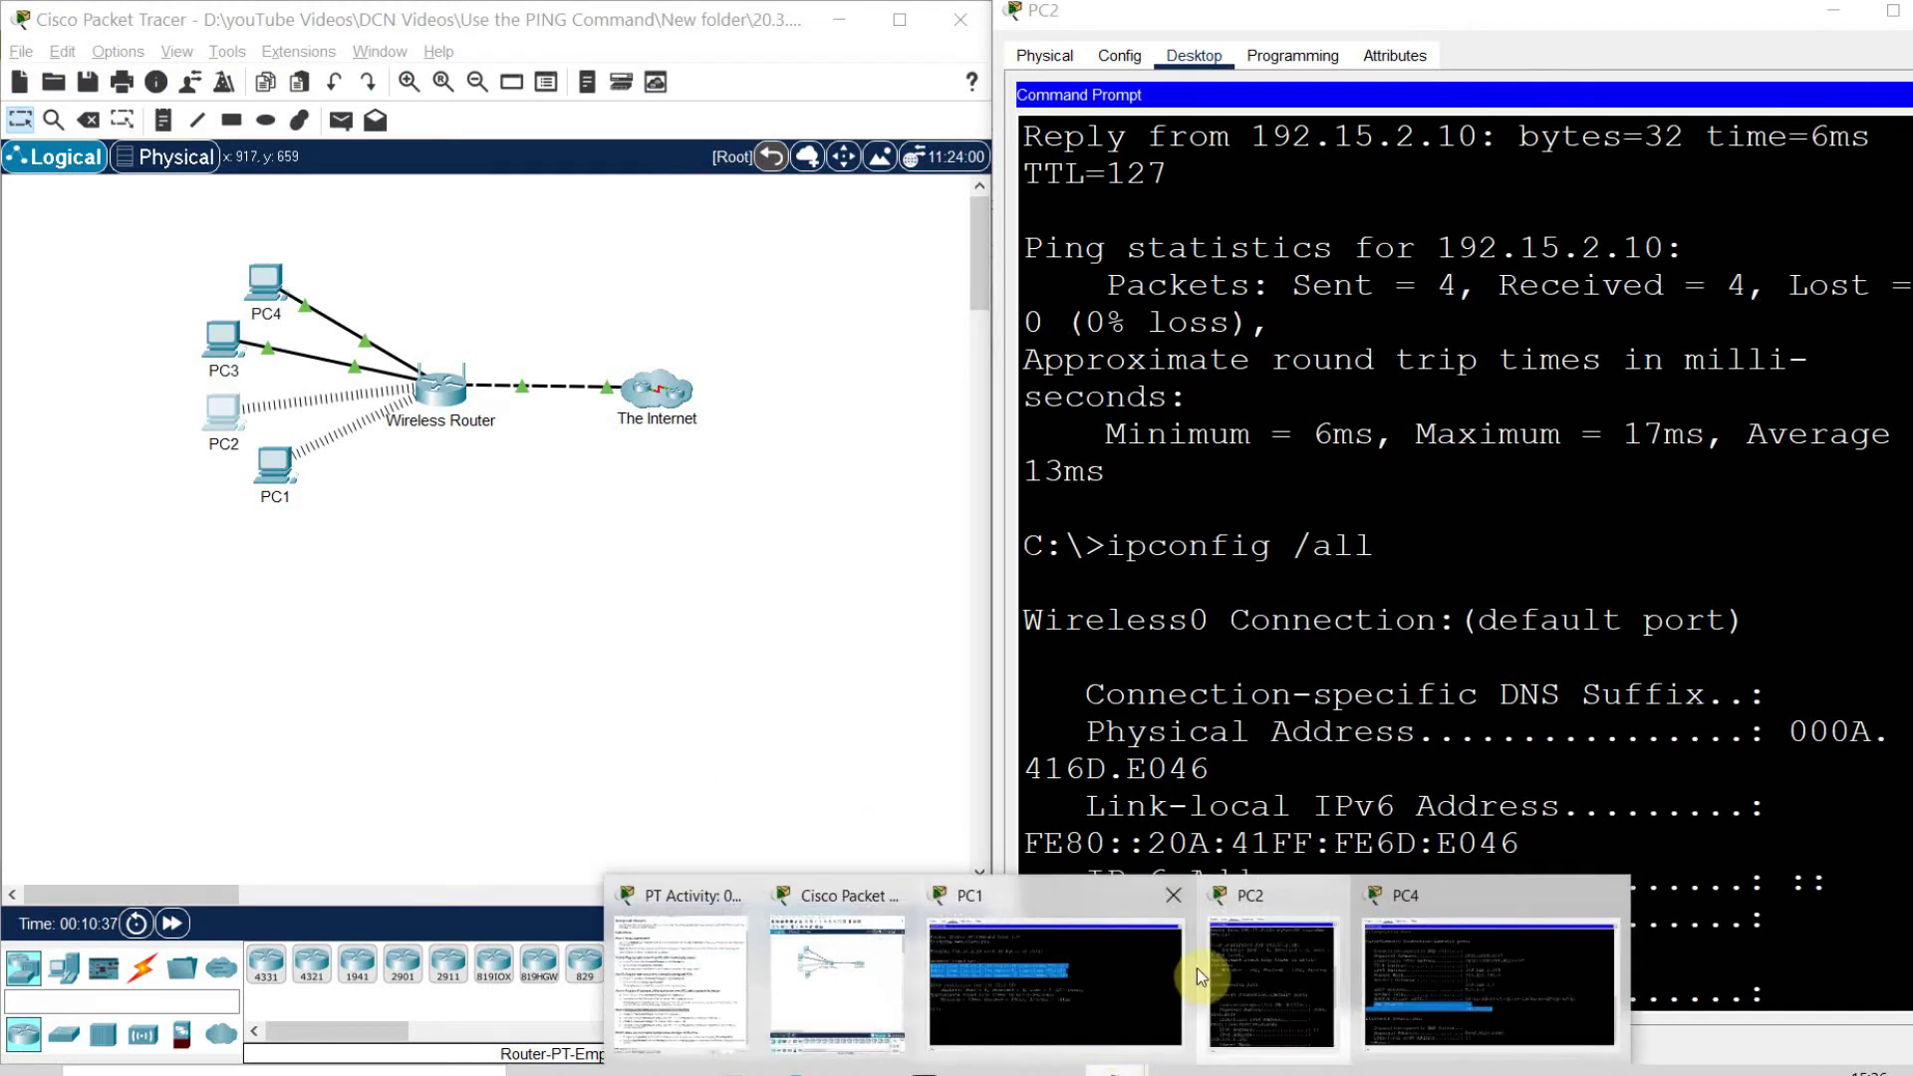
{"action": "left_click", "coordinate": [1489, 981]}
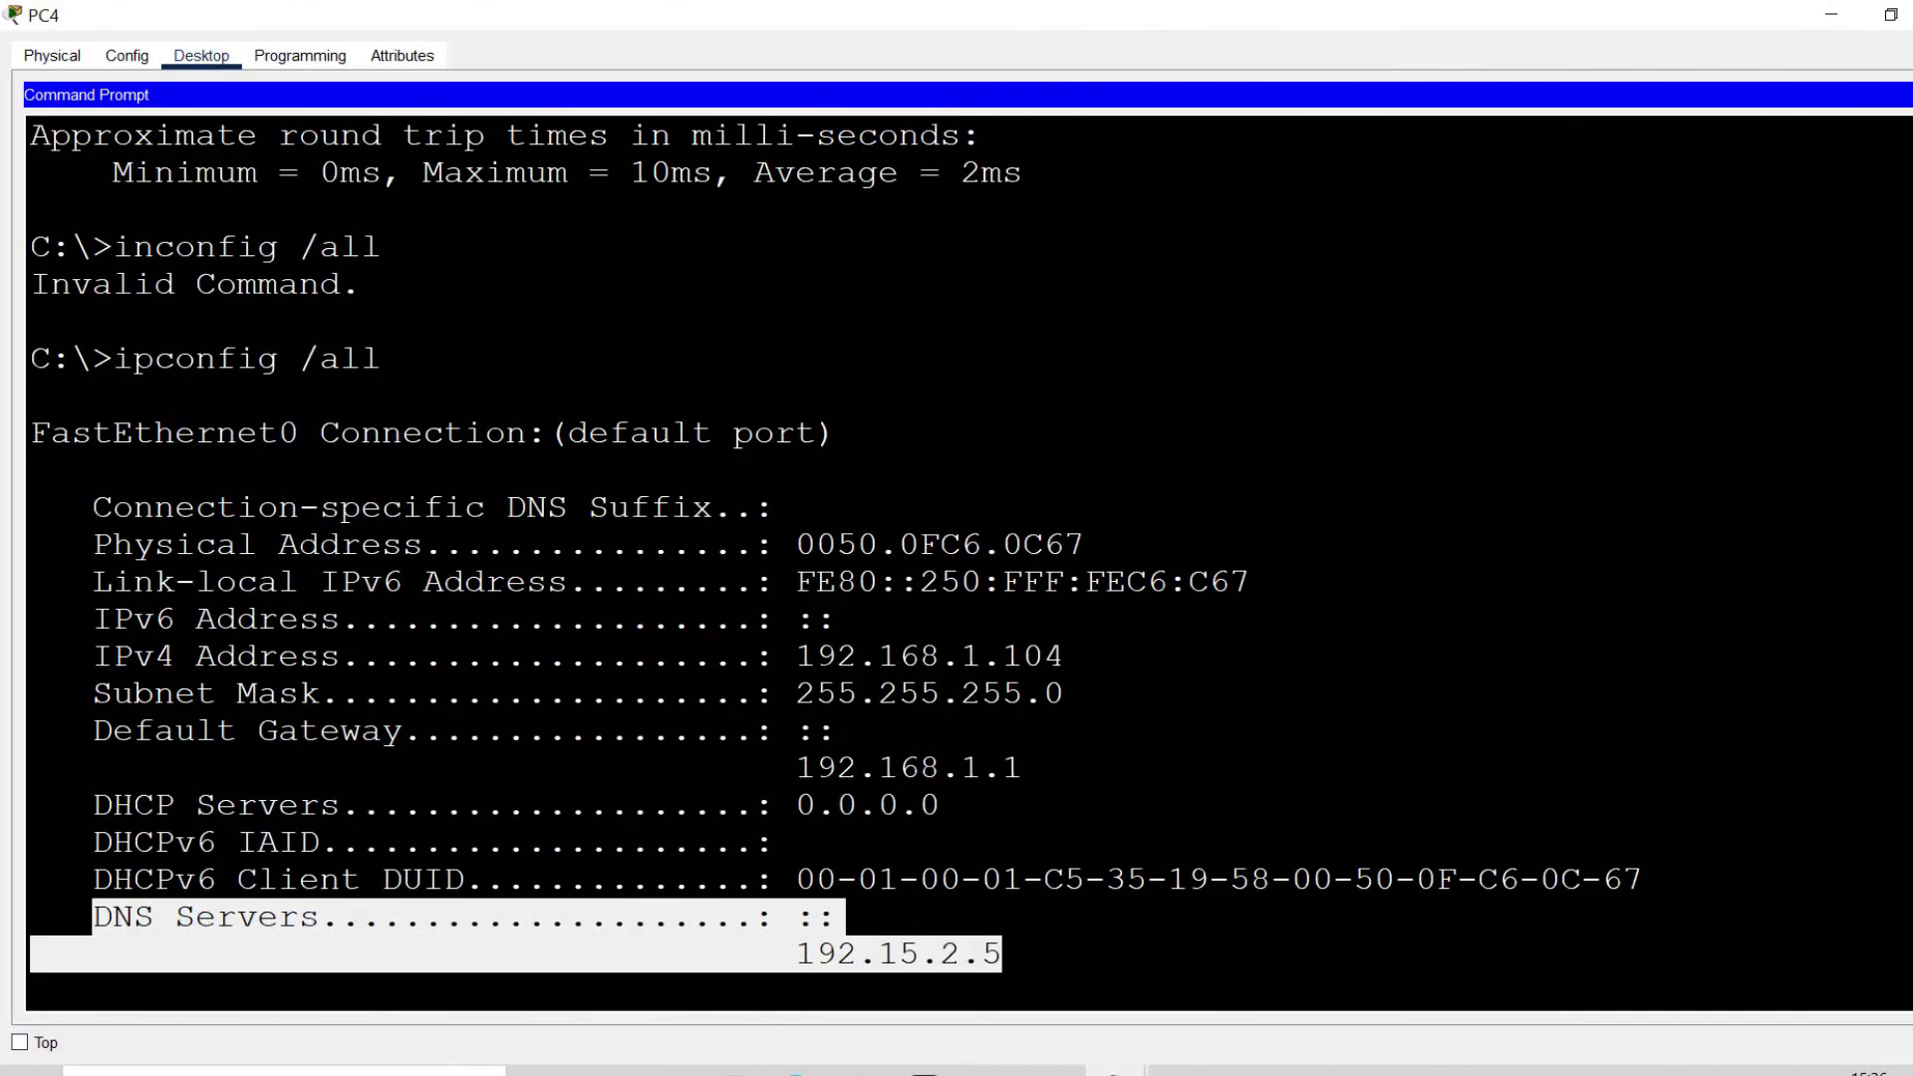
{"action": "key", "text": "super+Left"}
{"action": "scroll", "coordinate": [823, 845], "scroll_direction": "down", "scroll_amount": 5}
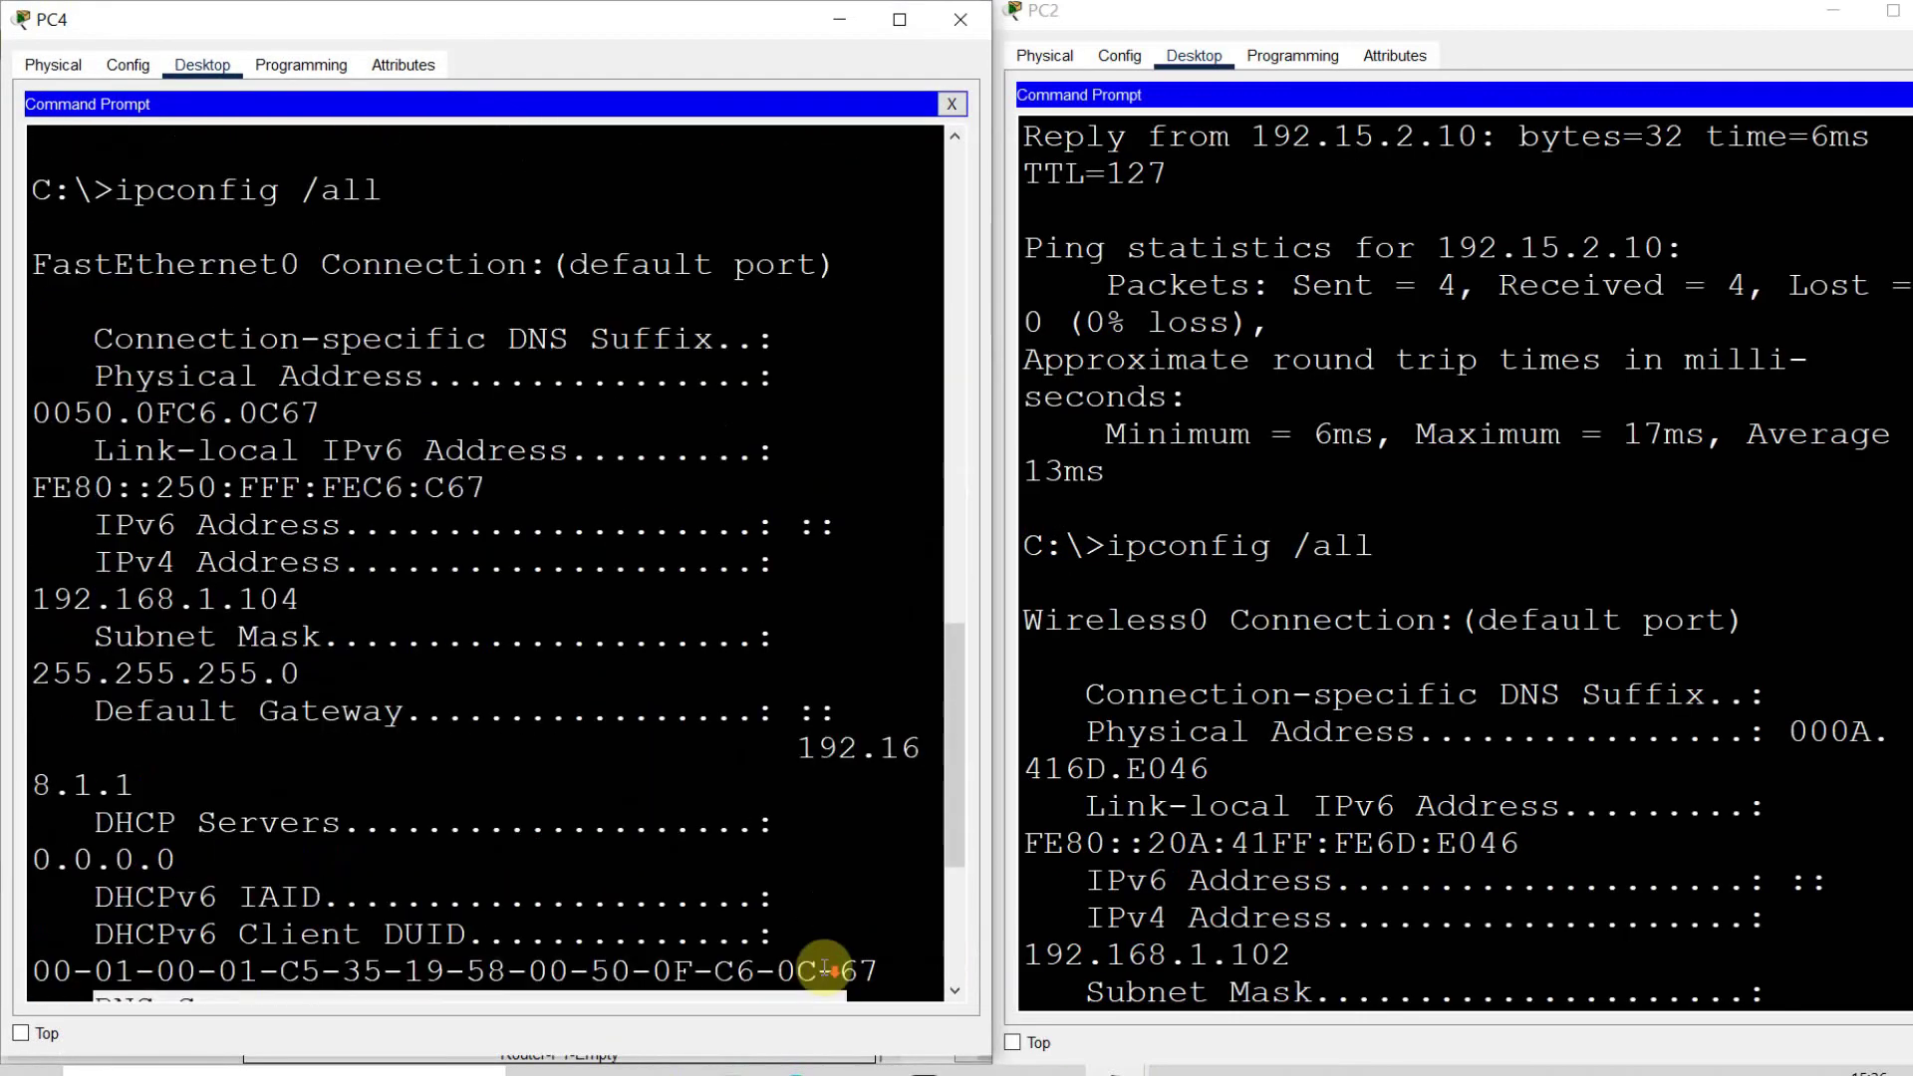
Compare the DNS server entries in the PC2 and PC4 ipconfig outputs, highlighting the IPv4 DNS address in each window.
{"action": "left_click", "coordinate": [1654, 817]}
{"action": "scroll", "coordinate": [1653, 816], "scroll_direction": "down", "scroll_amount": 1}
{"action": "scroll", "coordinate": [1654, 817], "scroll_direction": "down", "scroll_amount": 6}
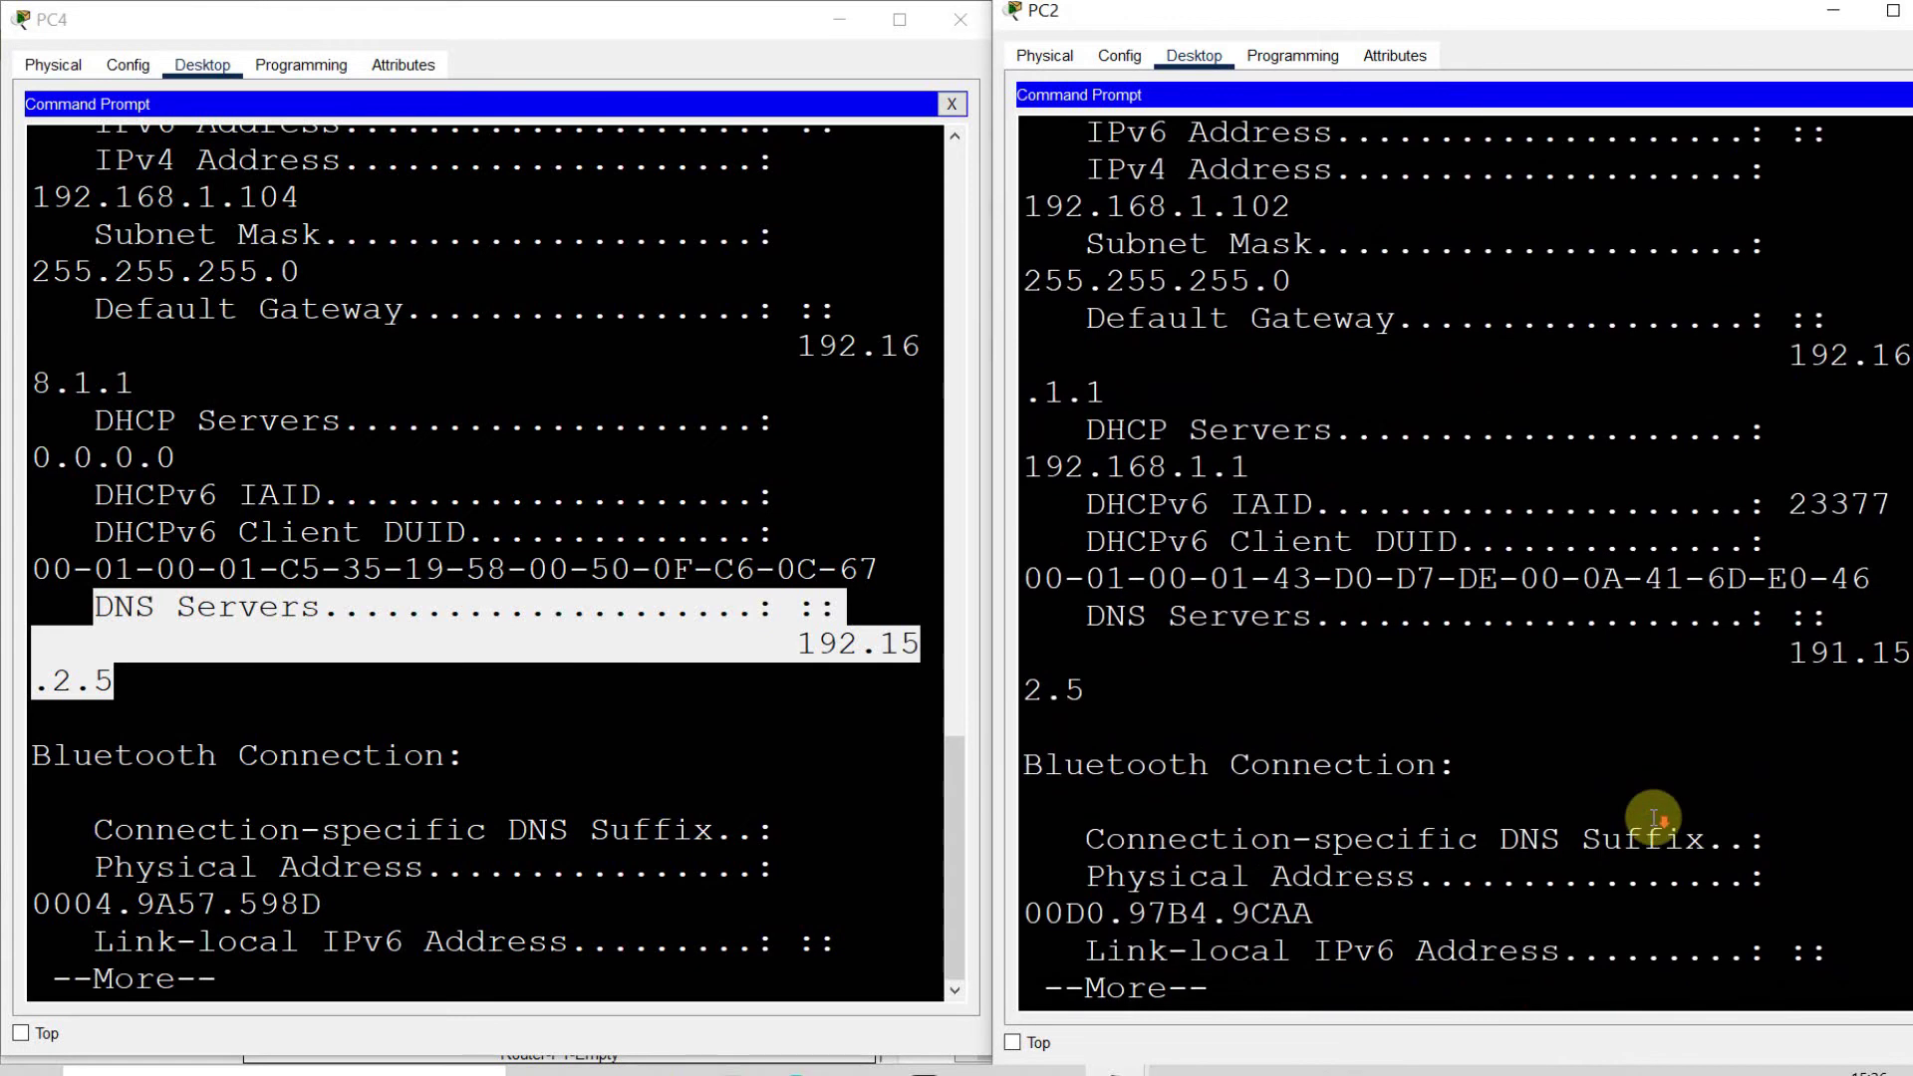
{"action": "scroll", "coordinate": [1349, 717], "scroll_direction": "up", "scroll_amount": 1}
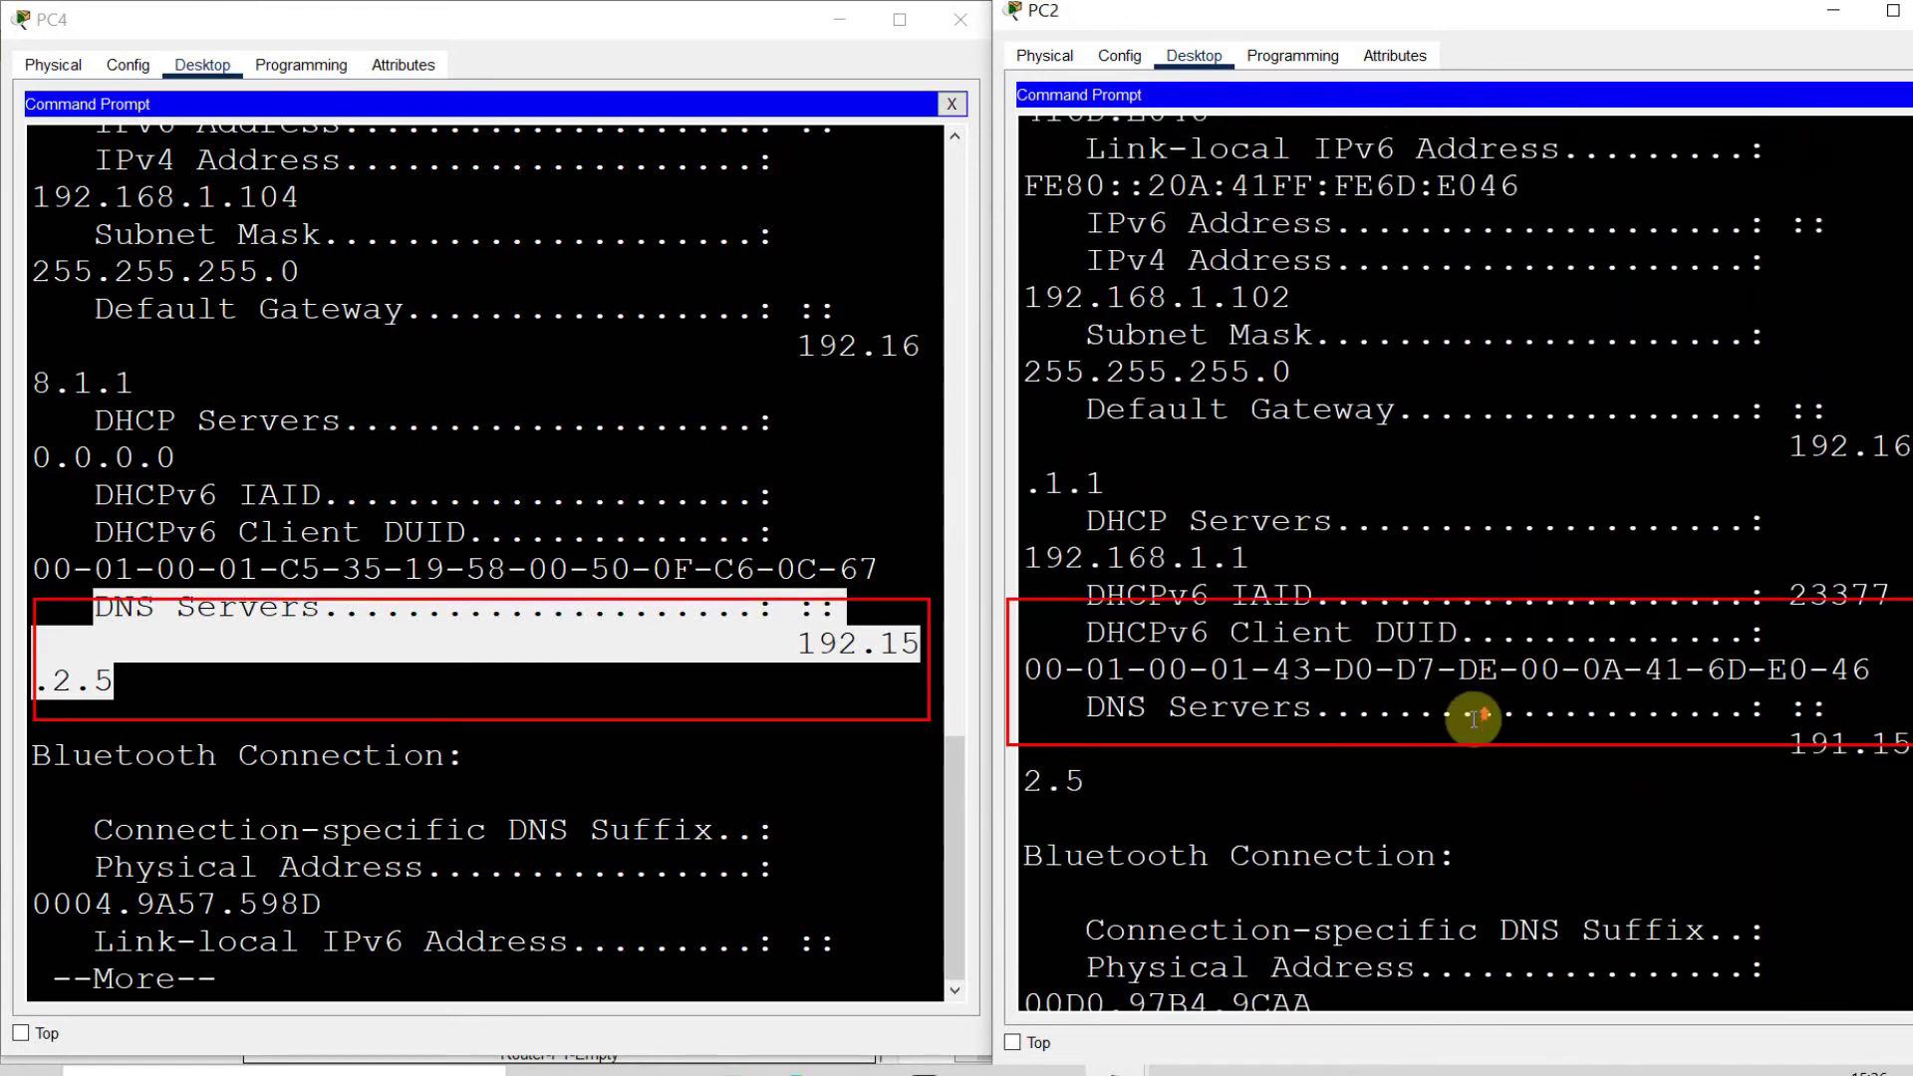
{"action": "left_click_drag", "start_coordinate": [1808, 748], "coordinate": [1911, 748]}
{"action": "scroll", "coordinate": [1893, 748], "scroll_direction": "down", "scroll_amount": 2}
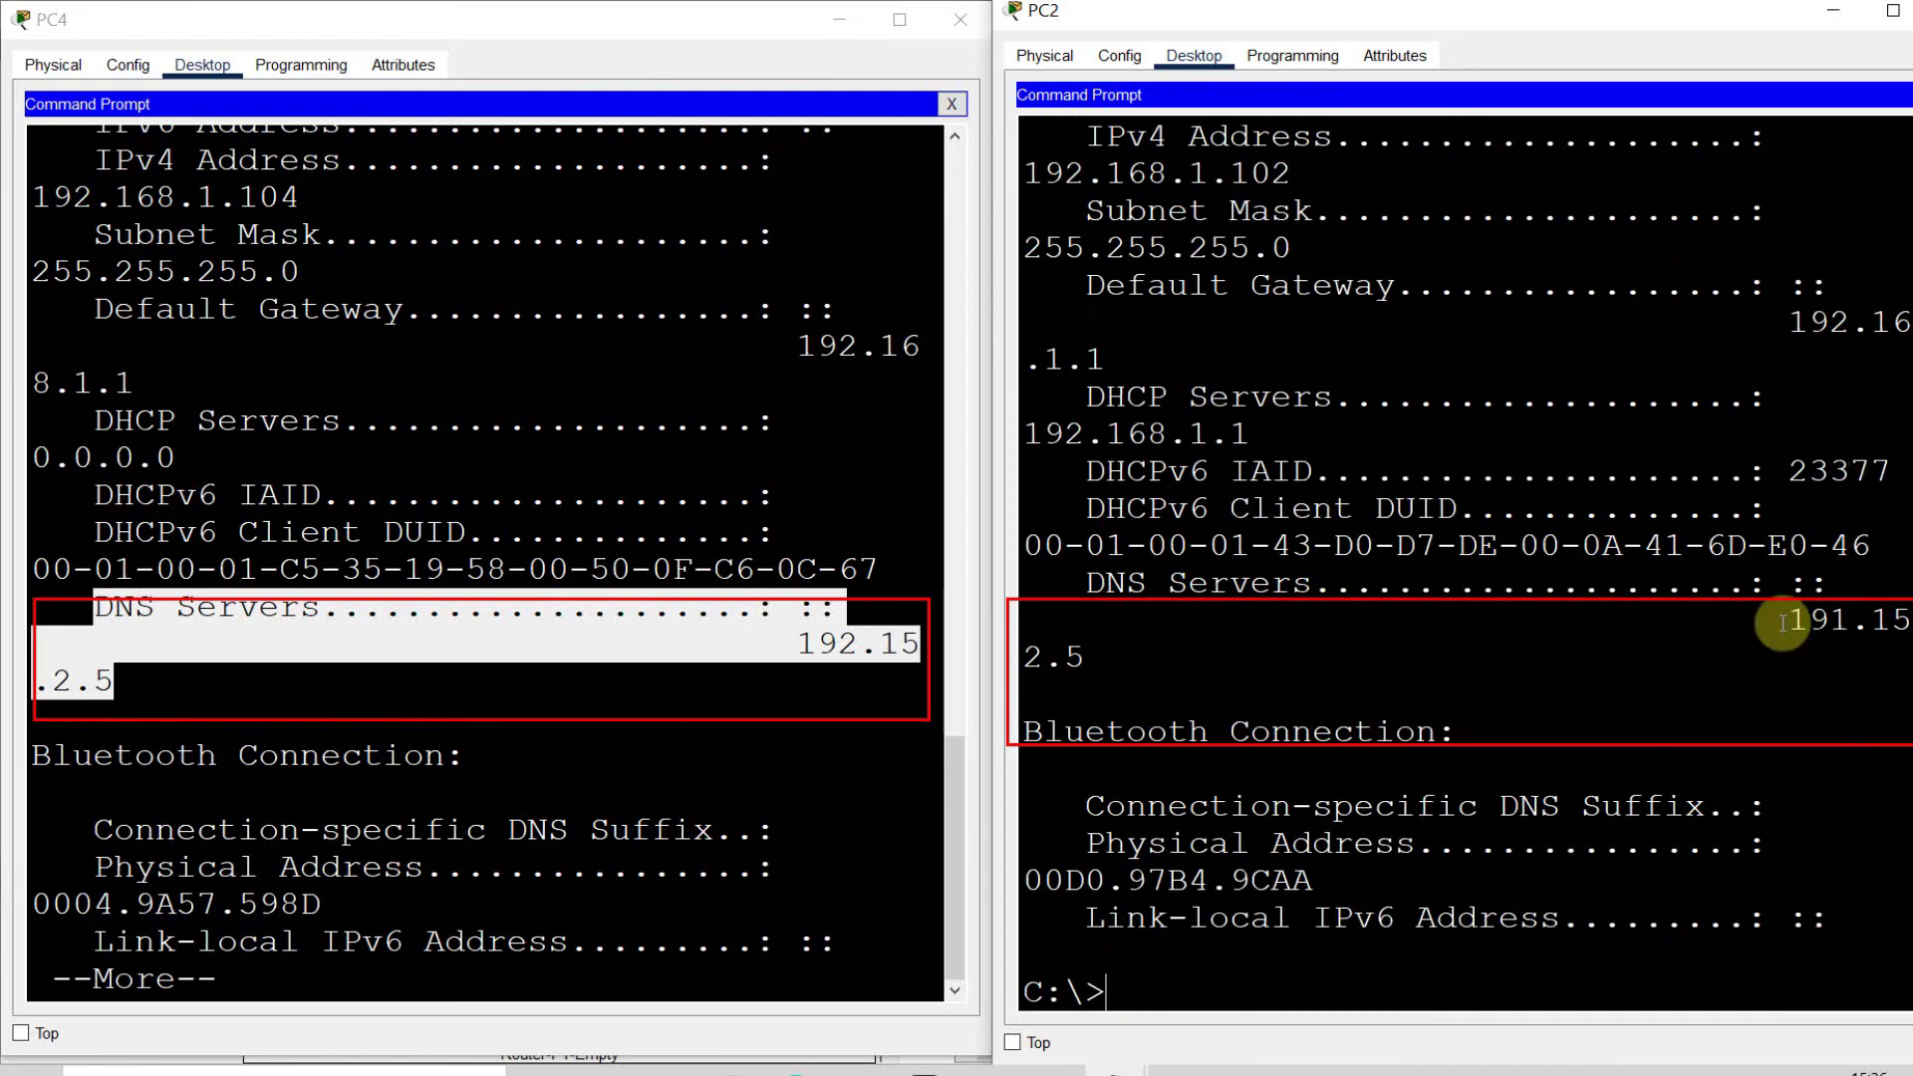
{"action": "left_click_drag", "start_coordinate": [1790, 619], "coordinate": [1908, 658]}
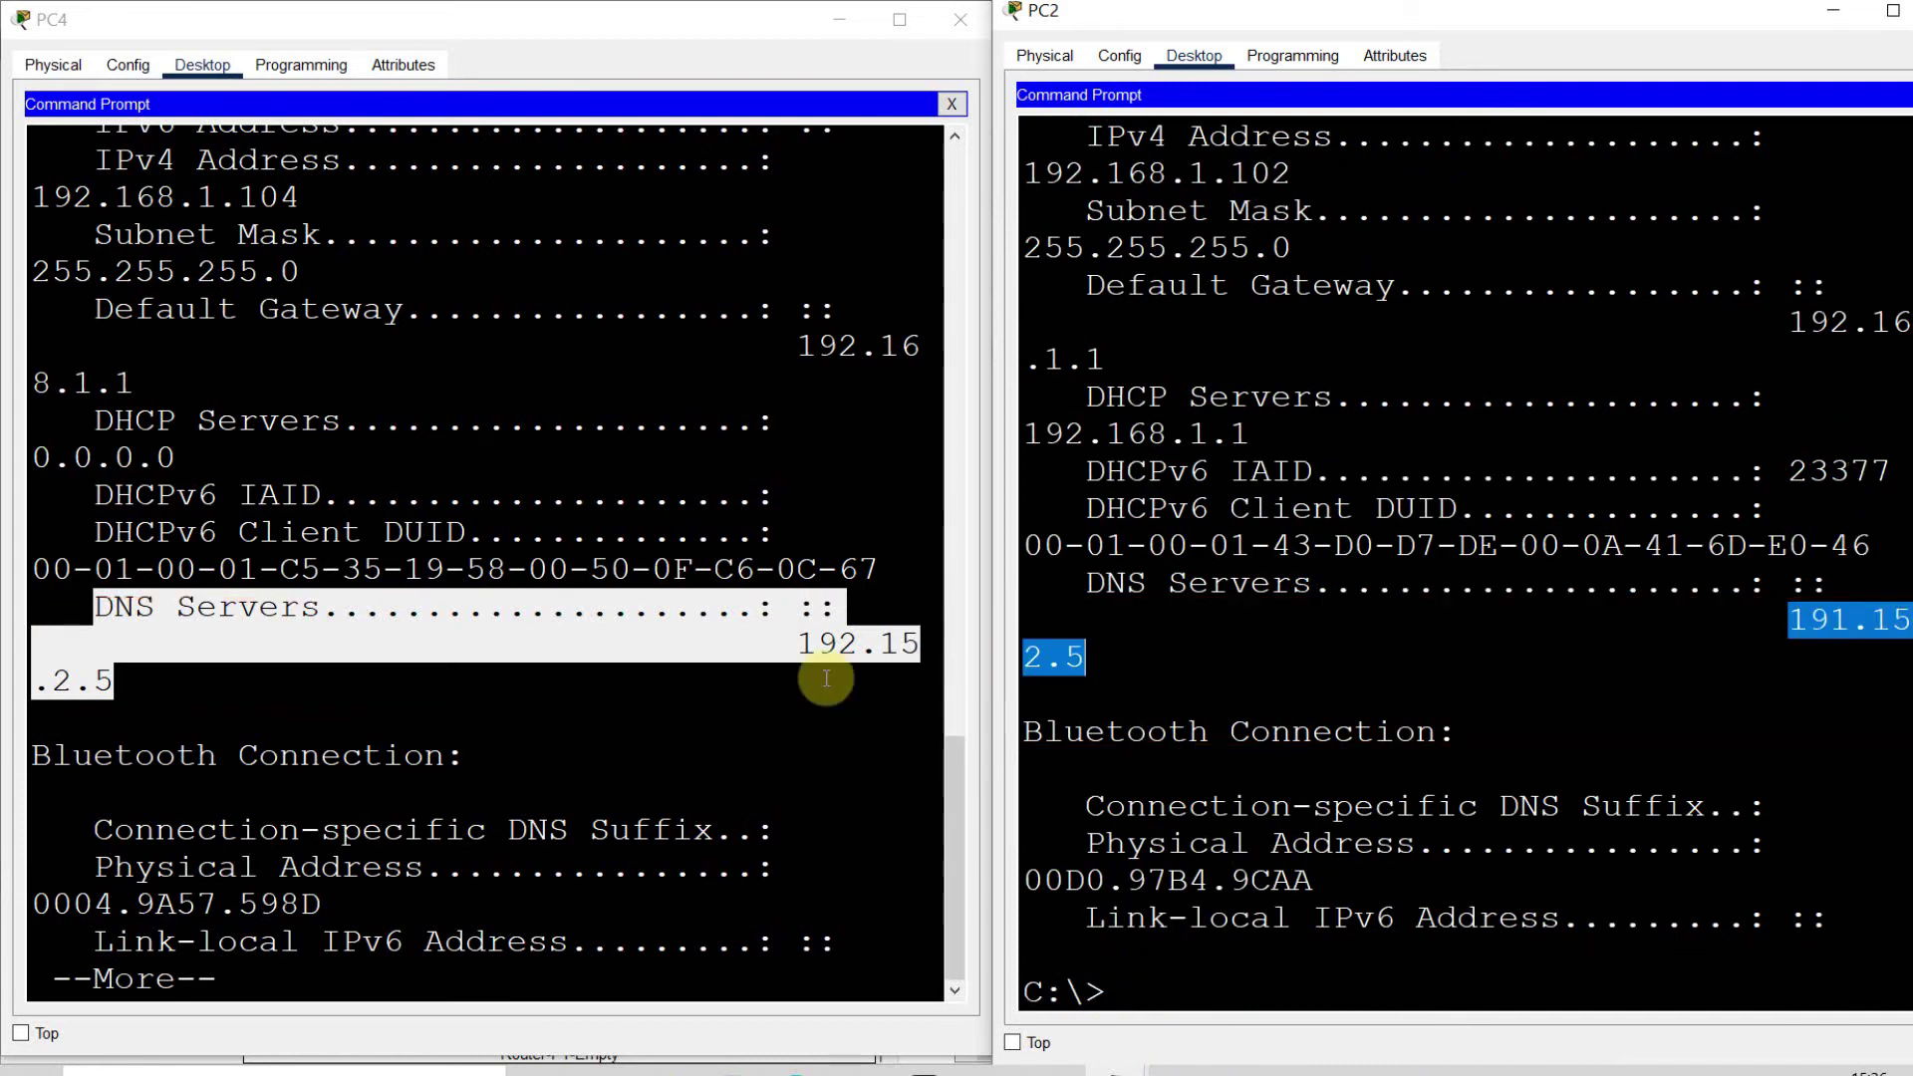
{"action": "left_click", "coordinate": [986, 812]}
{"action": "left_click_drag", "start_coordinate": [797, 642], "coordinate": [906, 676]}
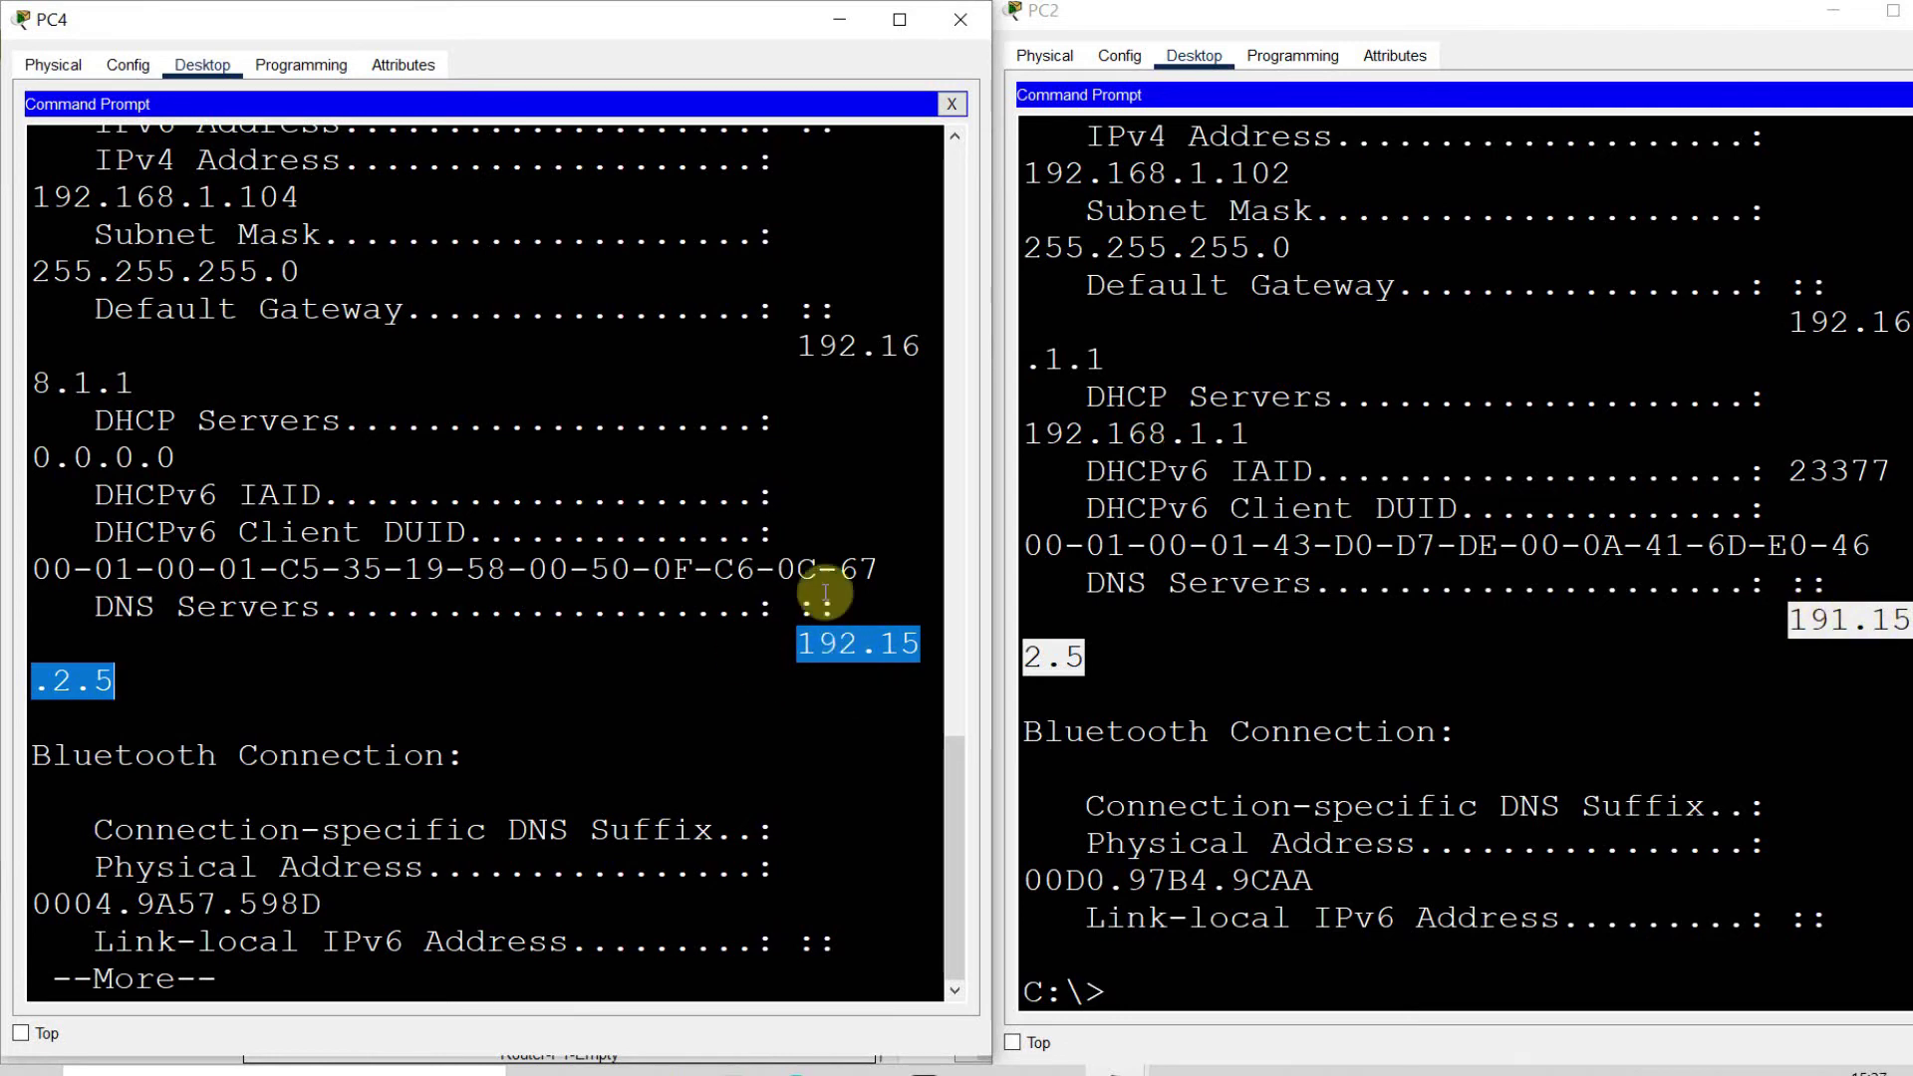
Minimize the PC2 and PC4 windows and highlight the Part 6 heading in the activity instructions.
{"action": "left_click", "coordinate": [1825, 16]}
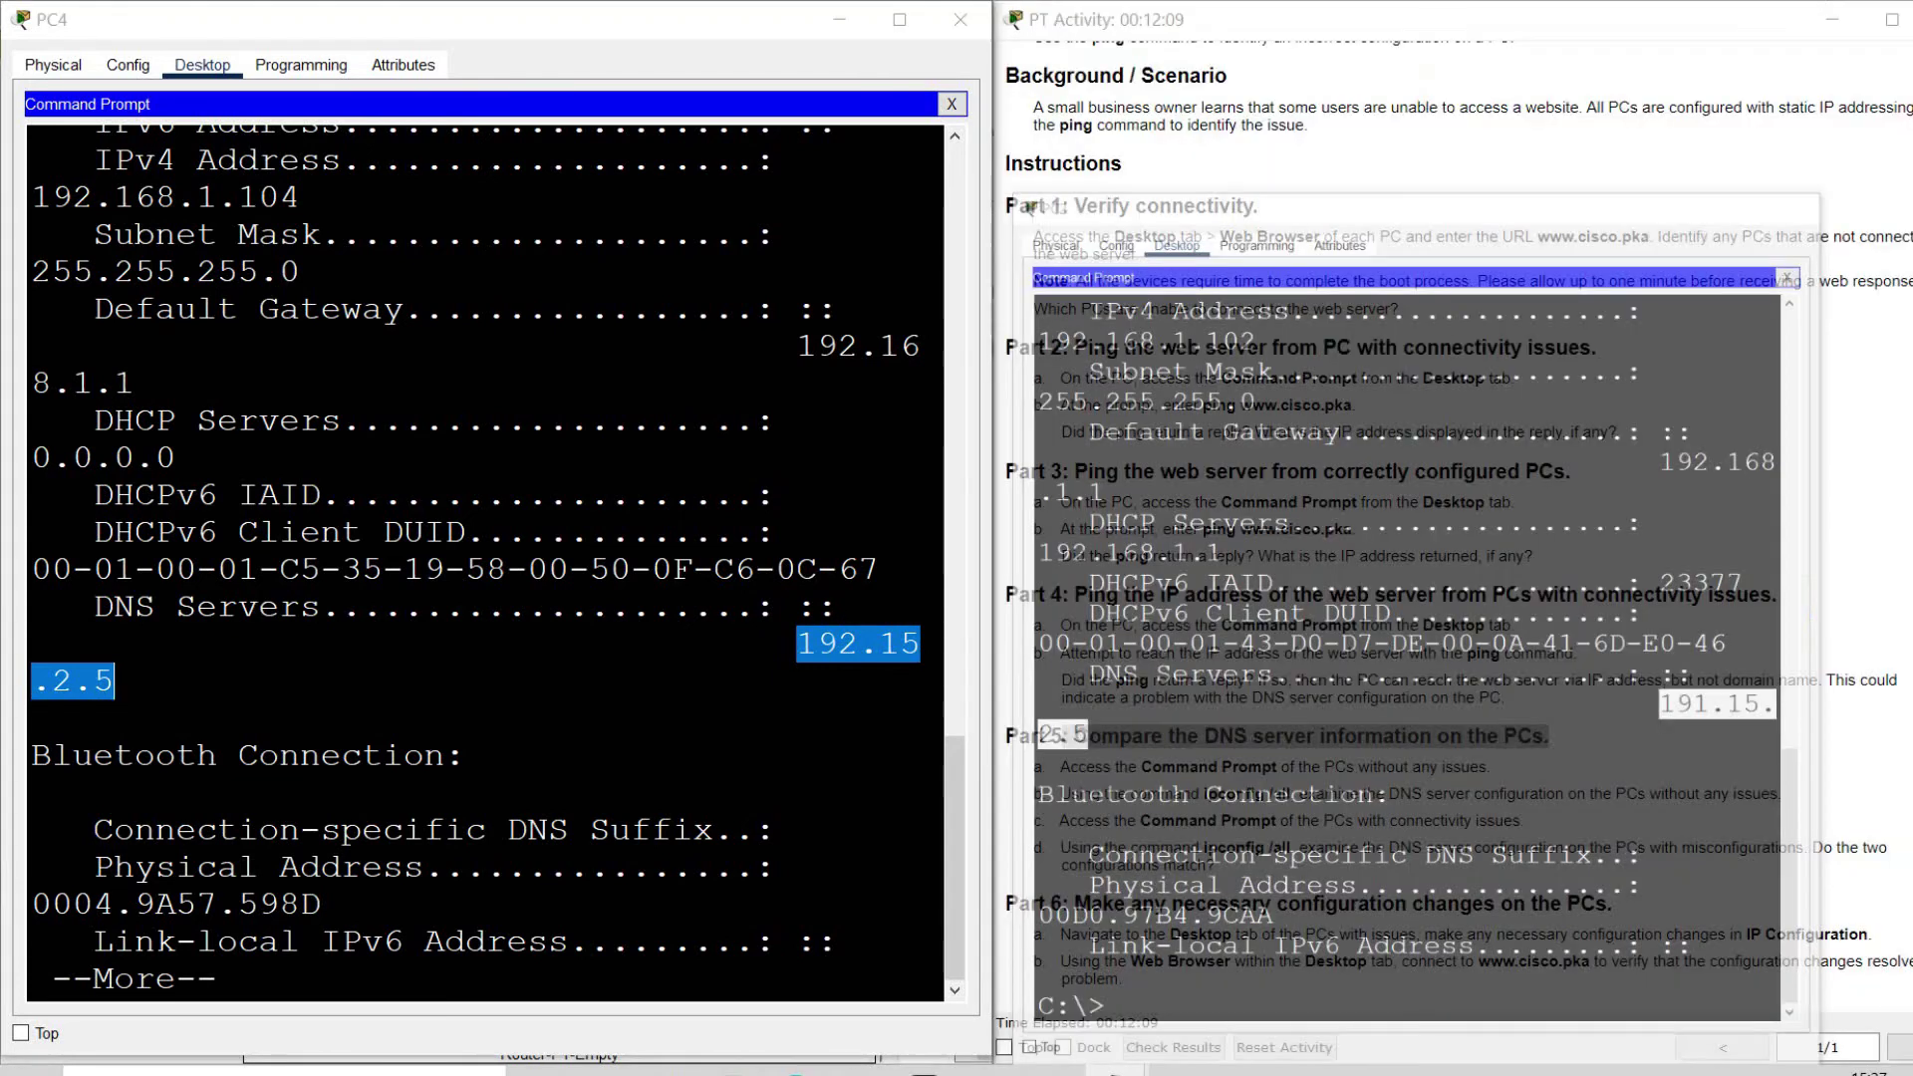
{"action": "left_click", "coordinate": [840, 19]}
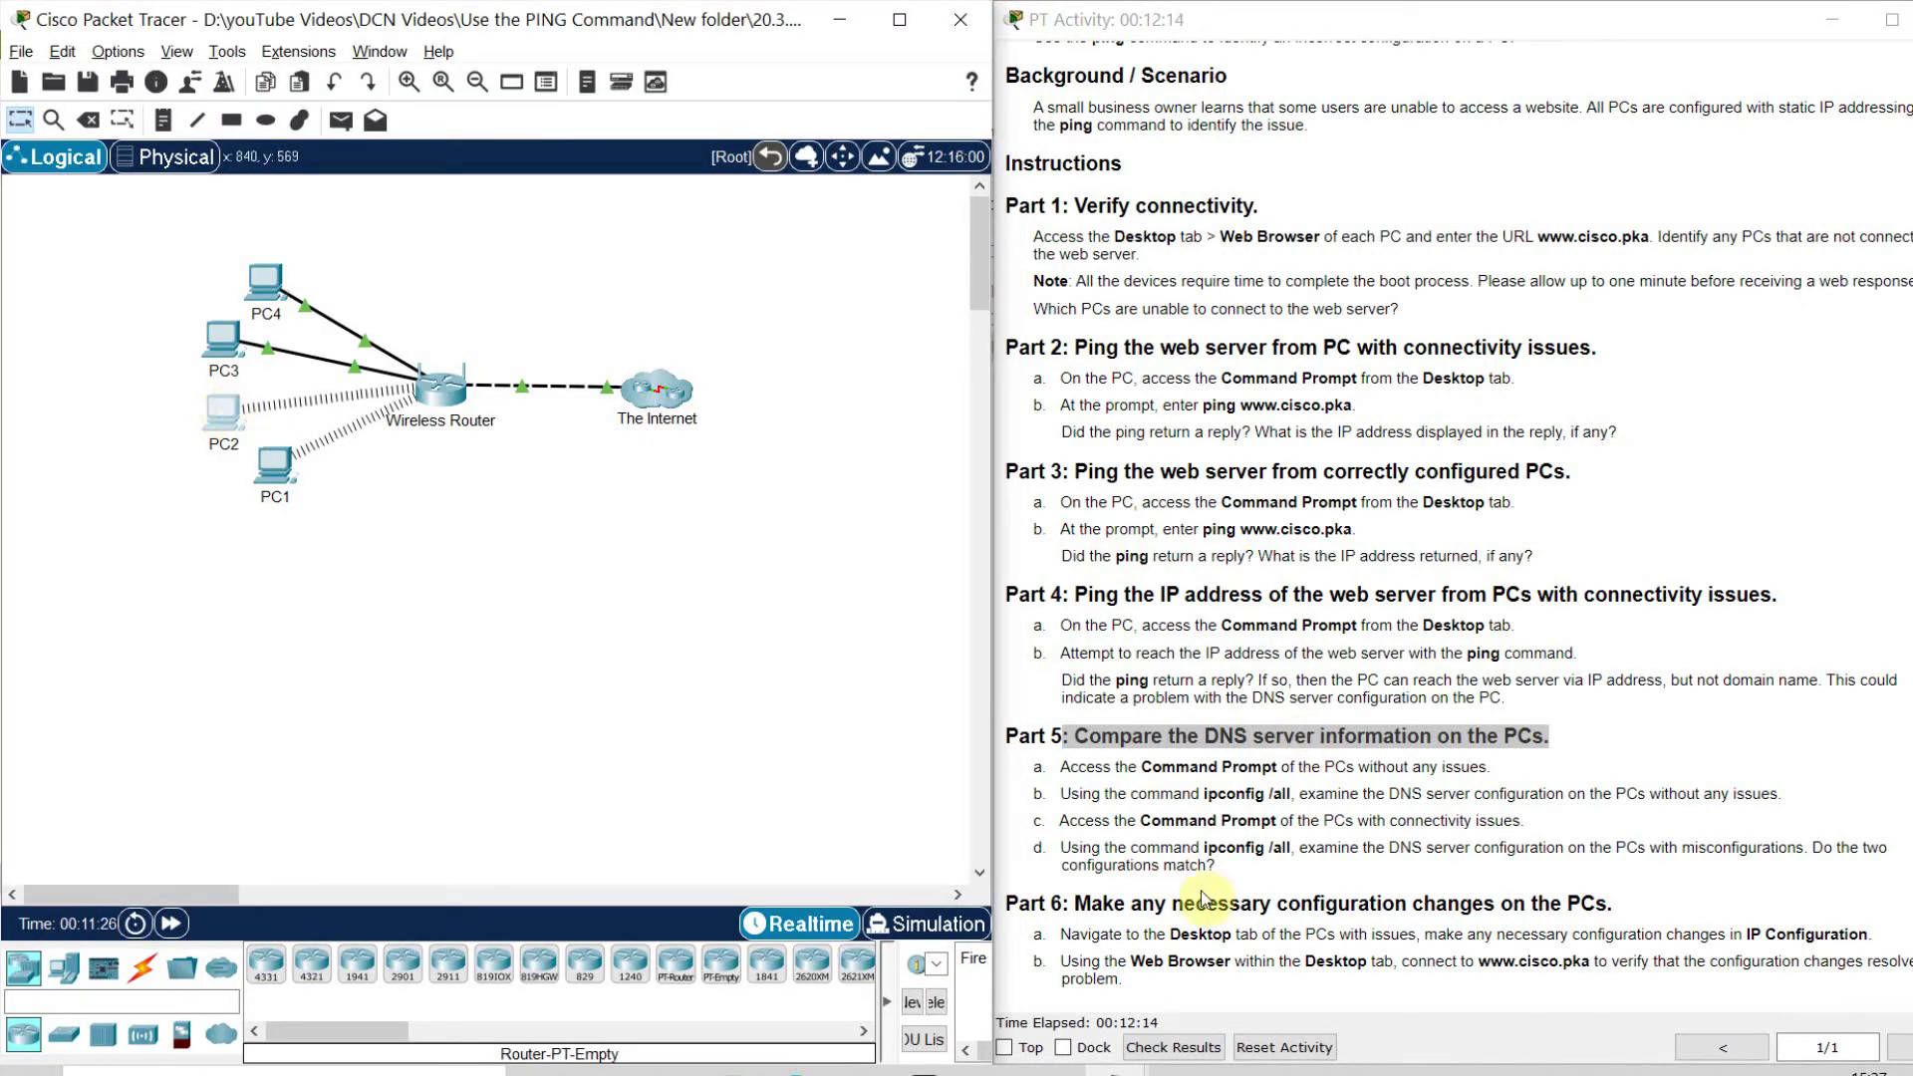
{"action": "left_click_drag", "start_coordinate": [1616, 905], "coordinate": [983, 899]}
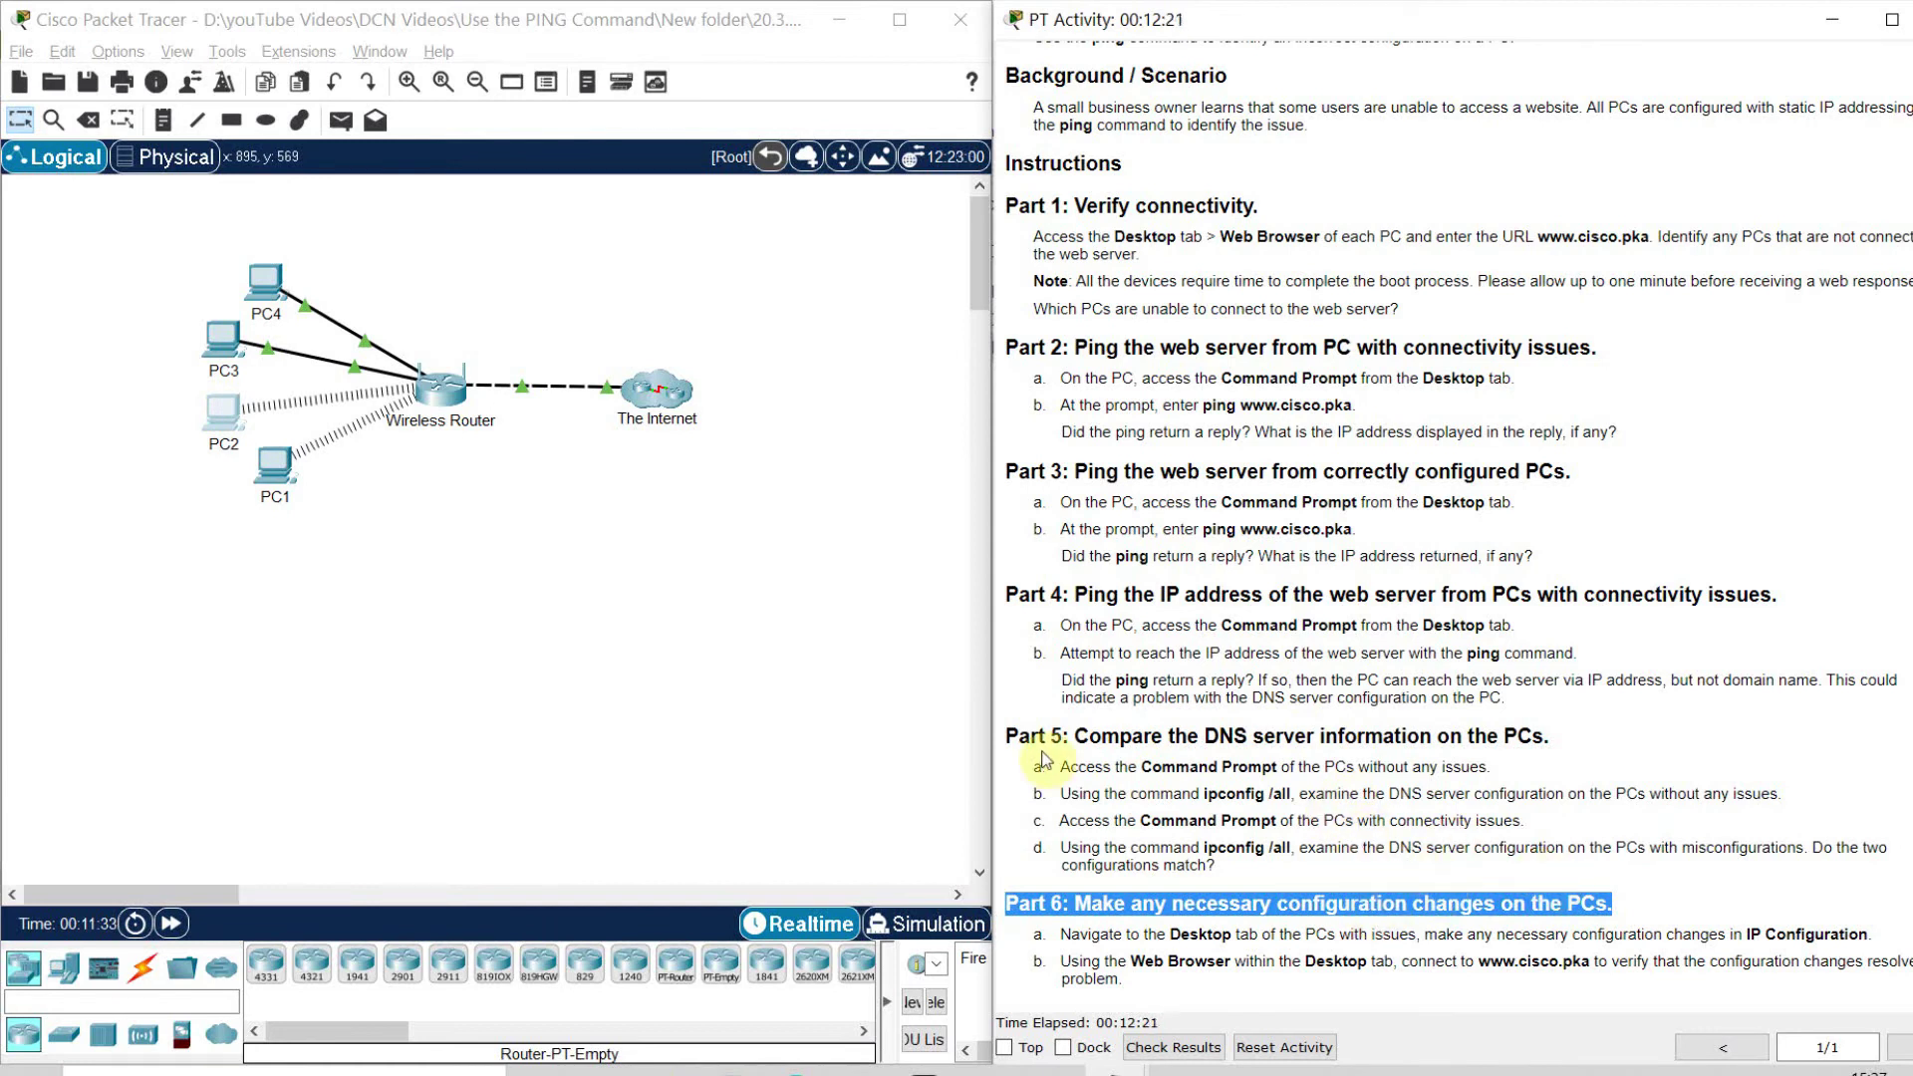
Reopen PC2 maximized, close its Command Prompt and open its IP Configuration.
{"action": "left_click", "coordinate": [222, 422]}
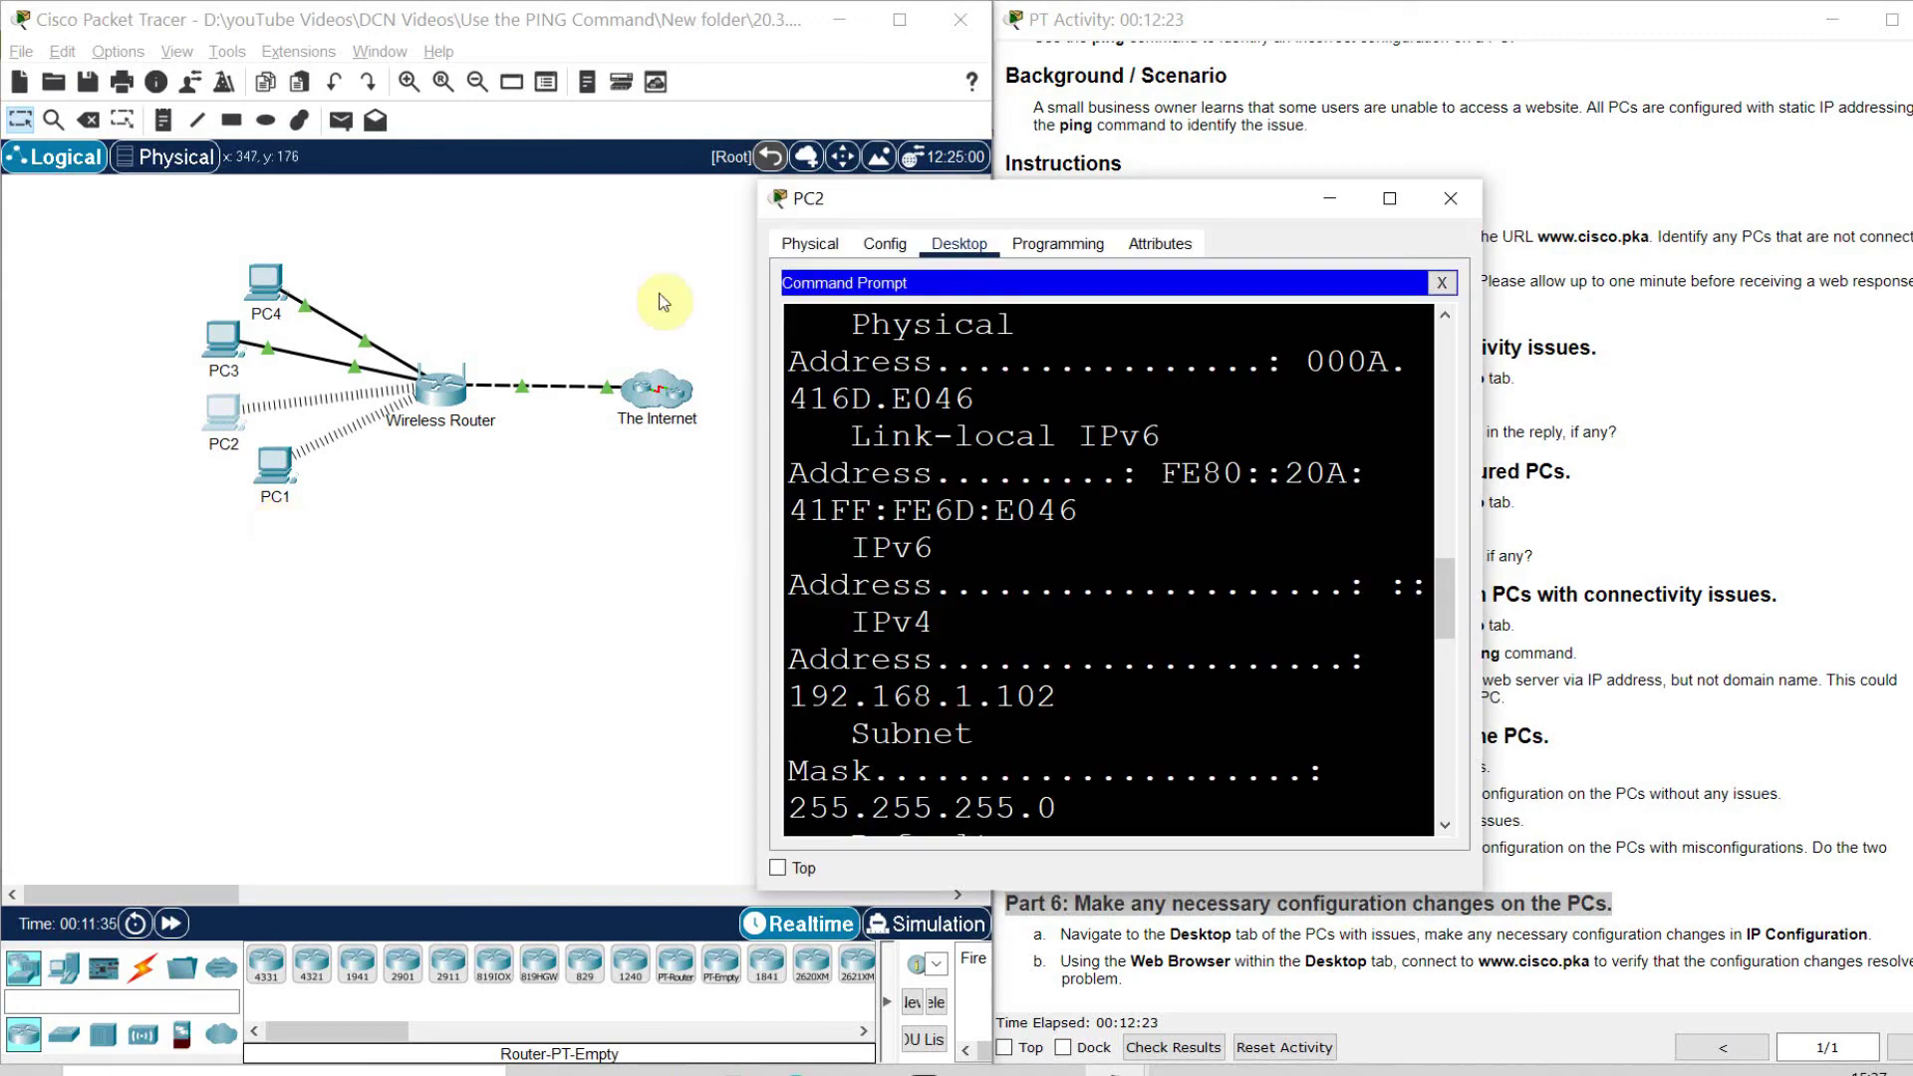
{"action": "double_click", "coordinate": [1265, 189]}
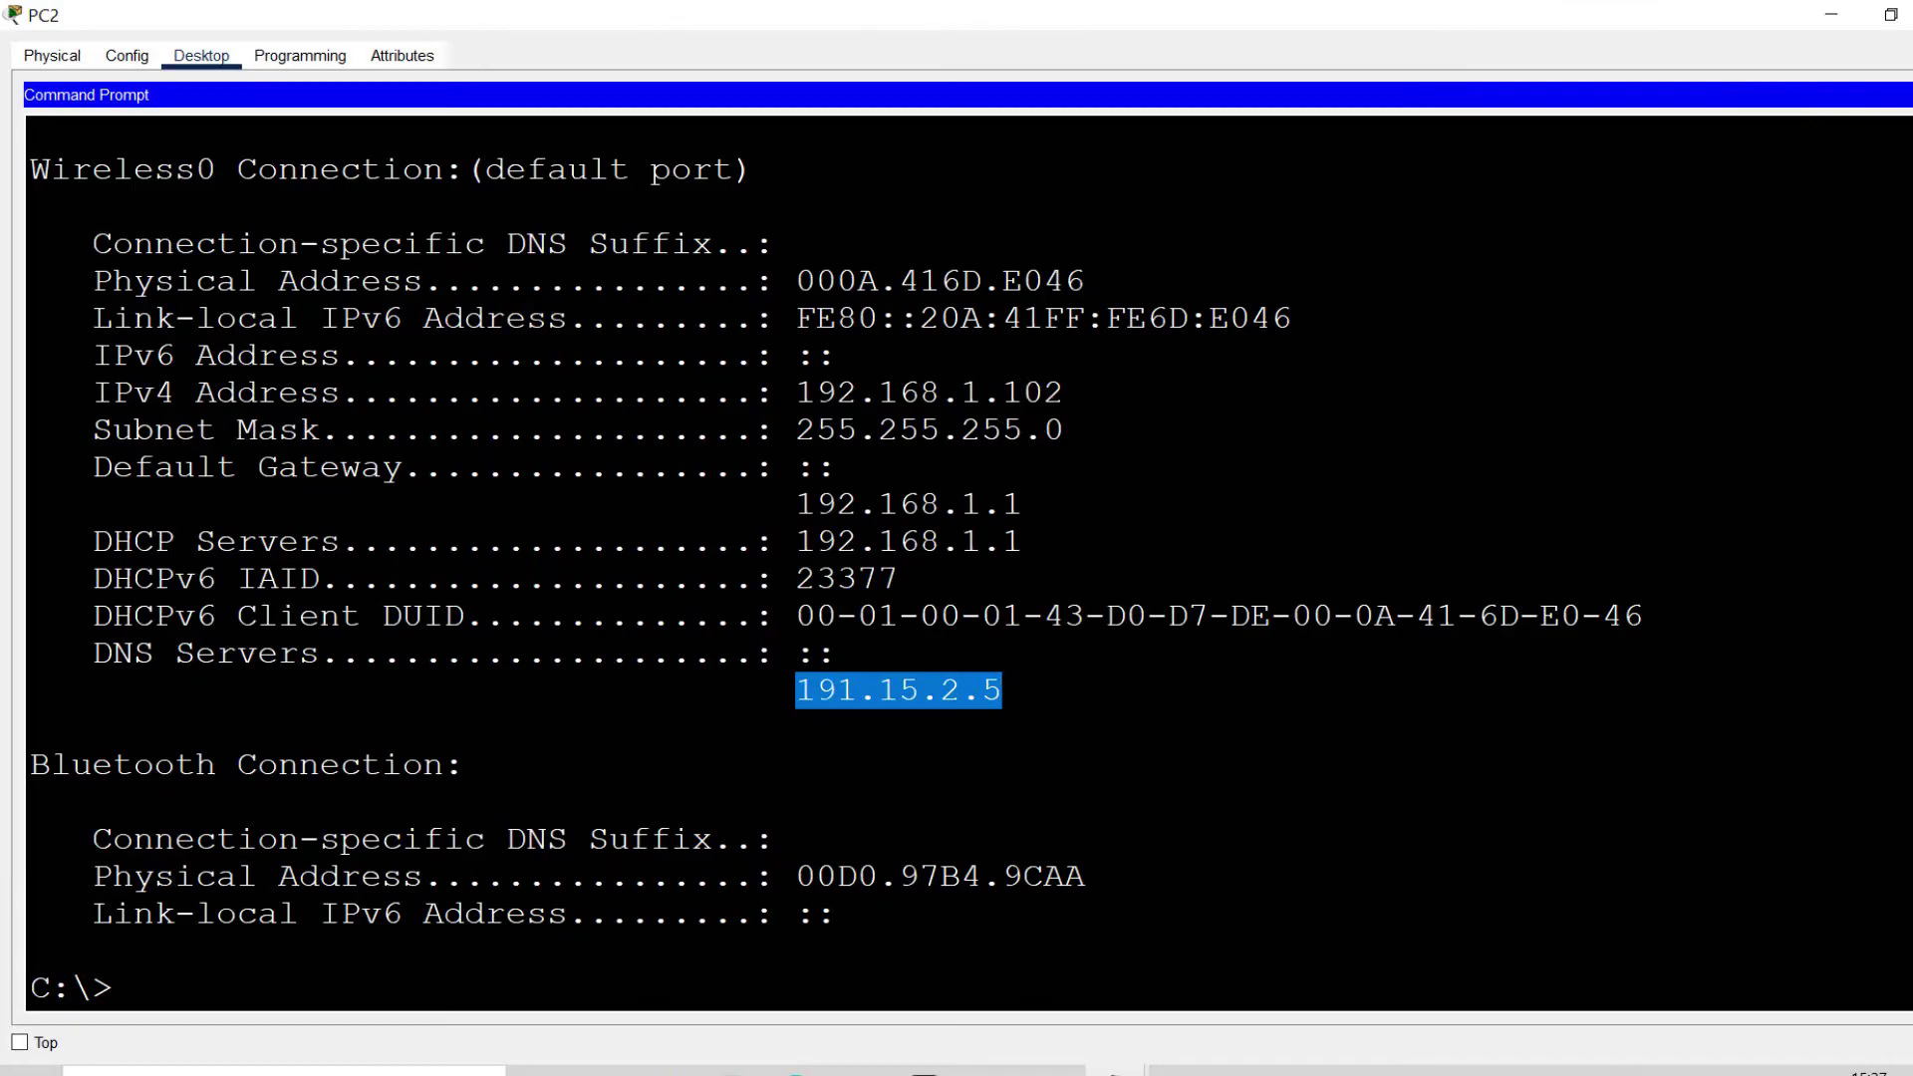
{"action": "left_click", "coordinate": [1898, 94]}
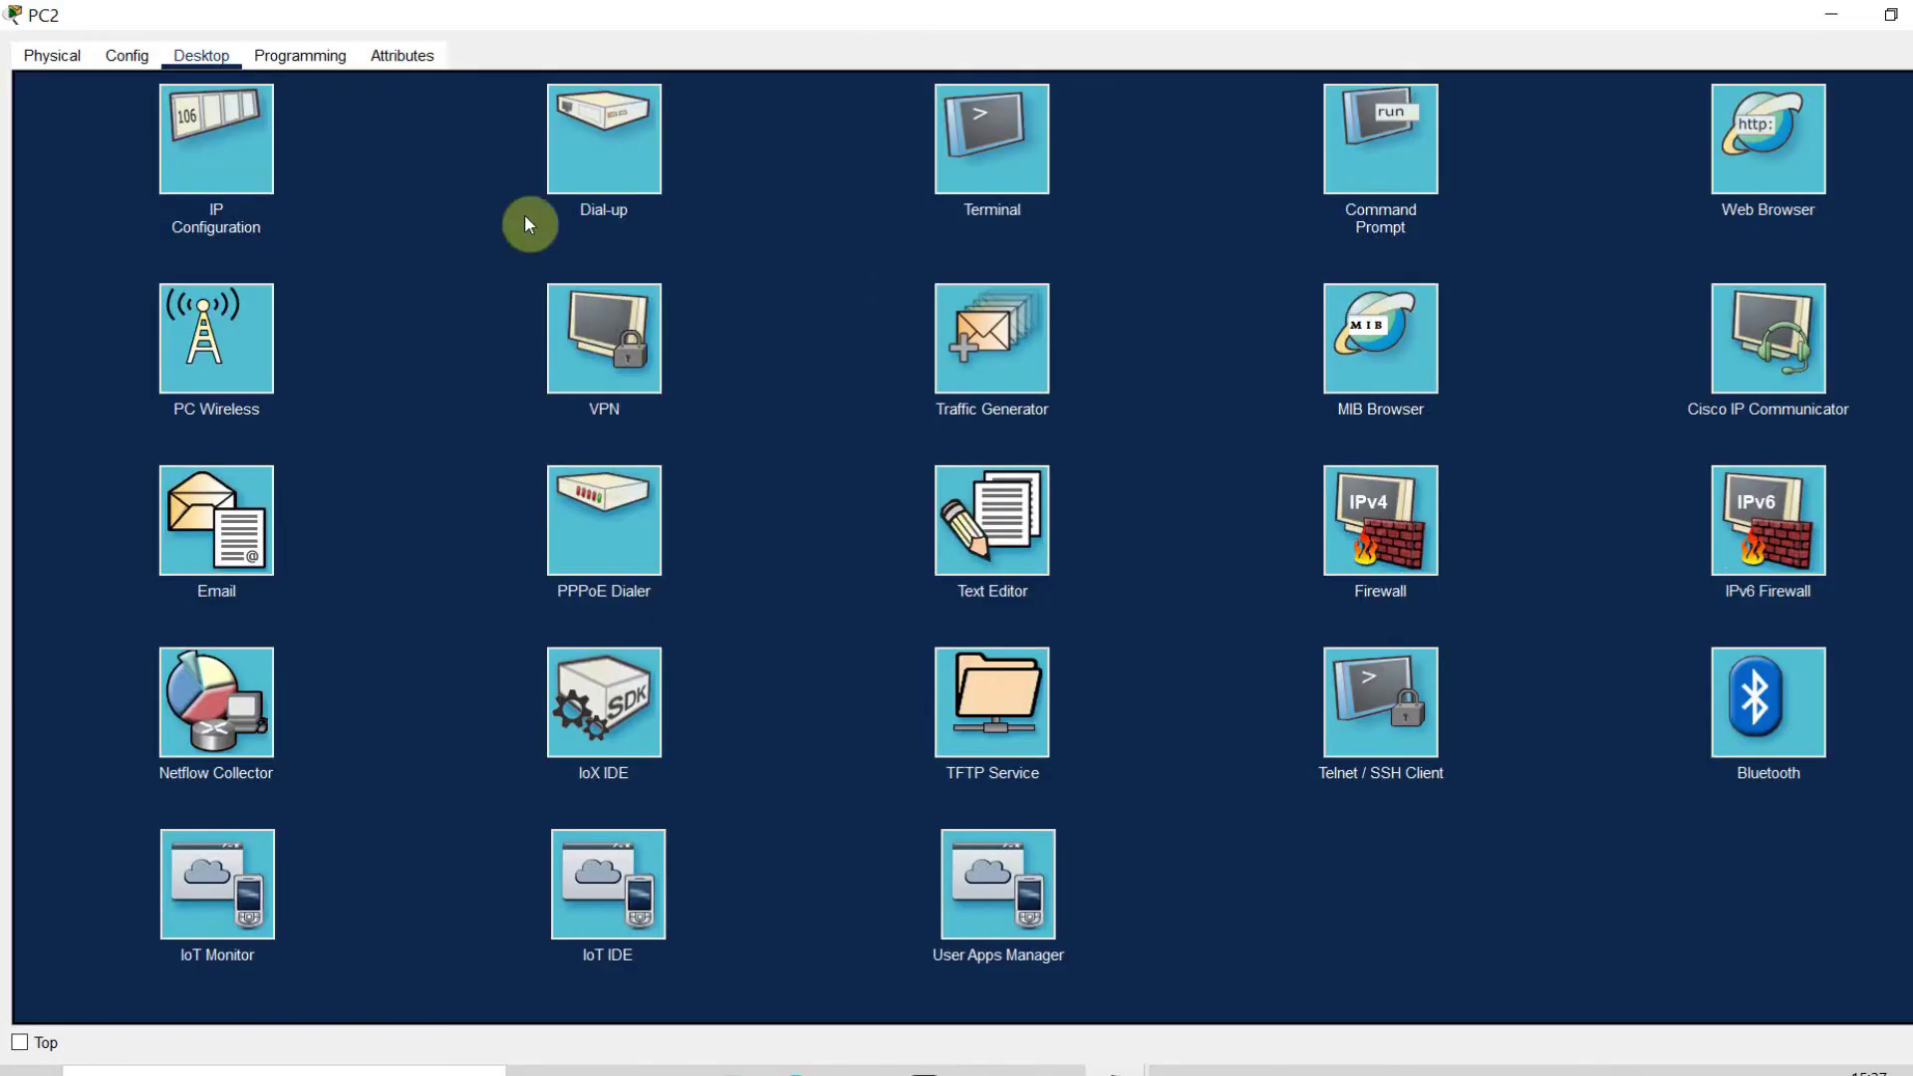
{"action": "left_click", "coordinate": [201, 142]}
Set PC2's IPv4 DNS server to 192.15.2.5, put PC1's window away and close PC2's IP Configuration.
{"action": "left_click", "coordinate": [714, 409]}
{"action": "left_click", "coordinate": [724, 321]}
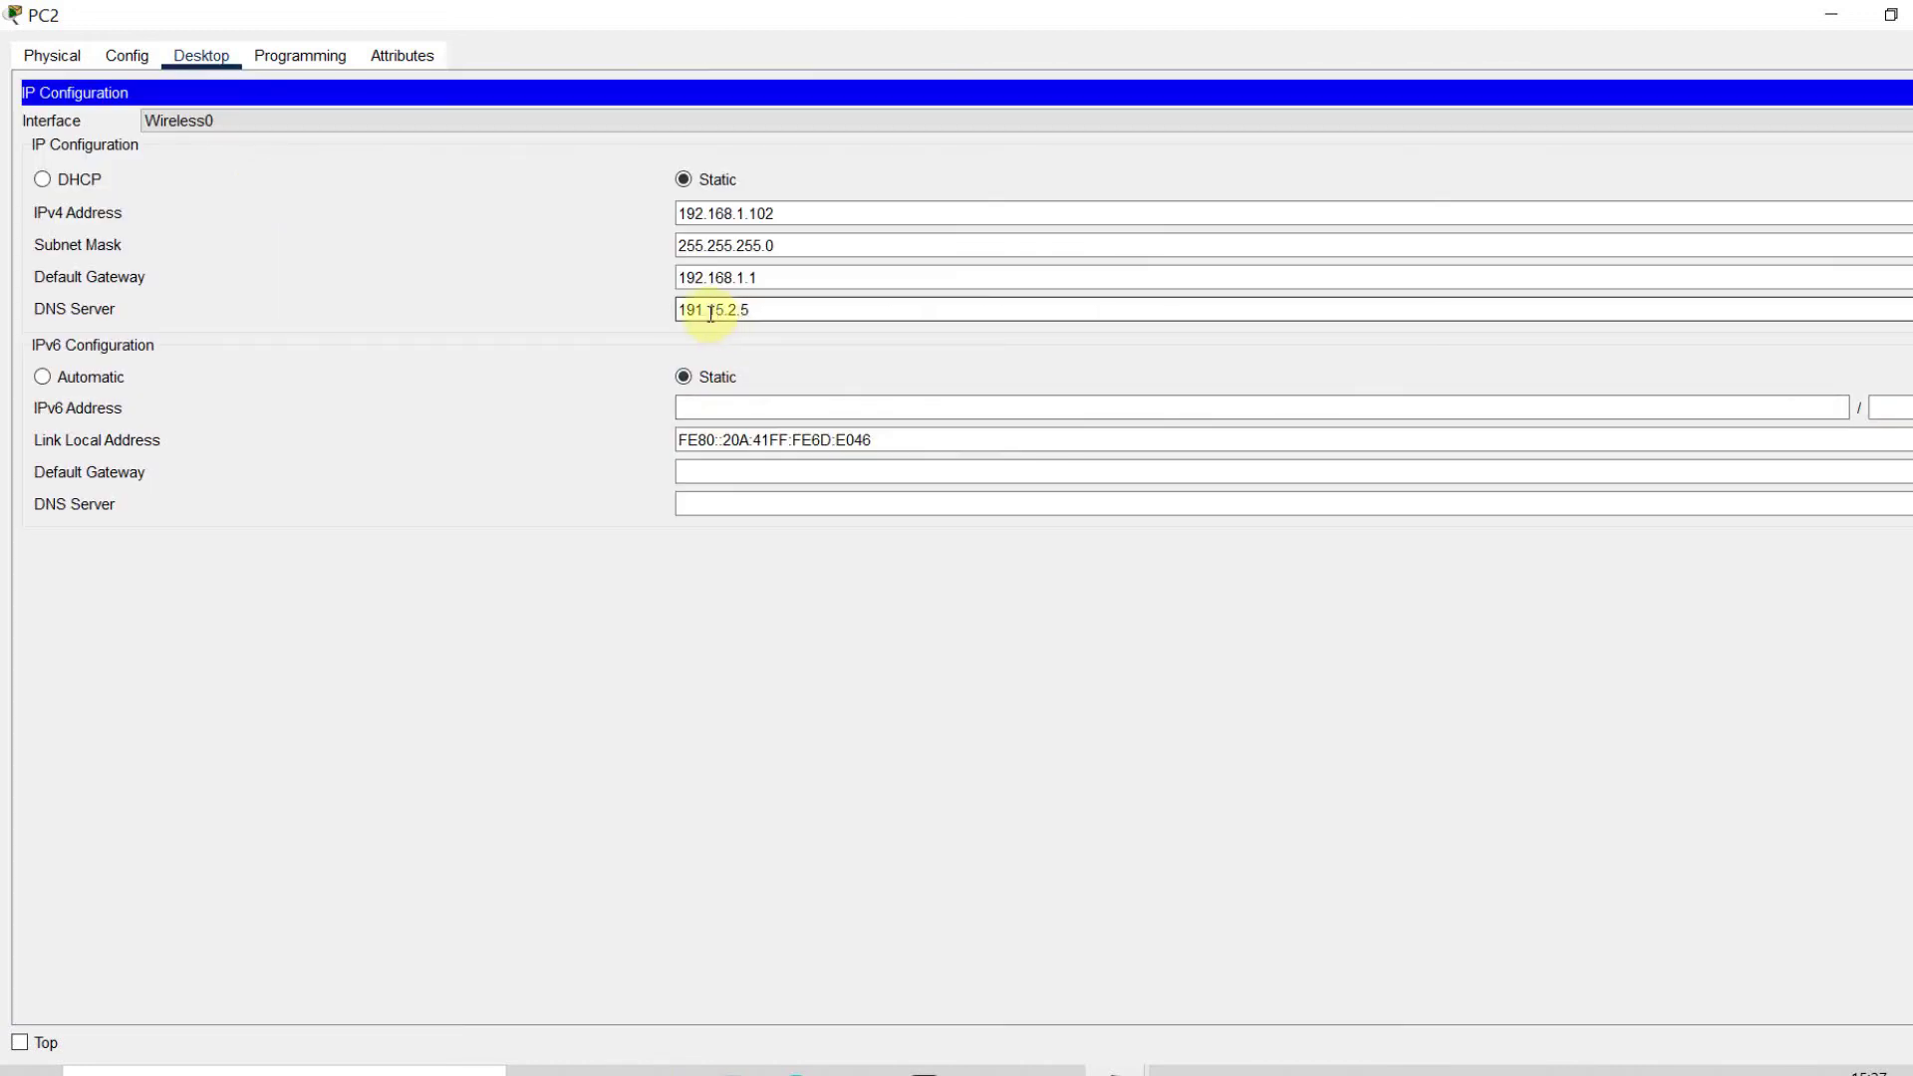
{"action": "left_click", "coordinate": [1007, 460]}
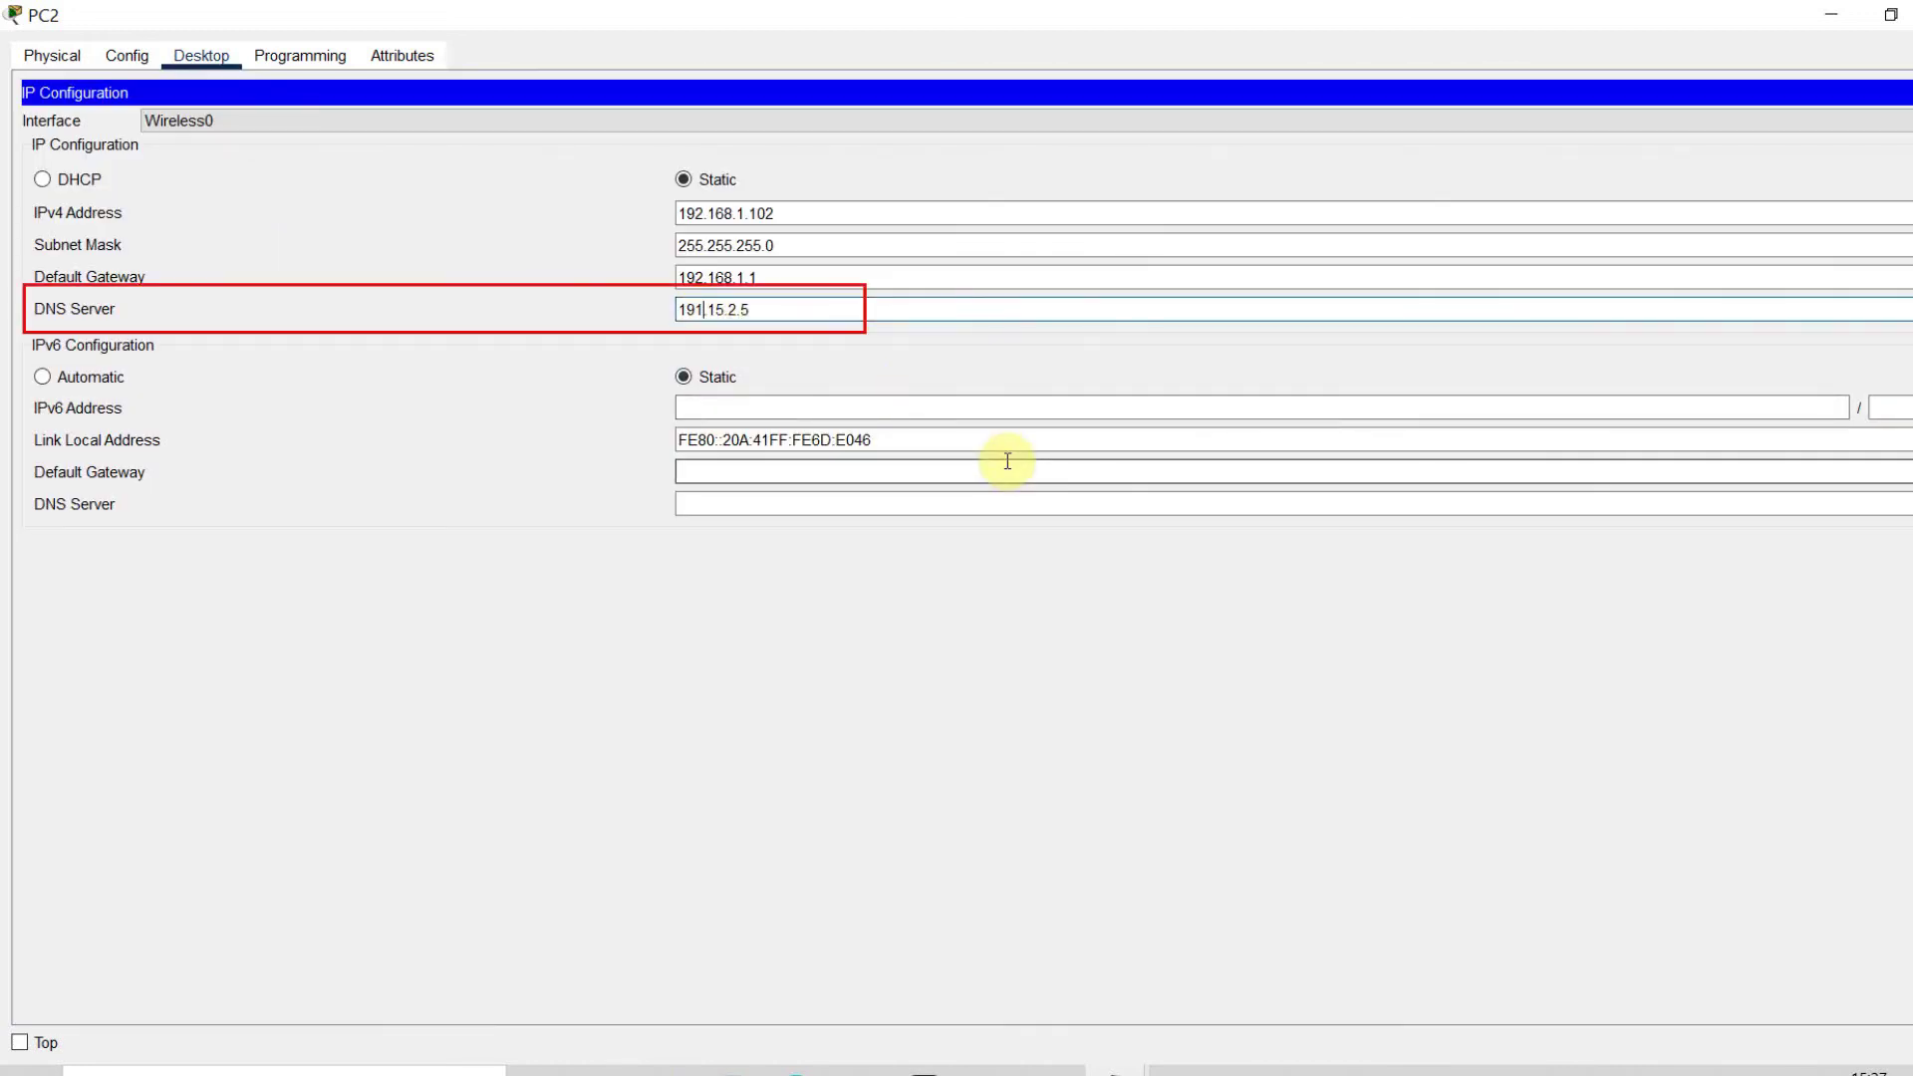
{"action": "left_click", "coordinate": [785, 309]}
{"action": "double_click", "coordinate": [773, 308]}
{"action": "left_click", "coordinate": [737, 379]}
{"action": "double_click", "coordinate": [697, 309]}
{"action": "left_click", "coordinate": [703, 311]}
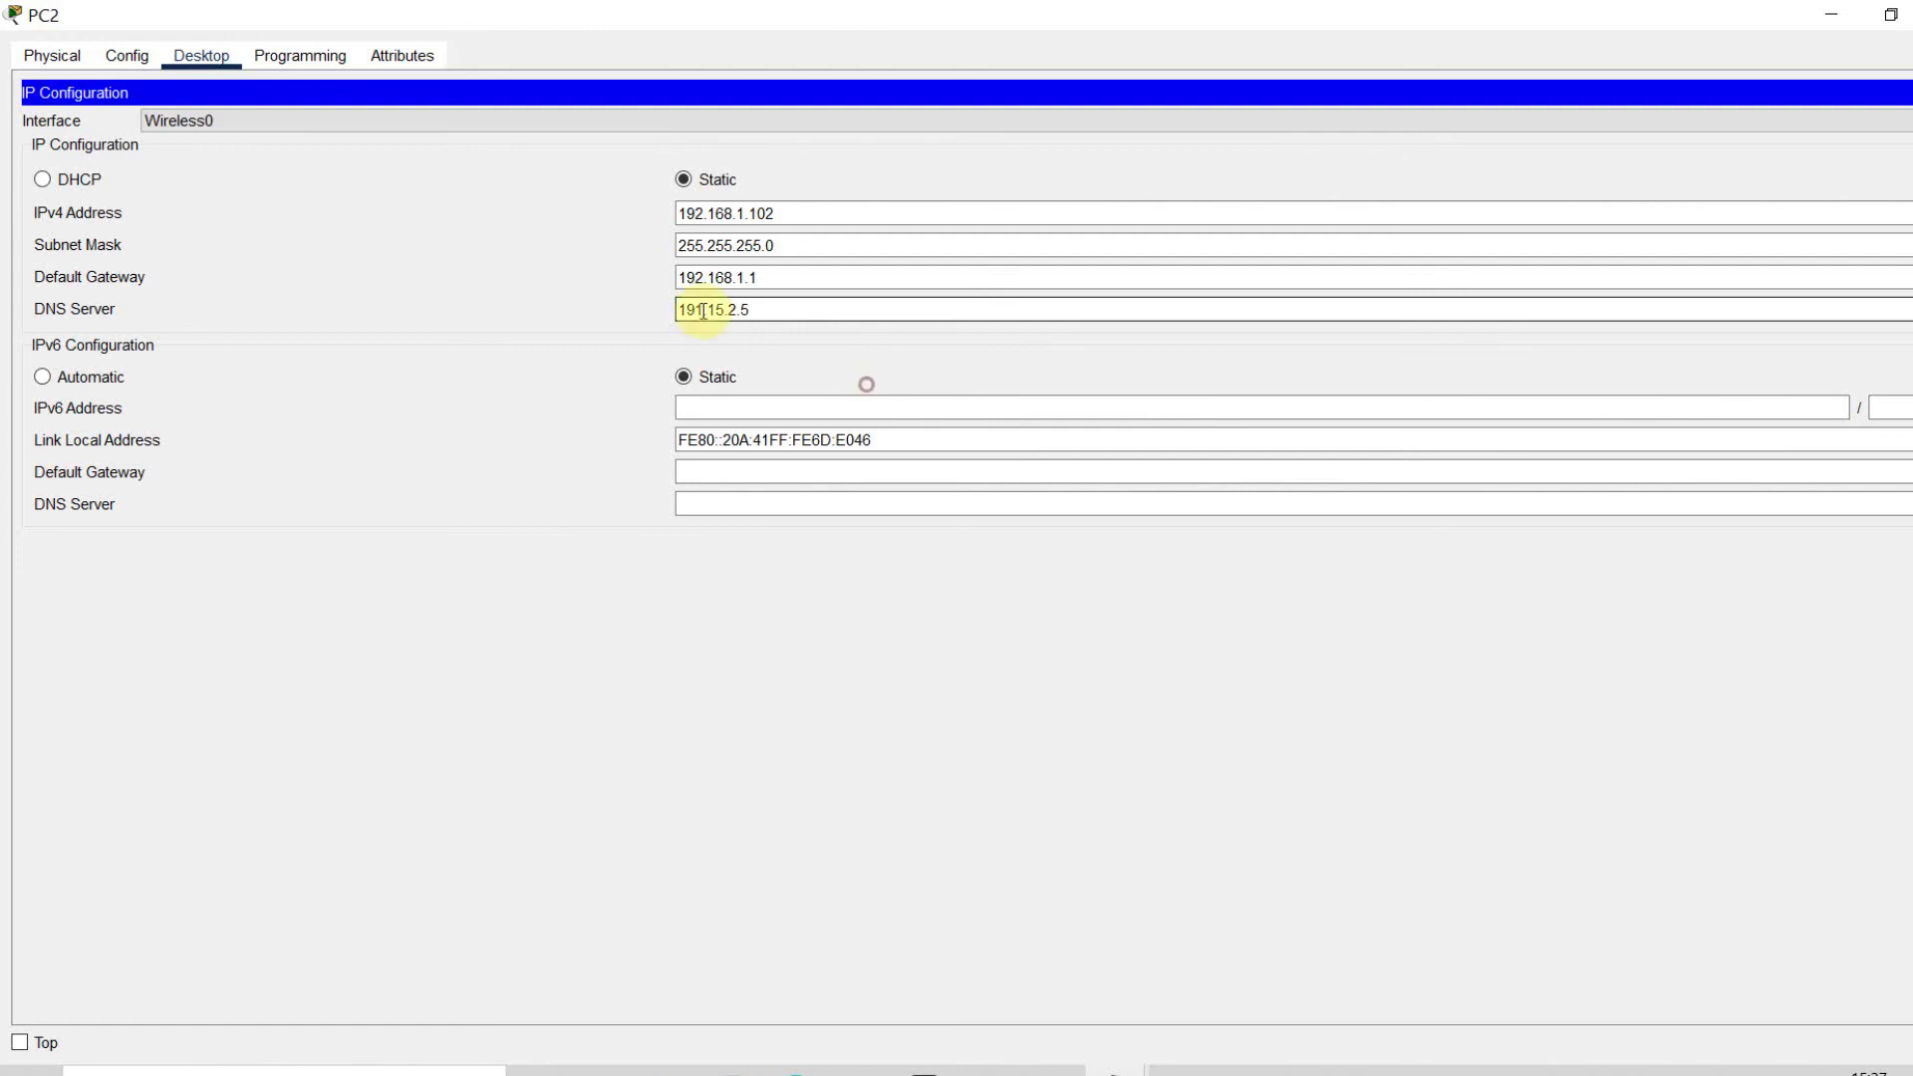
{"action": "key", "text": "BackSpace"}
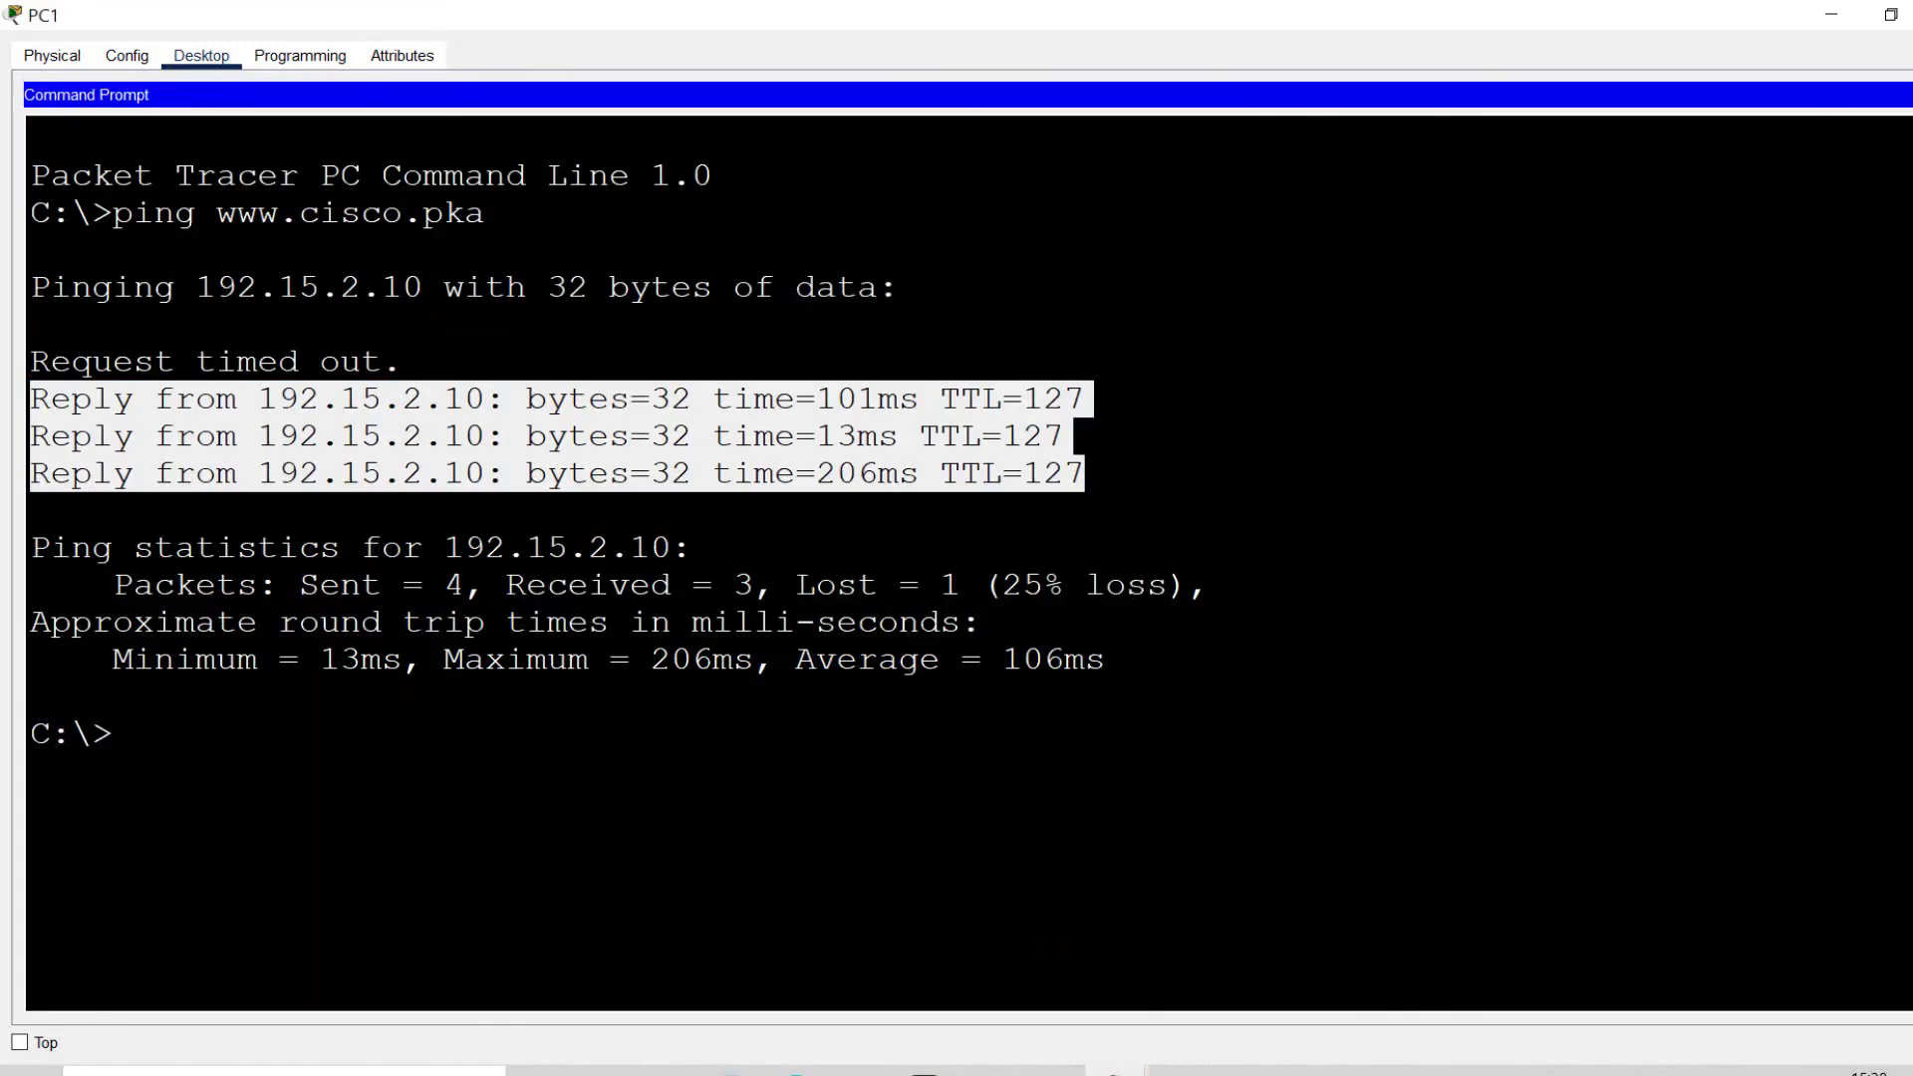
{"action": "left_click", "coordinate": [1831, 14]}
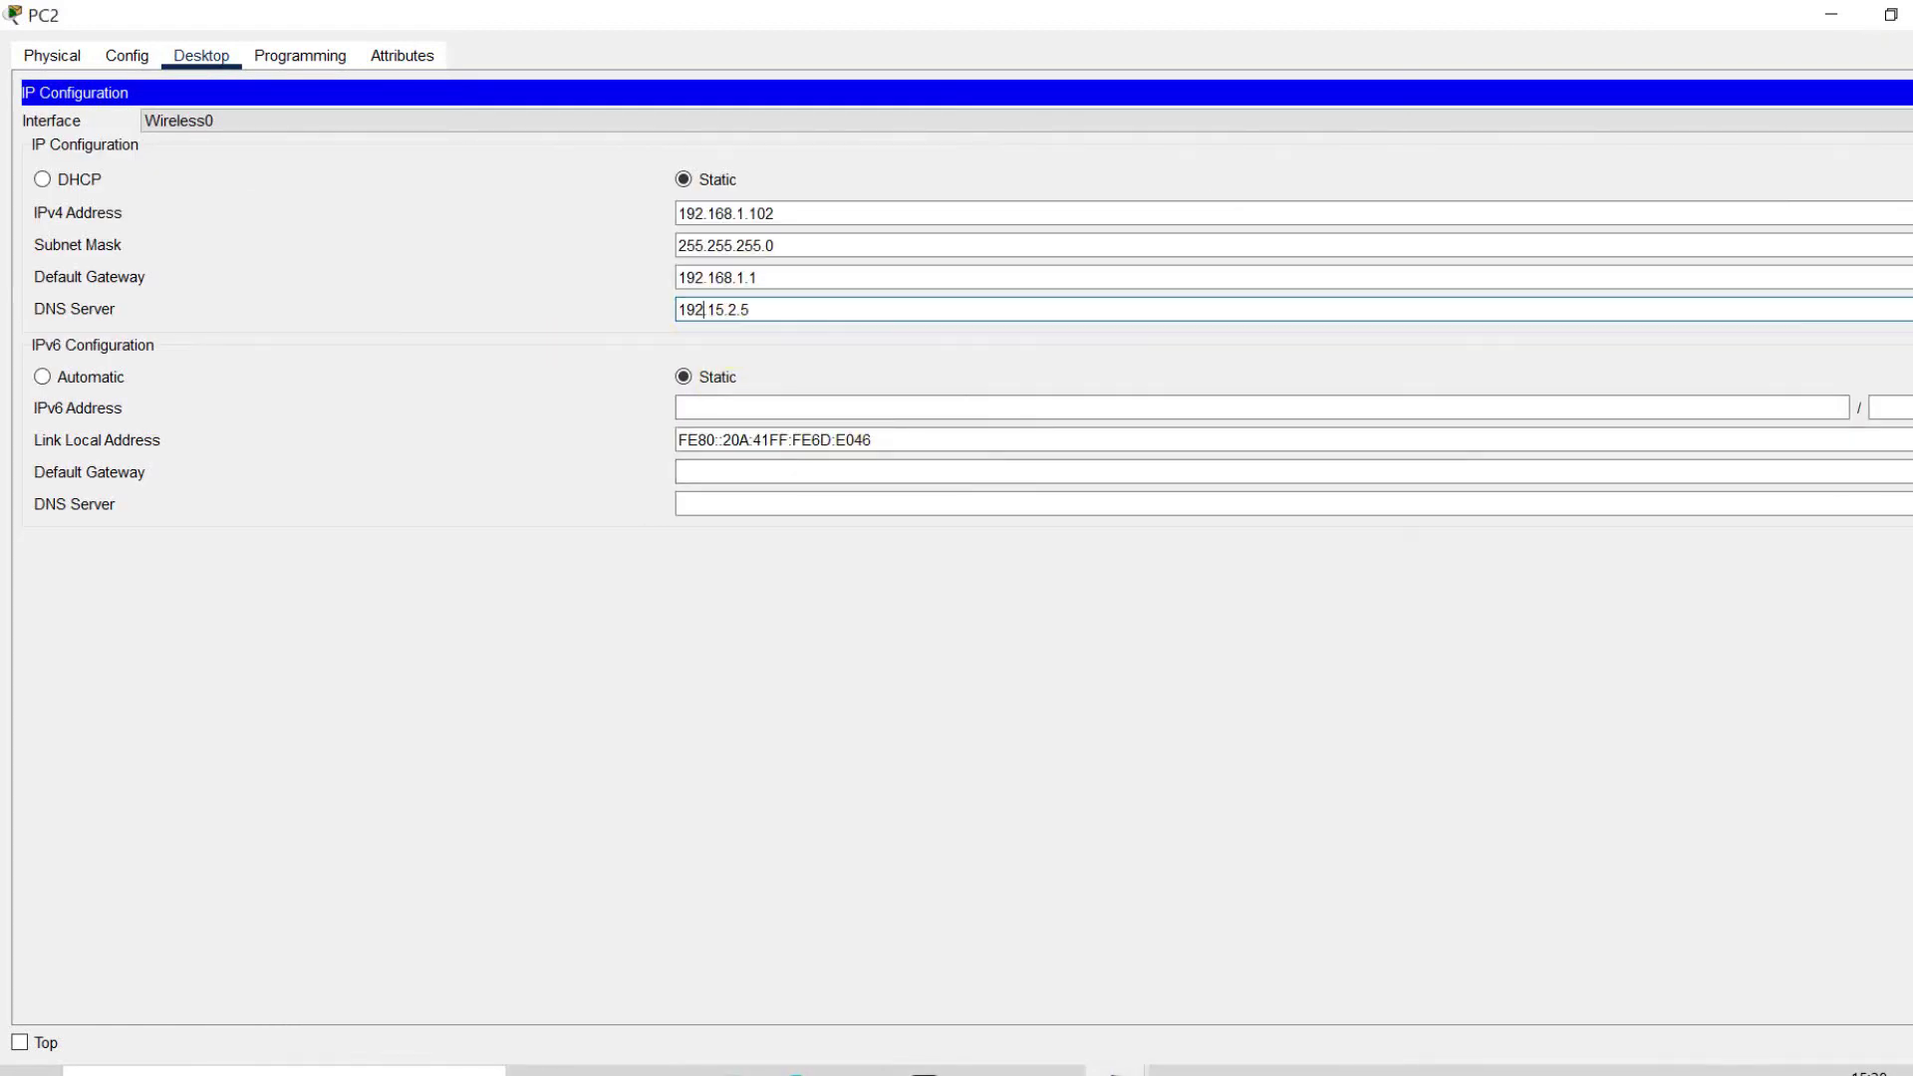
{"action": "left_click", "coordinate": [1908, 91]}
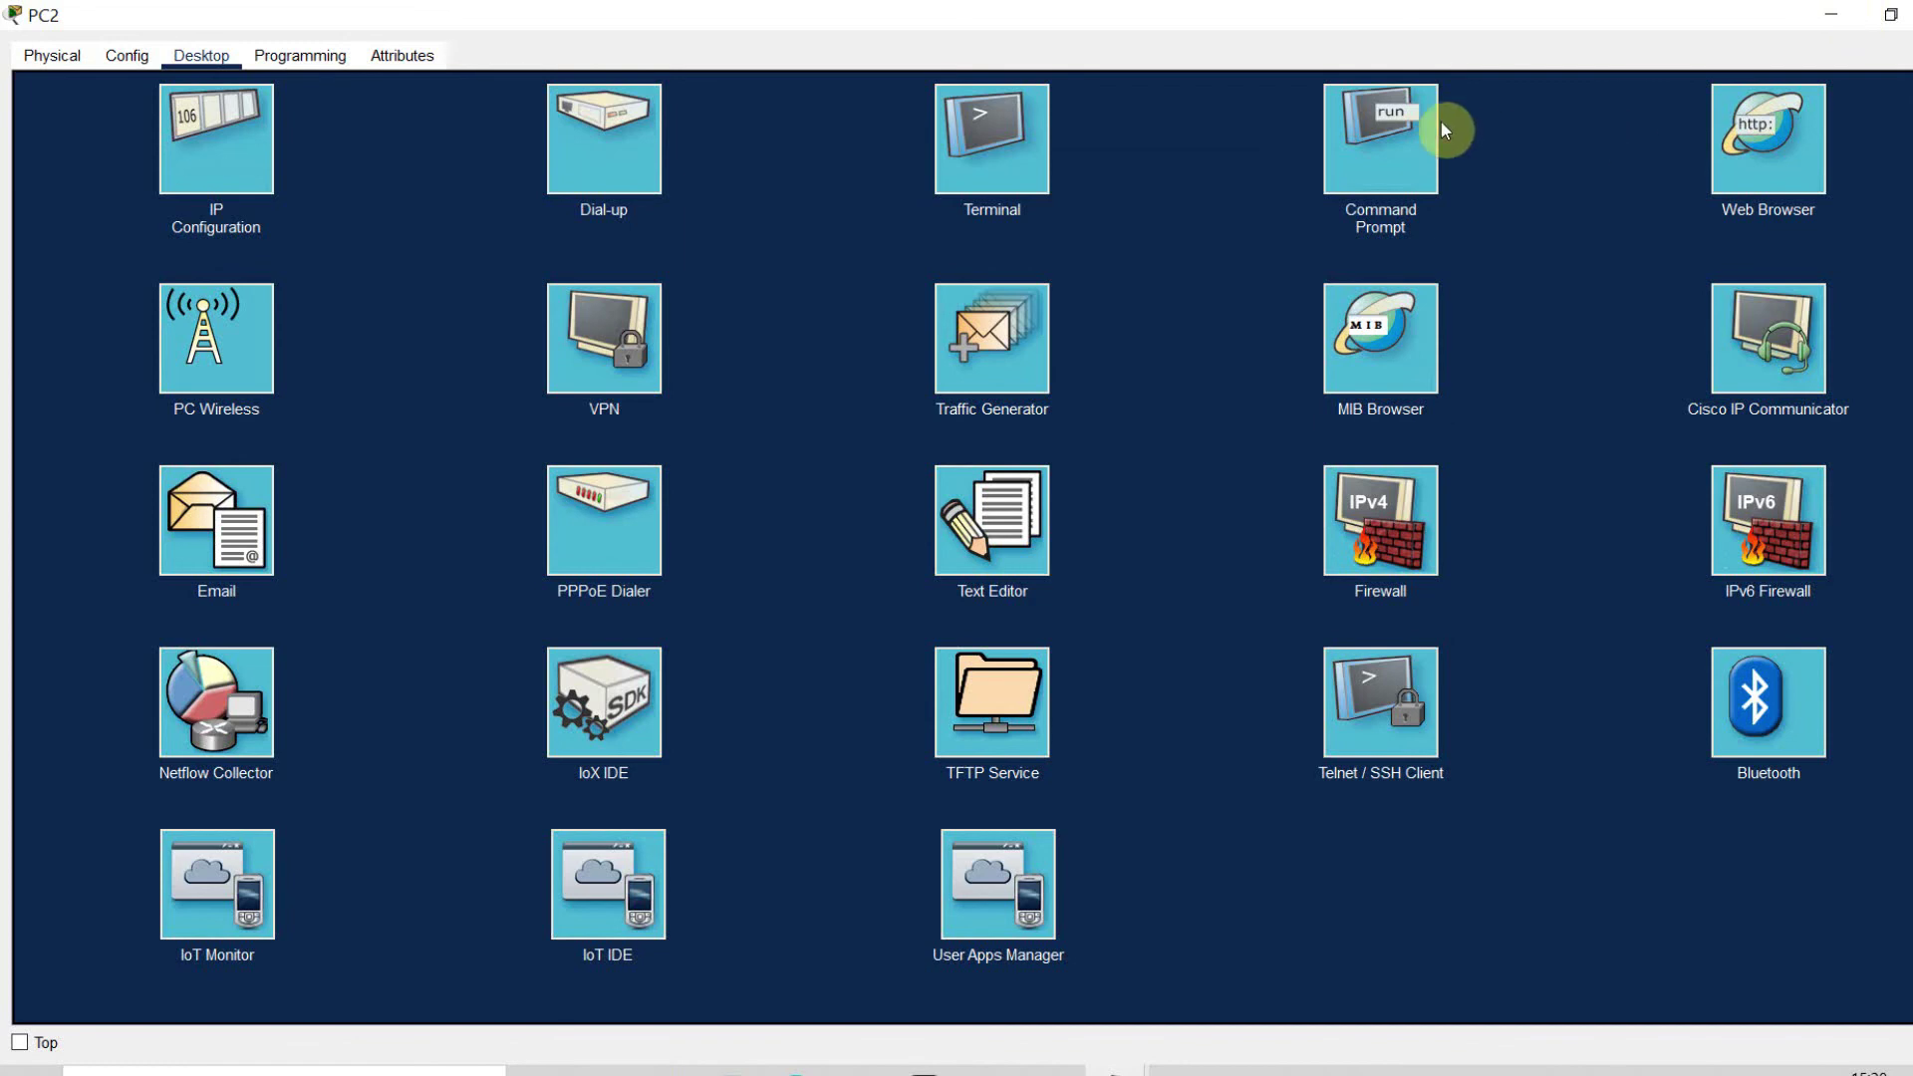
{"action": "left_click", "coordinate": [1380, 139]}
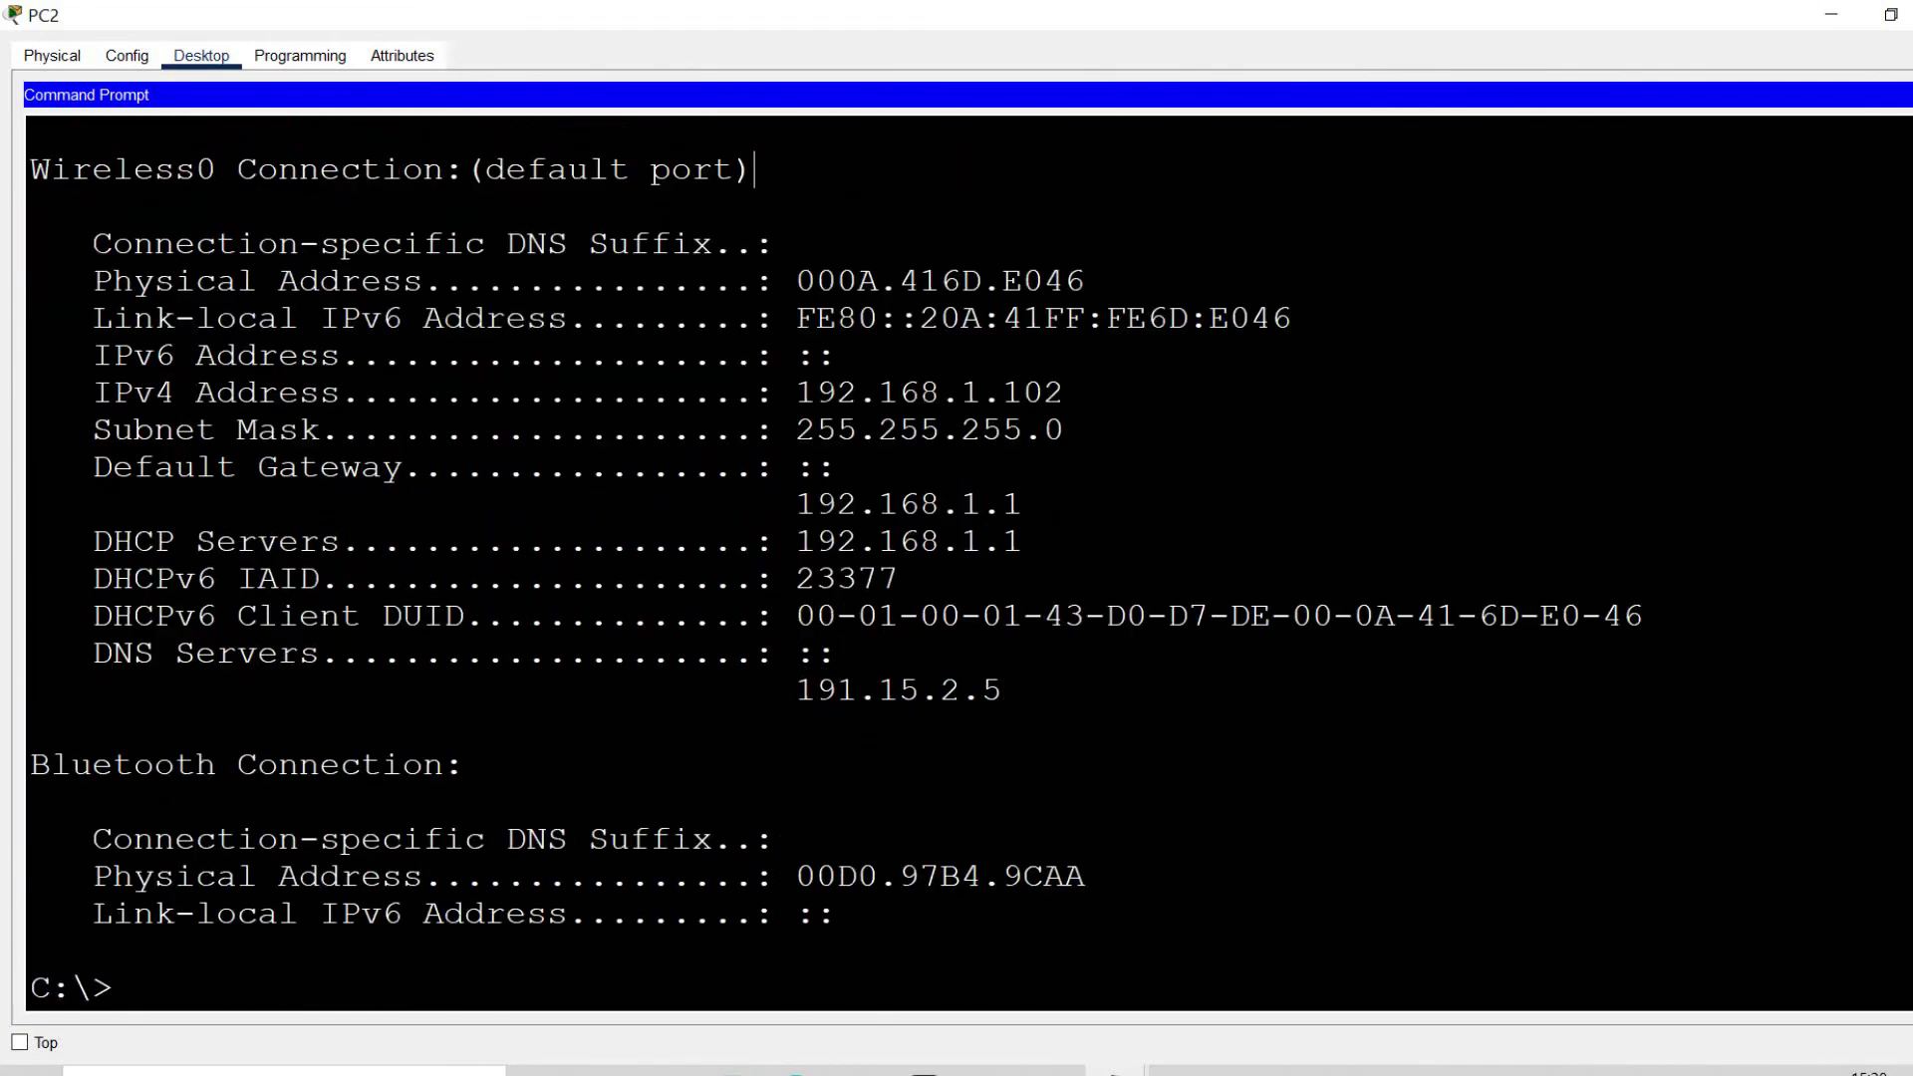
{"action": "key", "text": "Return"}
{"action": "key", "text": "Up"}
{"action": "key", "text": "Up"}
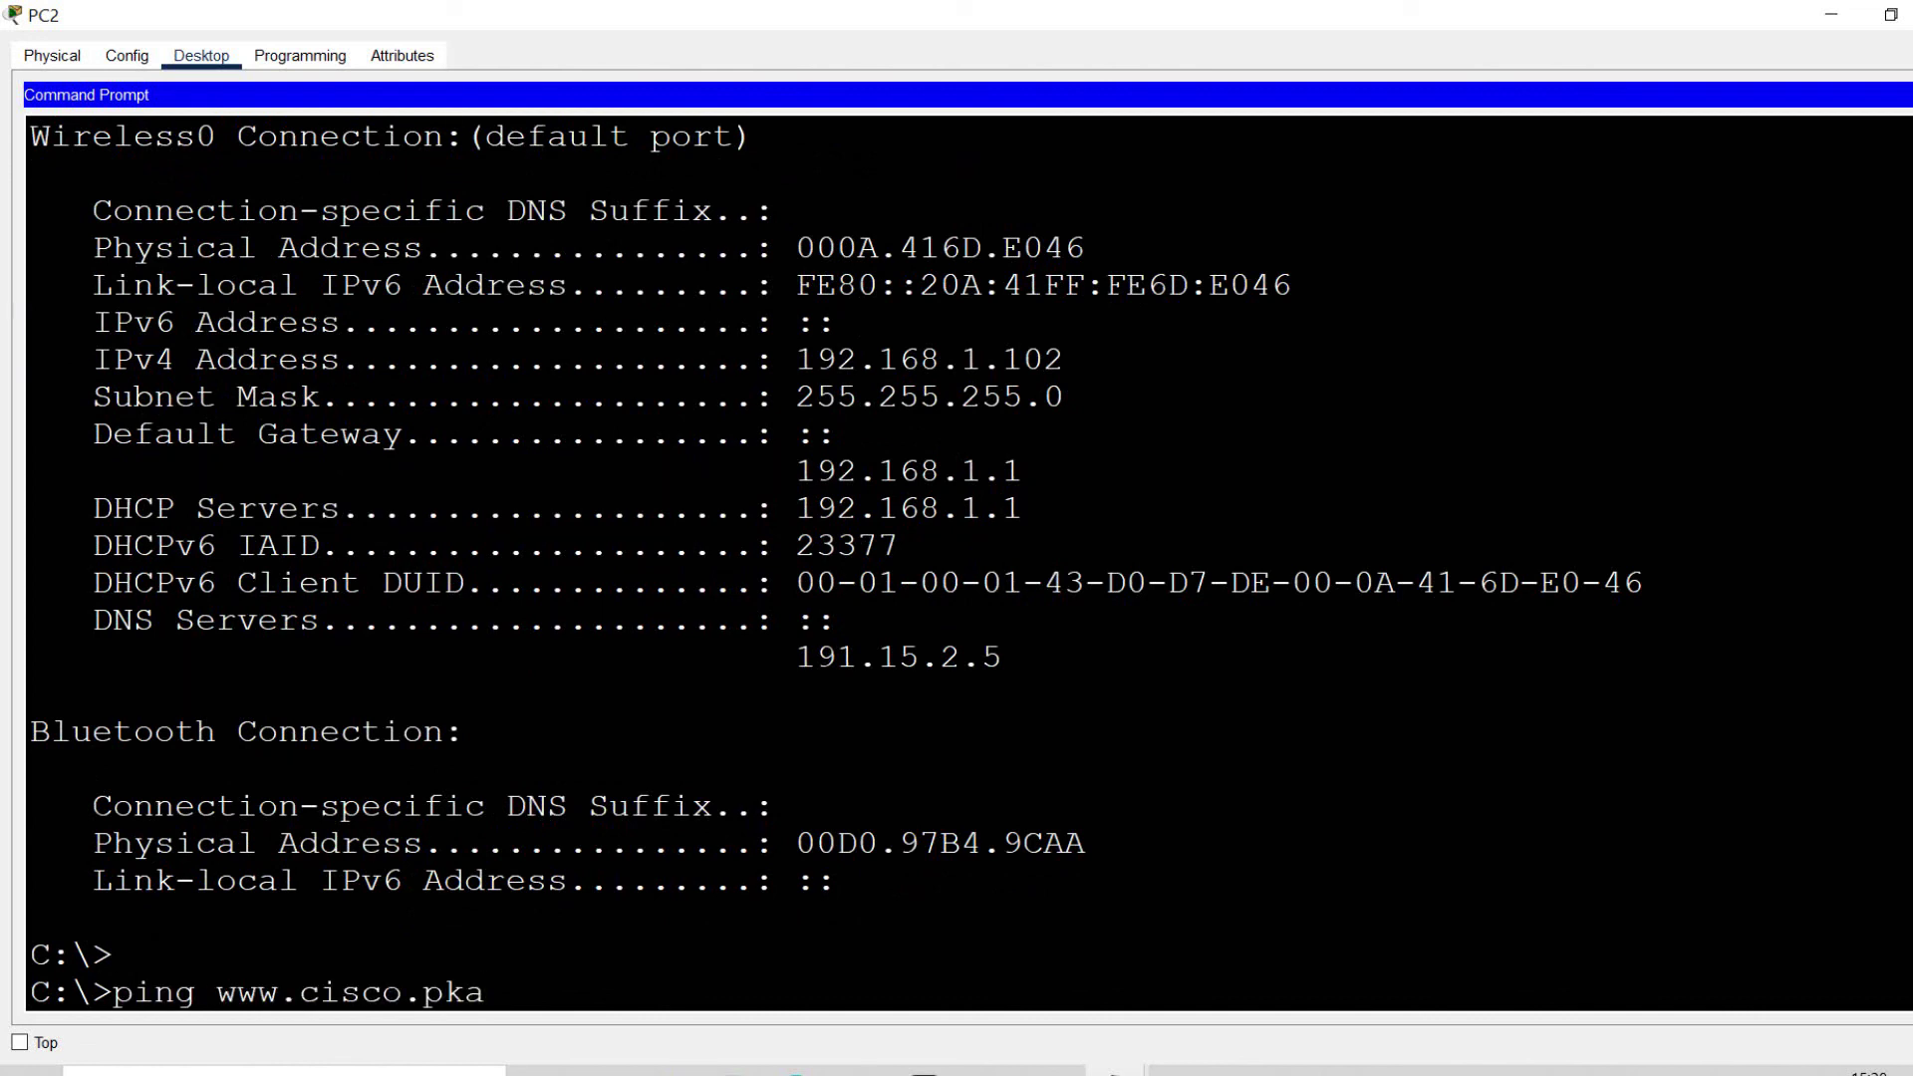
{"action": "key", "text": "Return"}
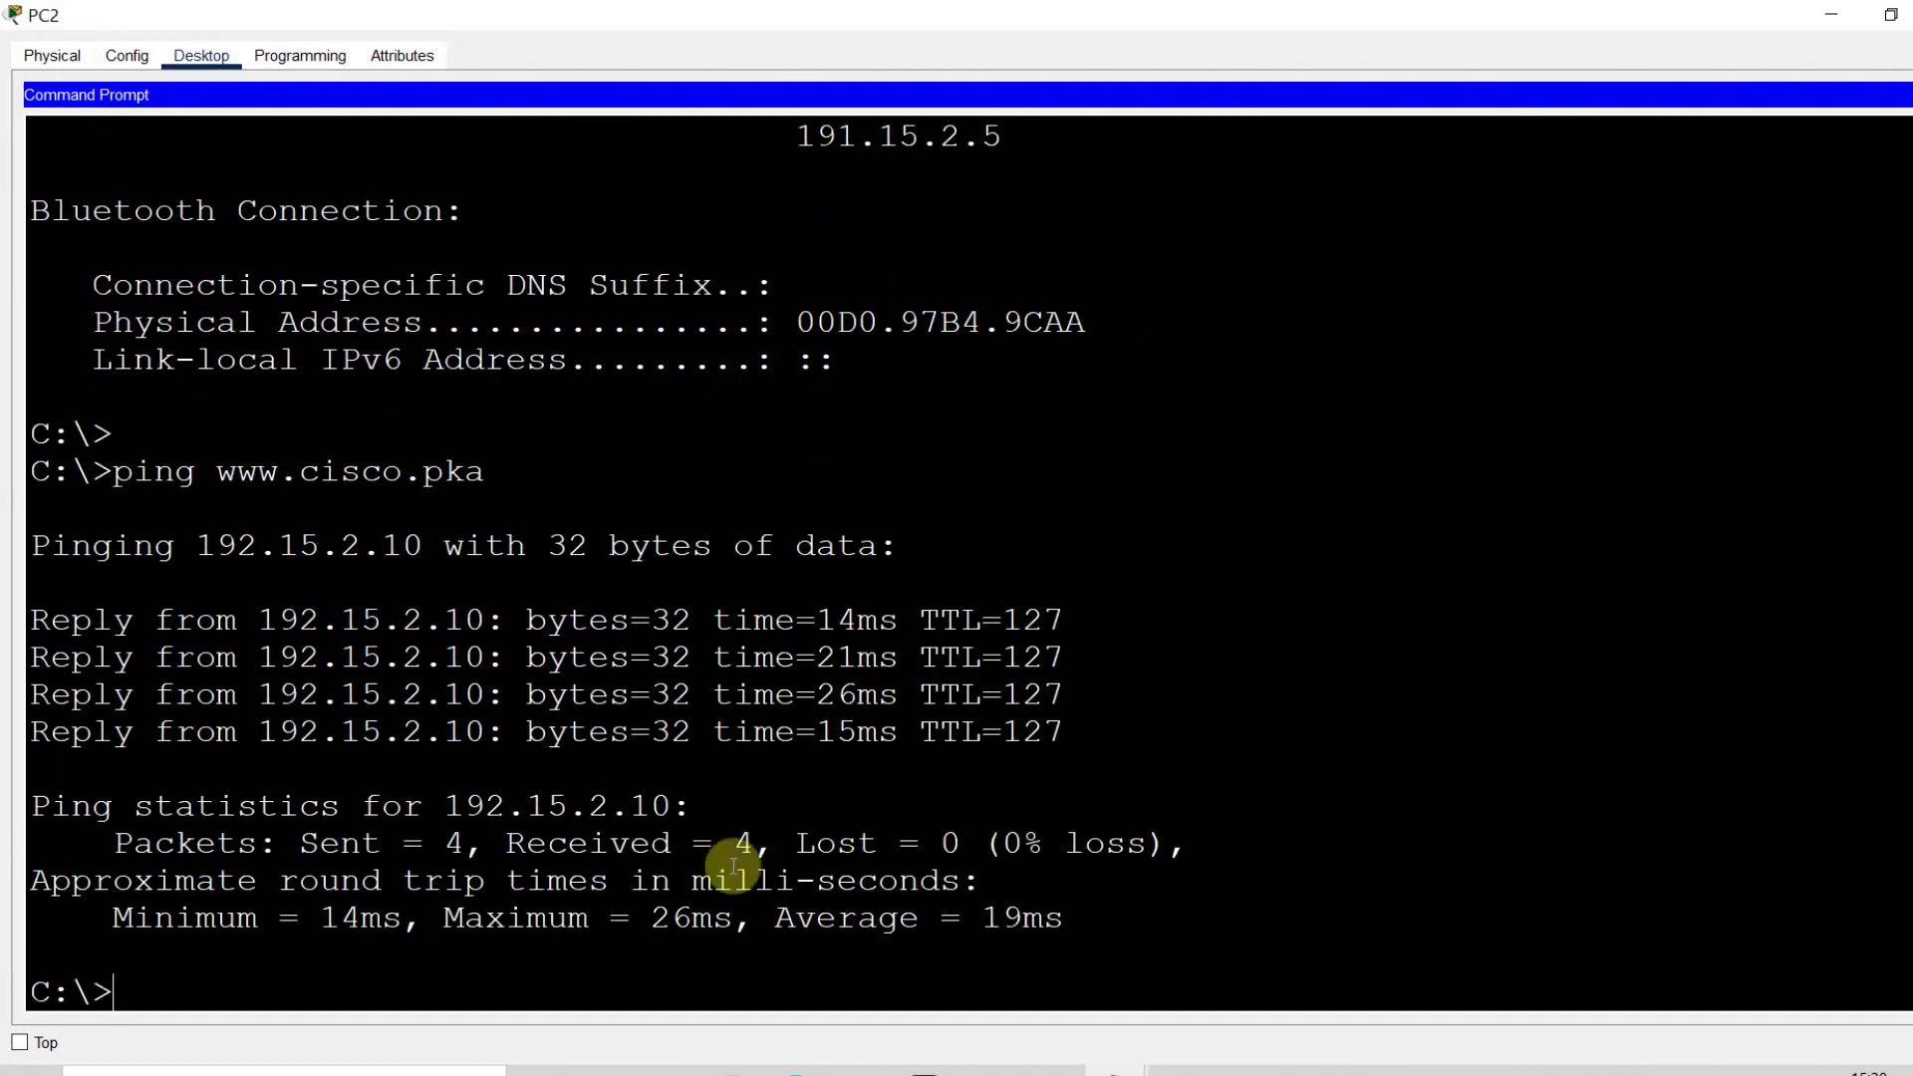
{"action": "left_click_drag", "start_coordinate": [1063, 918], "coordinate": [32, 430]}
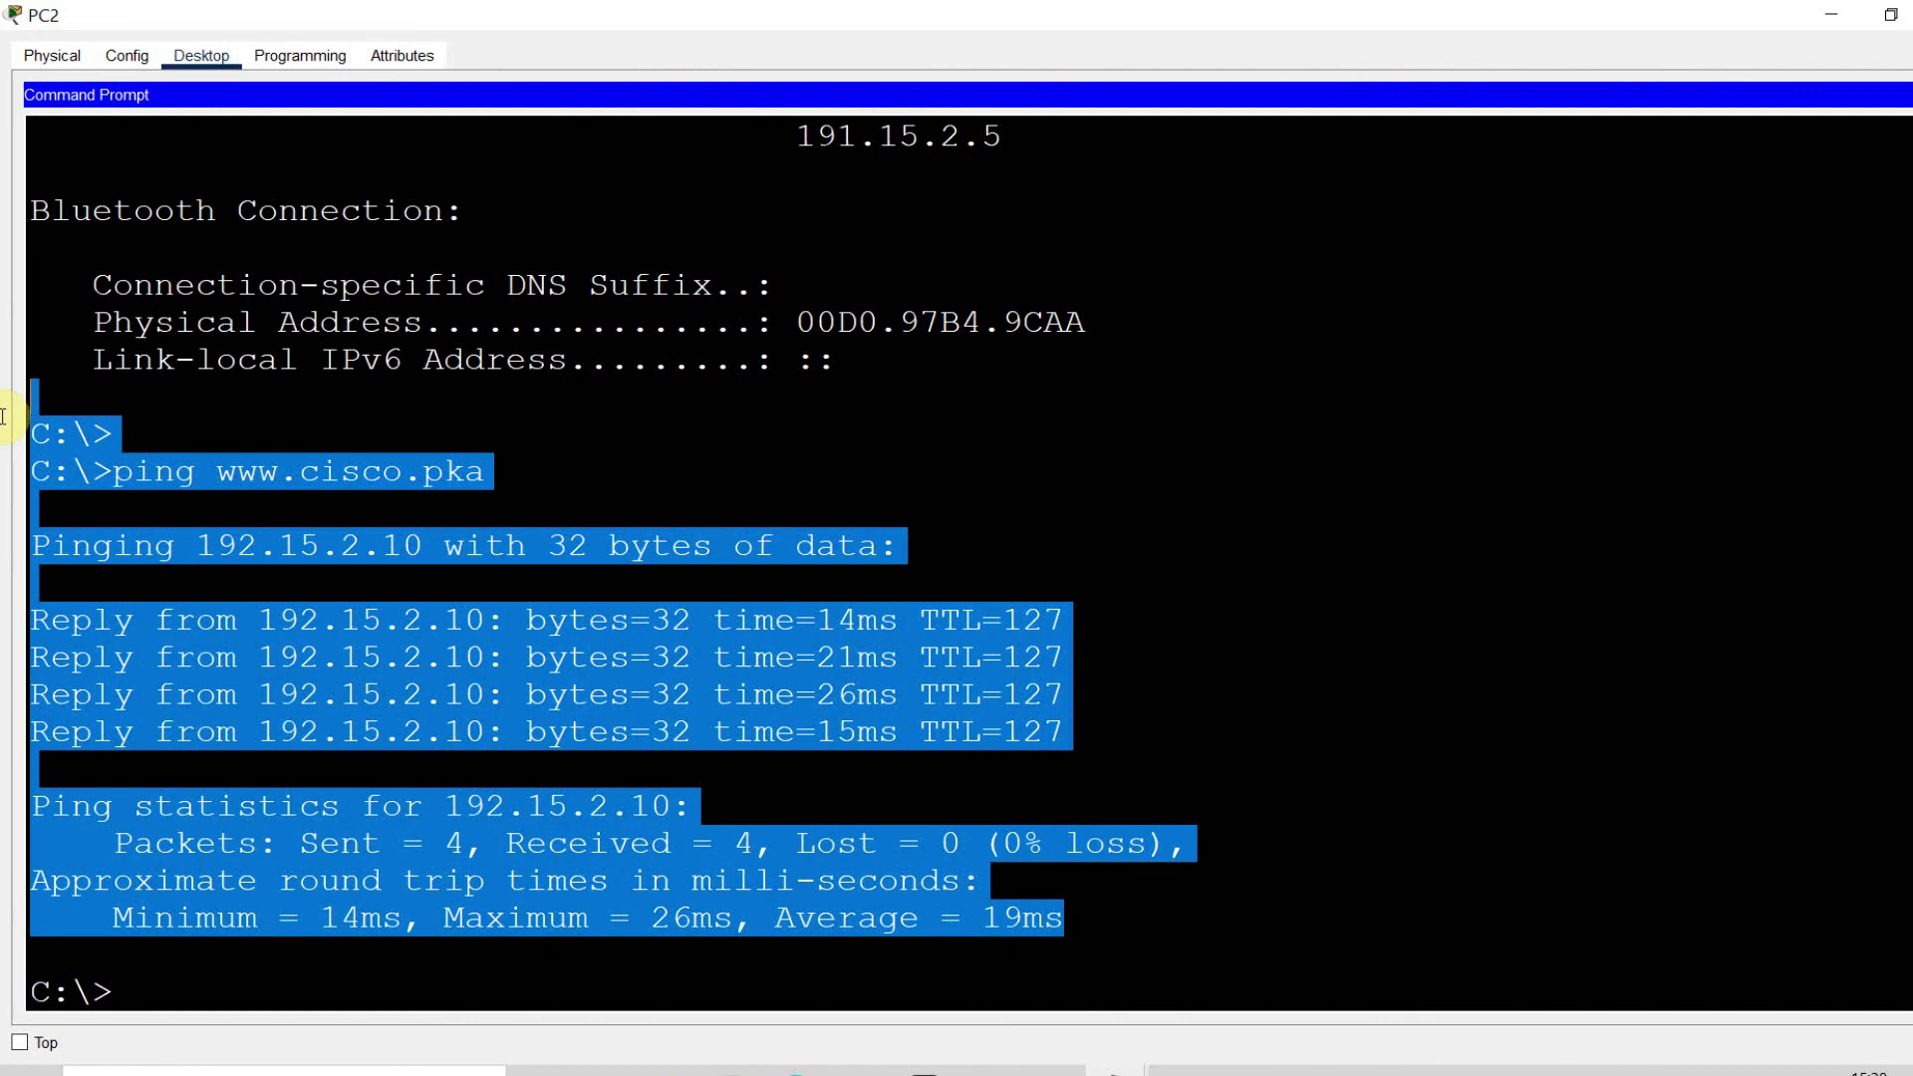
Minimize PC2, check the activity results and highlight the overall feedback message.
{"action": "left_click", "coordinate": [1816, 14]}
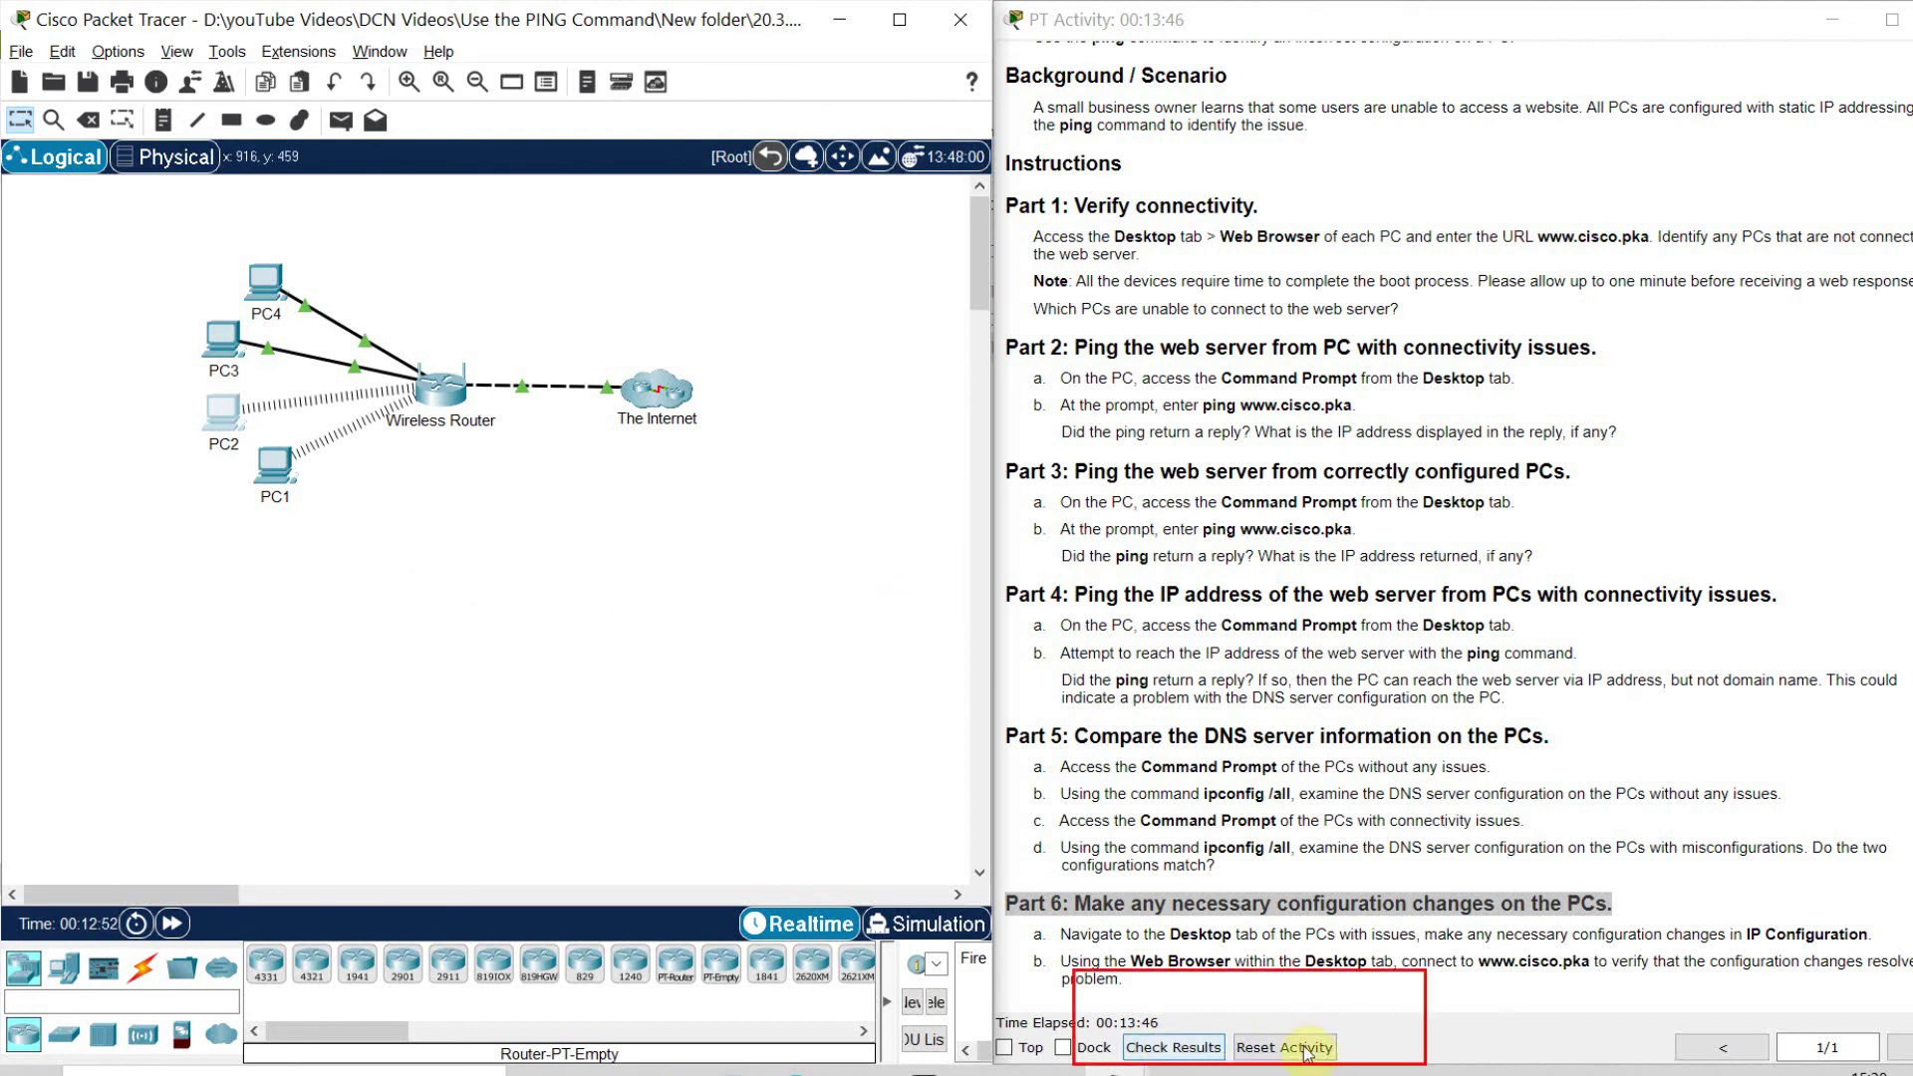
{"action": "left_click", "coordinate": [1174, 1047]}
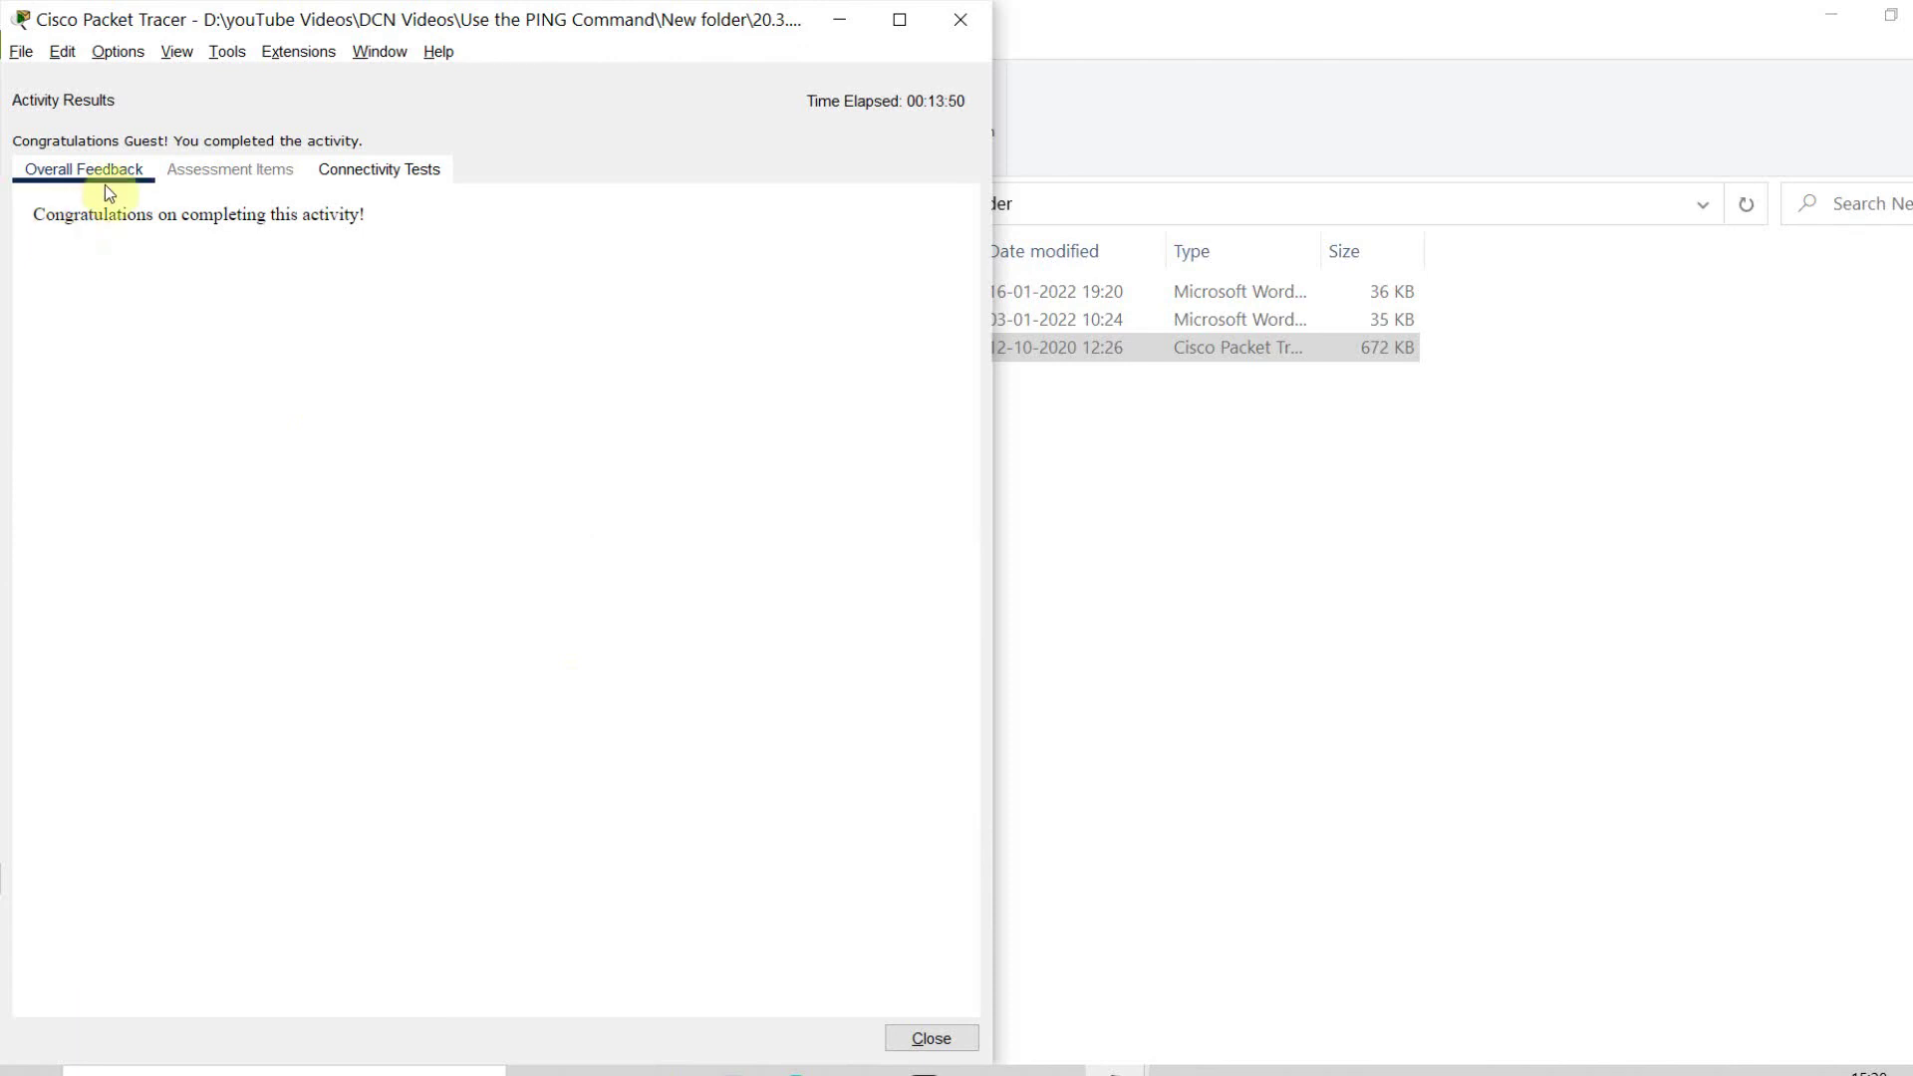
{"action": "left_click_drag", "start_coordinate": [34, 213], "coordinate": [389, 218]}
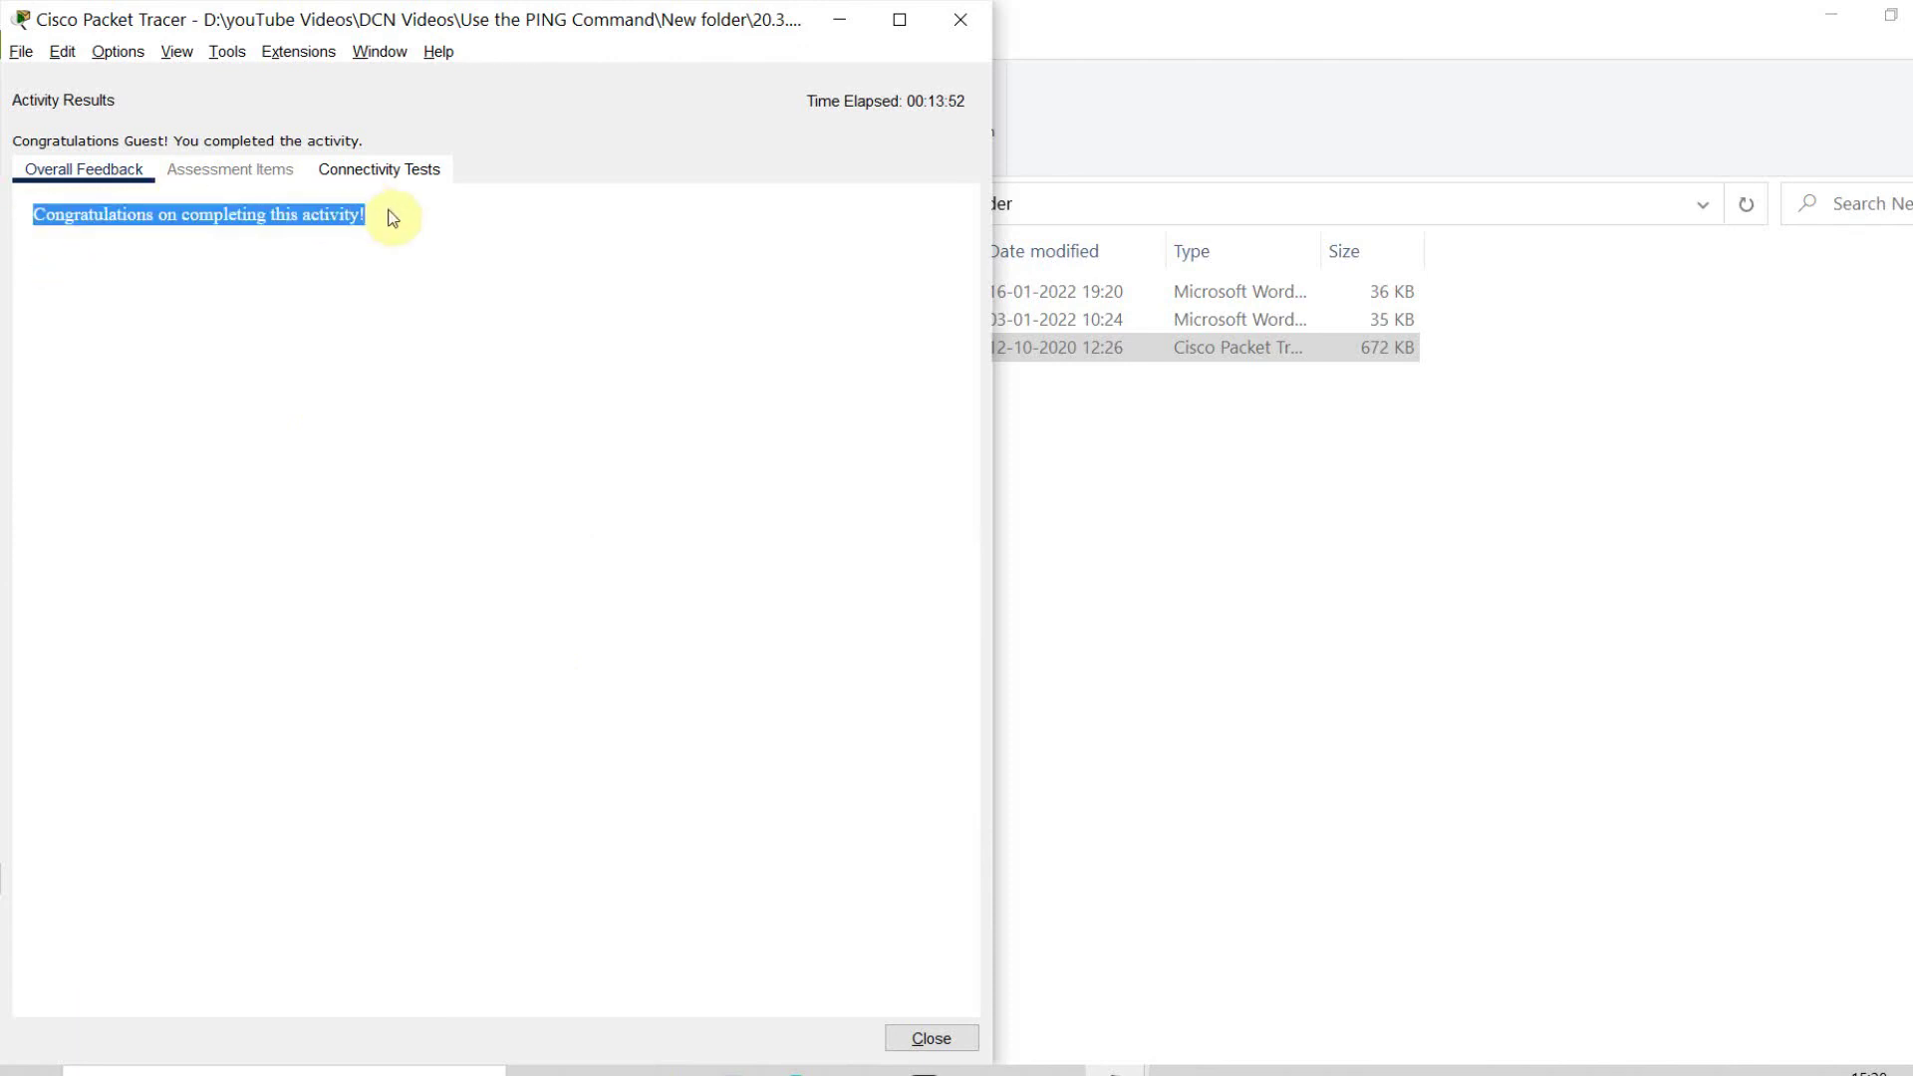